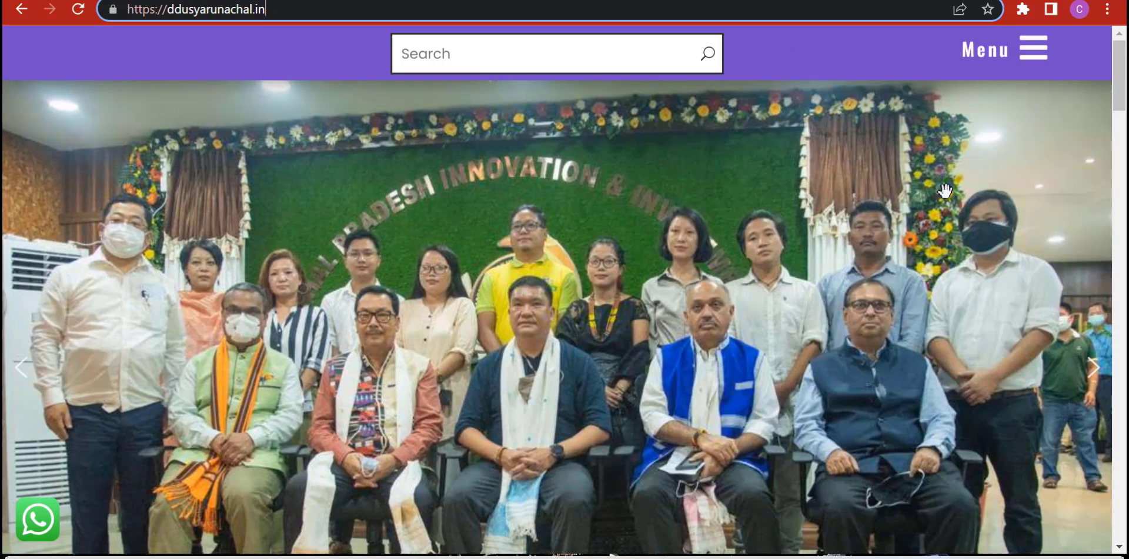
Go from the home page's navigation menu to the Register quick link for new users
scroll(973, 176, down, 5)
scroll(973, 177, up, 5)
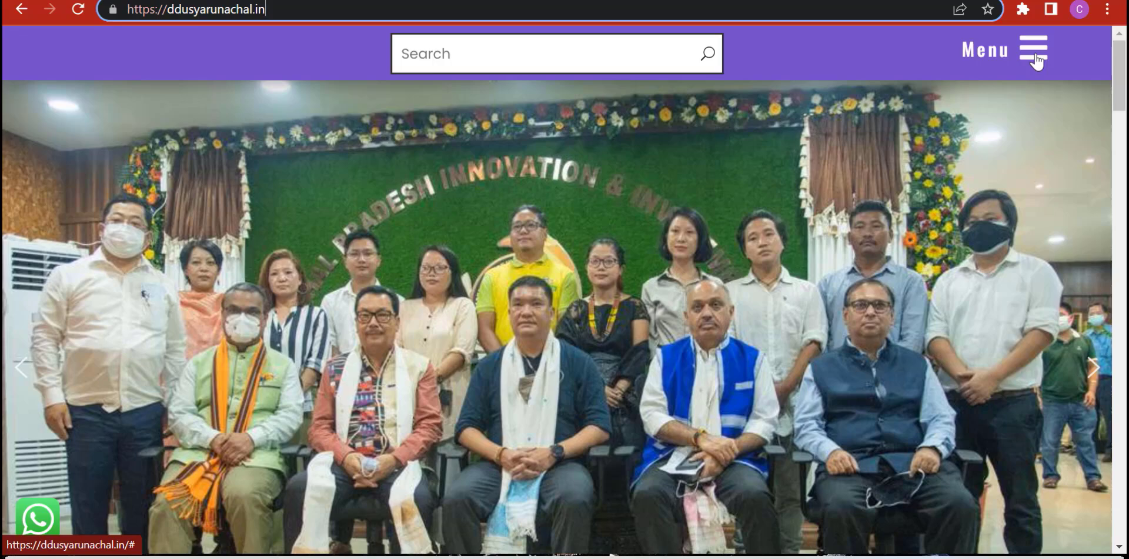
click(1036, 56)
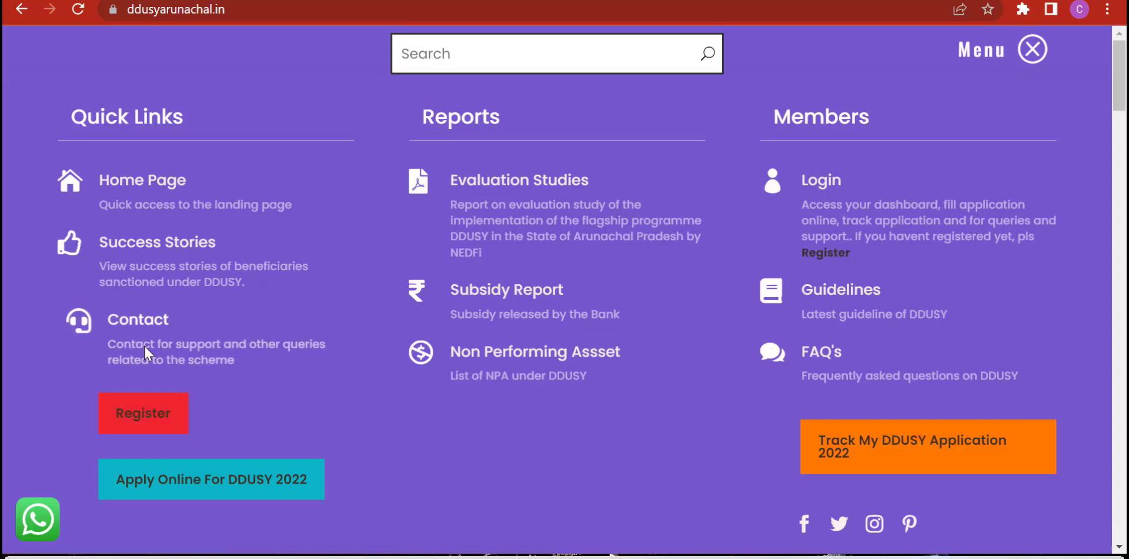
click(130, 416)
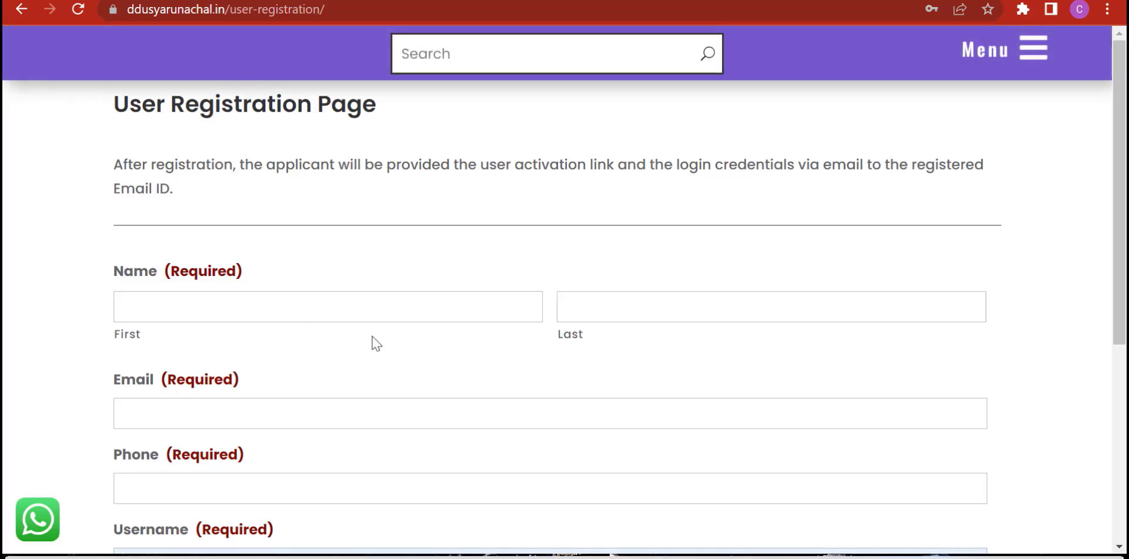
Step through the registration form's First Name, Email and Phone fields
scroll(370, 341, down, 5)
scroll(360, 366, up, 5)
click(299, 301)
scroll(335, 353, down, 2)
click(332, 297)
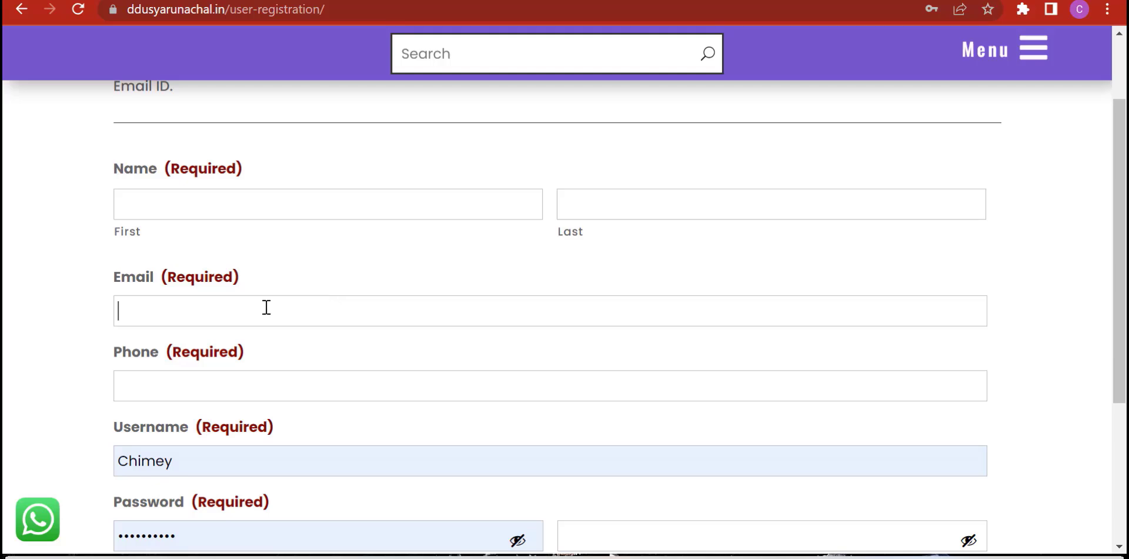
scroll(295, 319, down, 4)
scroll(294, 320, up, 4)
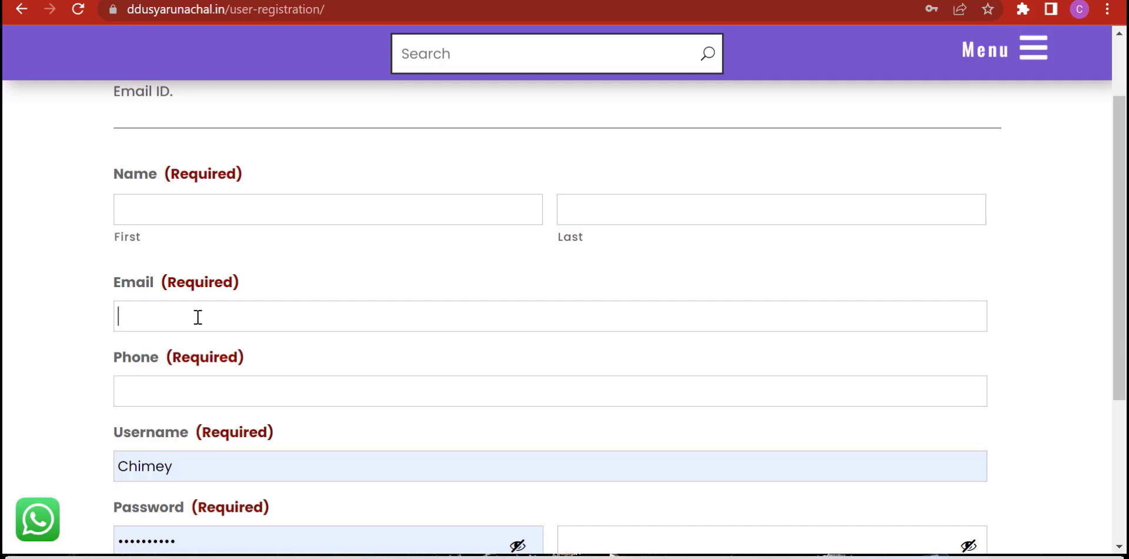
click(179, 379)
click(219, 315)
click(173, 388)
scroll(219, 395, down, 3)
Select and delete the browser-autofilled username, leaving the Username field empty
click(200, 270)
drag(167, 263, 107, 268)
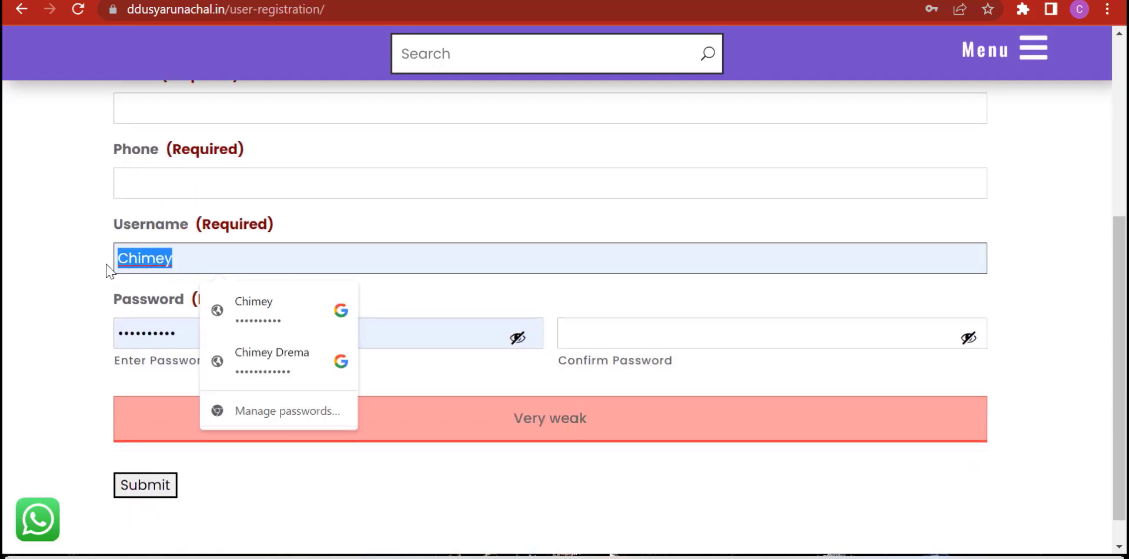
key(BackSpace)
click(424, 341)
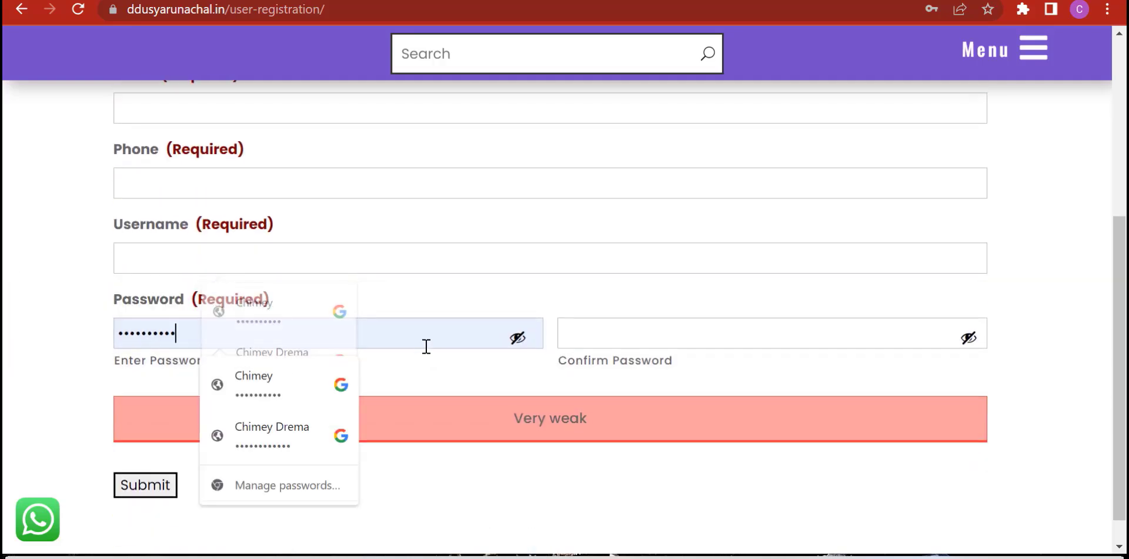
click(365, 265)
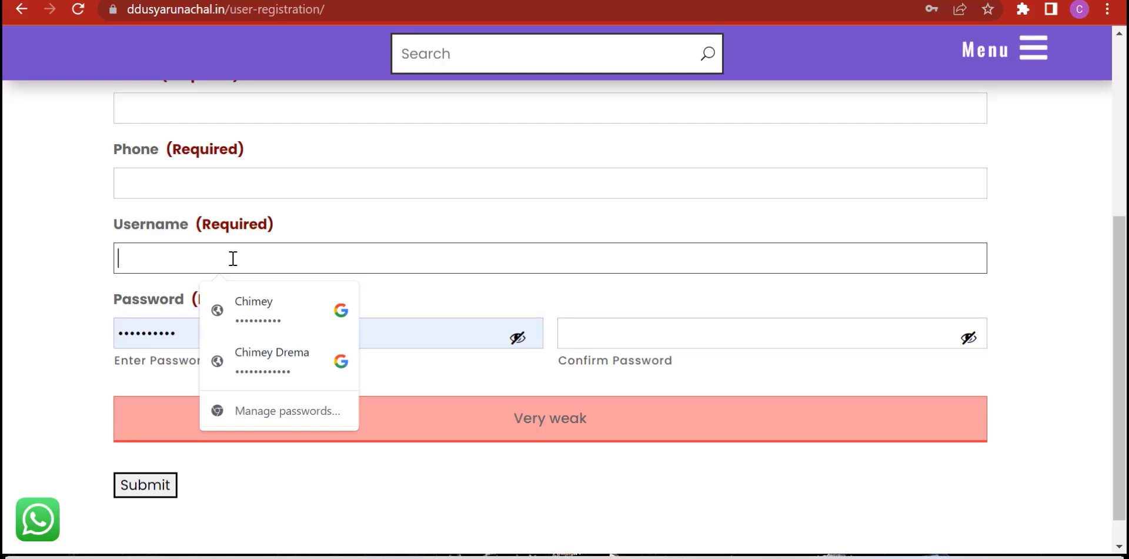
Recheck the First Name and empty Username fields and dismiss the saved-password suggestions
scroll(229, 222, up, 4)
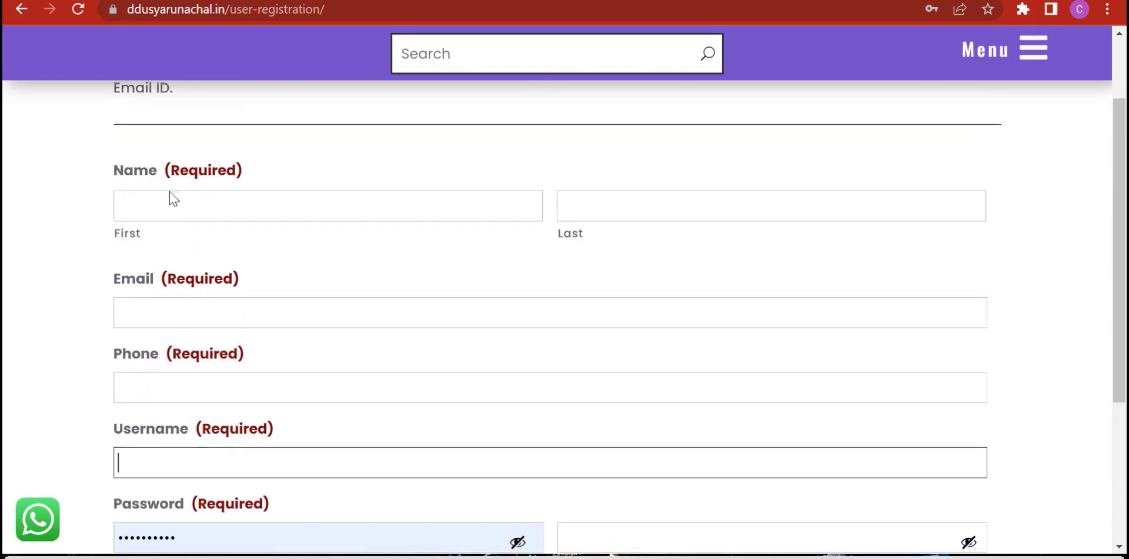
click(151, 219)
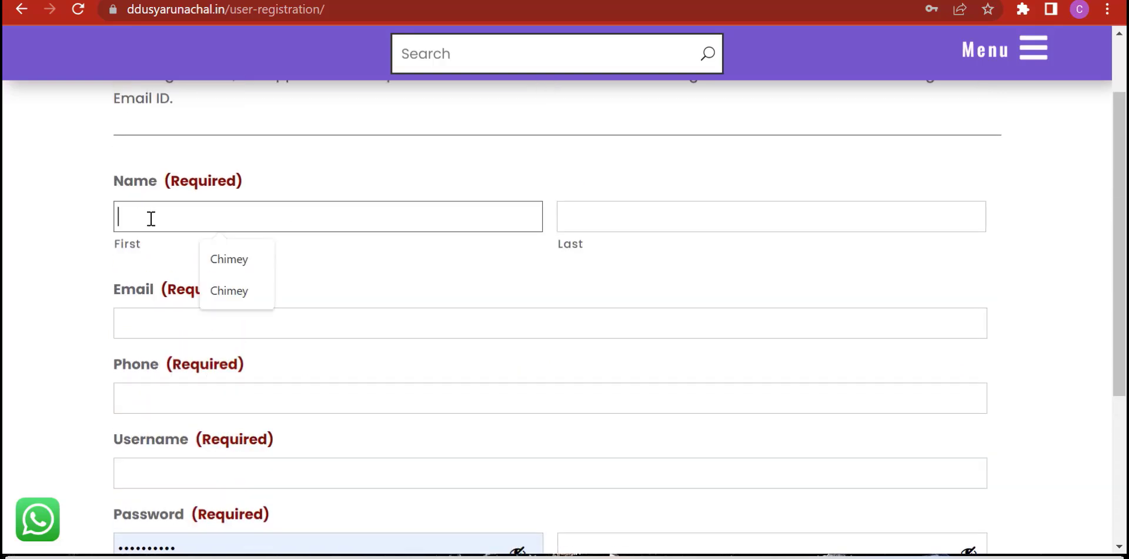
scroll(153, 232, down, 4)
scroll(163, 402, up, 2)
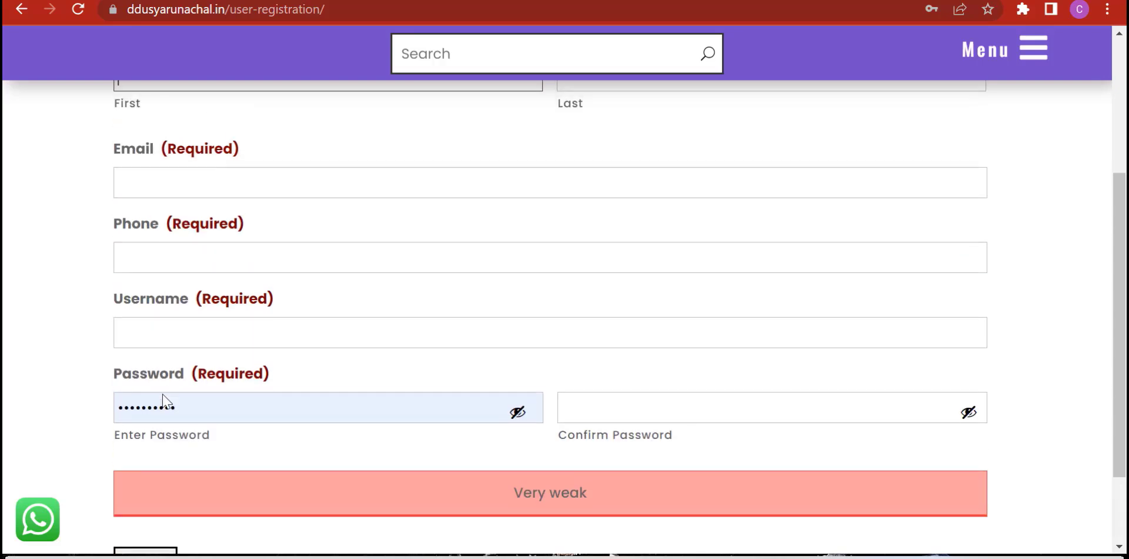
click(161, 329)
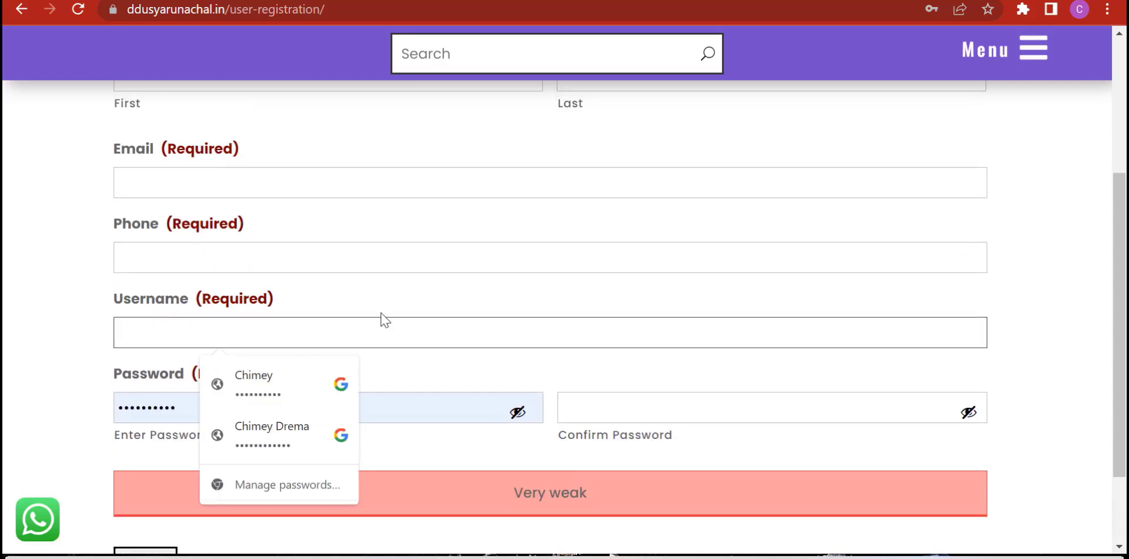
click(394, 361)
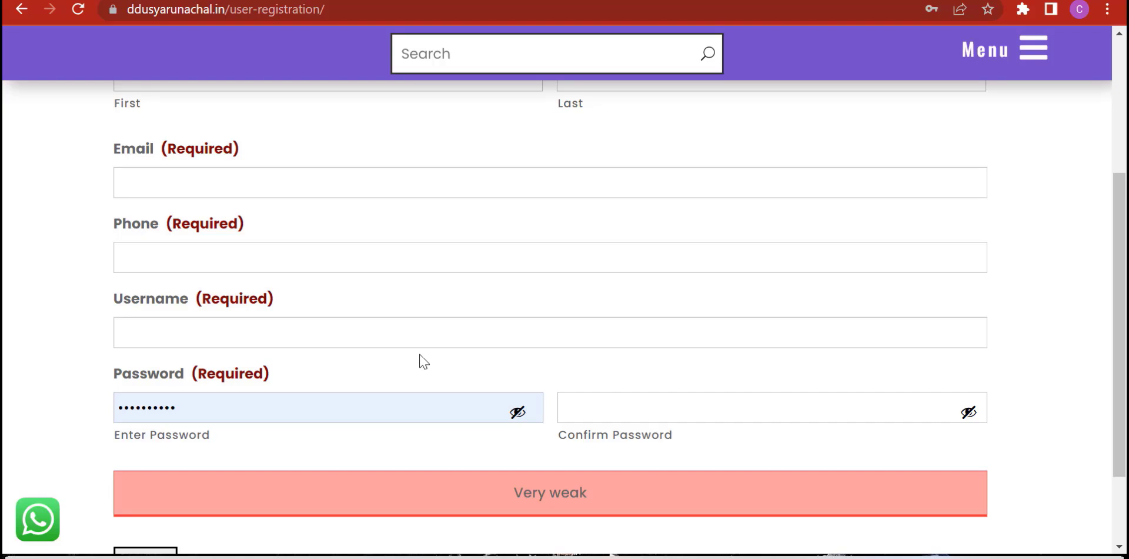
scroll(406, 327, up, 4)
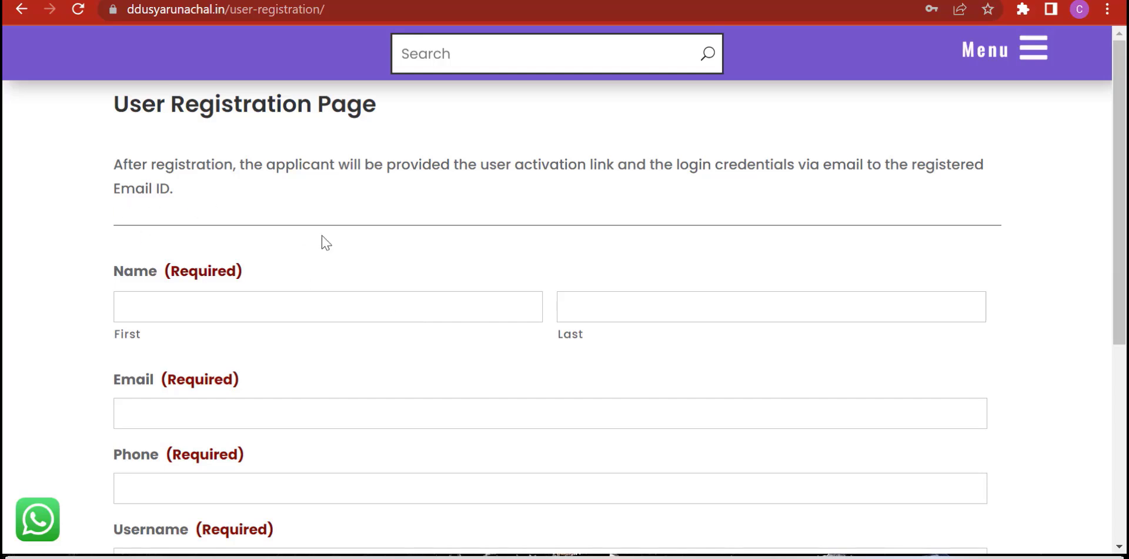
scroll(223, 288, down, 2)
click(156, 210)
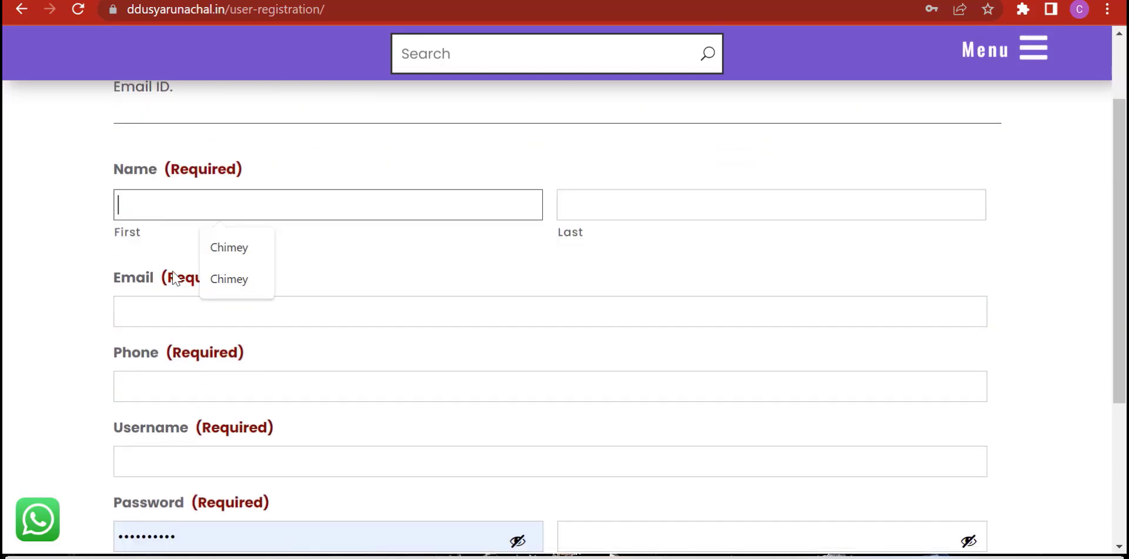
scroll(207, 428, down, 2)
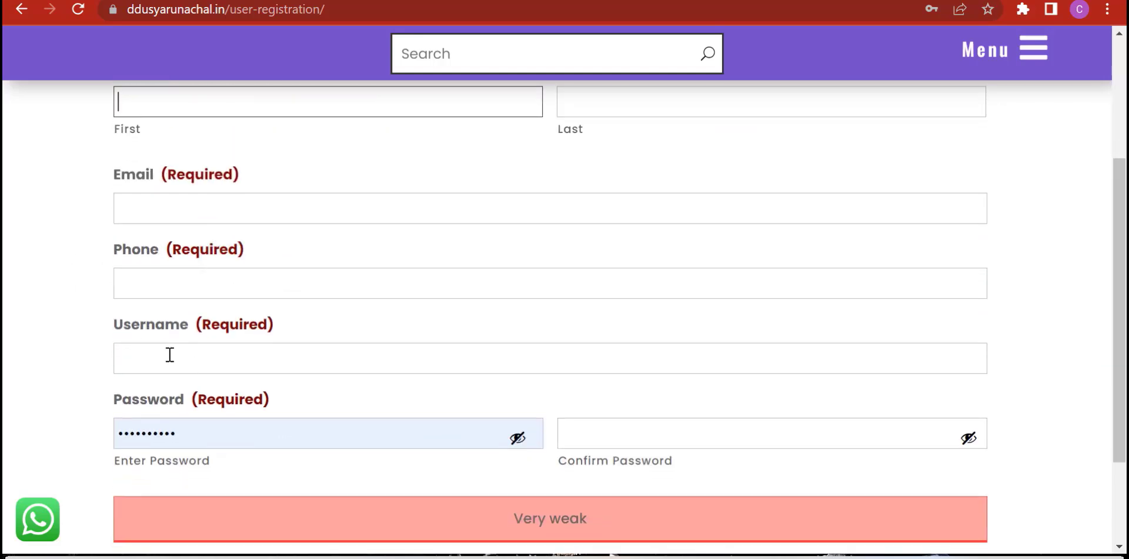
scroll(340, 327, up, 4)
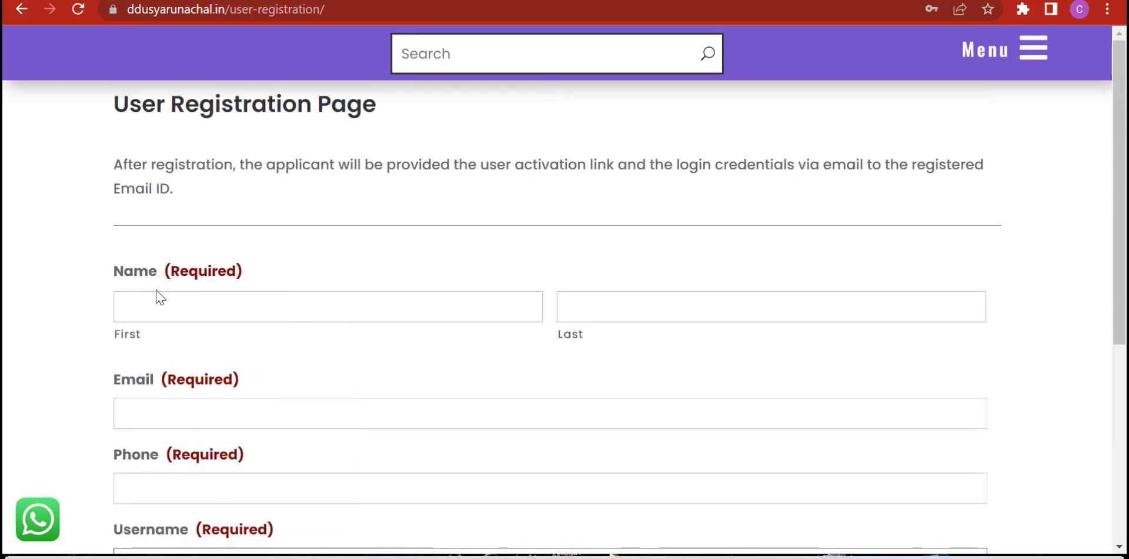
Reveal the autofilled password, replace it with a new Medium-strength password, and dismiss suggestions
scroll(265, 295, down, 5)
click(270, 288)
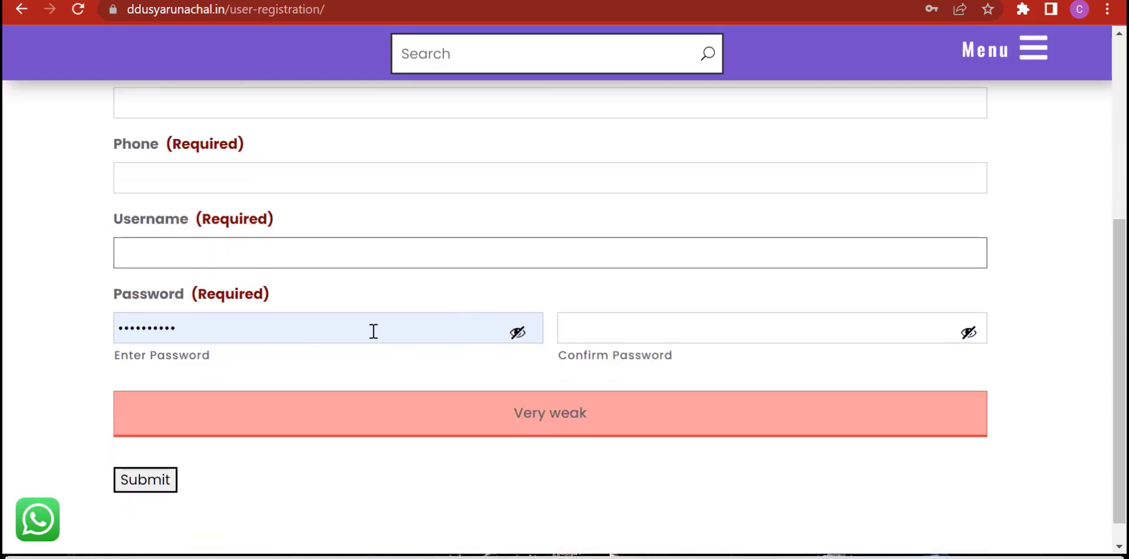
click(516, 332)
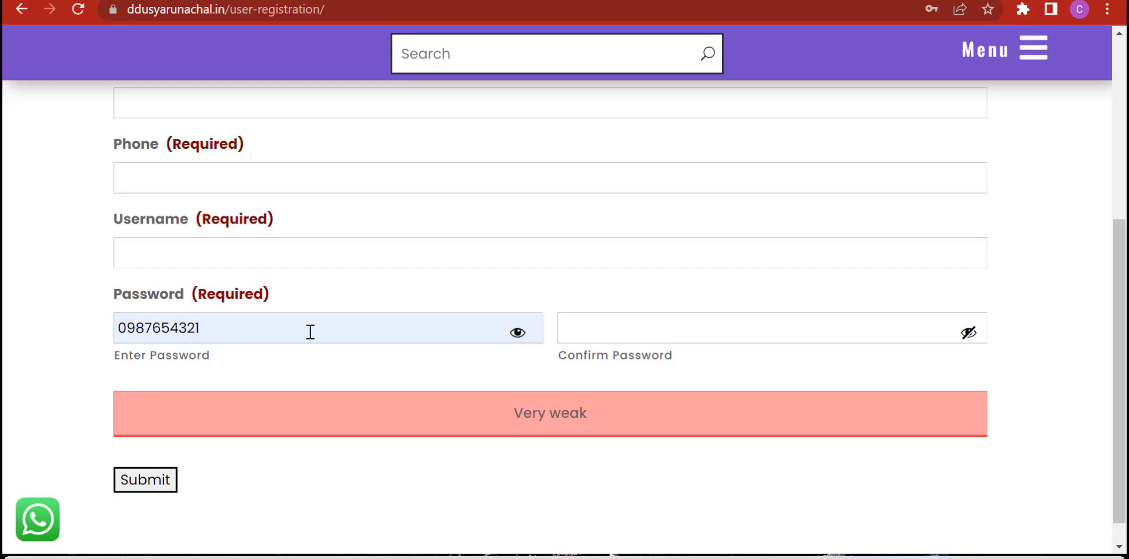
click(310, 330)
key(ctrl+a)
key(BackSpace)
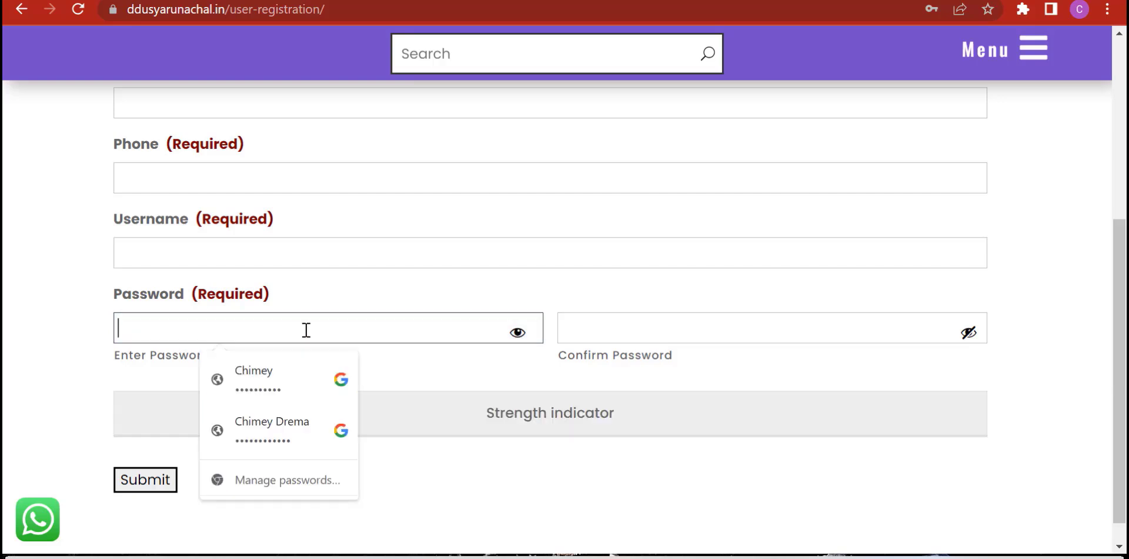
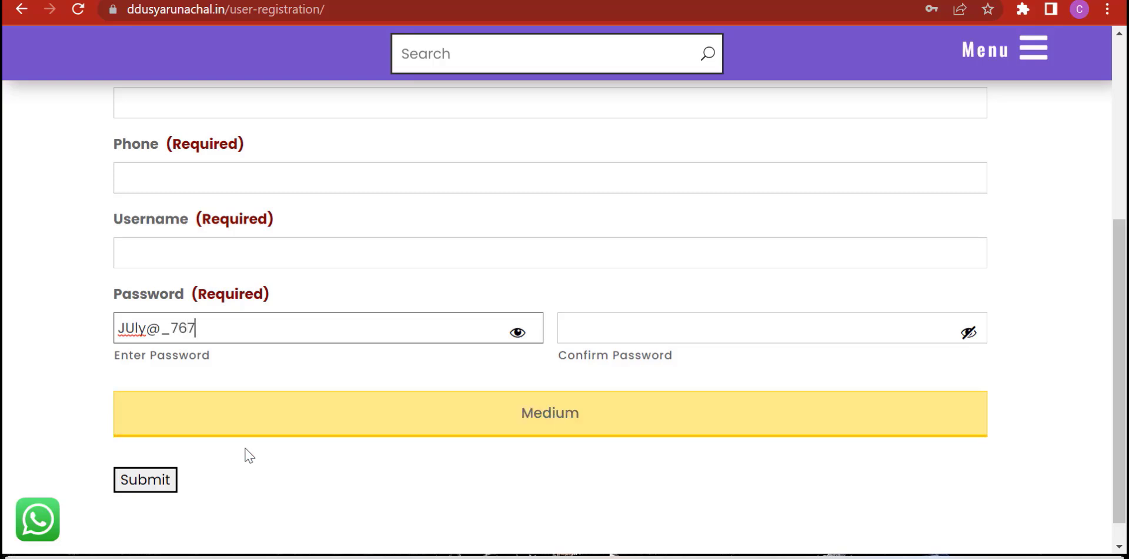
click(628, 320)
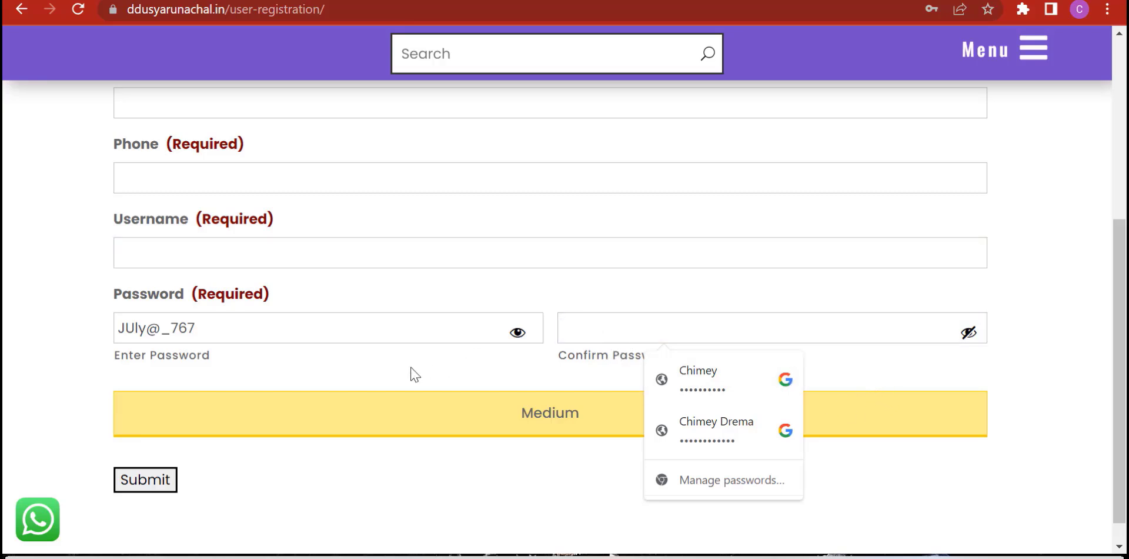
click(952, 378)
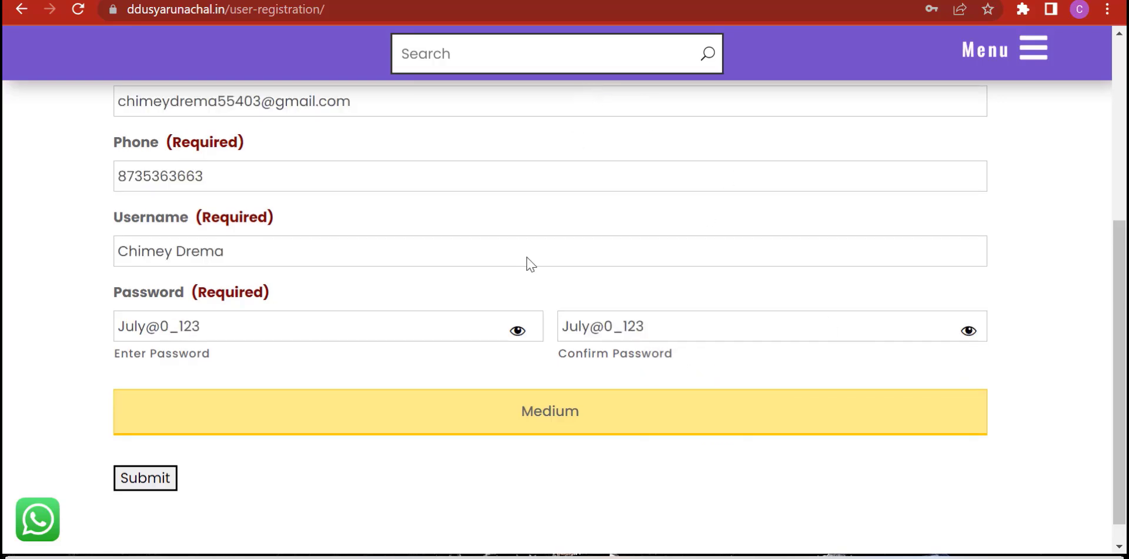
Review the email, phone, username and password entries and submit the registration form
scroll(527, 262, up, 5)
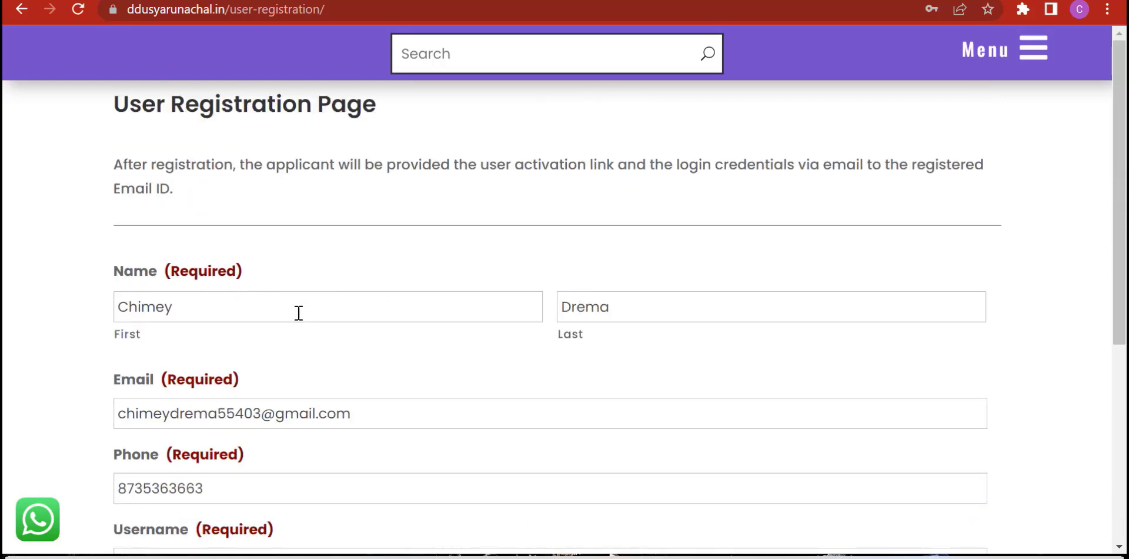
scroll(312, 310, down, 2)
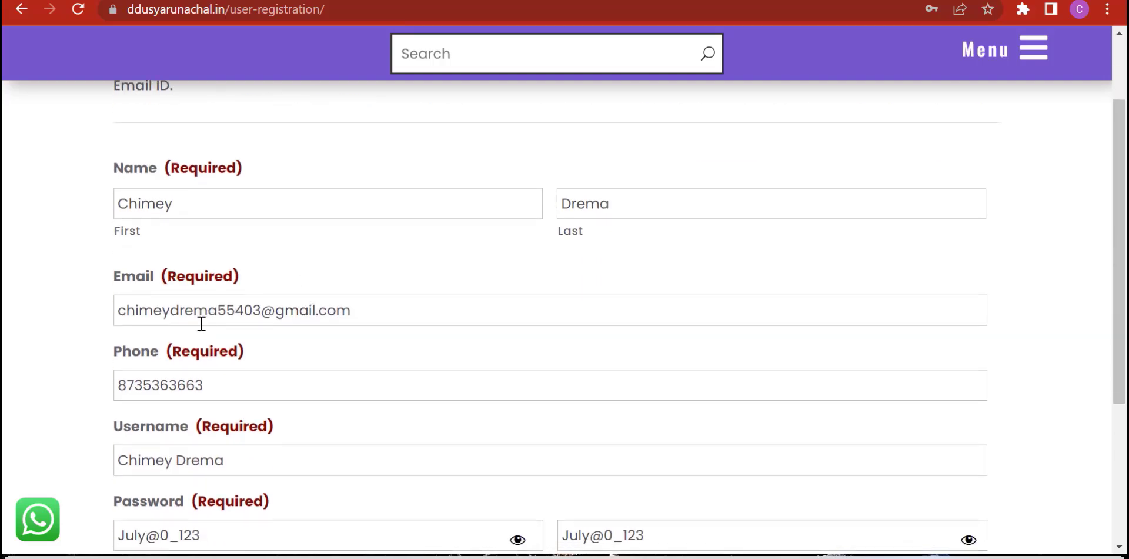
drag(387, 310, 118, 310)
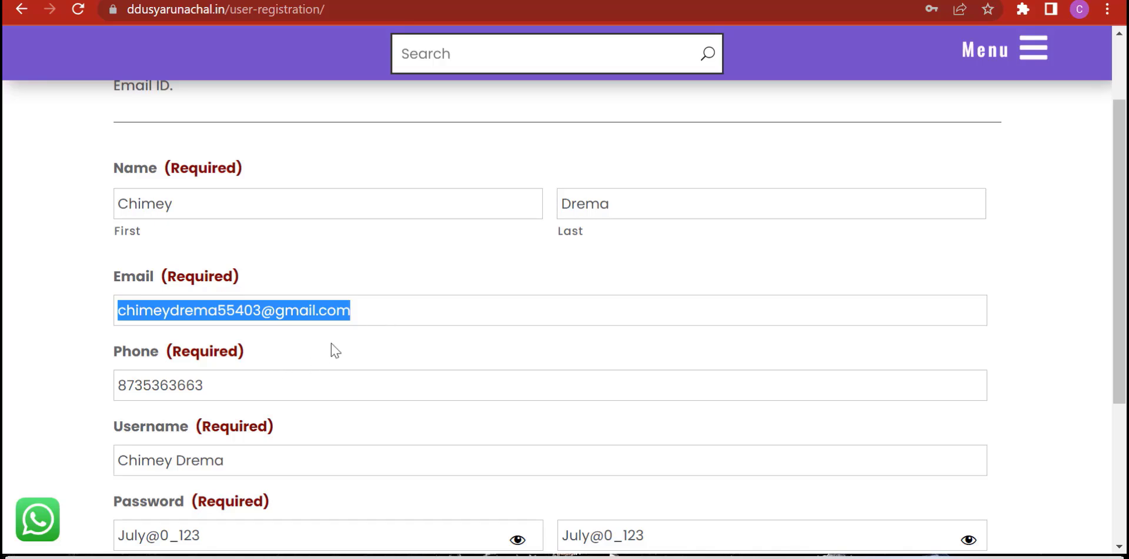
click(272, 379)
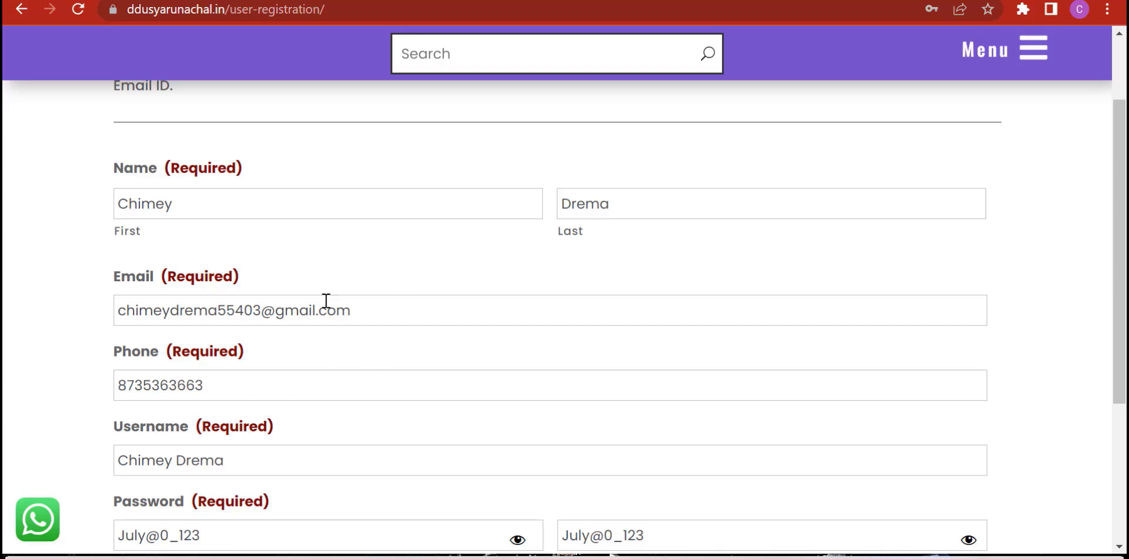
scroll(258, 393, down, 2)
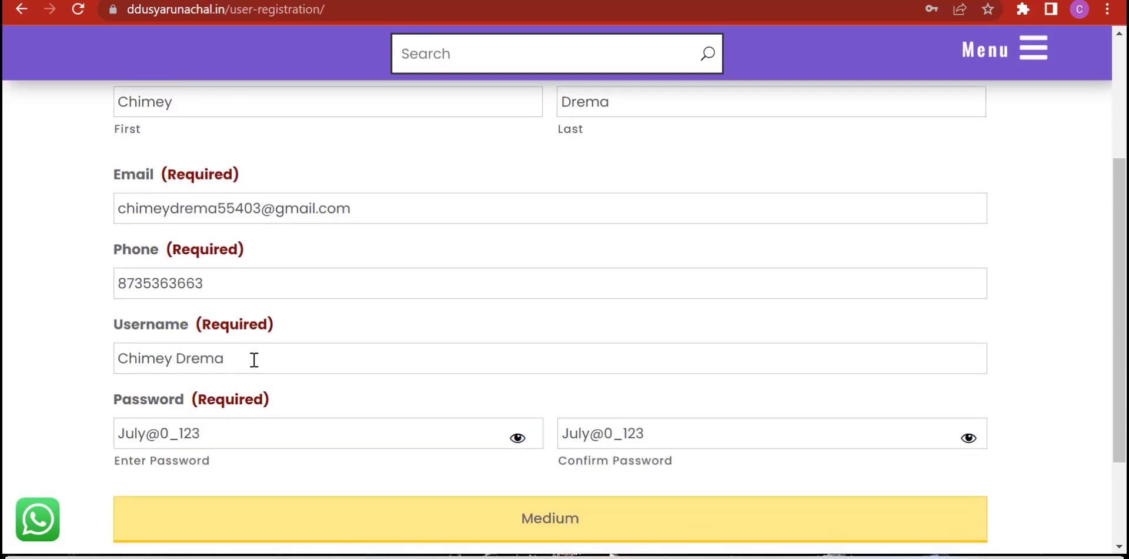
scroll(253, 358, up, 4)
scroll(218, 274, down, 6)
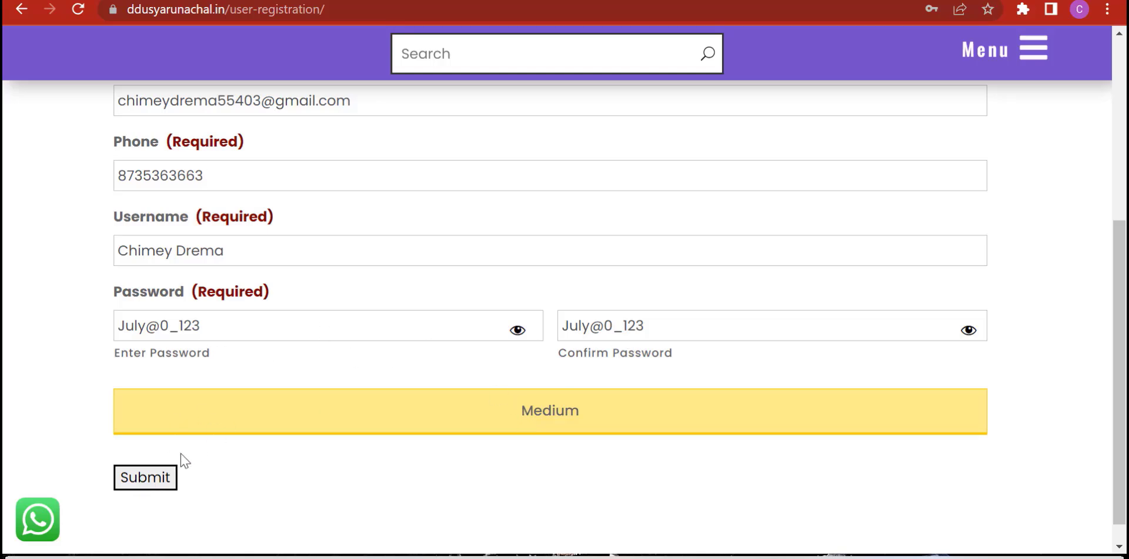
click(152, 483)
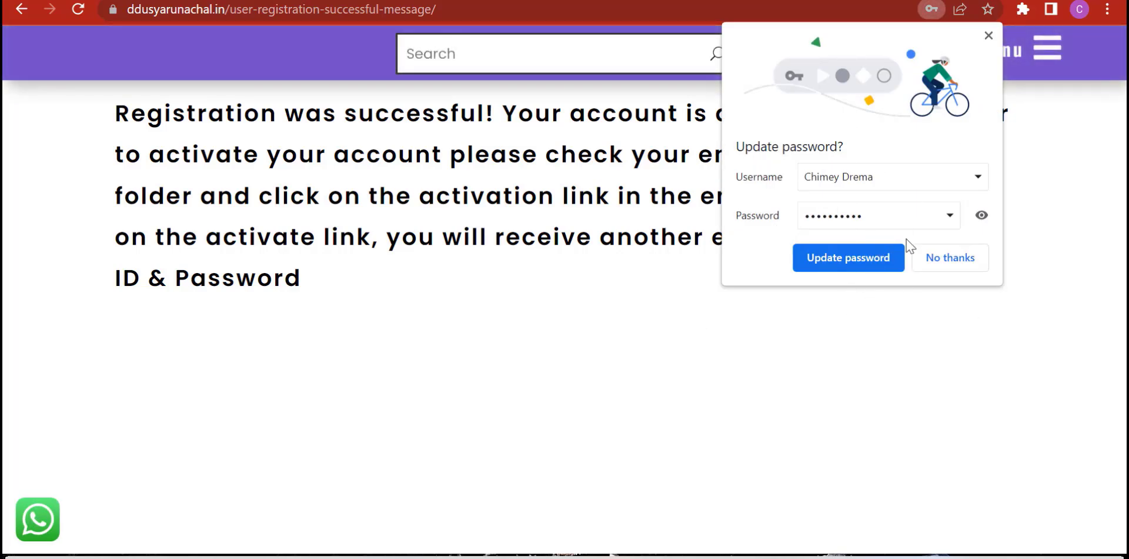
Accept Chrome's 'Update password?' prompt to save the new login password
click(879, 264)
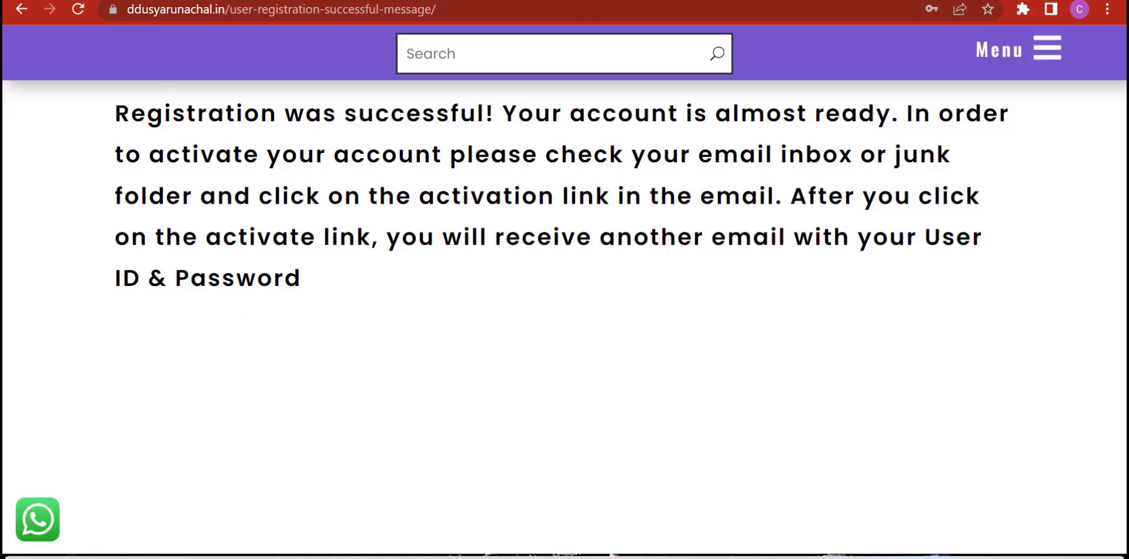
In the Gmail inbox, open the 'Activate Your Account' email and follow its activation link
key(ctrl+Tab)
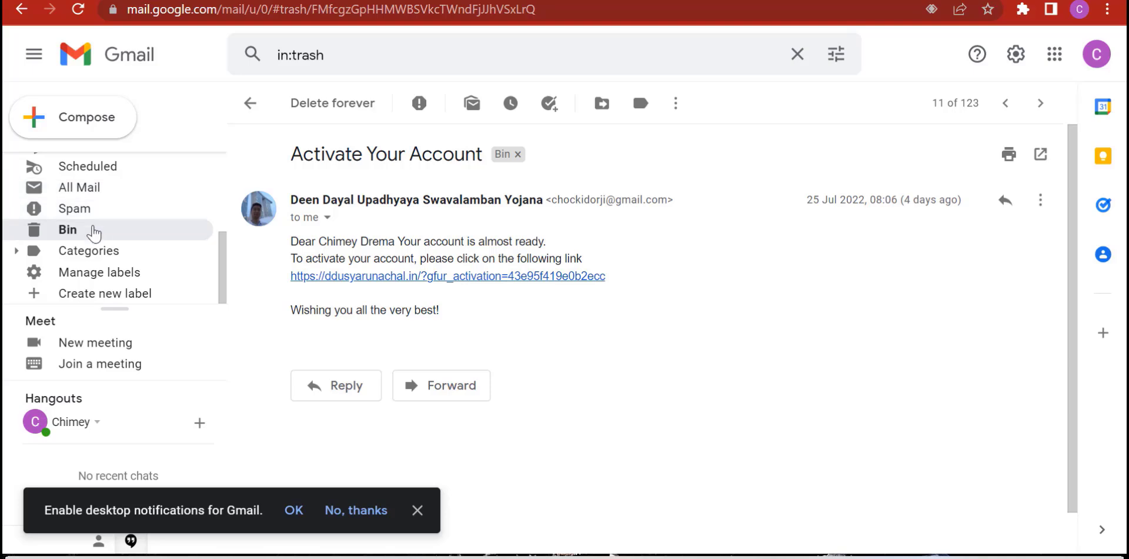
scroll(104, 192, up, 3)
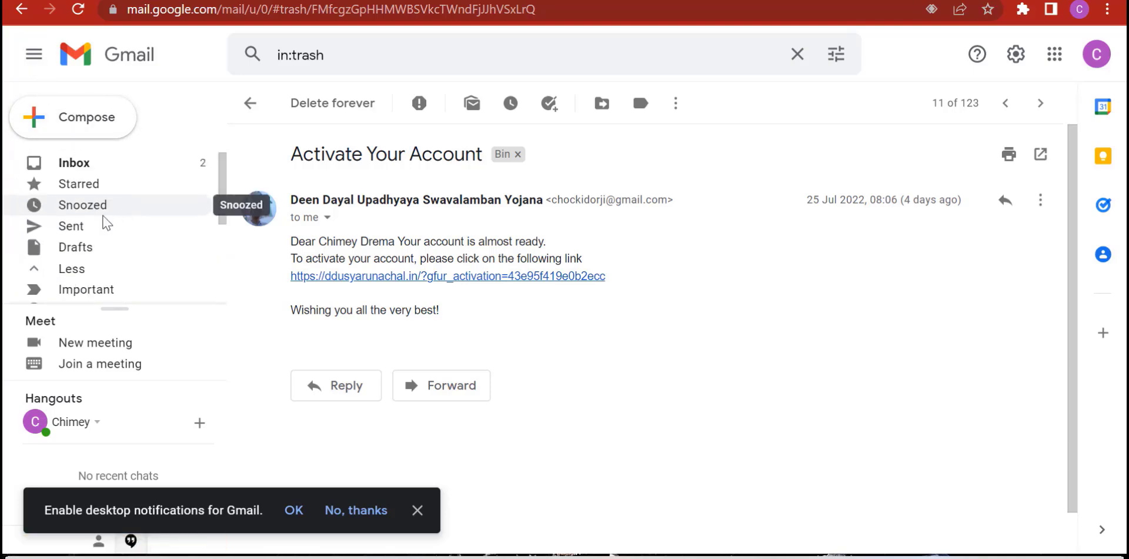
click(82, 166)
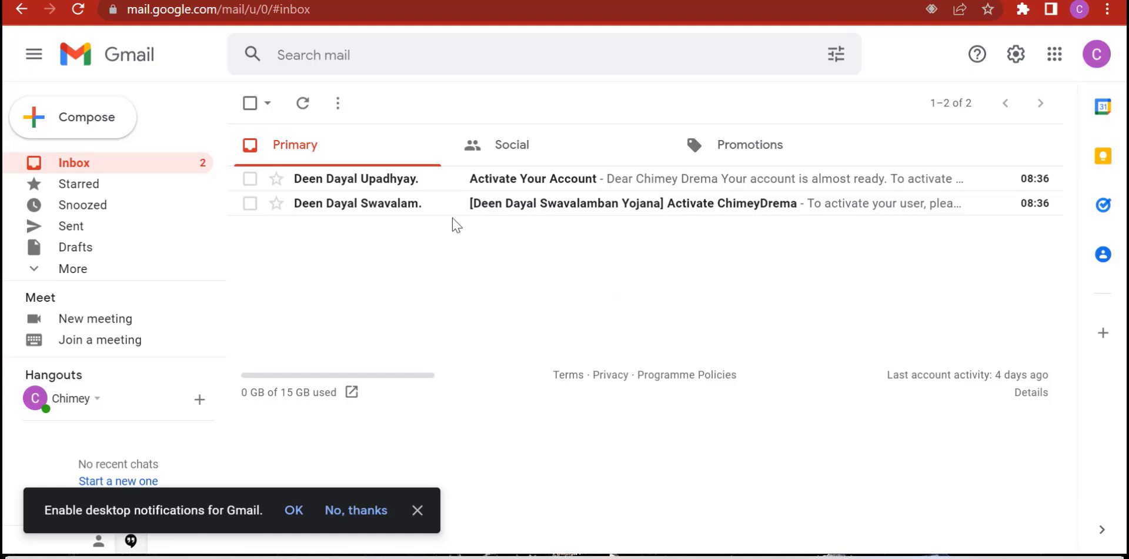
click(575, 188)
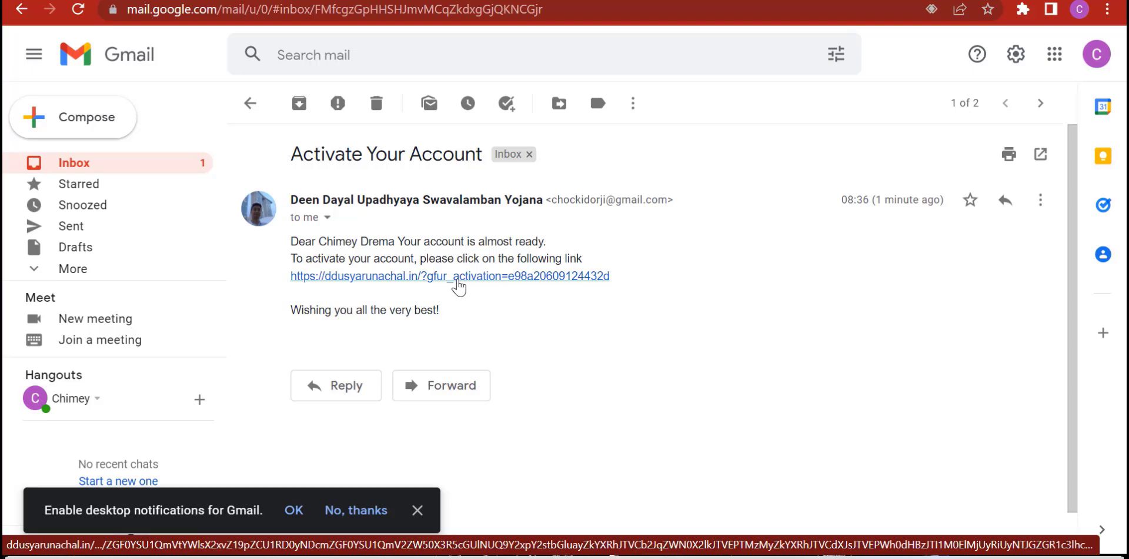
click(458, 284)
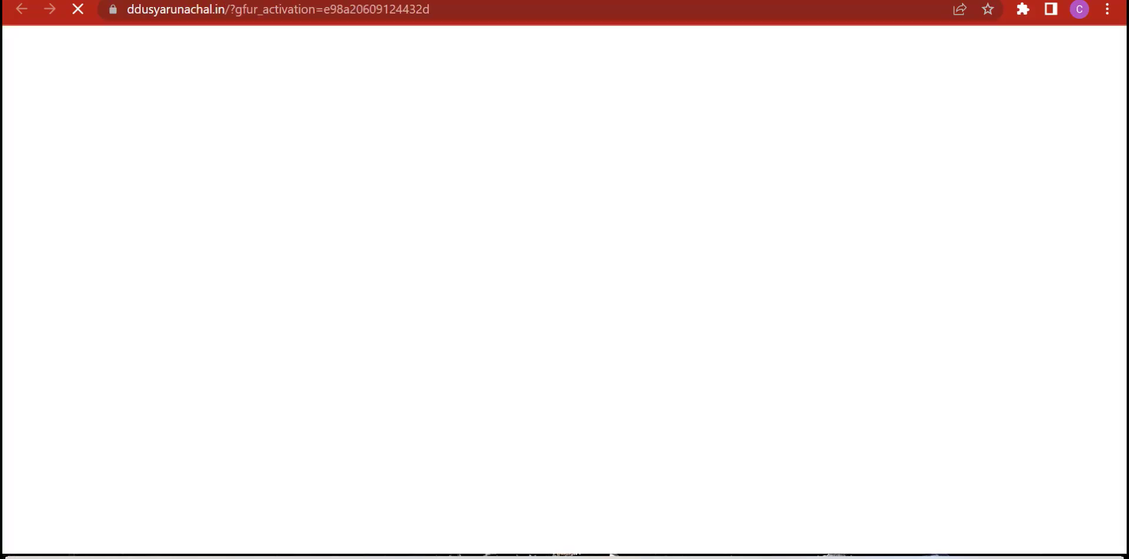
Return to the Gmail inbox and open the '[Deen Dayal Swavalamban Yojana] Login Details' email
click(135, 1)
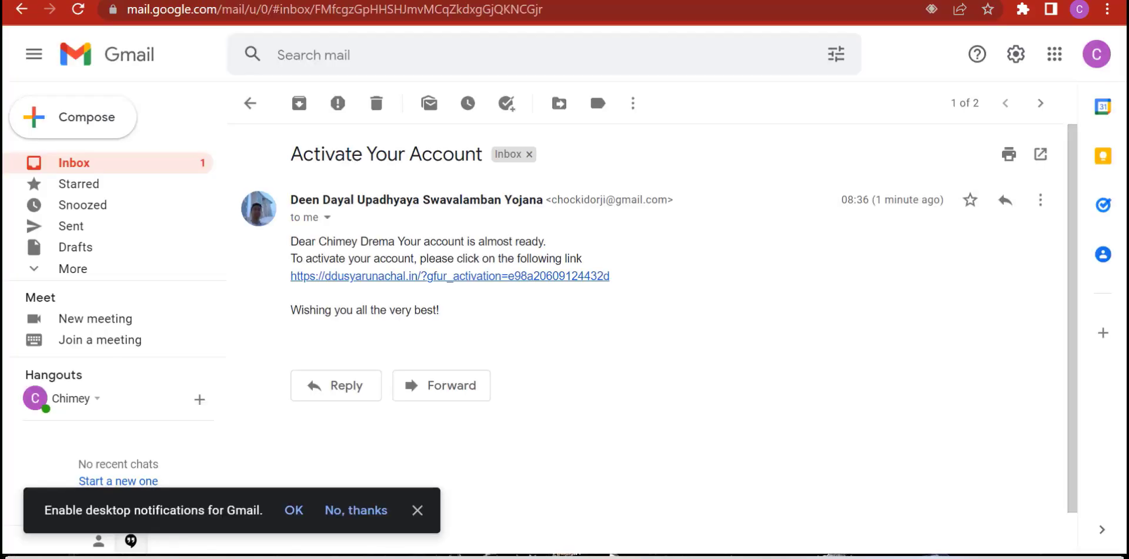
click(305, 1)
click(135, 1)
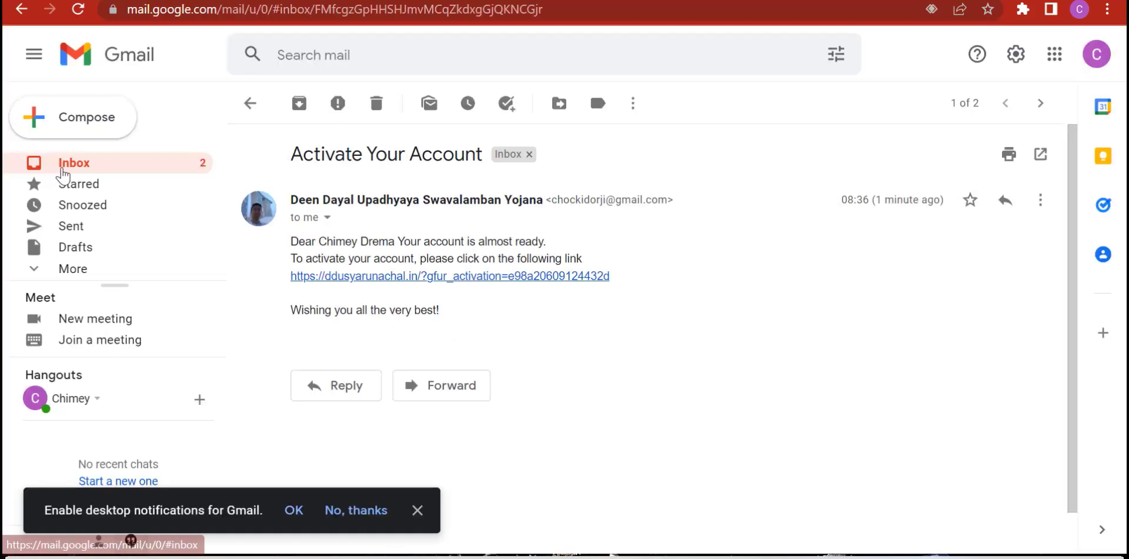
click(62, 167)
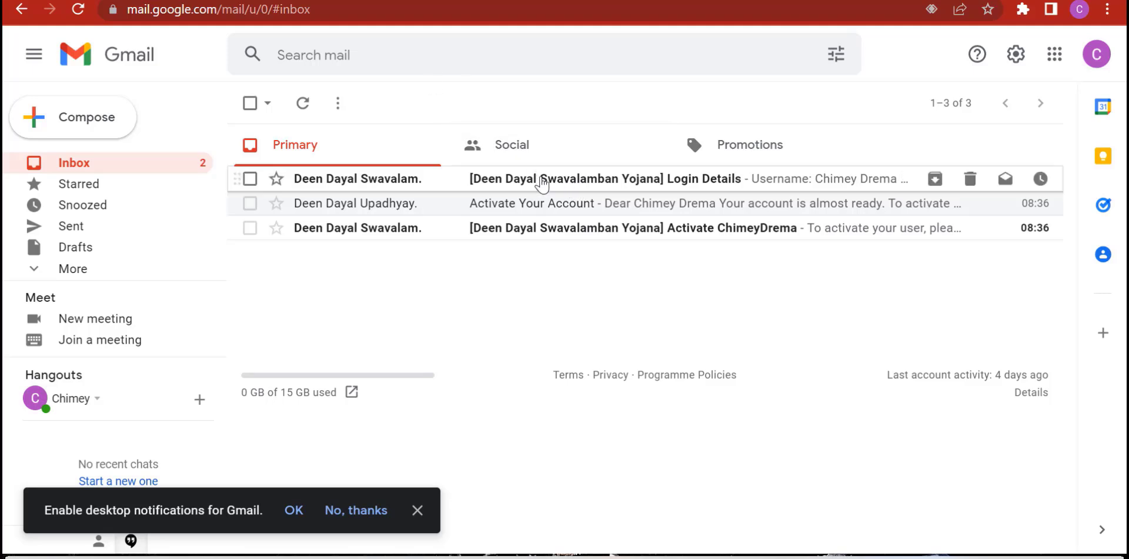
click(681, 189)
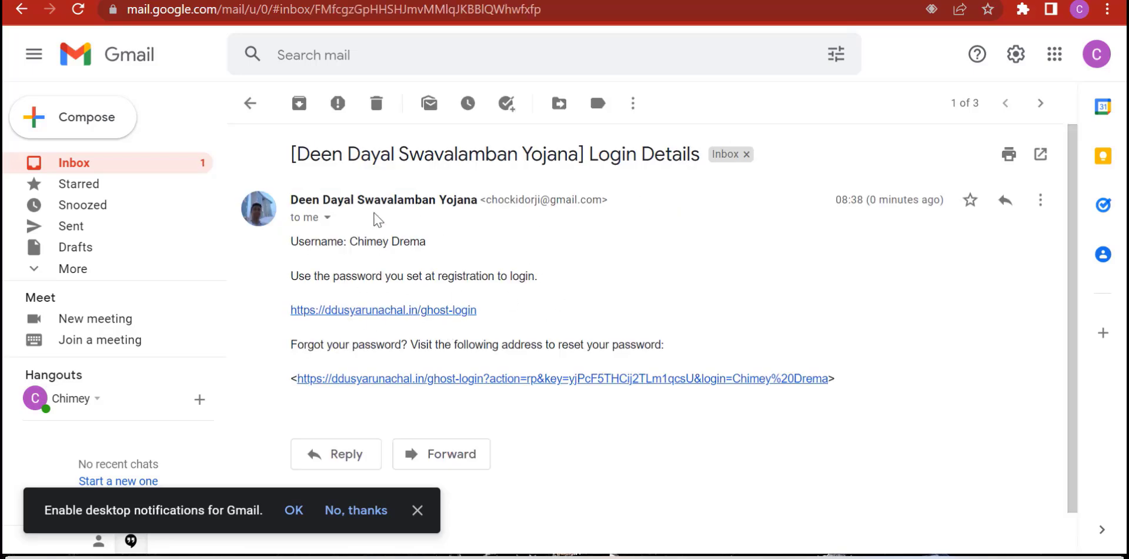
Highlight the username and the 'at registration to' text in the Login Details email
drag(348, 242, 441, 247)
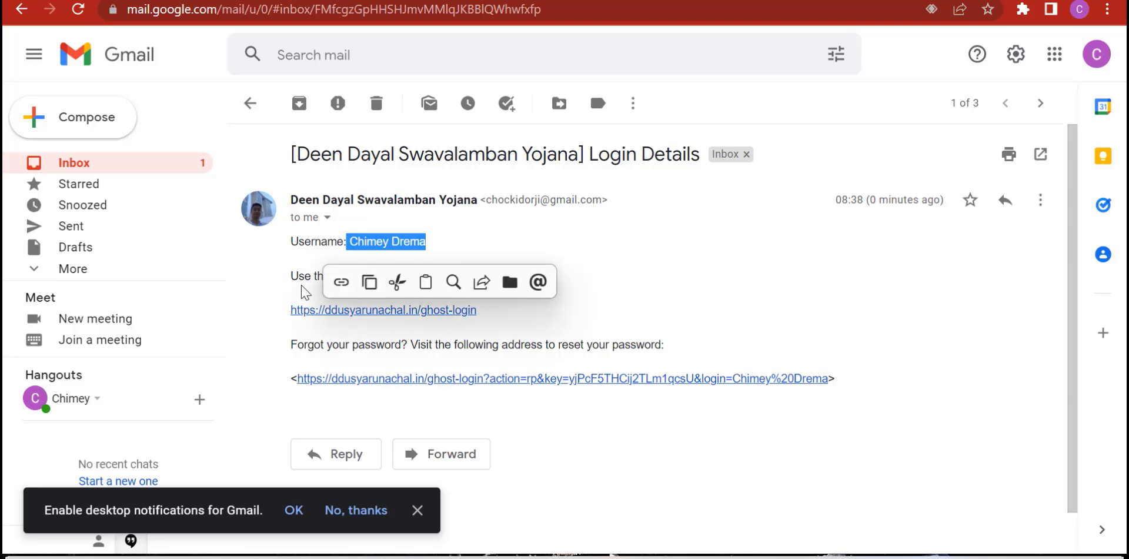
click(635, 260)
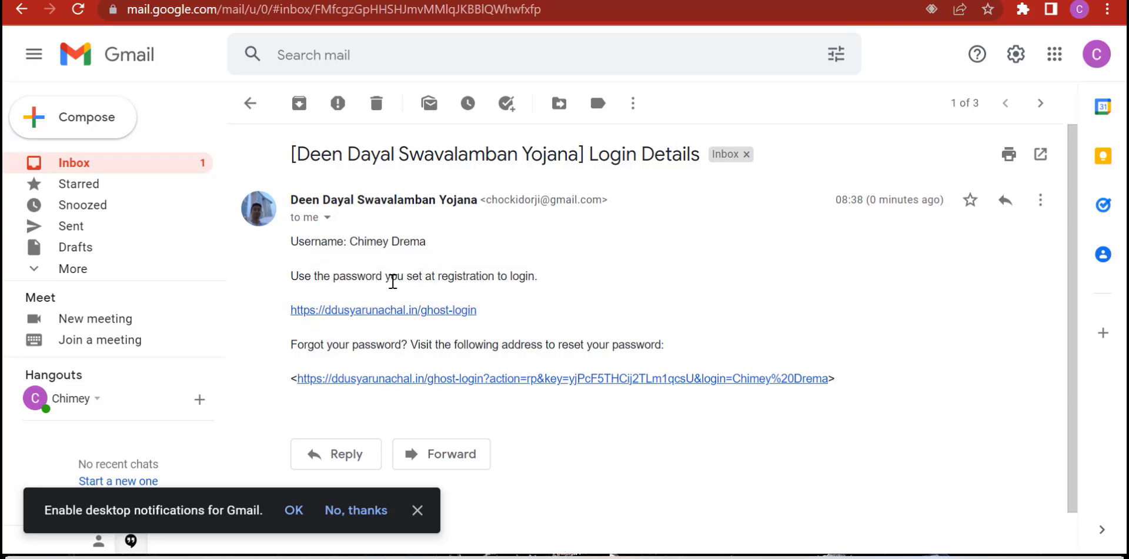
drag(429, 276, 506, 277)
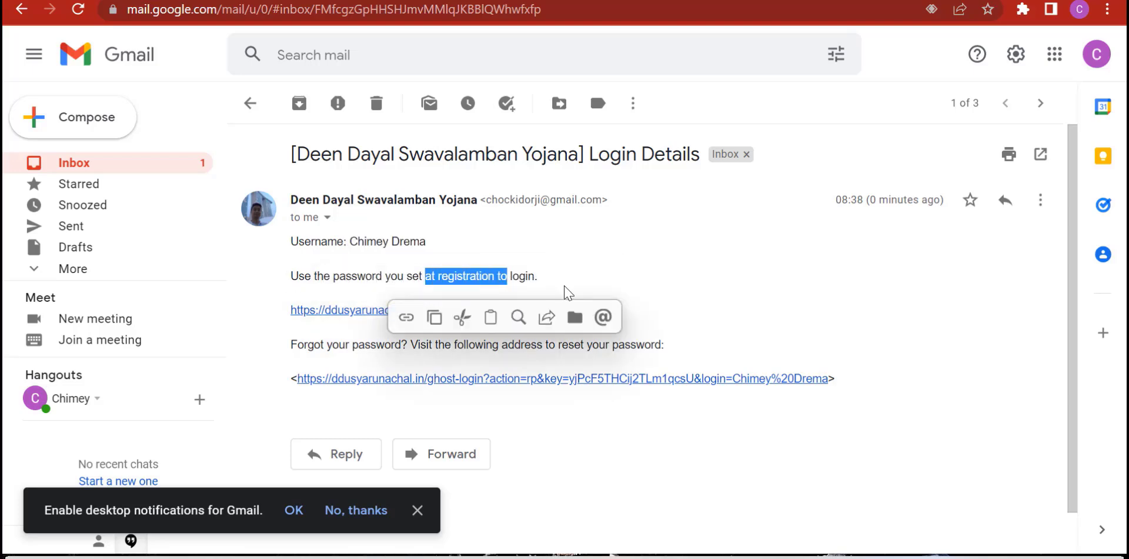
click(603, 317)
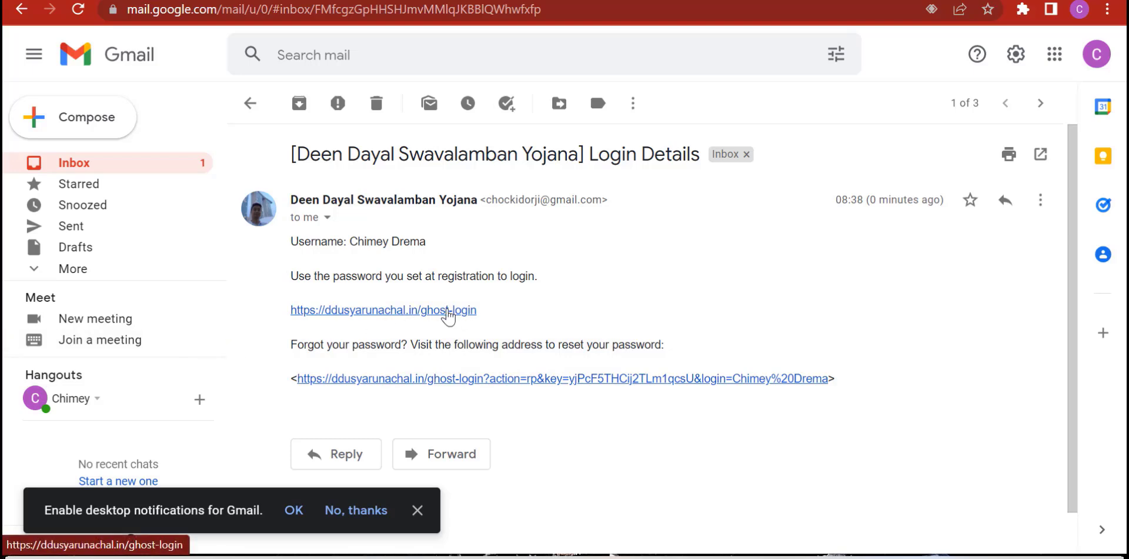
Open the ghost-login page, verify the saved password, answer the humanity sum and log in
click(446, 315)
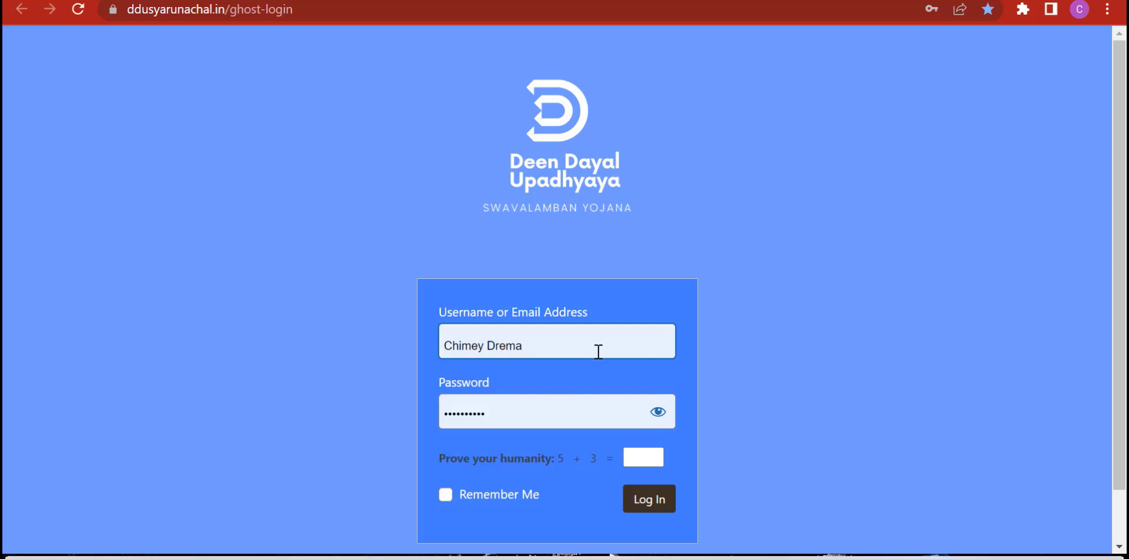
scroll(597, 353, down, 1)
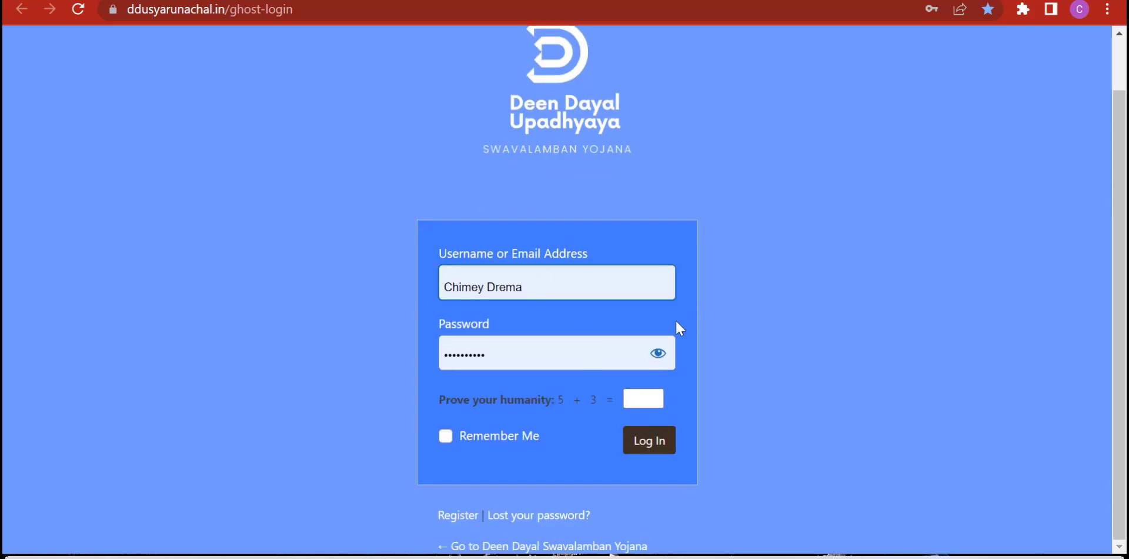
click(538, 354)
click(658, 353)
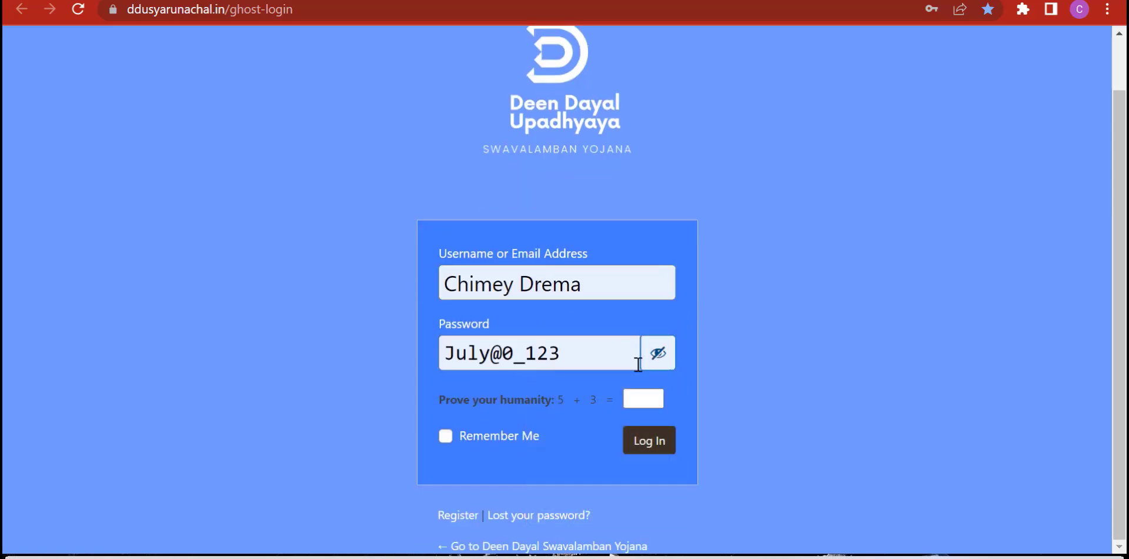
click(644, 401)
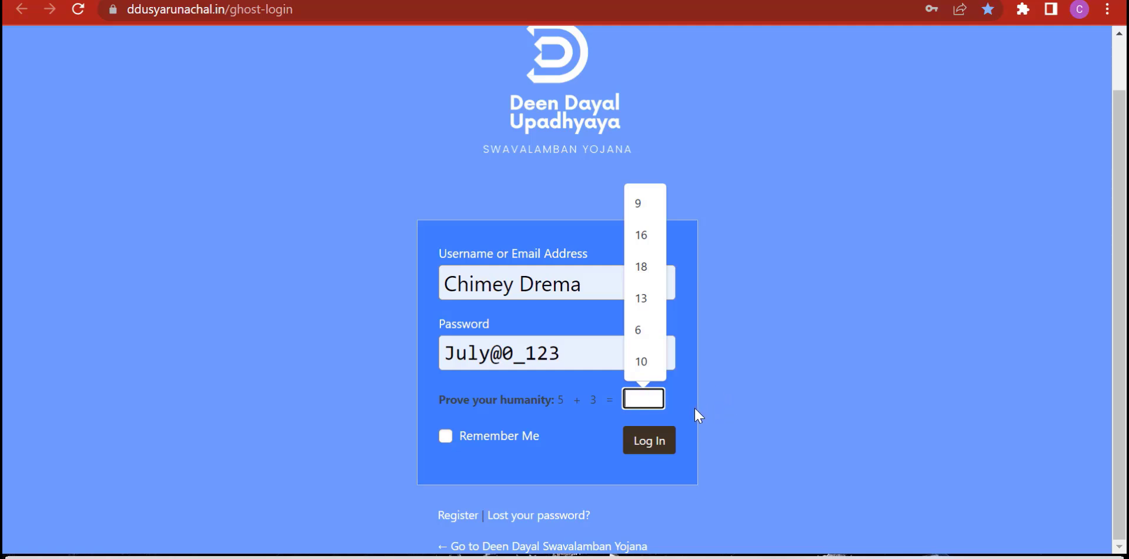
text(8)
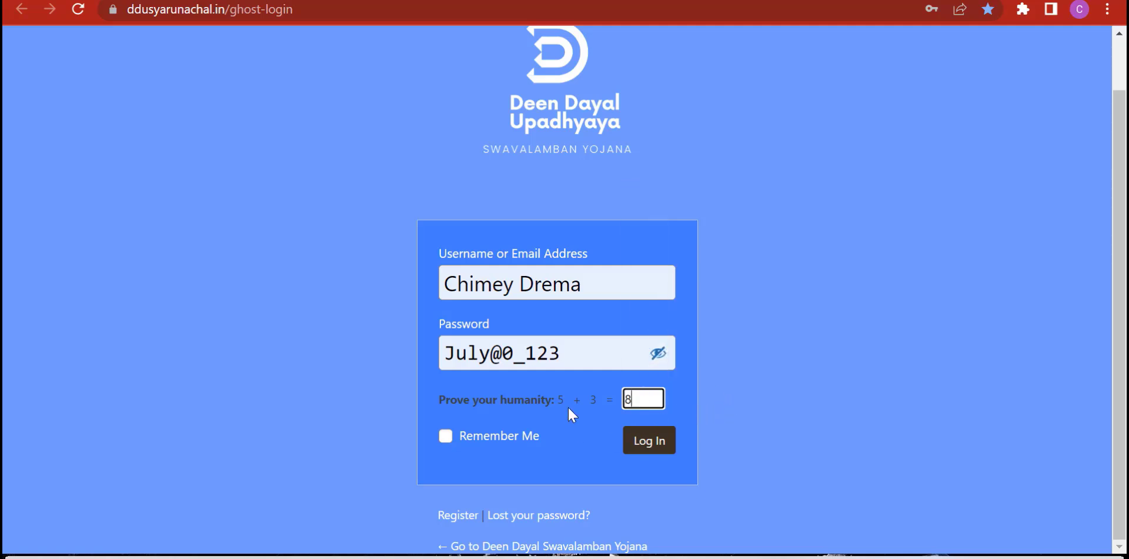
click(650, 450)
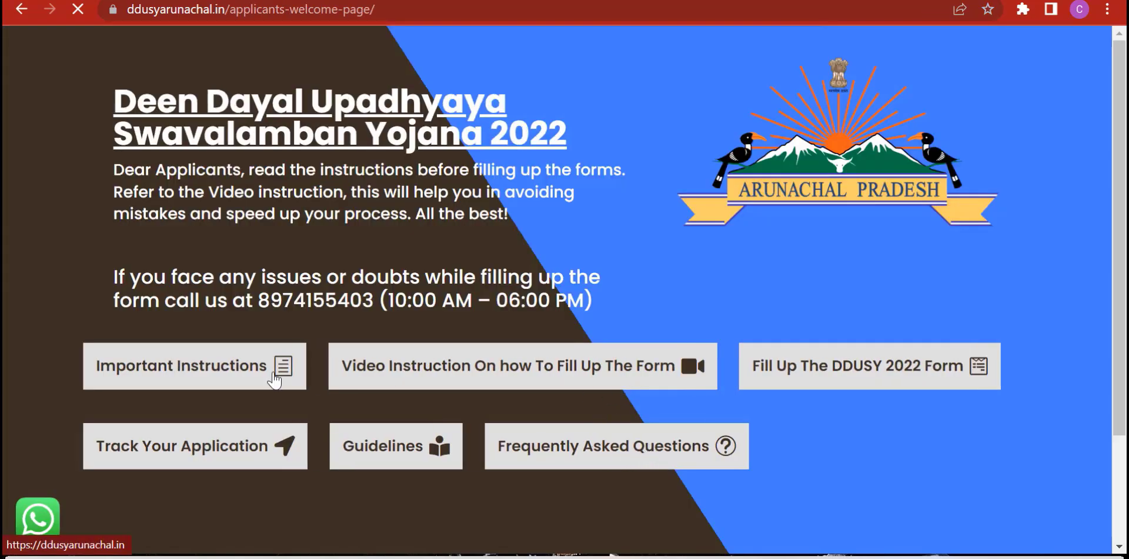
View and close the Important Instructions and Video Instruction panels
click(219, 383)
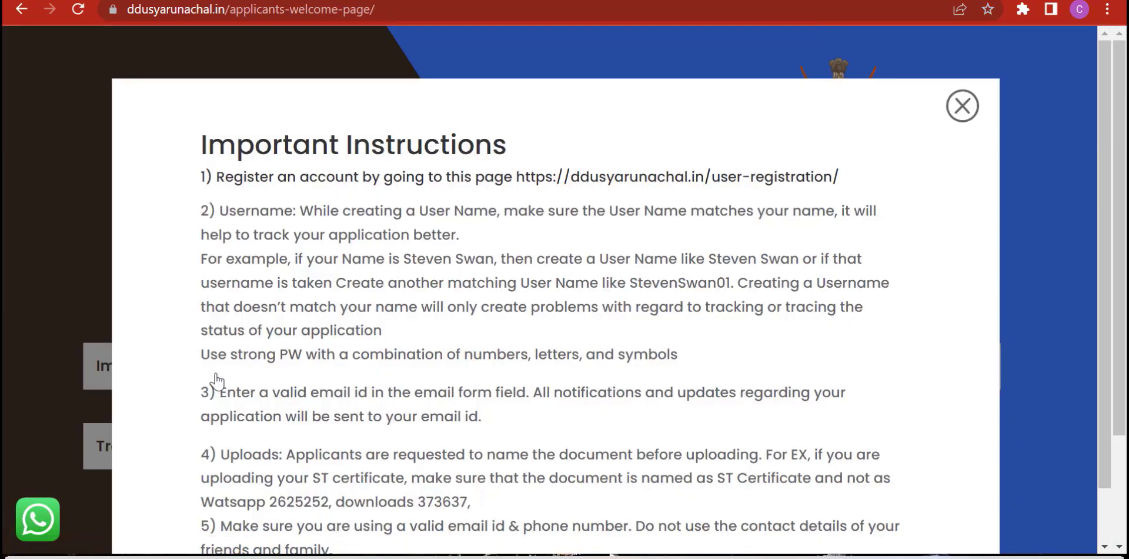
scroll(440, 332, down, 1)
scroll(584, 326, up, 1)
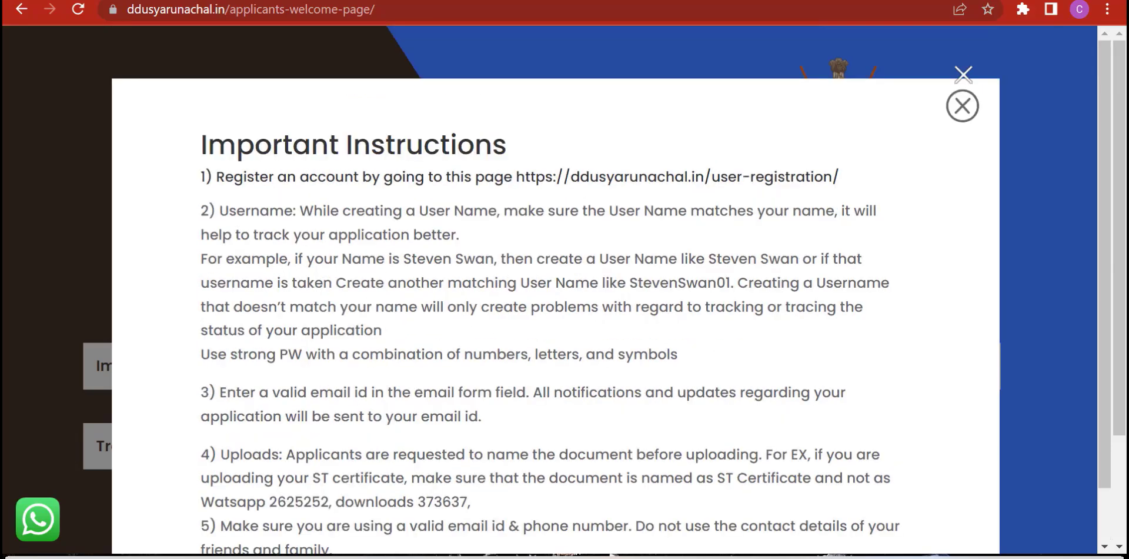
click(963, 107)
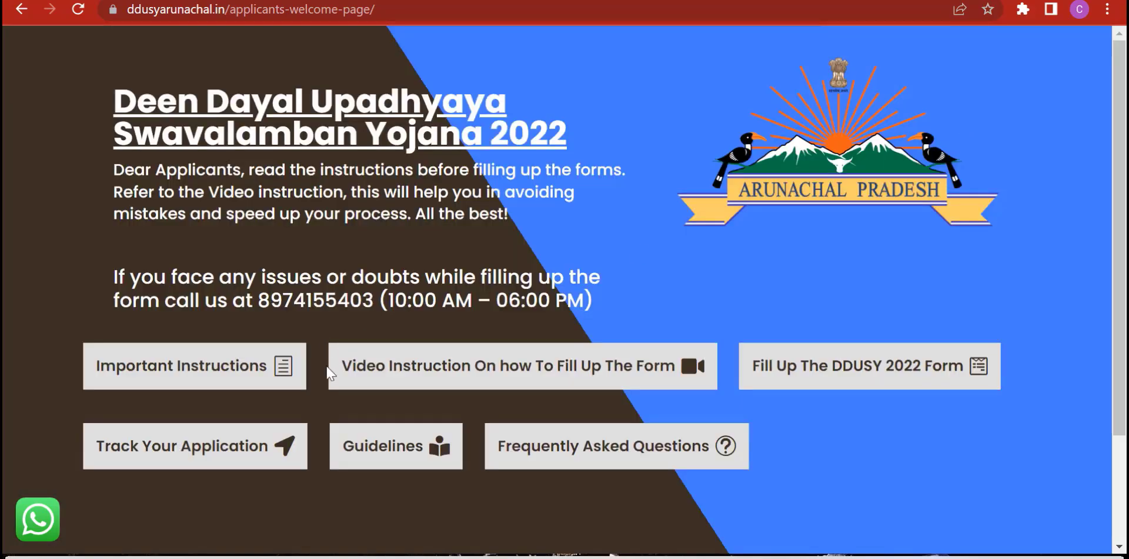
click(458, 373)
click(961, 105)
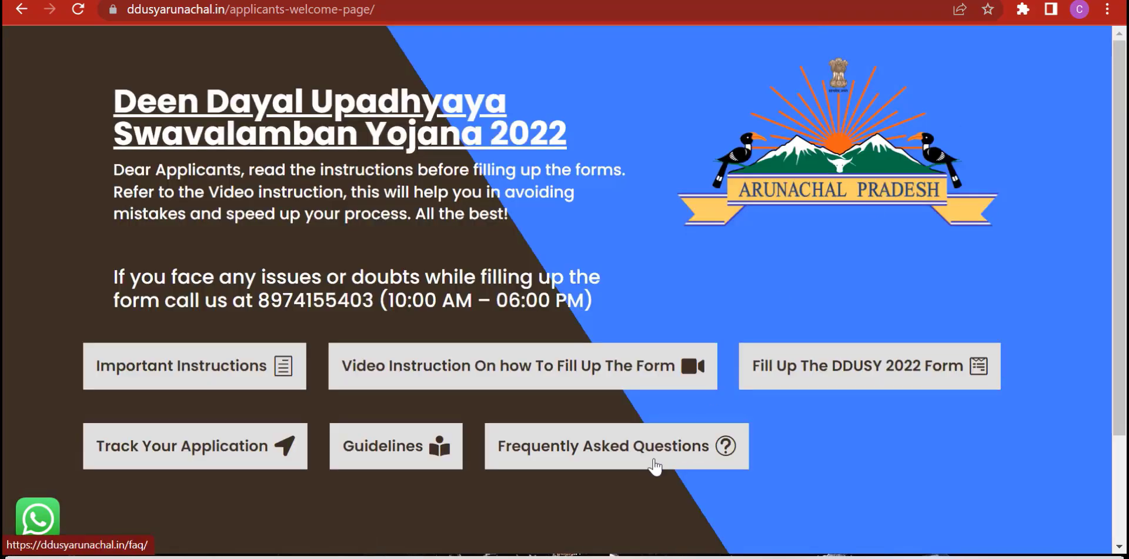
Open the DDUSY 2022 form at Step 1, check the District list, then return to the welcome page
click(846, 378)
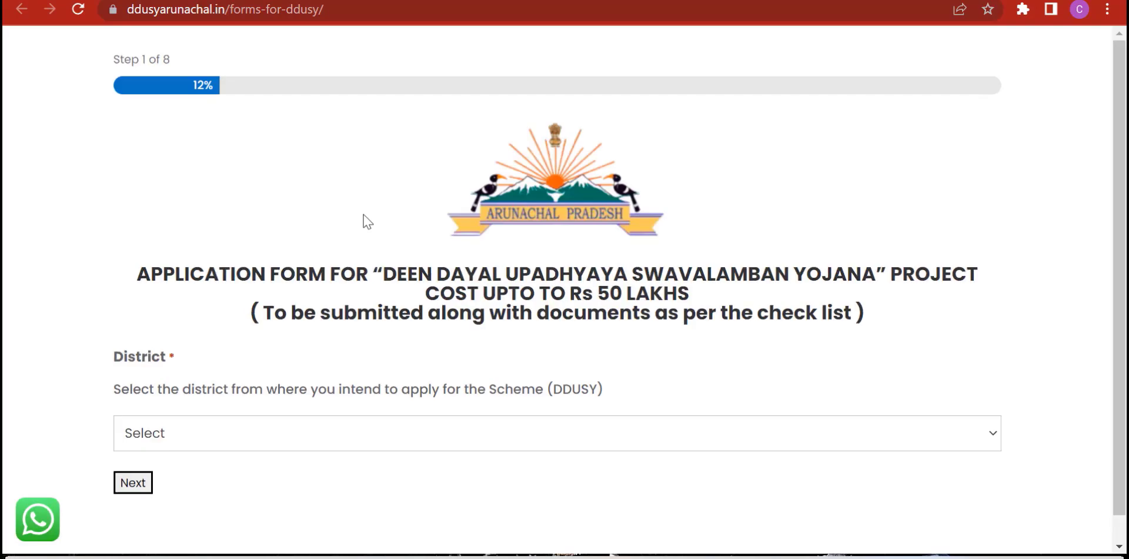
click(273, 435)
scroll(186, 309, down, 1)
key(alt+Left)
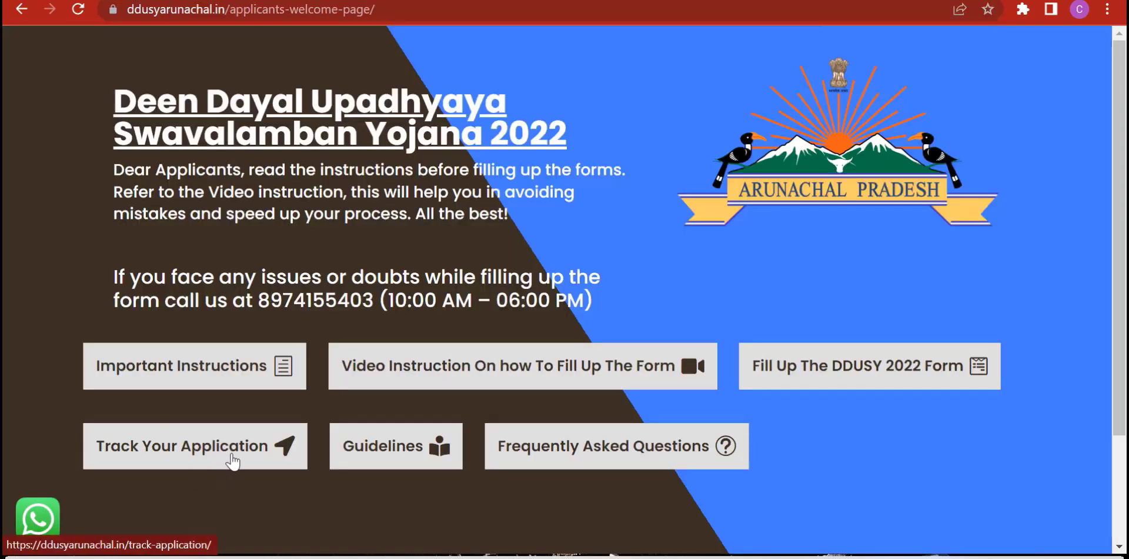
Look up an application ID on the application tracking page
click(230, 454)
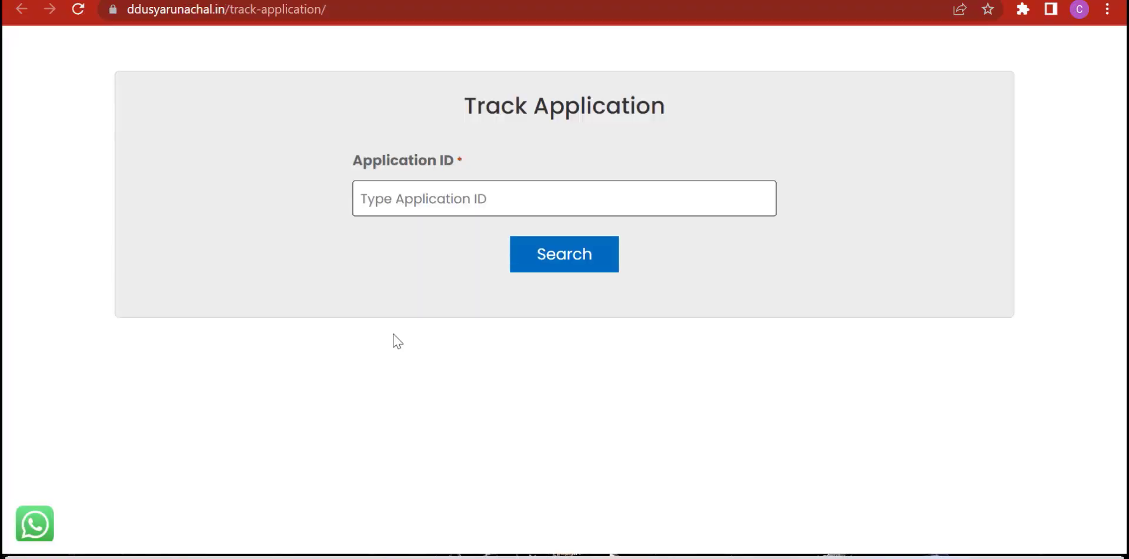
click(457, 189)
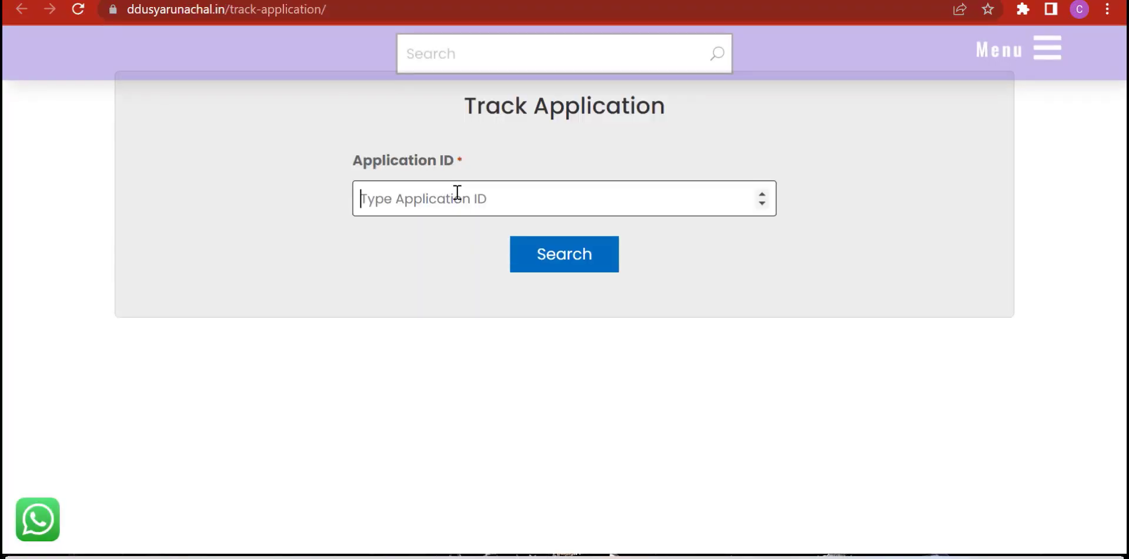
text(232)
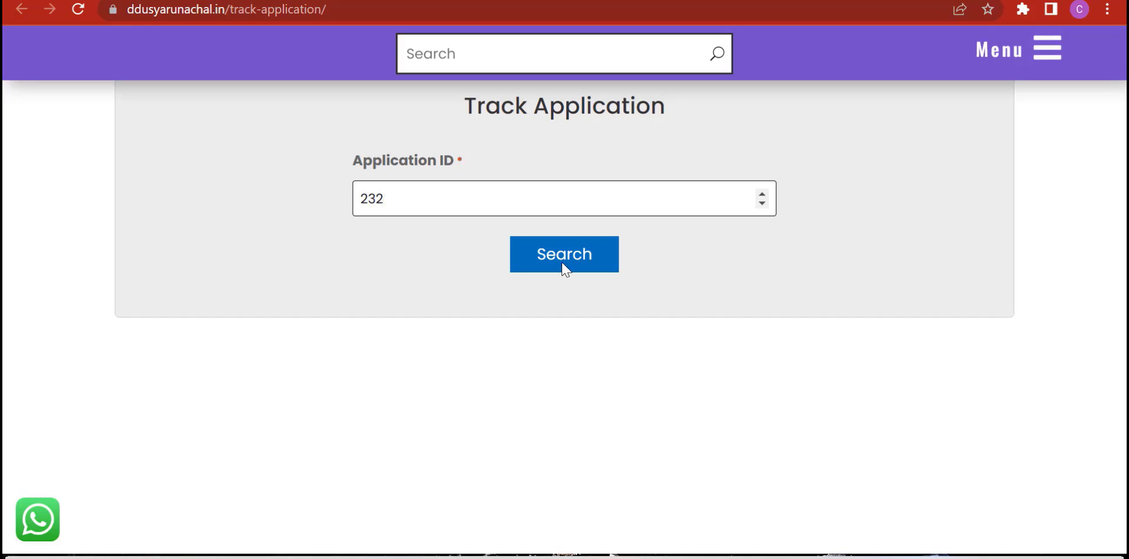
click(563, 263)
Cancel the Guidelines download, browse the Frequently Asked Questions page, and return to the welcome page
click(411, 35)
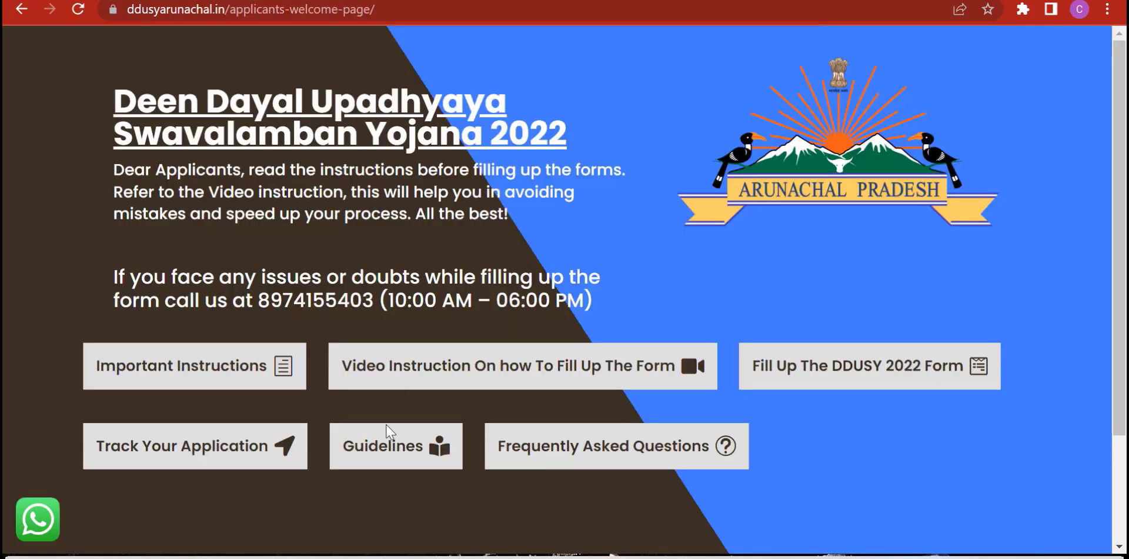
click(397, 460)
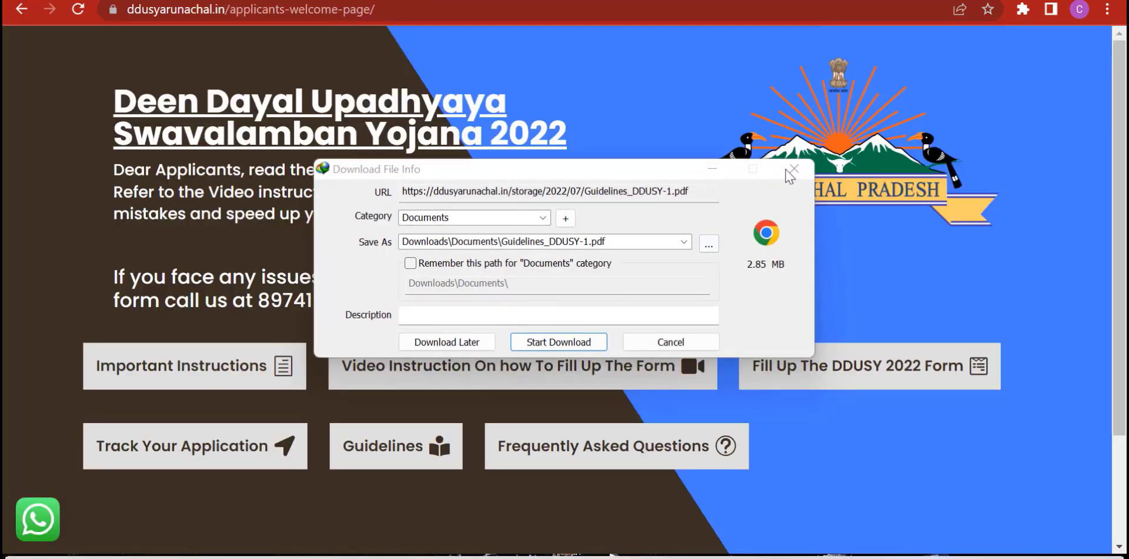
click(792, 170)
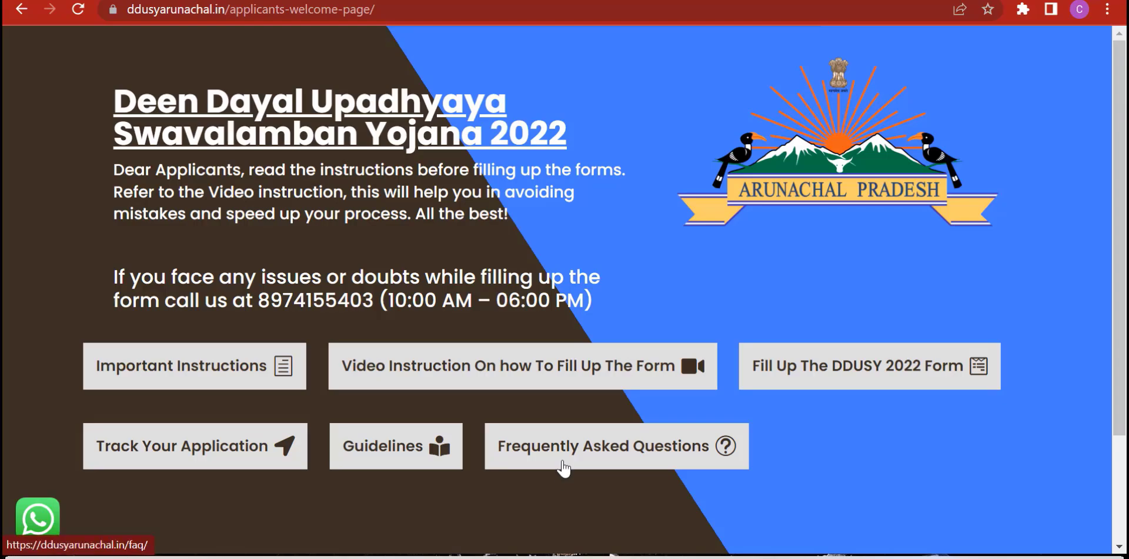
click(563, 468)
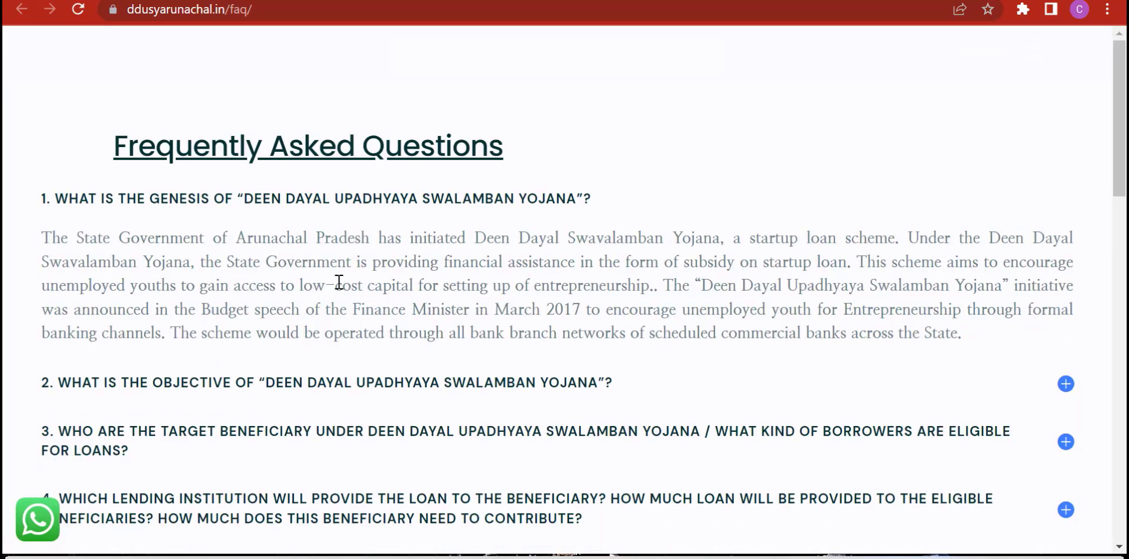
scroll(421, 385, down, 10)
scroll(445, 370, up, 2)
scroll(445, 370, up, 8)
key(alt+Left)
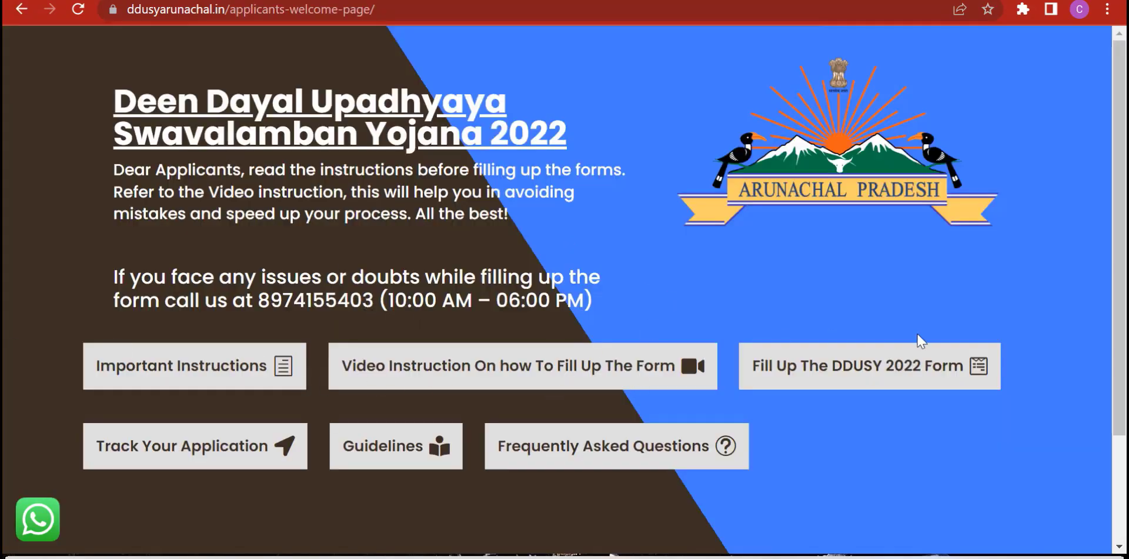
Open the DDUSY 2022 application form and reload its web address in a new incognito window
click(843, 378)
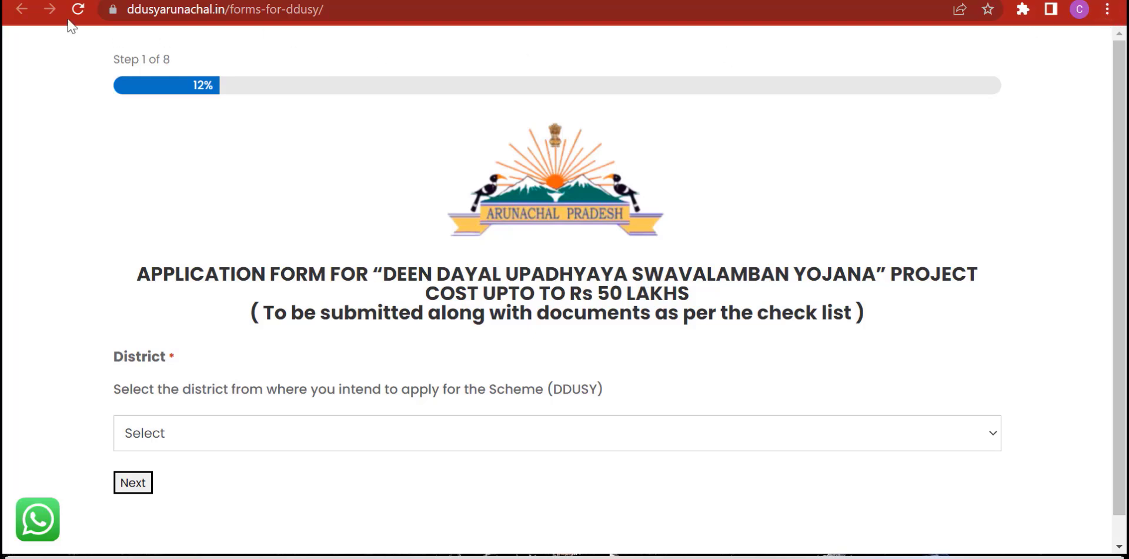
click(311, 14)
key(ctrl+c)
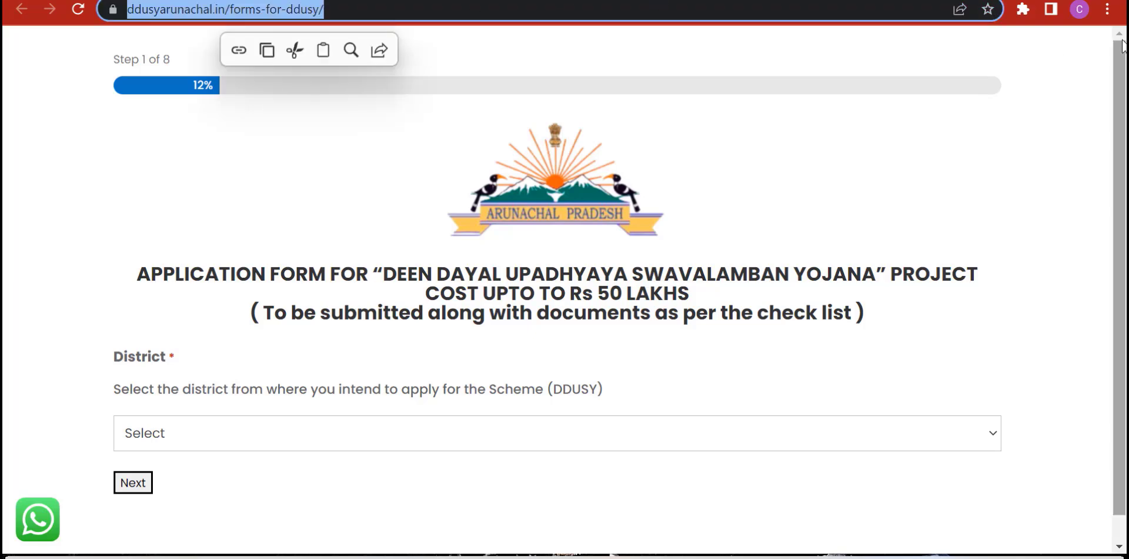
click(1107, 9)
click(1029, 86)
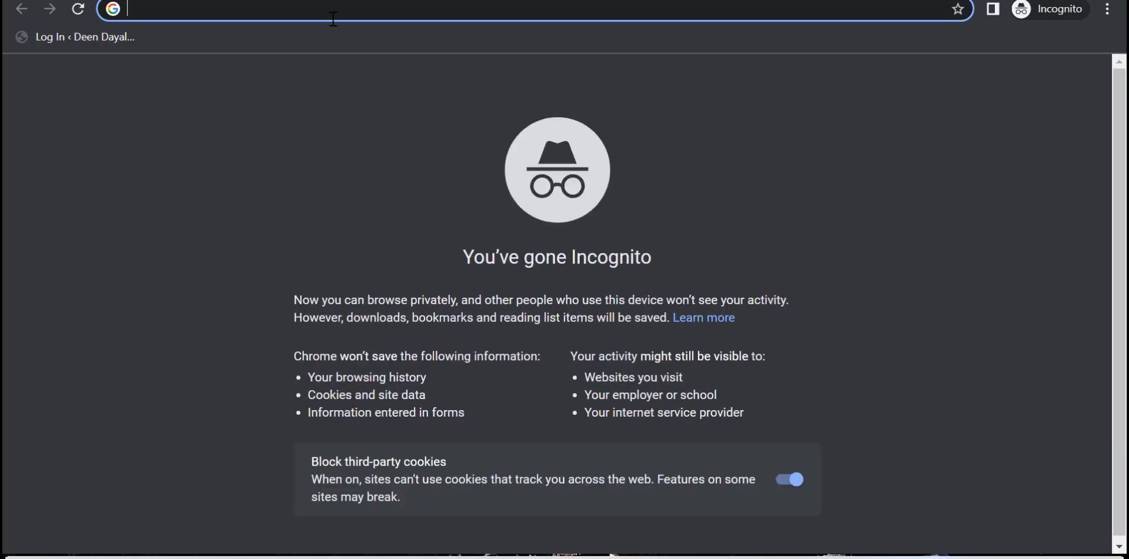
key(ctrl+v)
key(Return)
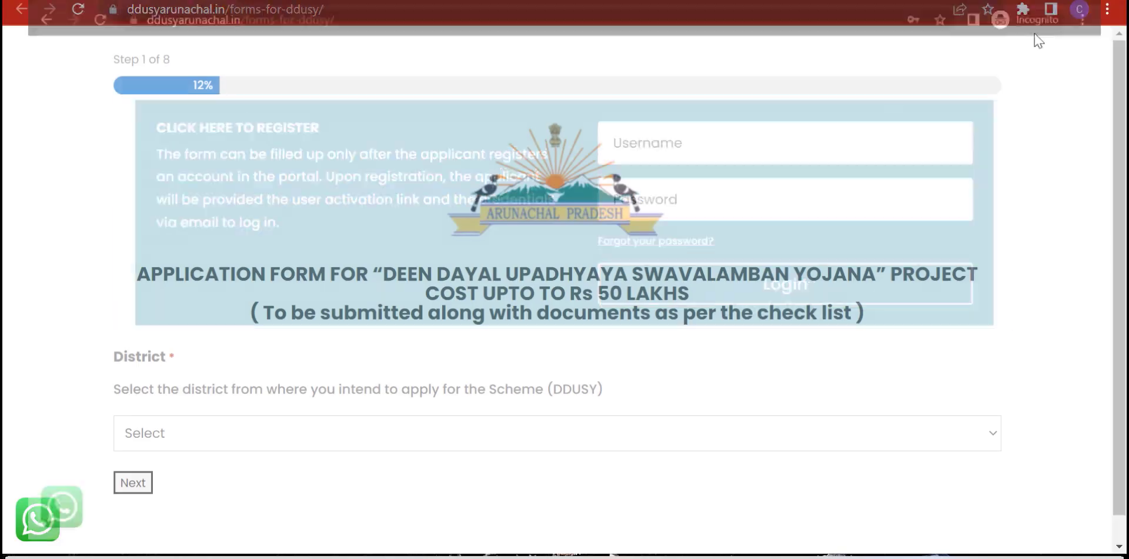
scroll(452, 340, down, 1)
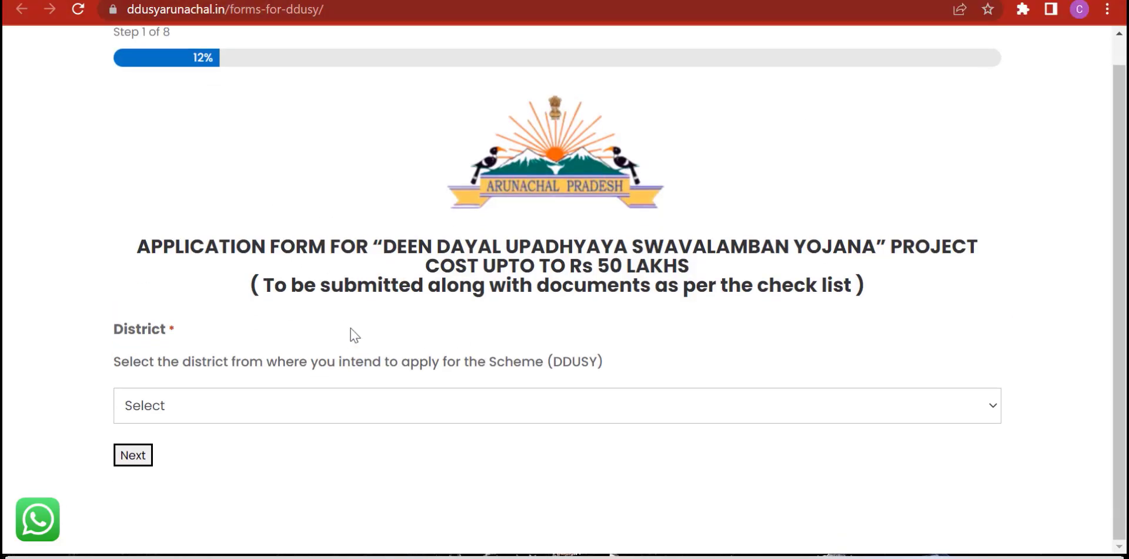
Choose Anjaw from the District list and advance to Step 2, Location of Business Proposed
click(205, 415)
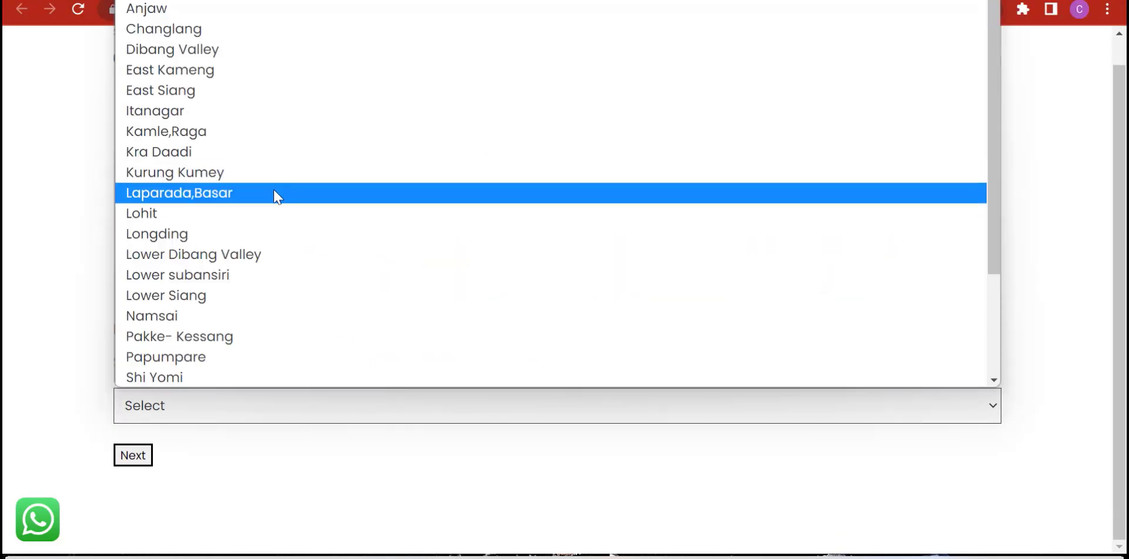
click(160, 12)
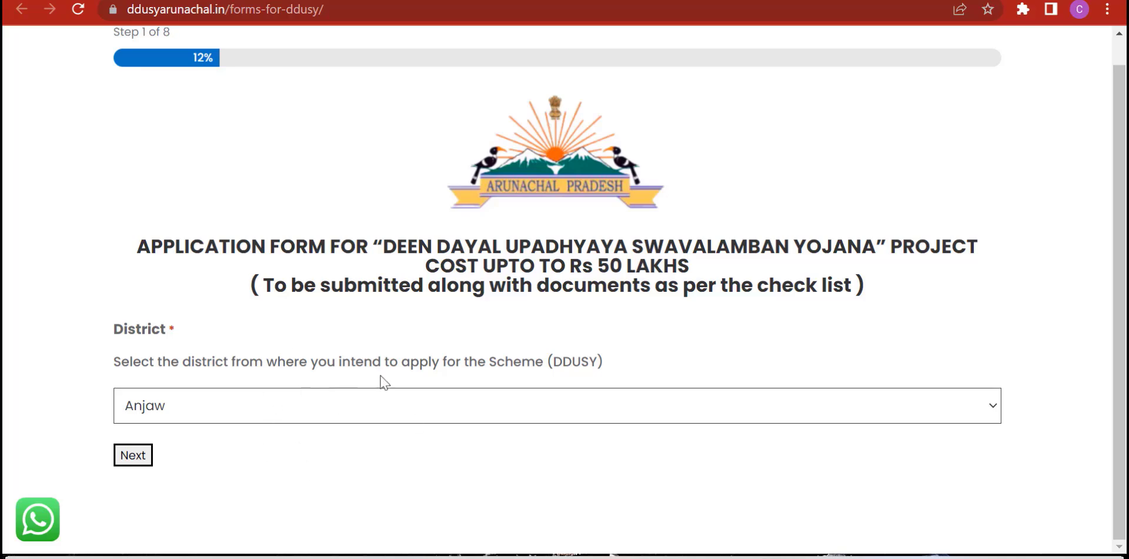
click(134, 456)
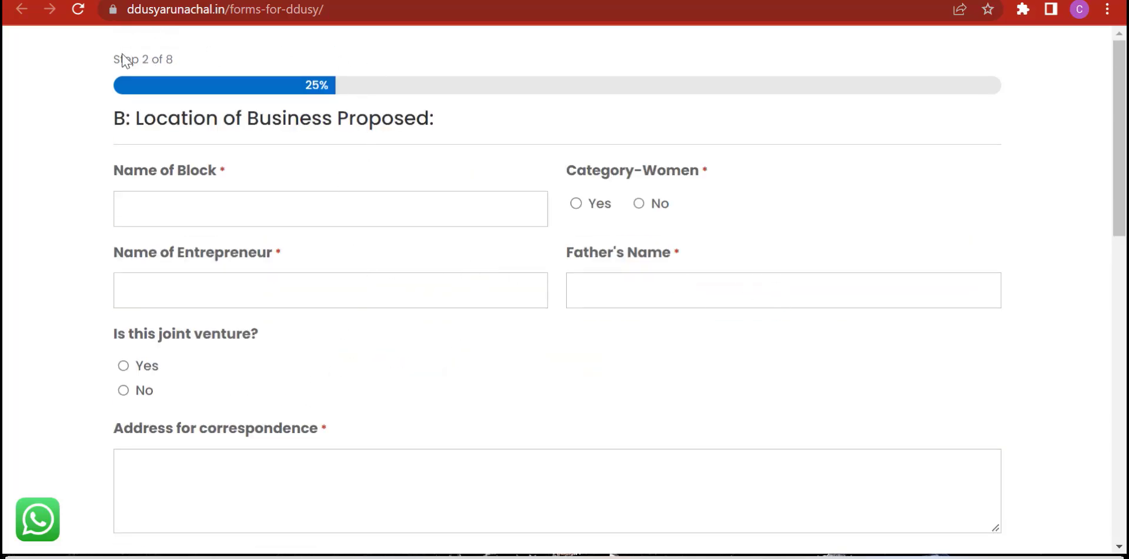
Enter Hayuliang as the Name of Block and answer Yes for Category-Women
click(204, 209)
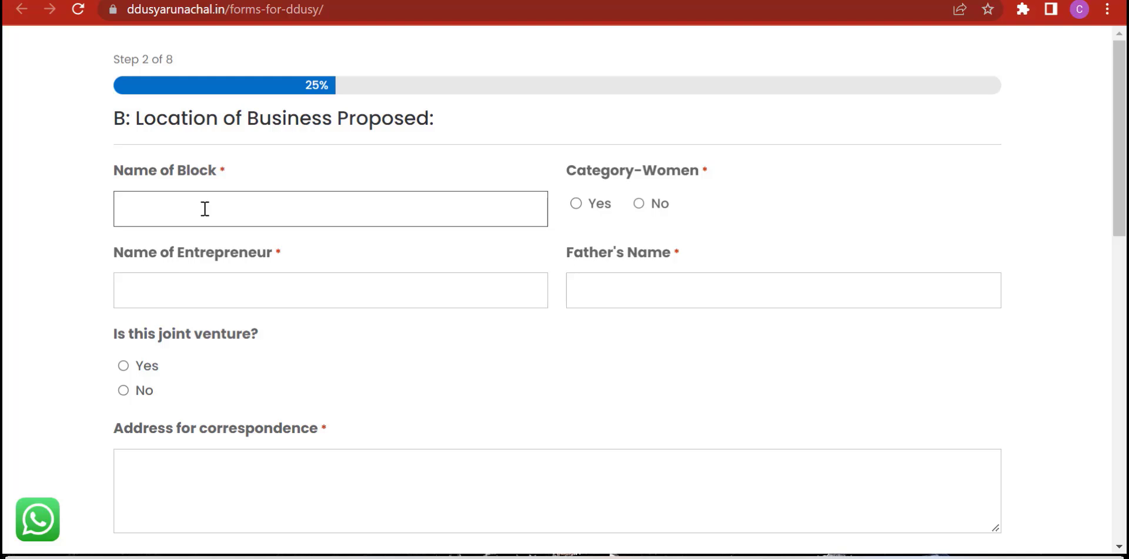
text(Hayuliang)
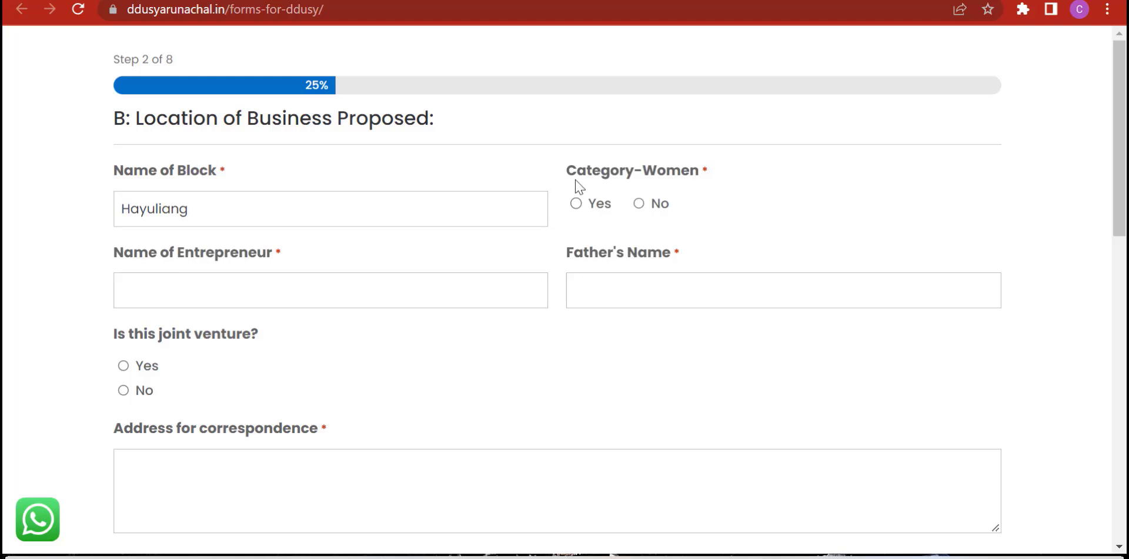
click(306, 209)
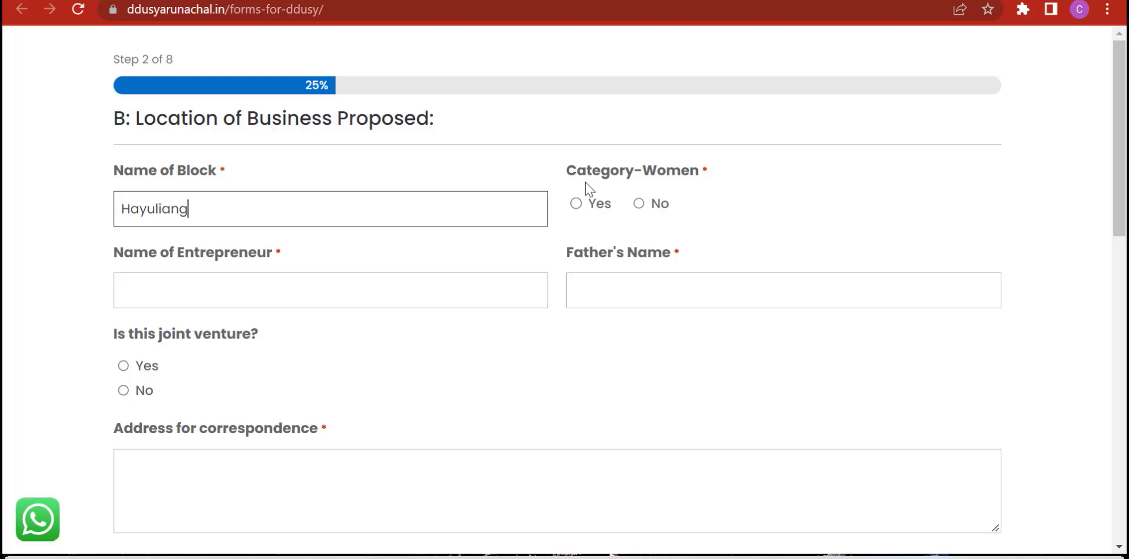
click(581, 206)
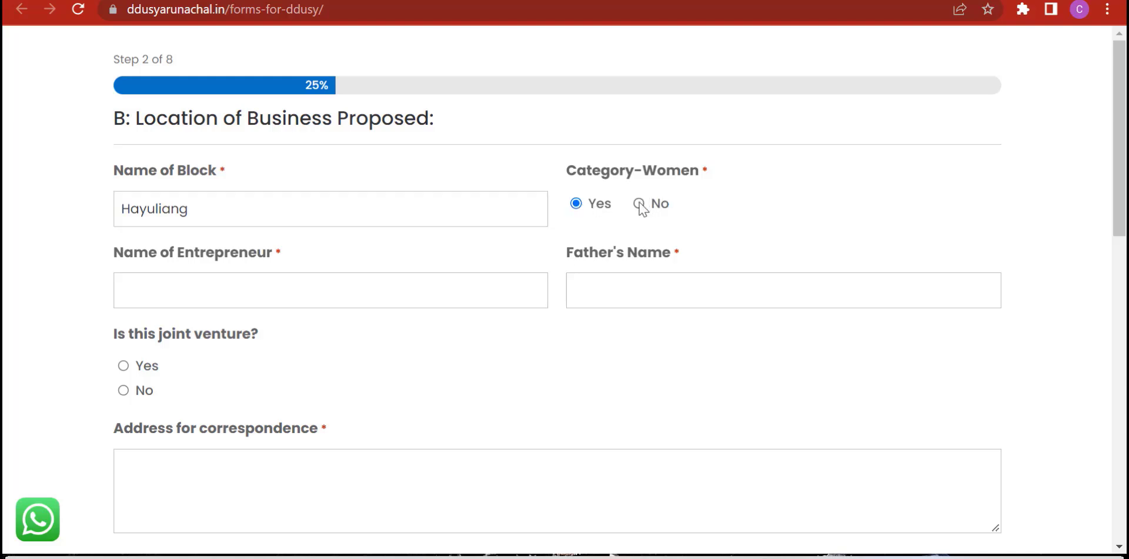
click(639, 205)
click(578, 205)
Fill in the entrepreneur's name and the father's name
click(359, 288)
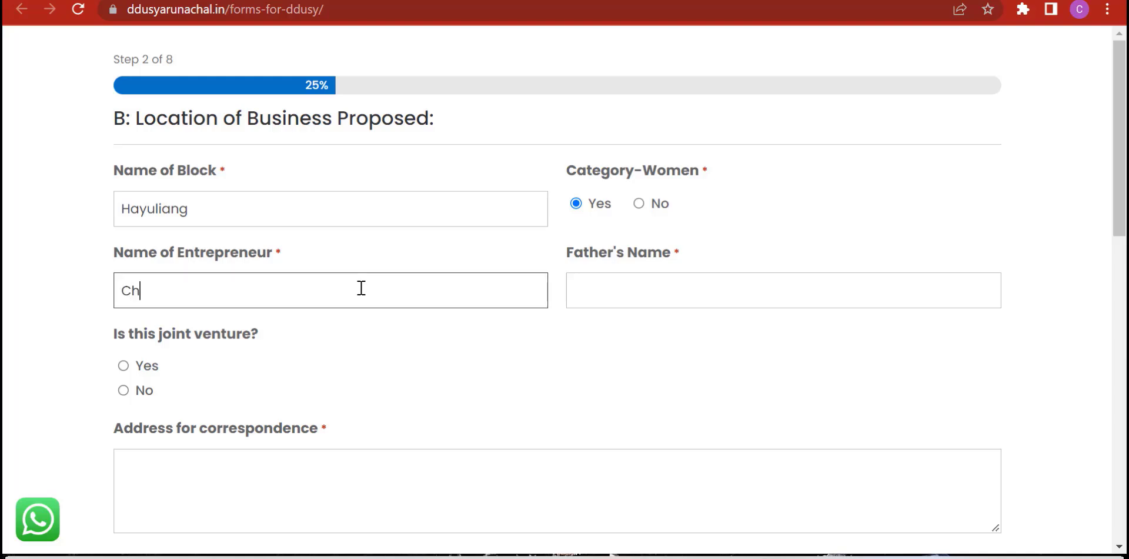
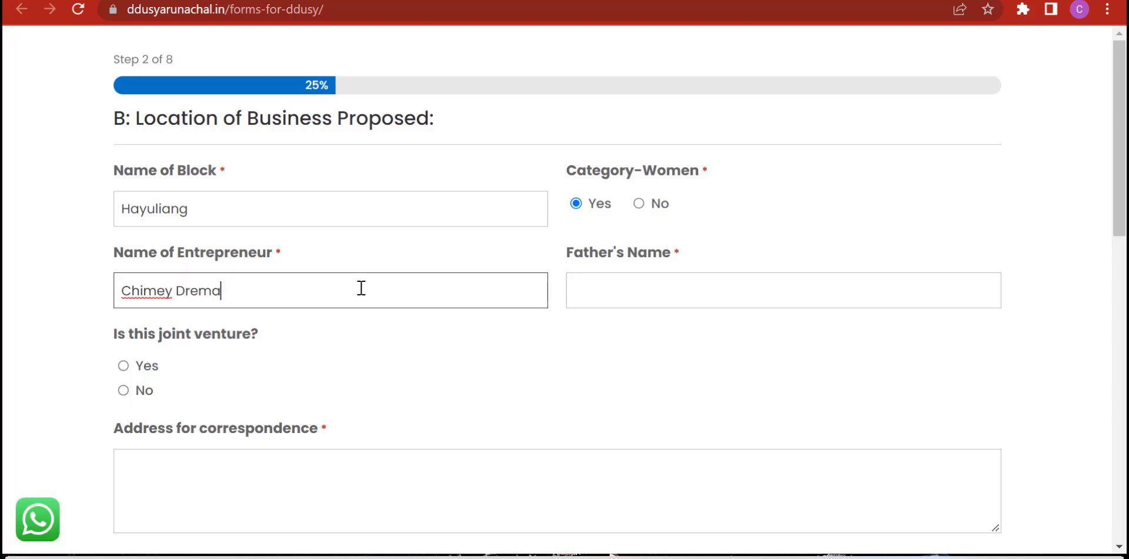
click(710, 282)
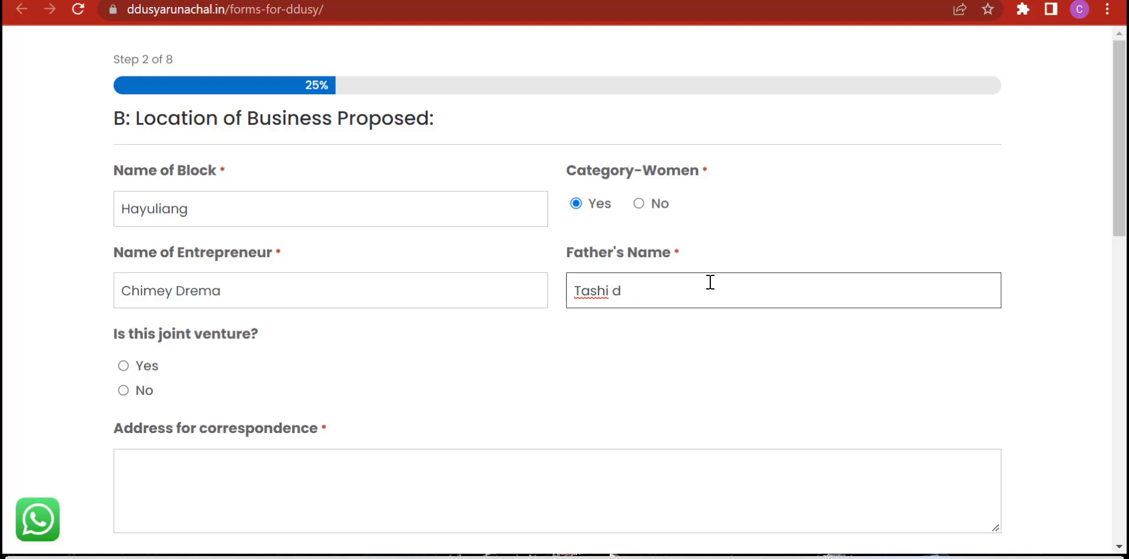
Answer No to whether the business is a joint venture
click(123, 365)
scroll(426, 330, down, 3)
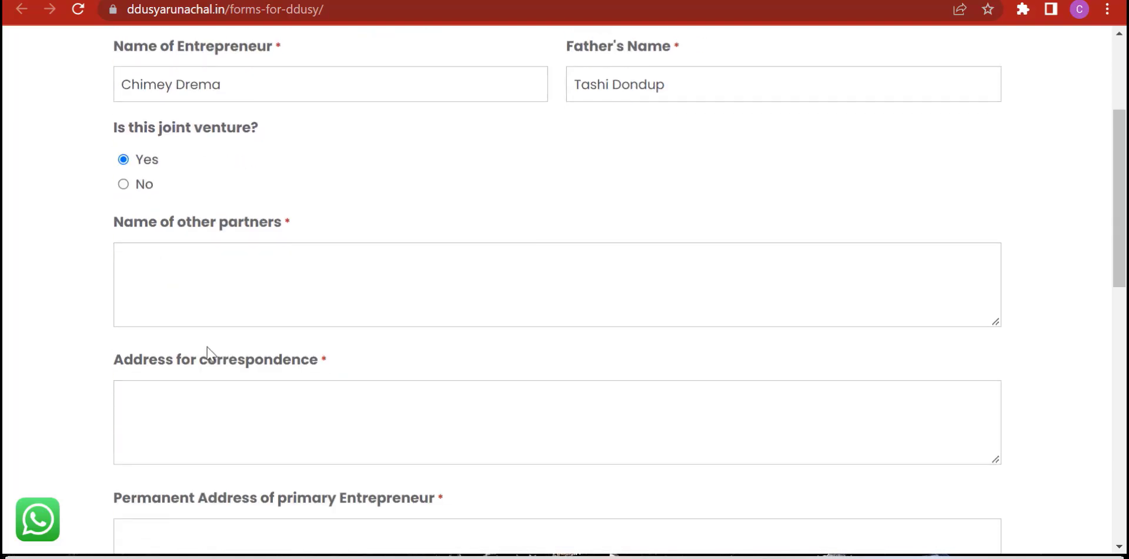
click(215, 263)
click(123, 182)
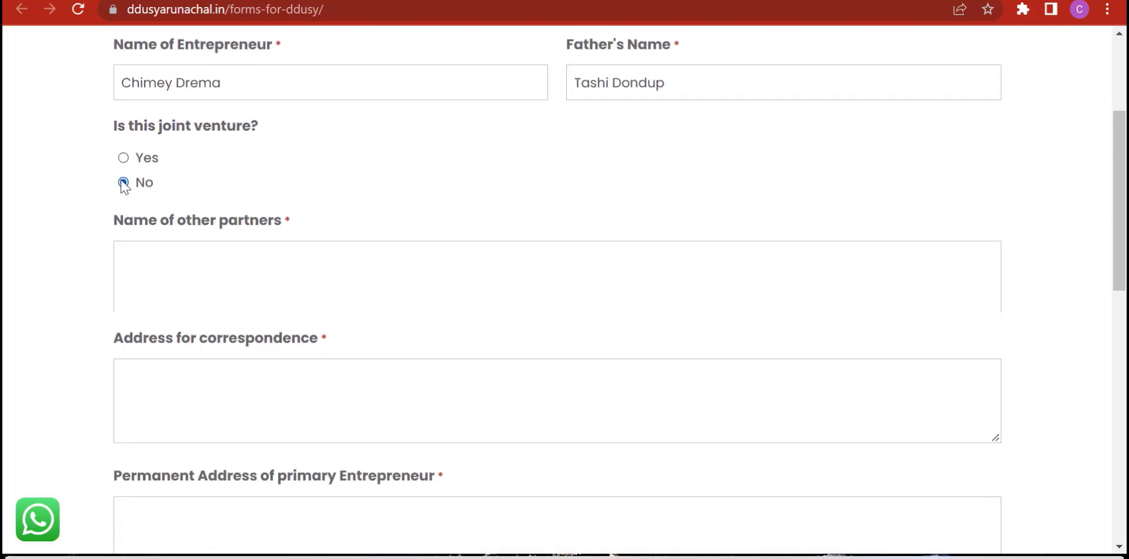
click(191, 281)
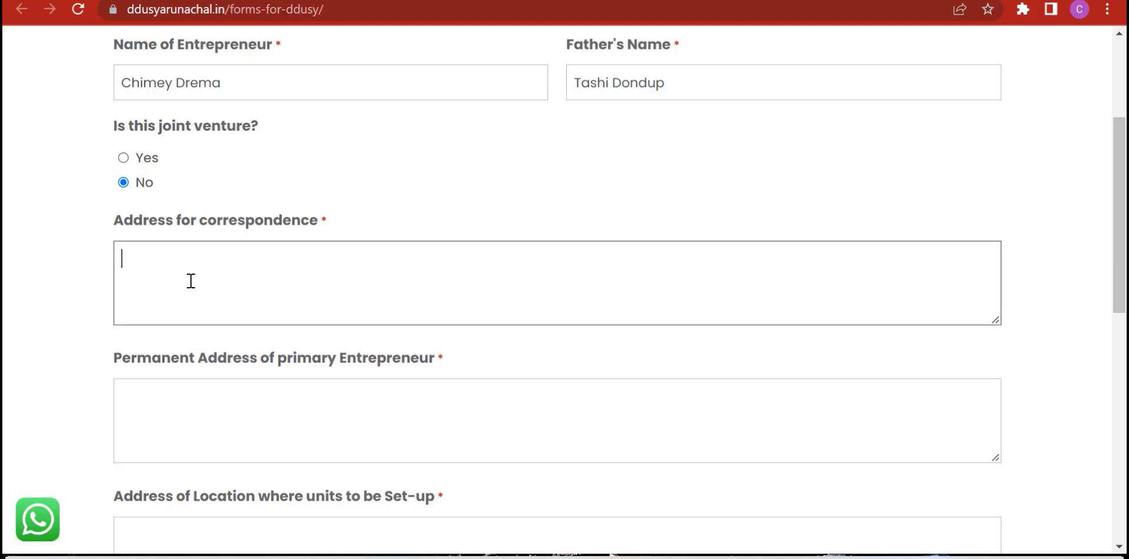
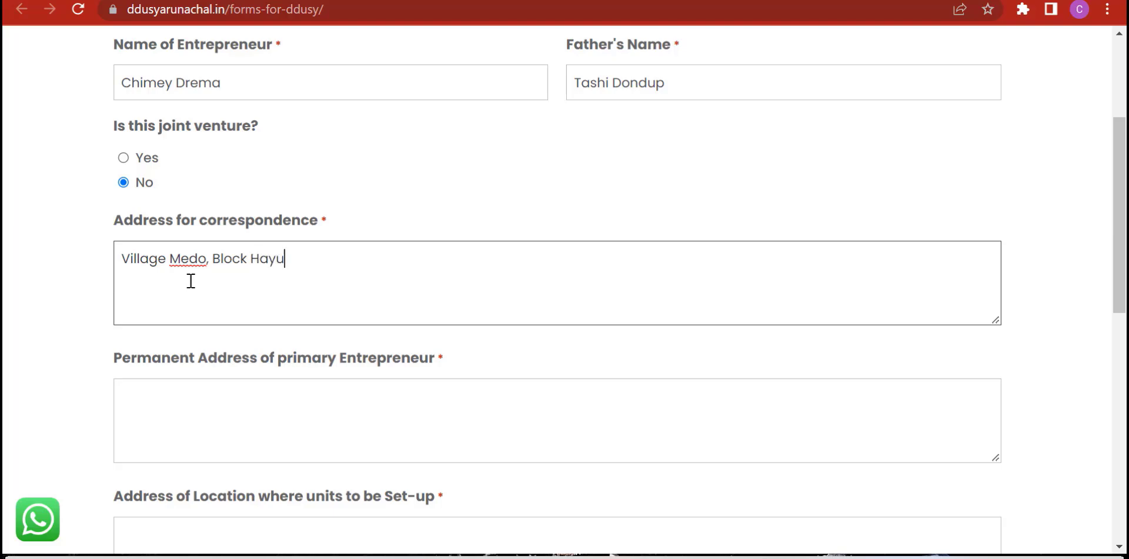
Type the applicant's village, block and state into Address for correspondence
click(327, 421)
click(370, 269)
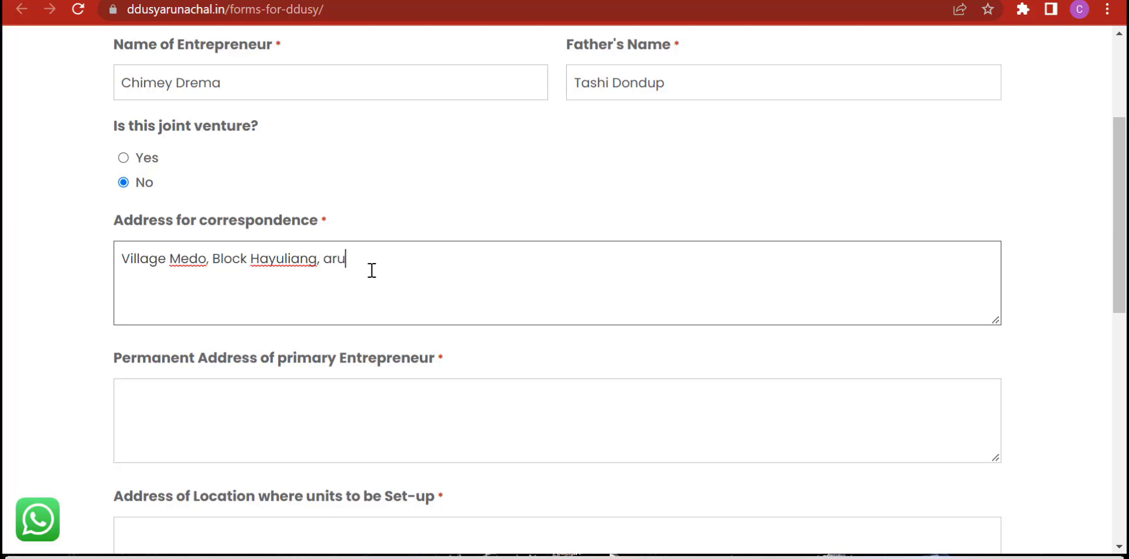
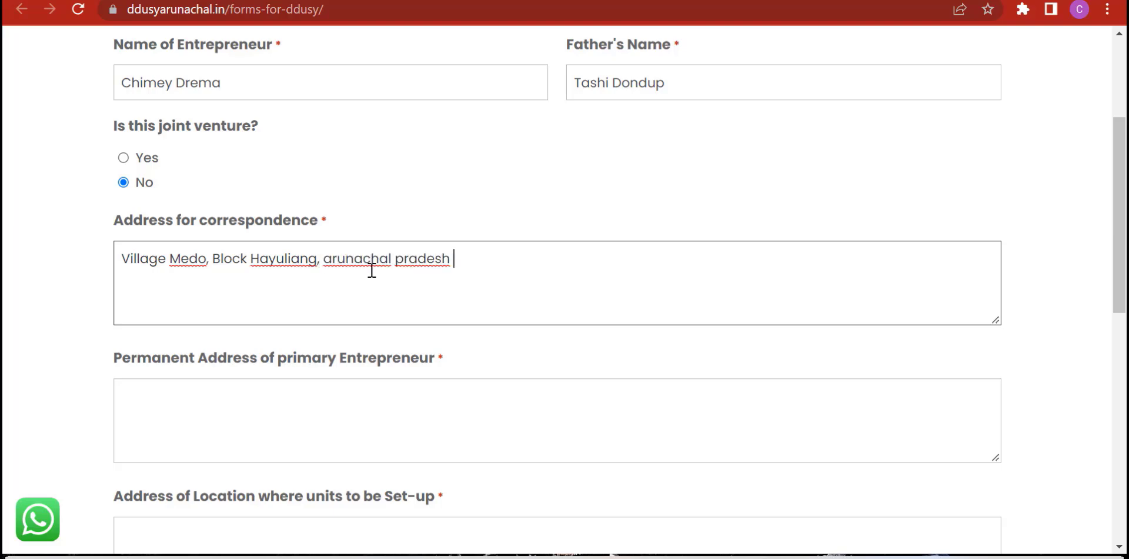
Copy the correspondence address into the Permanent Address field
key(ctrl+a)
key(ctrl+c)
click(340, 422)
key(ctrl+v)
Paste the address as the unit location and mark the premises Rented at ₹90,000 monthly rent
scroll(336, 405, down, 2)
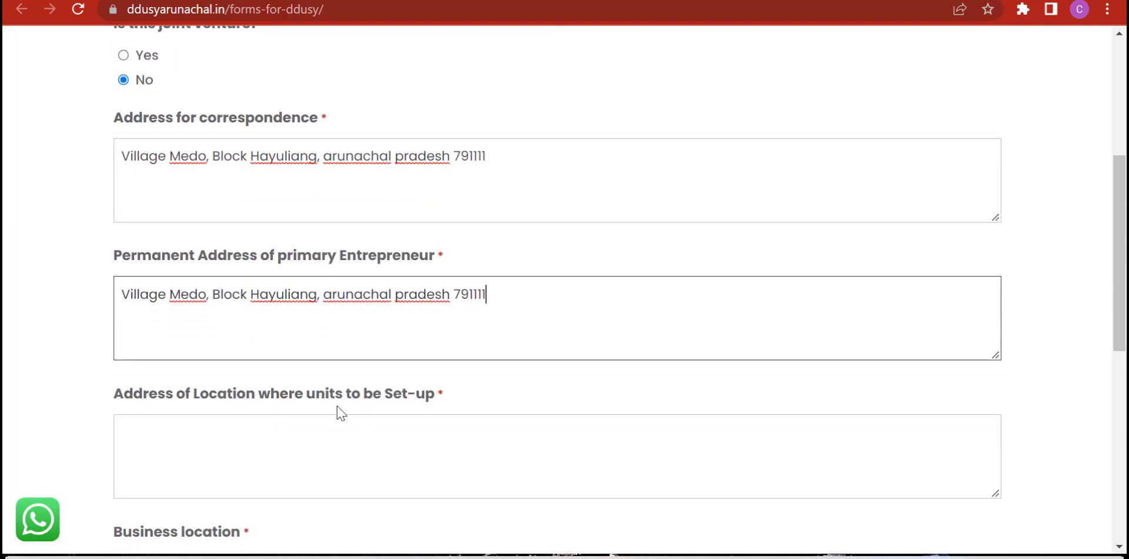
click(494, 418)
key(ctrl+v)
scroll(494, 417, down, 5)
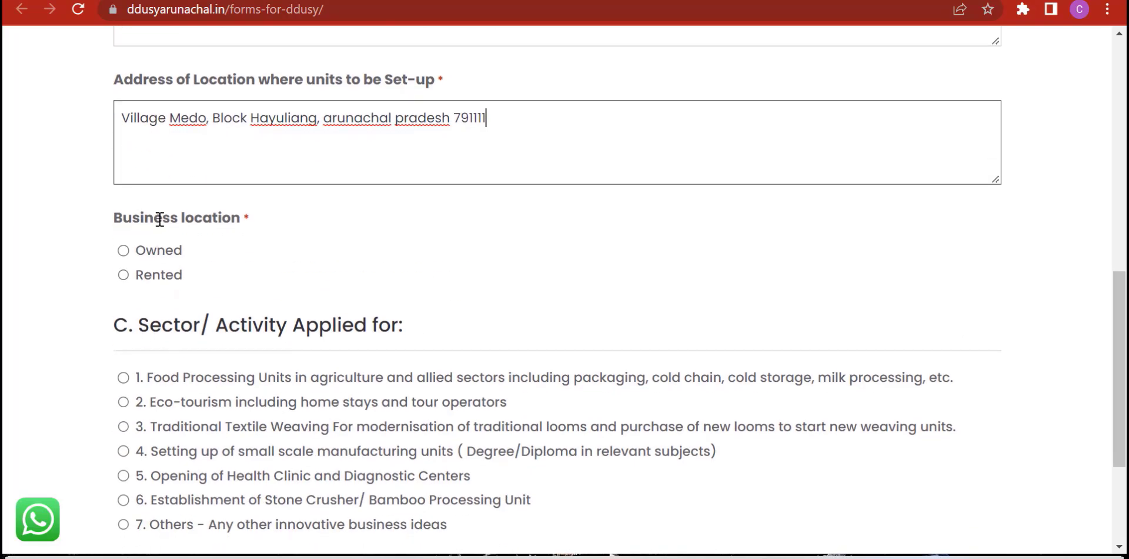
click(124, 249)
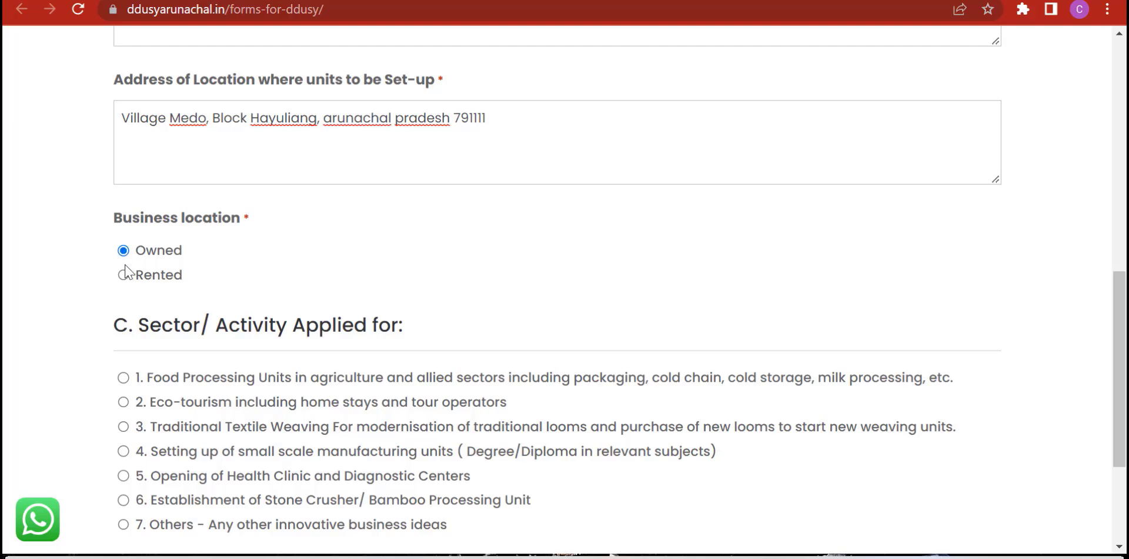
click(124, 275)
click(268, 344)
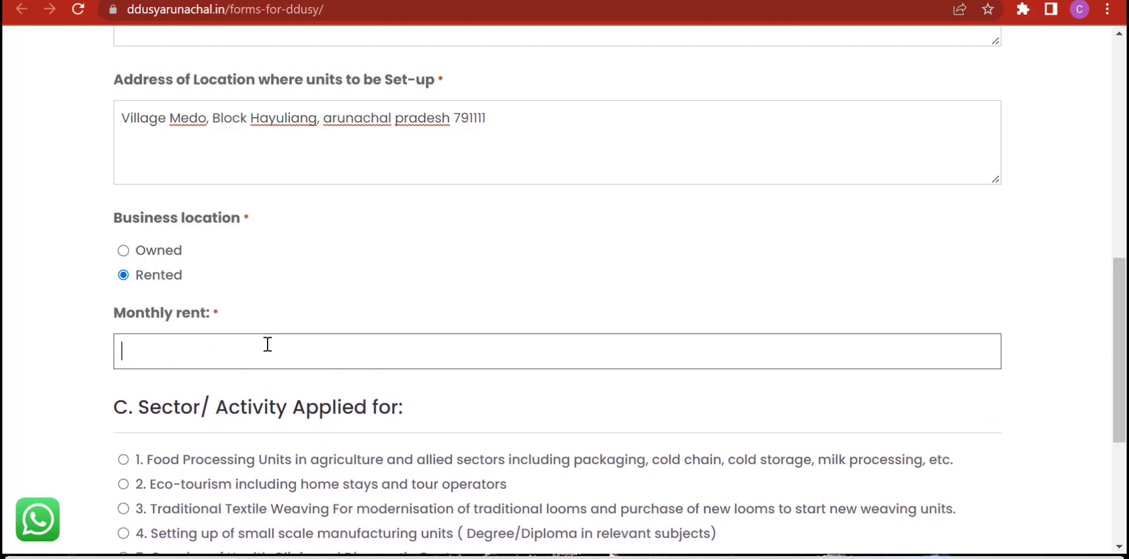
text(90000)
click(328, 302)
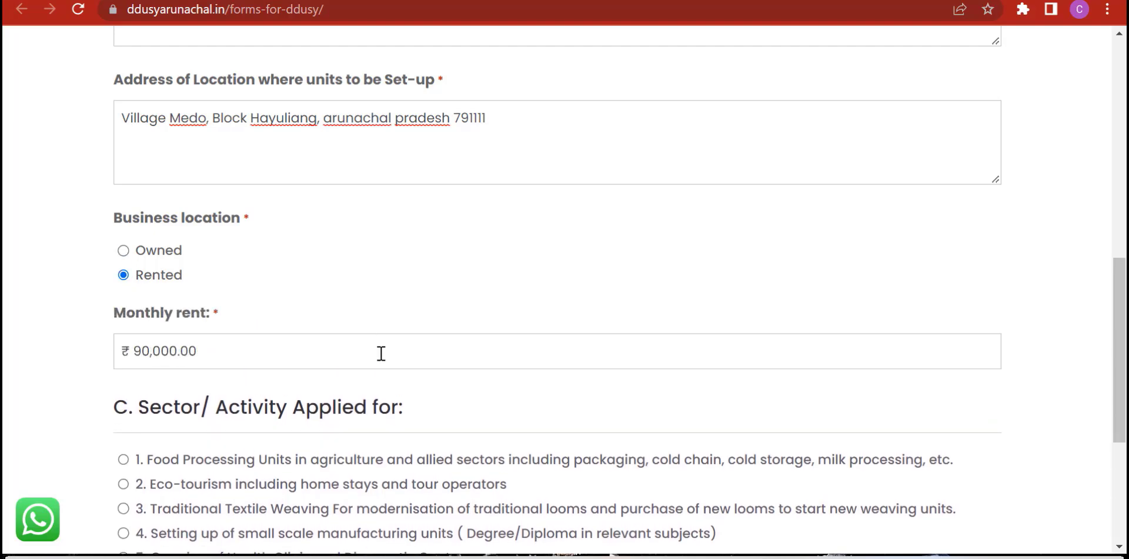
Select Eco-tourism as the Sector/Activity applied for
scroll(200, 315, down, 3)
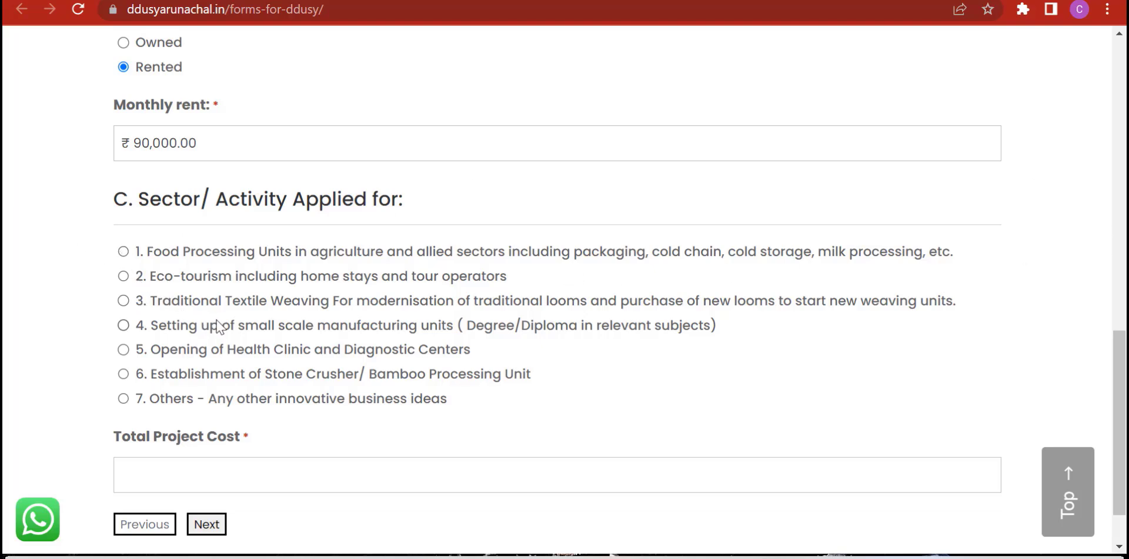
click(133, 279)
scroll(503, 327, down, 1)
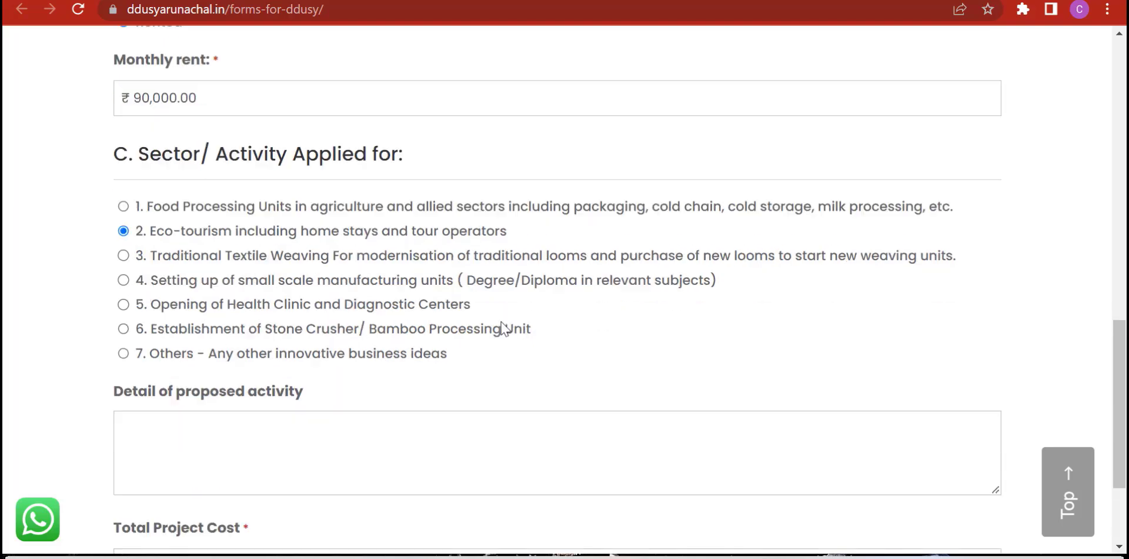
scroll(502, 328, down, 1)
Enter HOMESTAY as the detail of the proposed activity
click(204, 382)
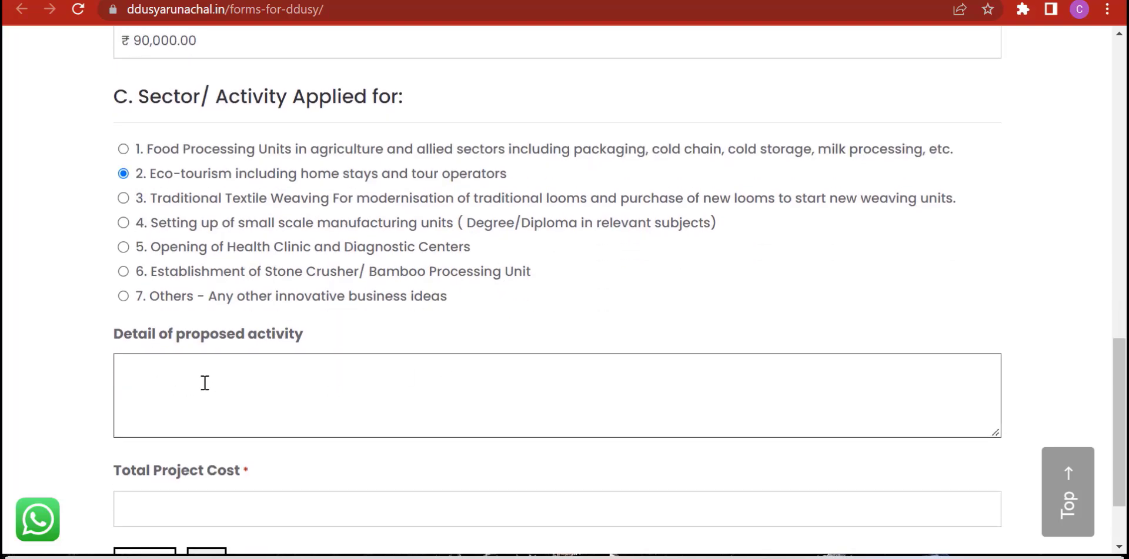
text(HOMESTAY..)
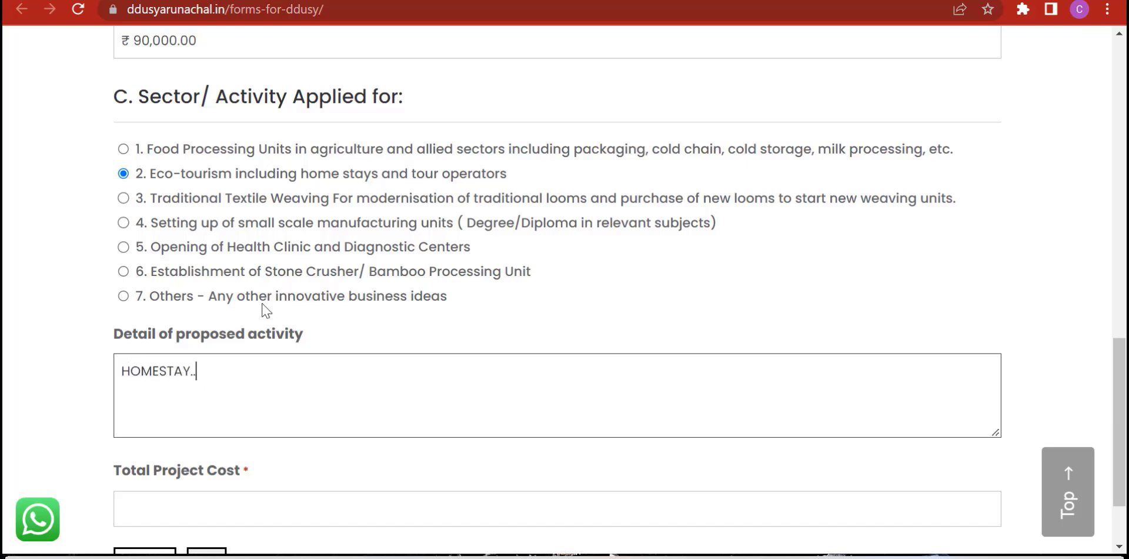
scroll(391, 421, down, 2)
Set Total Project Cost to ₹2,000,000 and continue to the next step
click(197, 404)
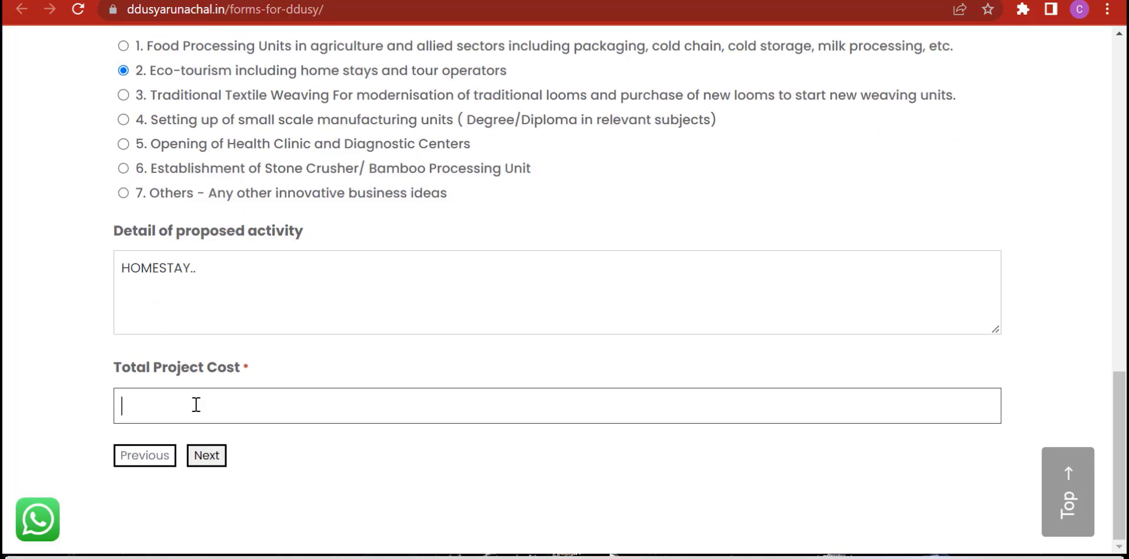
text(9000)
text(000)
key(BackSpace)
key(BackSpace)
text(200000)
click(390, 373)
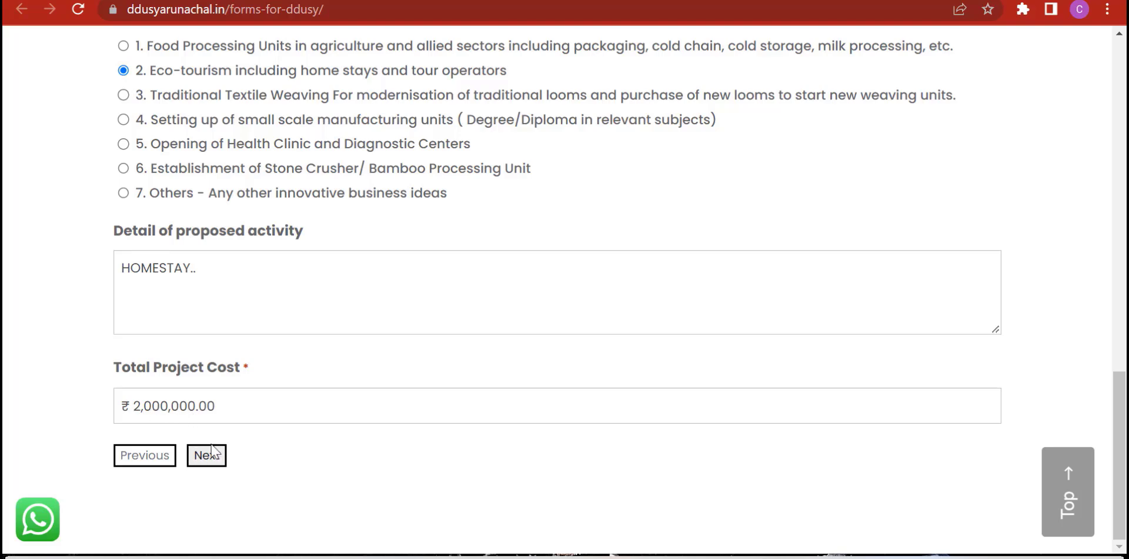
click(197, 463)
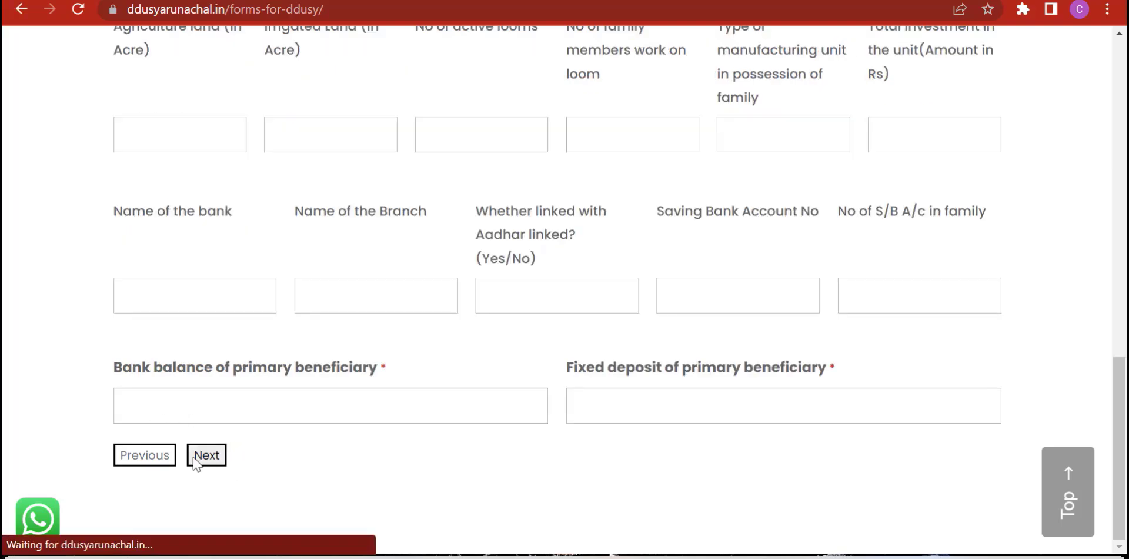
click(198, 207)
click(339, 257)
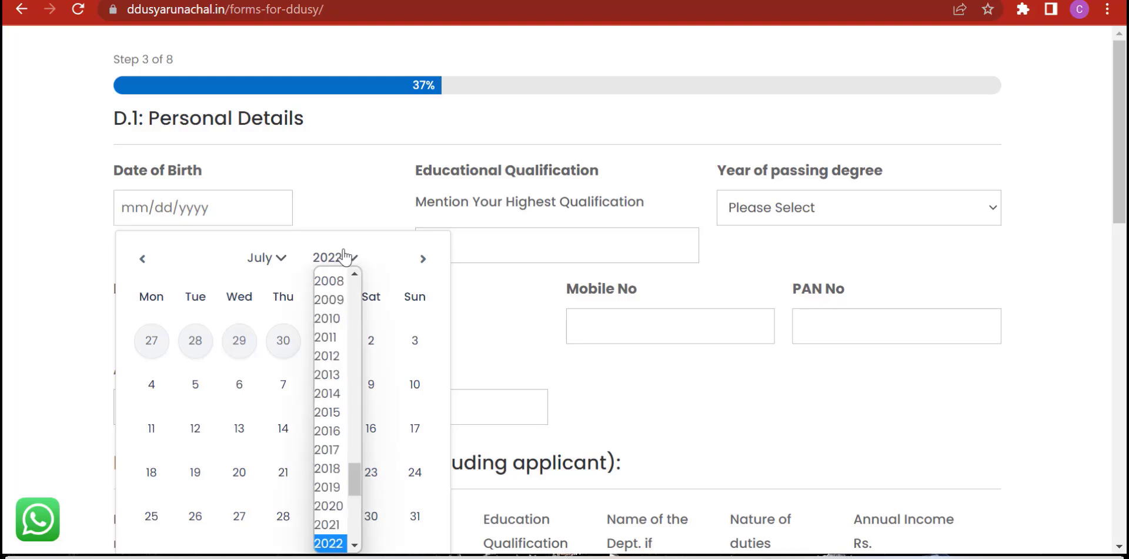
scroll(330, 323, up, 10)
click(328, 323)
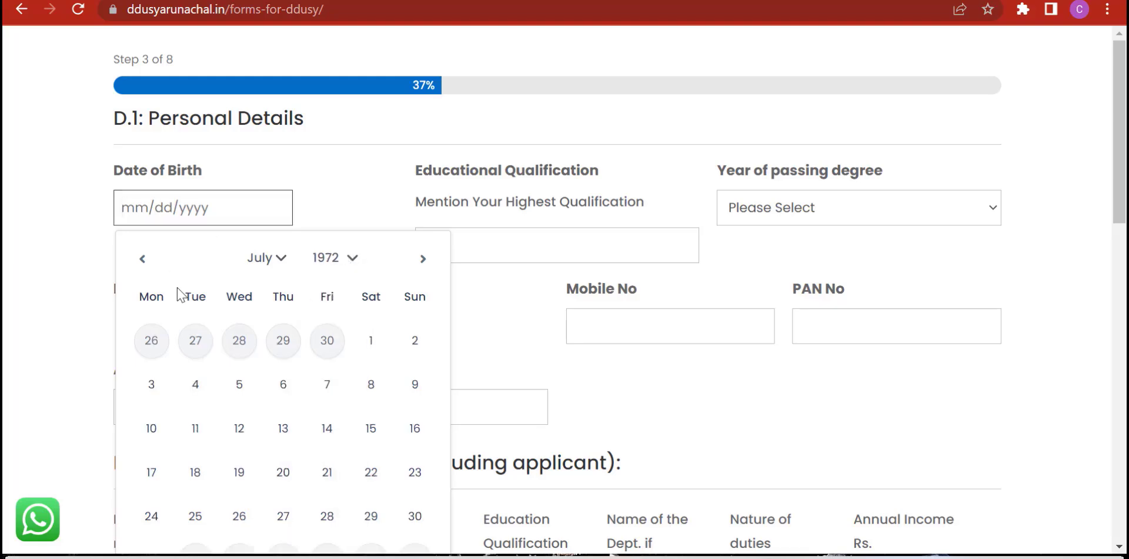
click(266, 257)
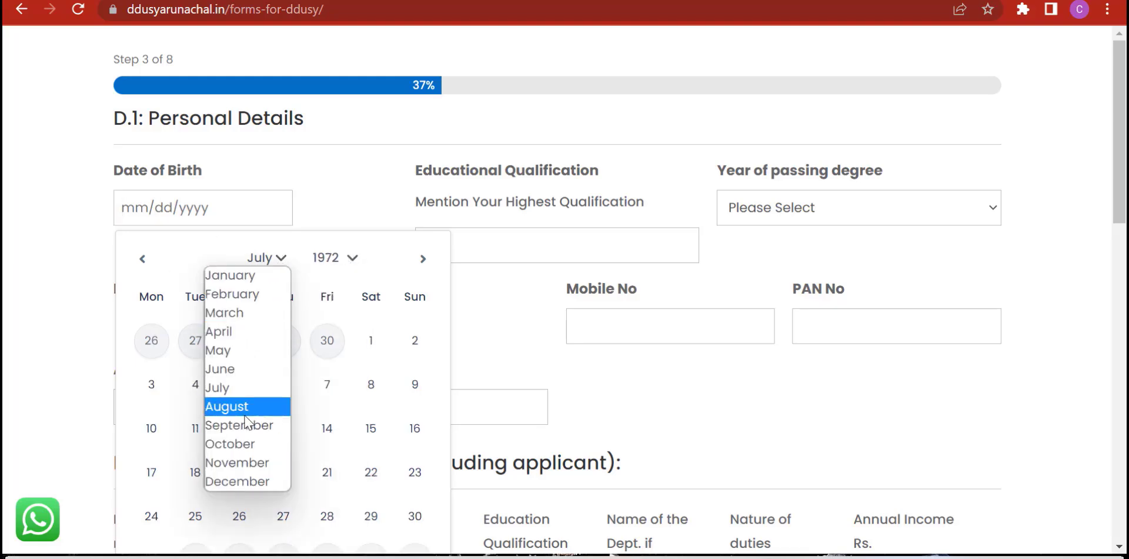
click(241, 403)
click(327, 428)
Enter M.COM as highest qualification, passed in 1990
click(535, 254)
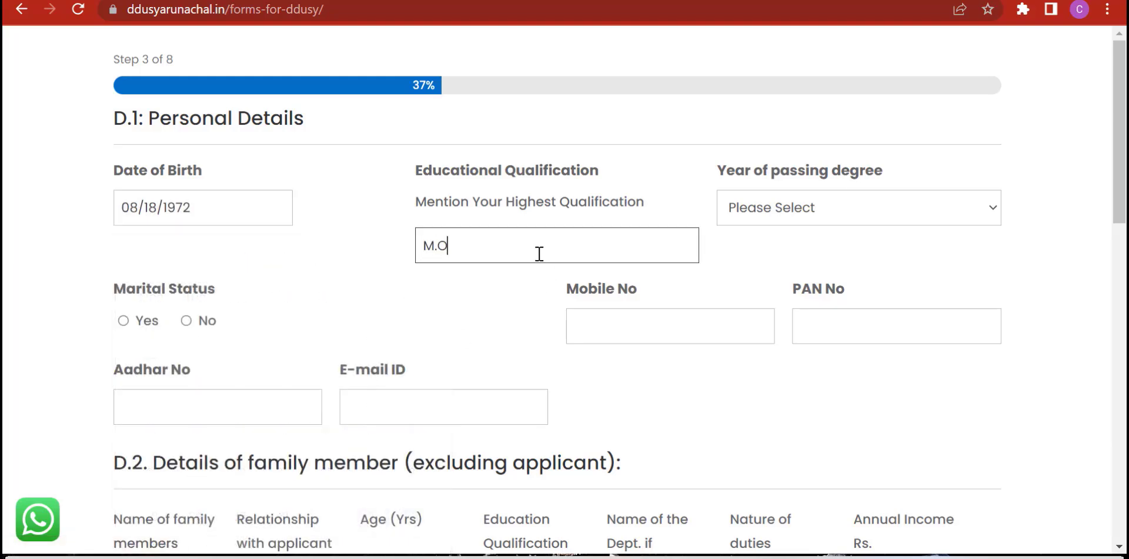
text(M.COM)
key(Tab)
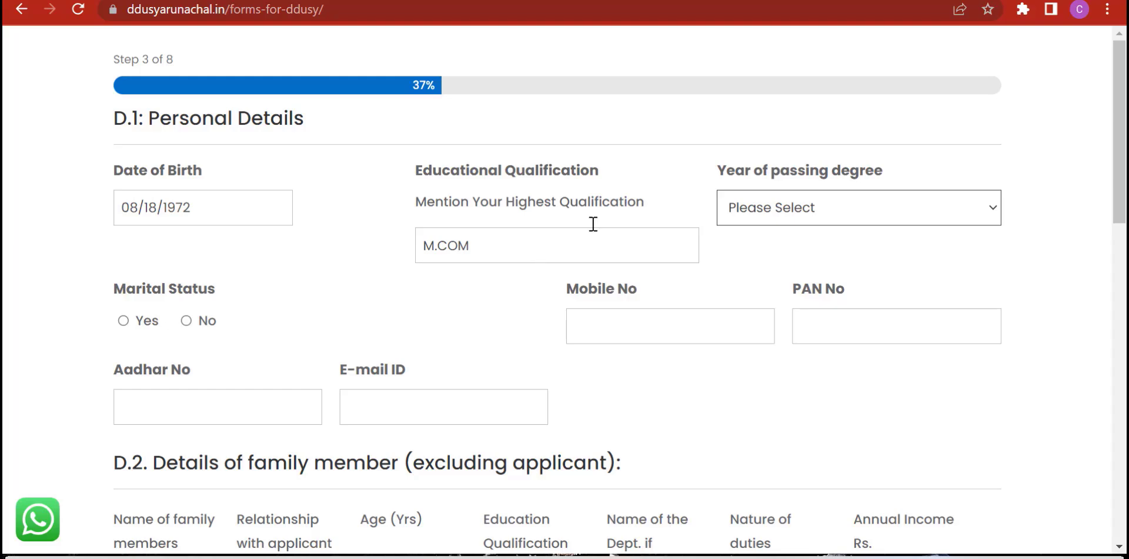
click(856, 213)
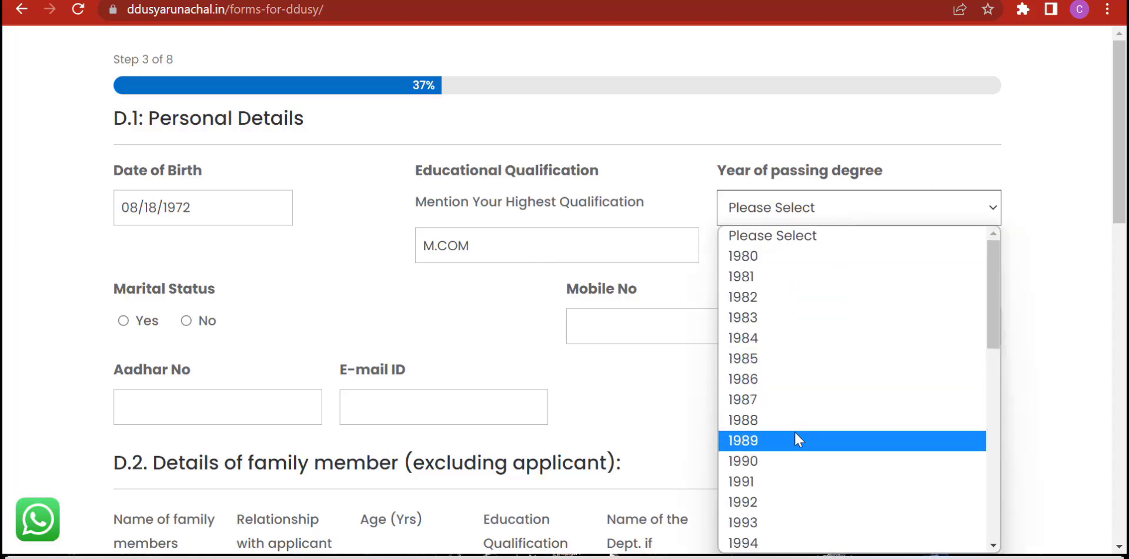
click(792, 471)
Set marital status to No
scroll(429, 305, down, 2)
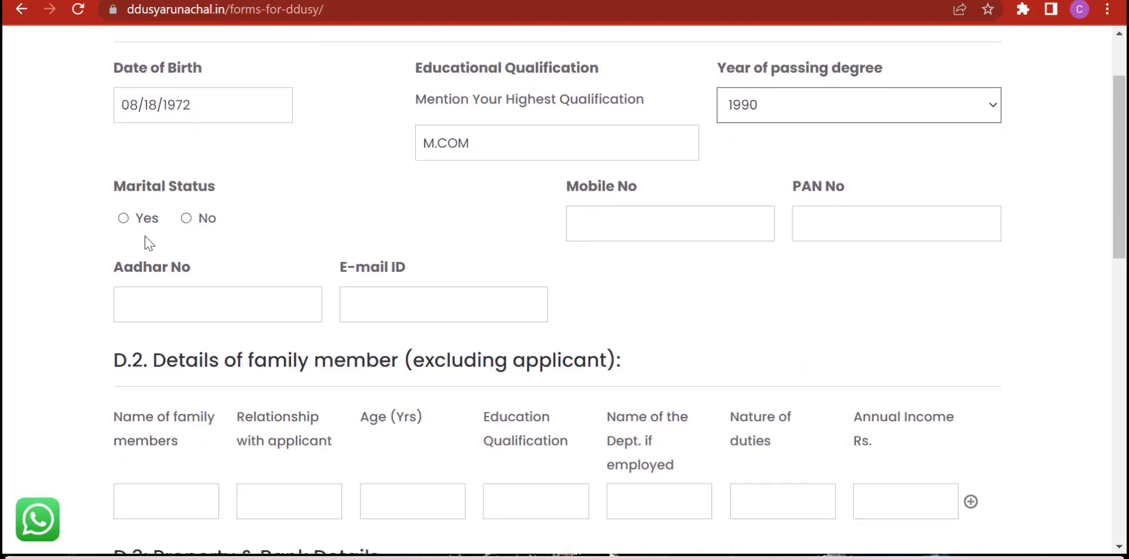
click(130, 222)
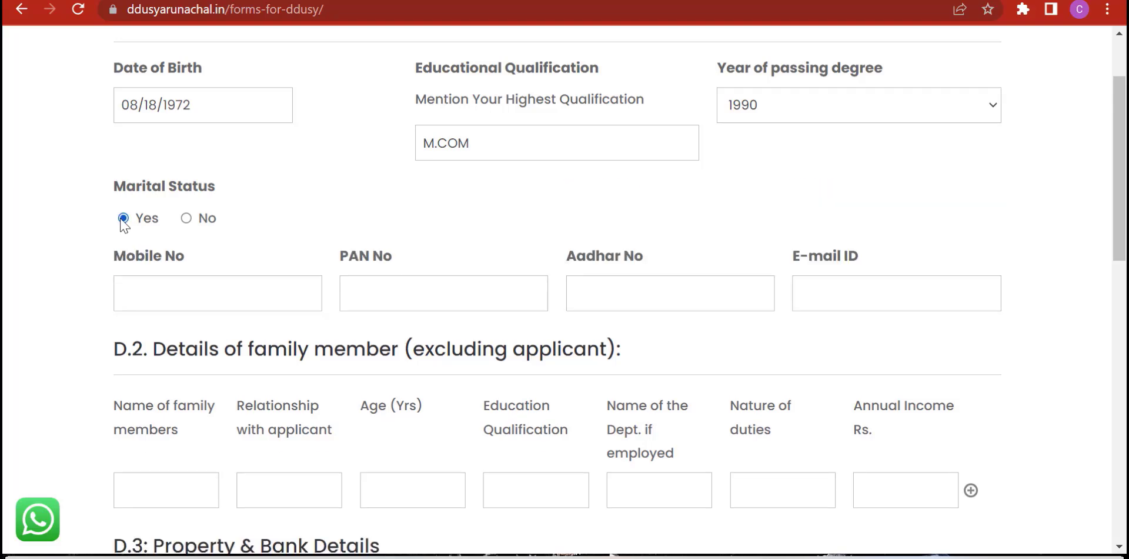
click(189, 219)
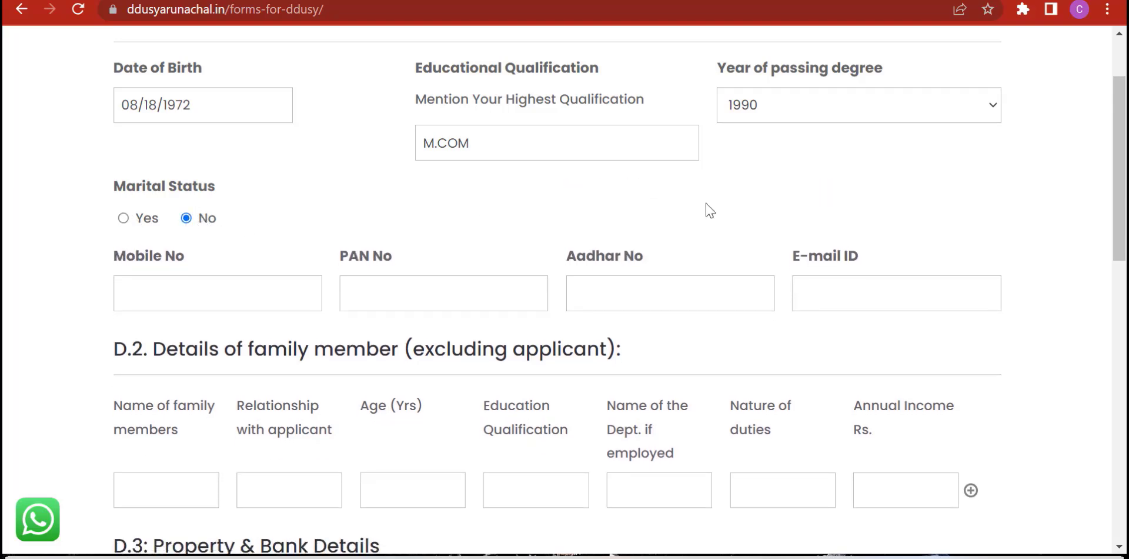
click(122, 221)
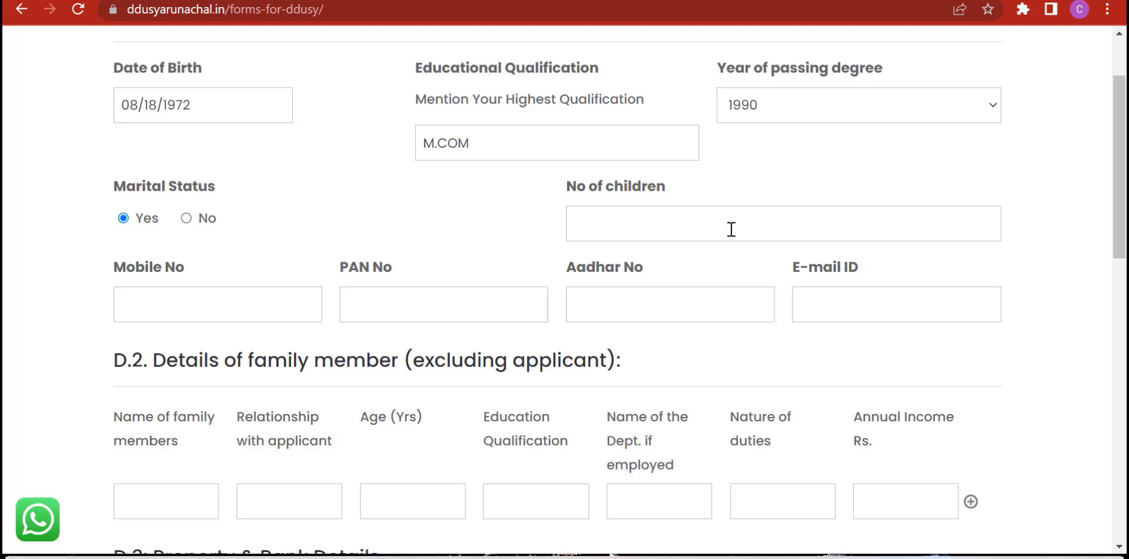
click(184, 220)
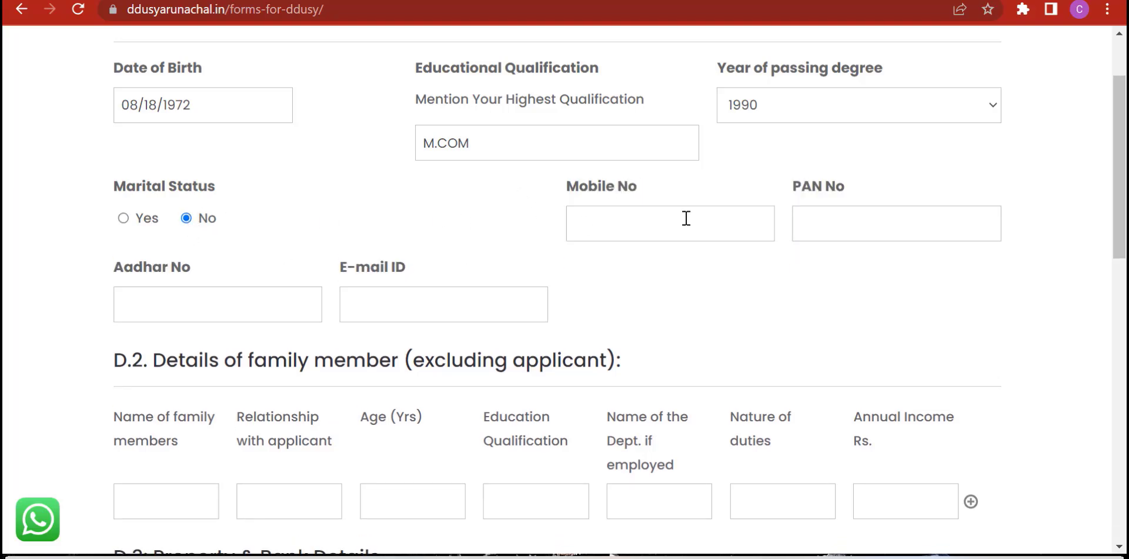
Fill in the applicant's mobile number, PAN number and Aadhar number
click(640, 228)
click(868, 236)
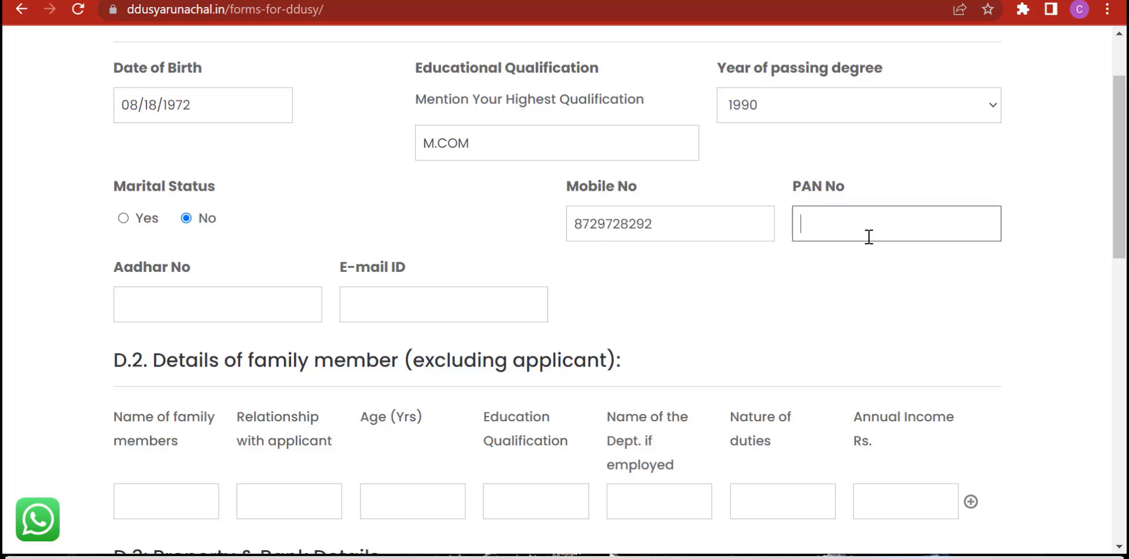
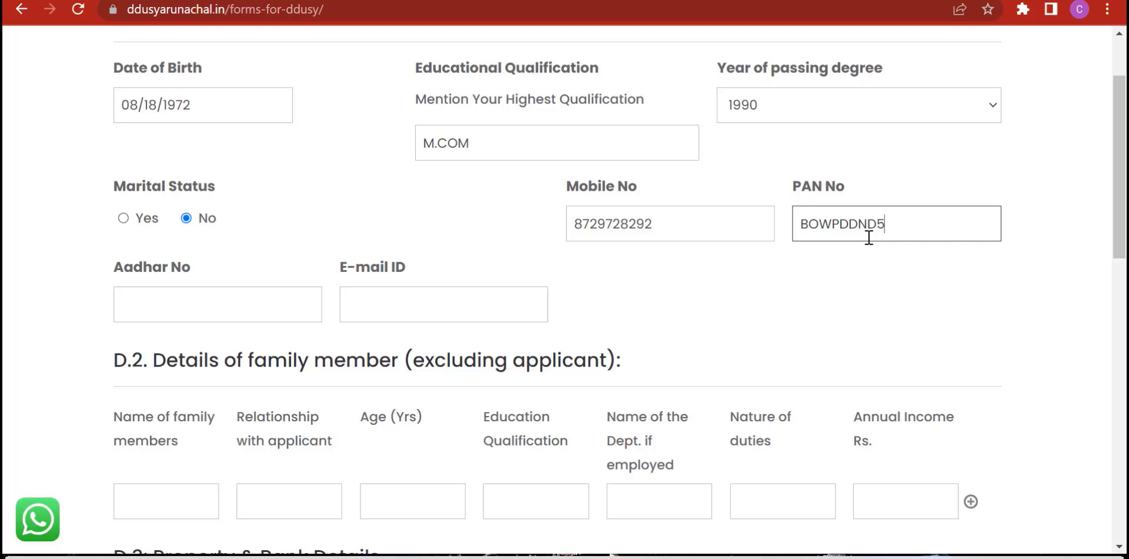
click(192, 287)
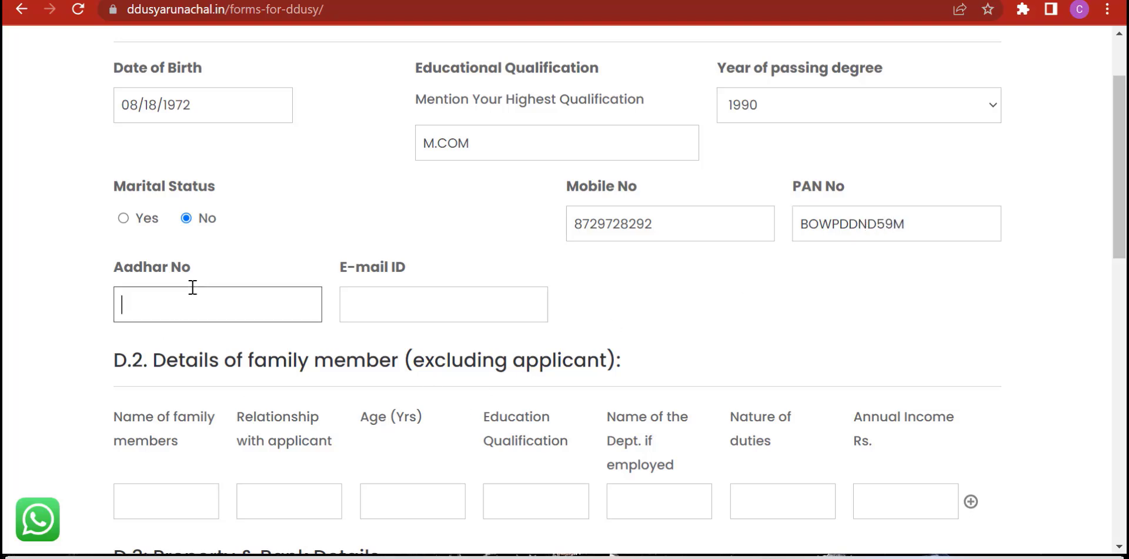
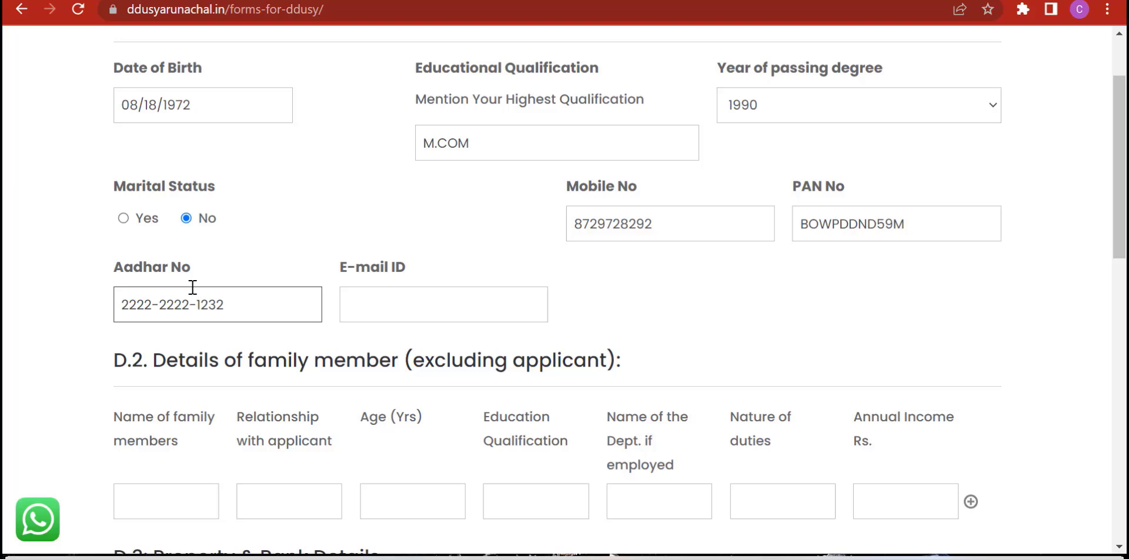
Enter the applicant's e-mail address, verifying it against the signed-in Gmail account
click(475, 310)
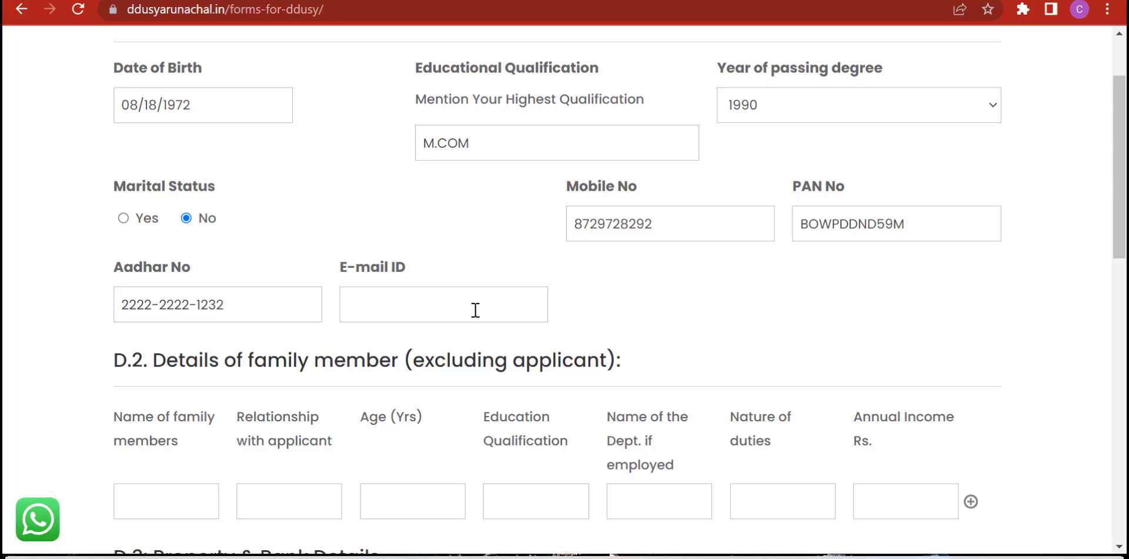
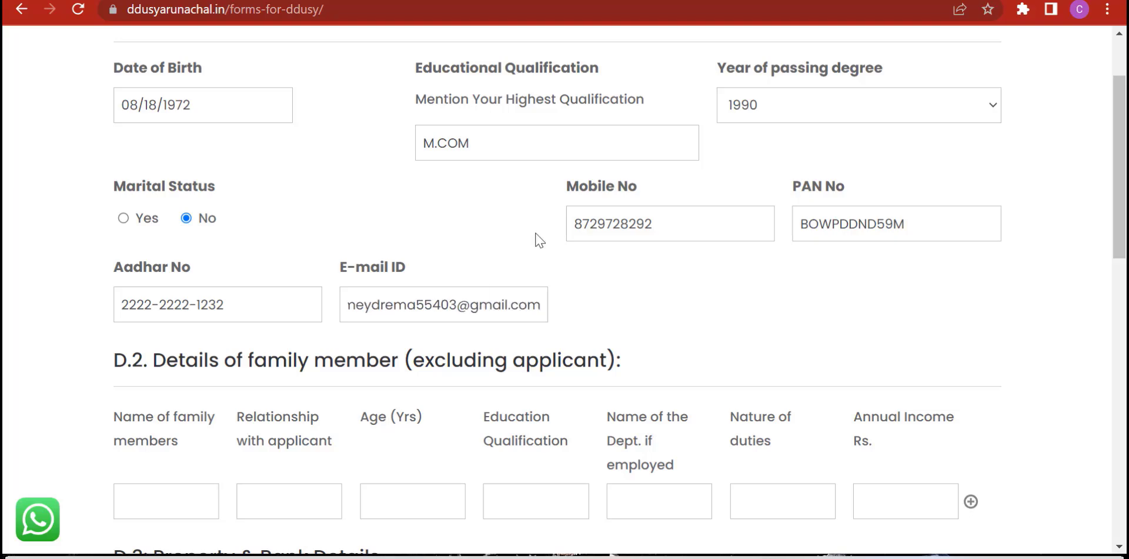
click(329, 2)
click(1096, 54)
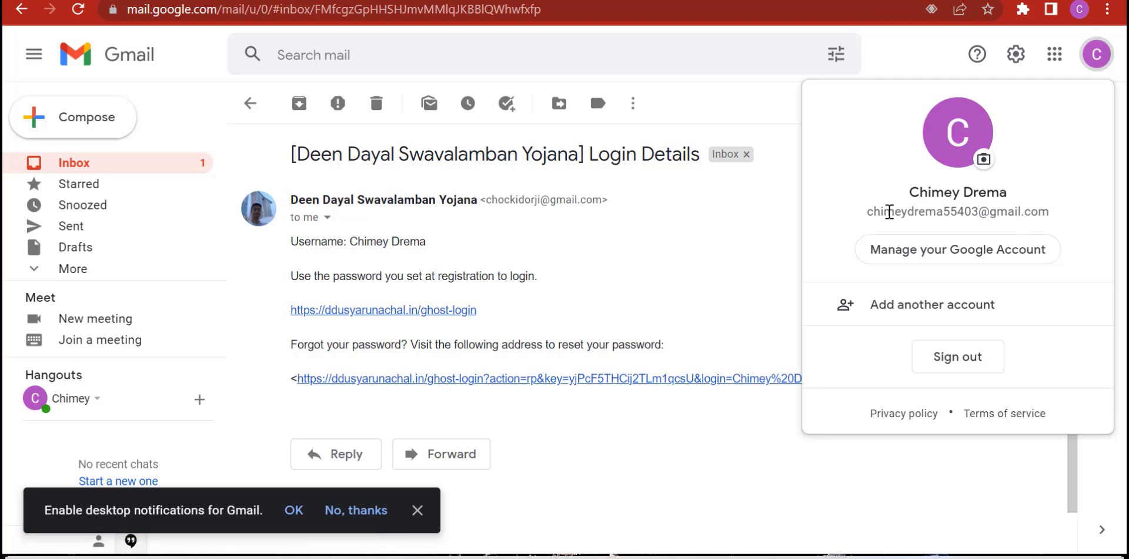
click(281, 1)
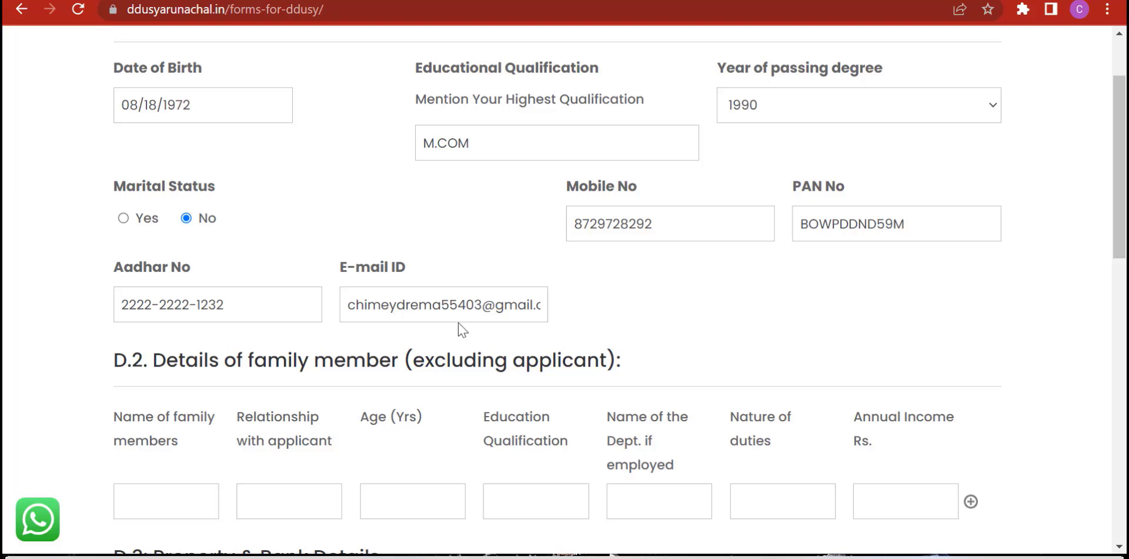
In the D.2 family table, enter the member's name, relationship SISTER and age 32
scroll(464, 323, down, 2)
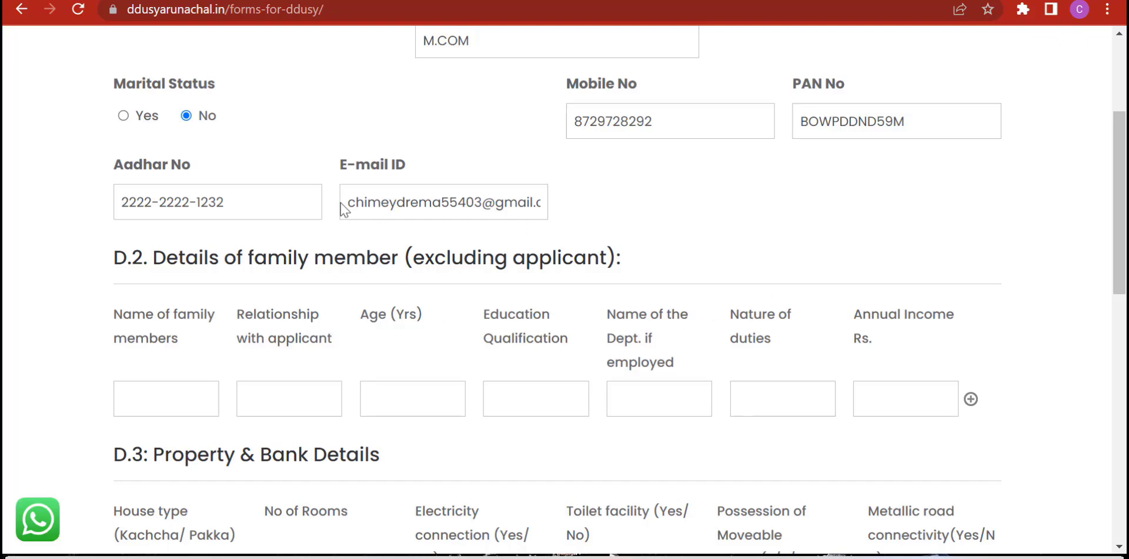
click(145, 394)
click(544, 250)
scroll(731, 239, down, 2)
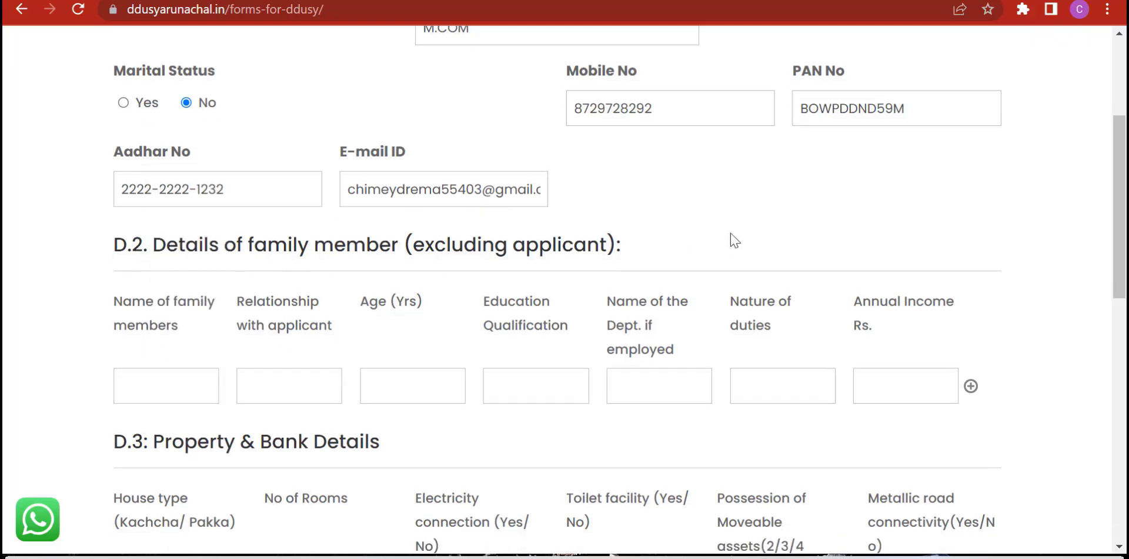
click(193, 296)
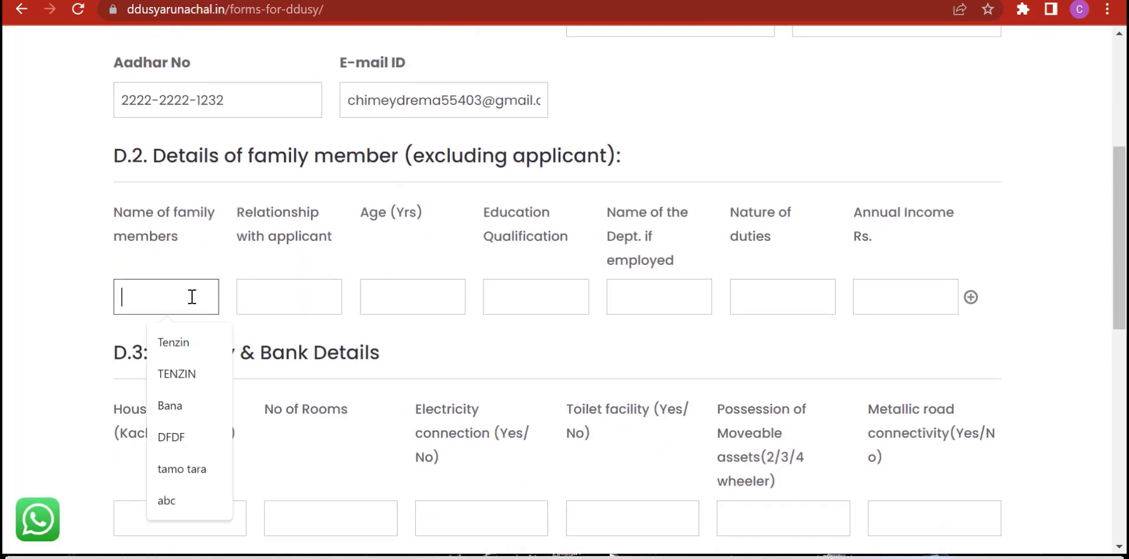
click(1076, 259)
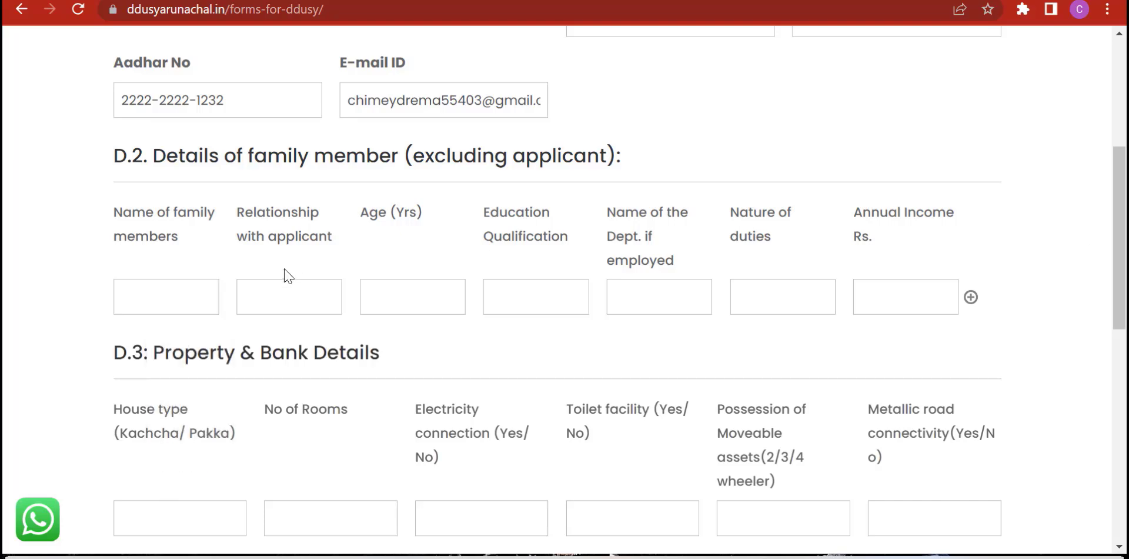
click(183, 287)
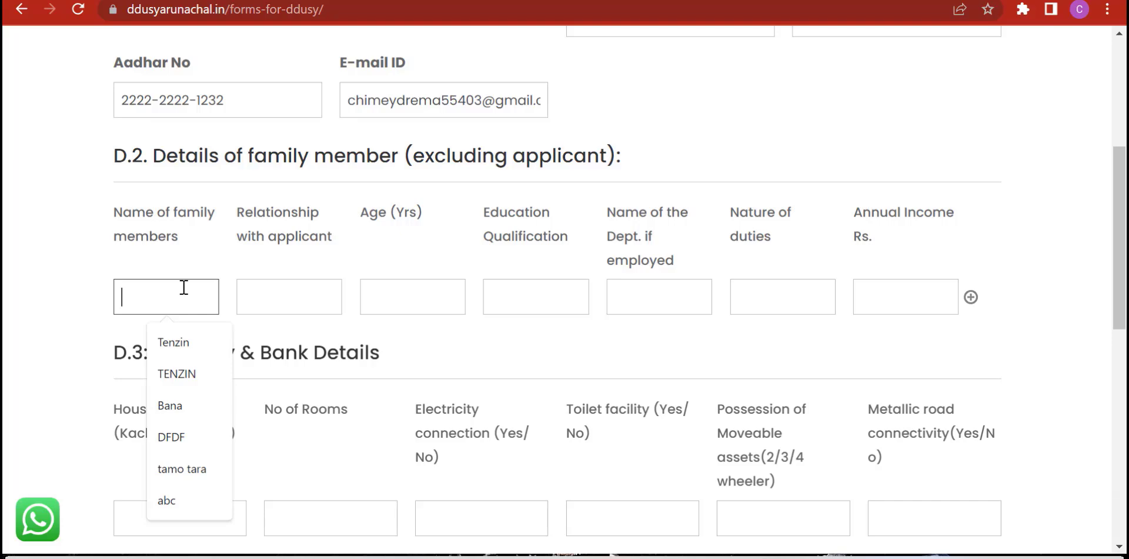
text(TENO)
key(BackSpace)
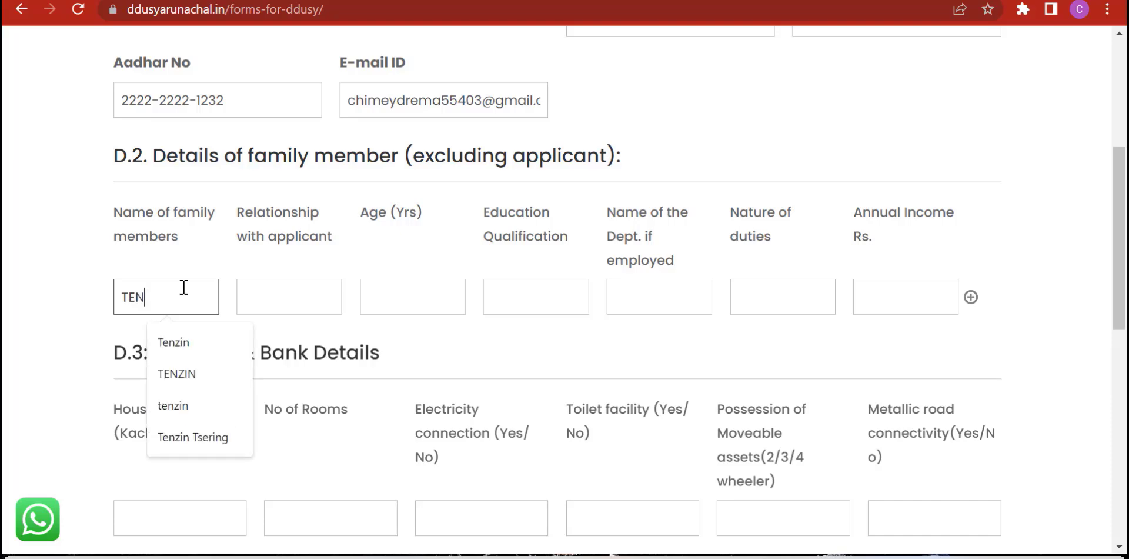
text(ZIN)
key(Tab)
text(SISTER)
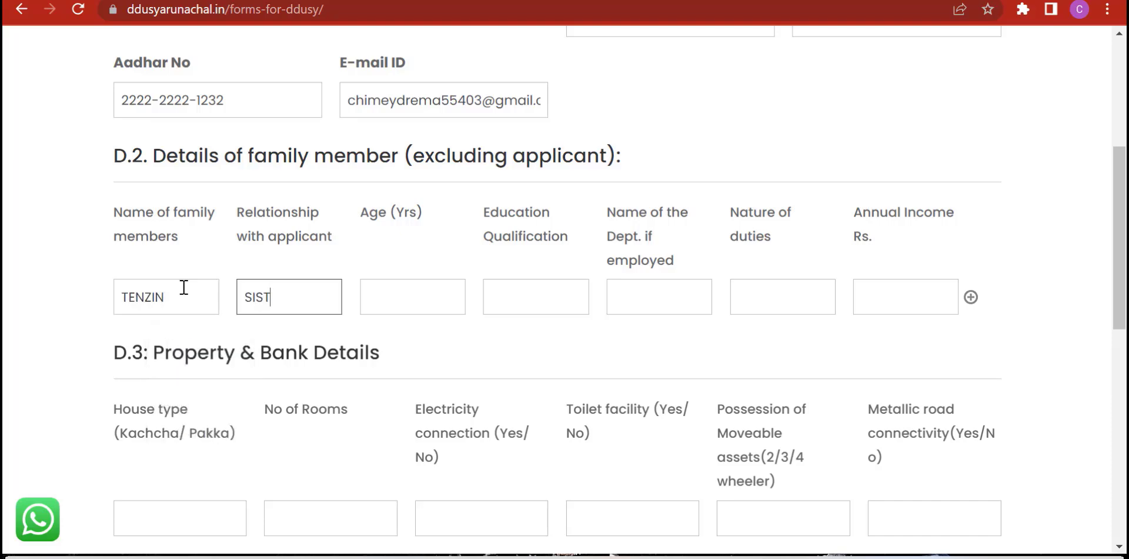
key(Tab)
text(32)
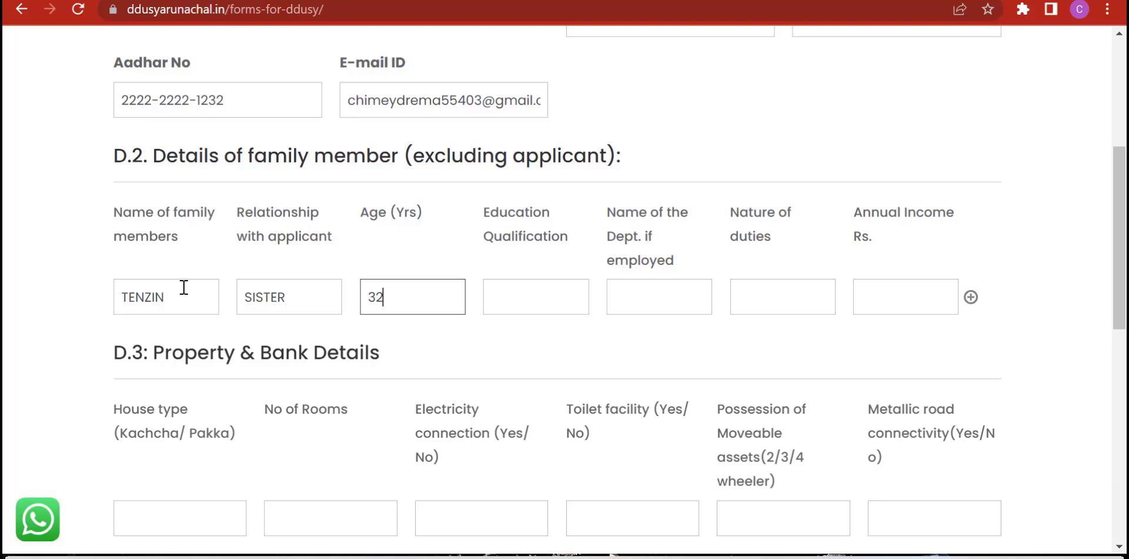
Complete the row with education BA, department DC OFFICE and annual income 900000
click(526, 298)
text(BA)
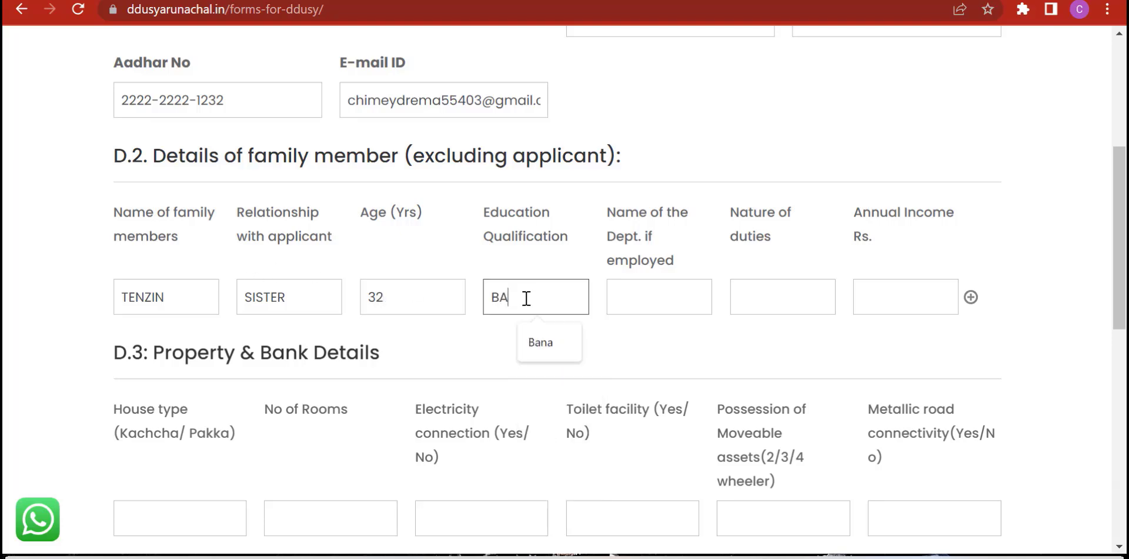
key(Tab)
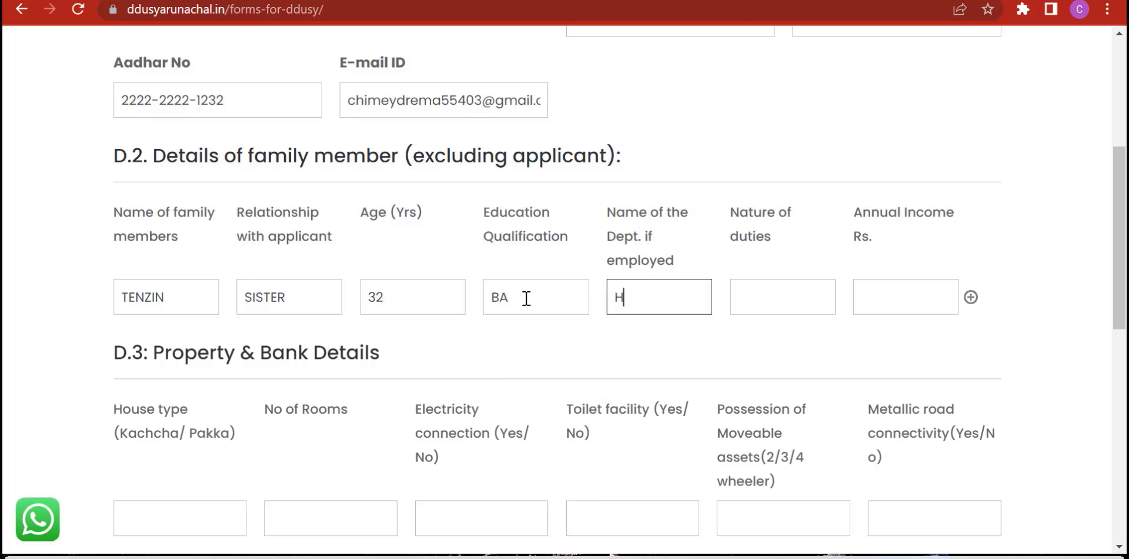
text(DE)
key(BackSpace)
text(C OFFICE)
key(Tab)
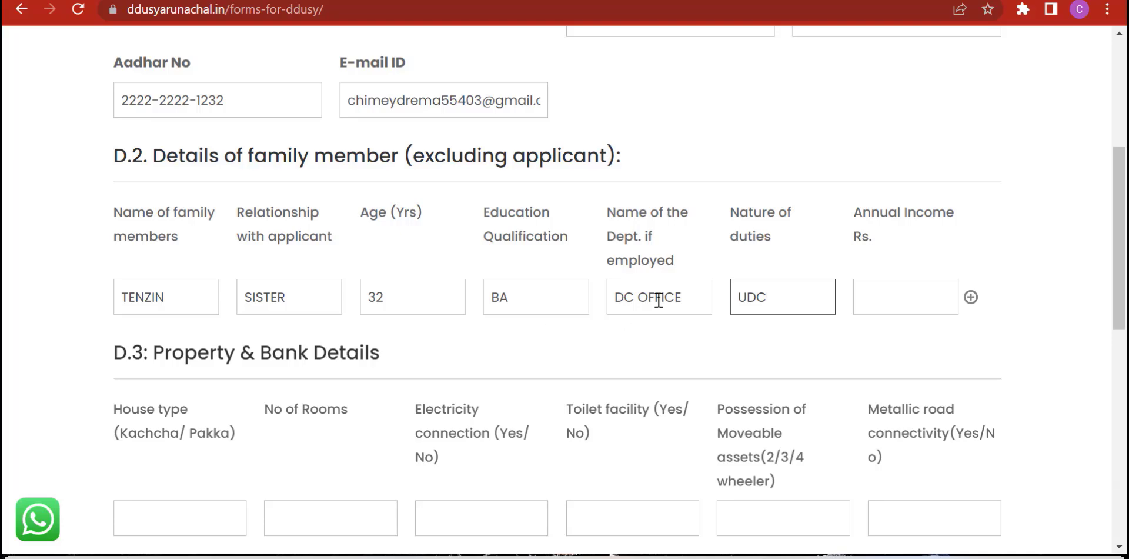
click(879, 296)
text(900000)
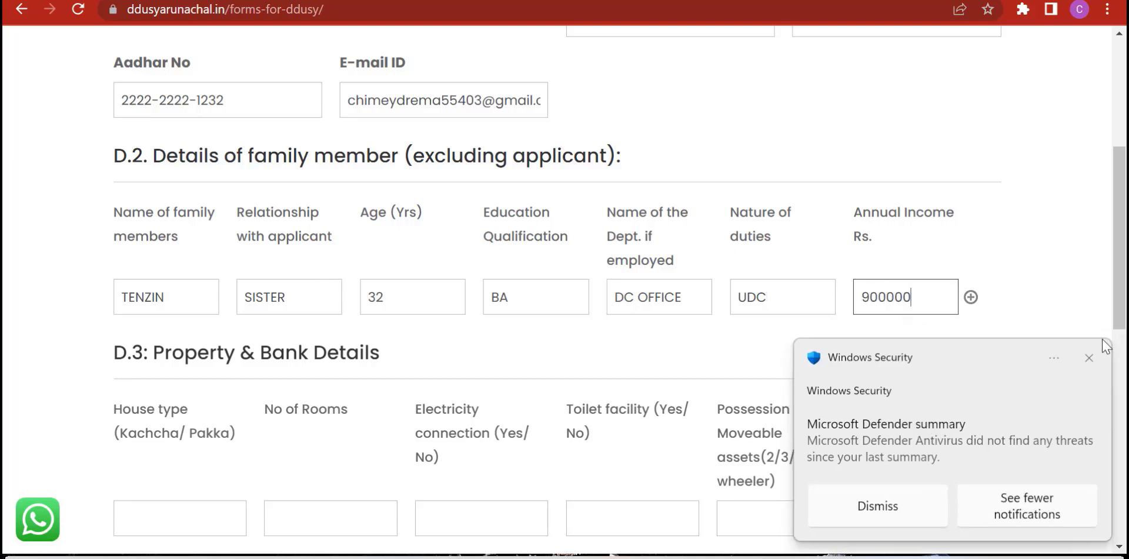
Dismiss the security notification and add then remove extra rows, leaving one family member
click(905, 507)
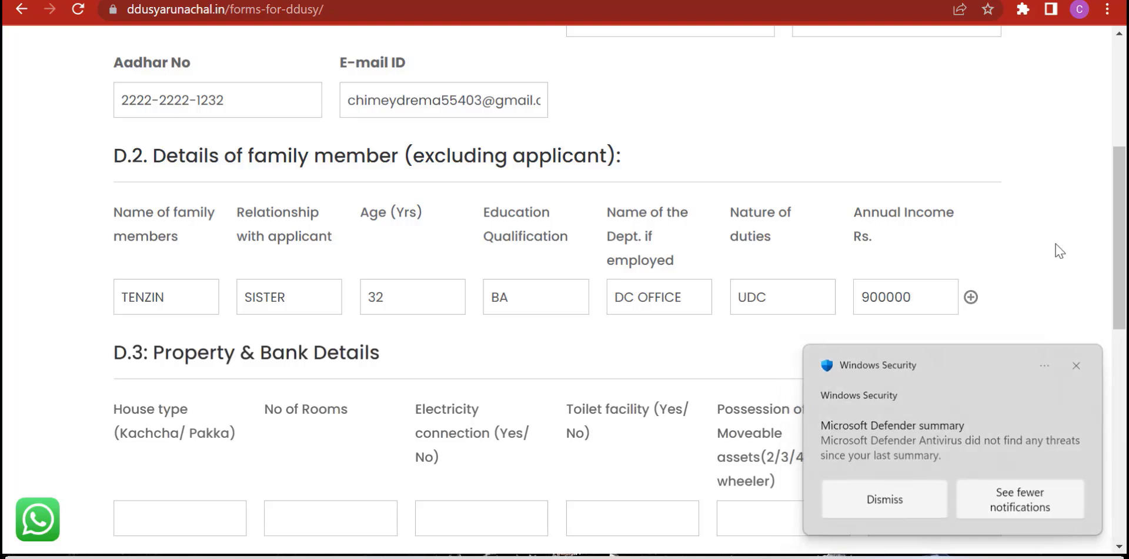
click(972, 297)
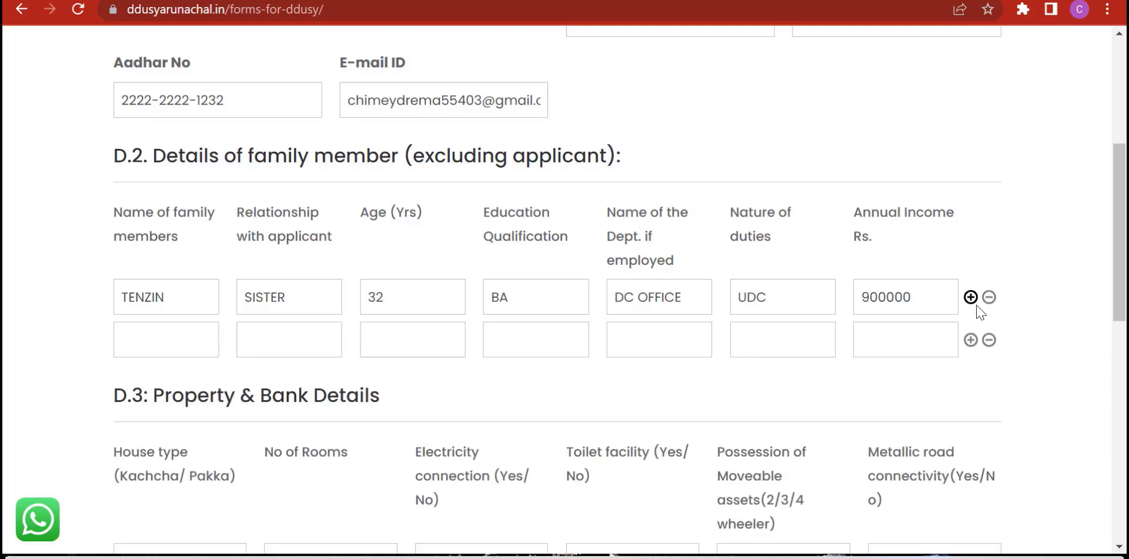
click(970, 339)
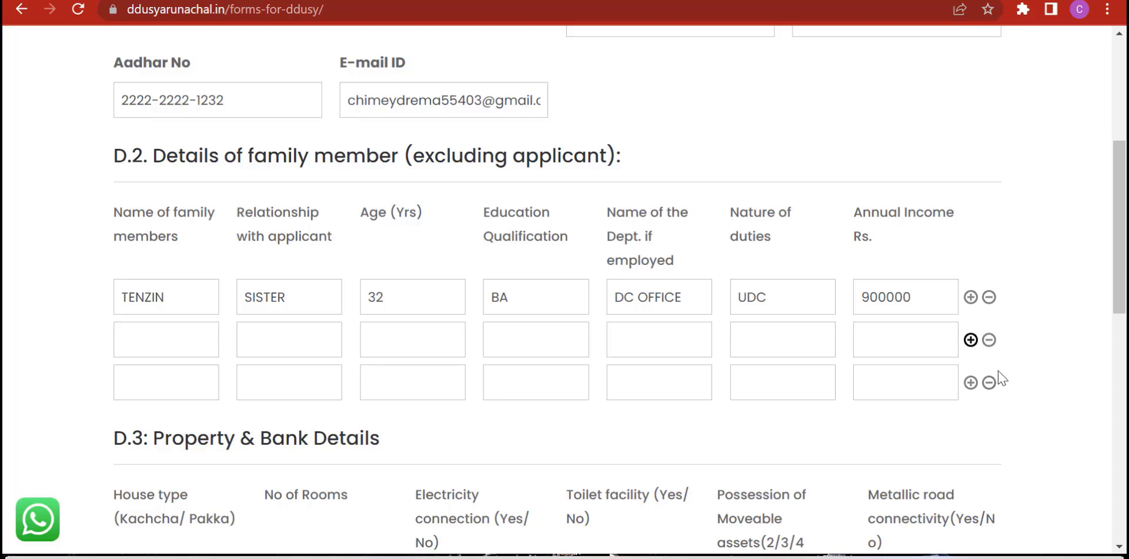
click(990, 383)
click(990, 340)
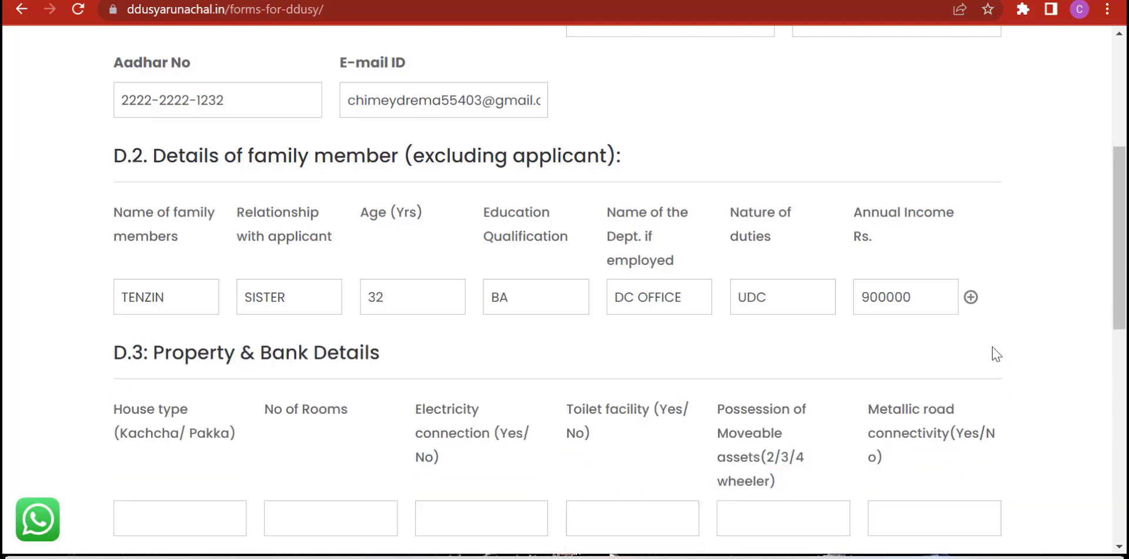
click(970, 297)
click(970, 339)
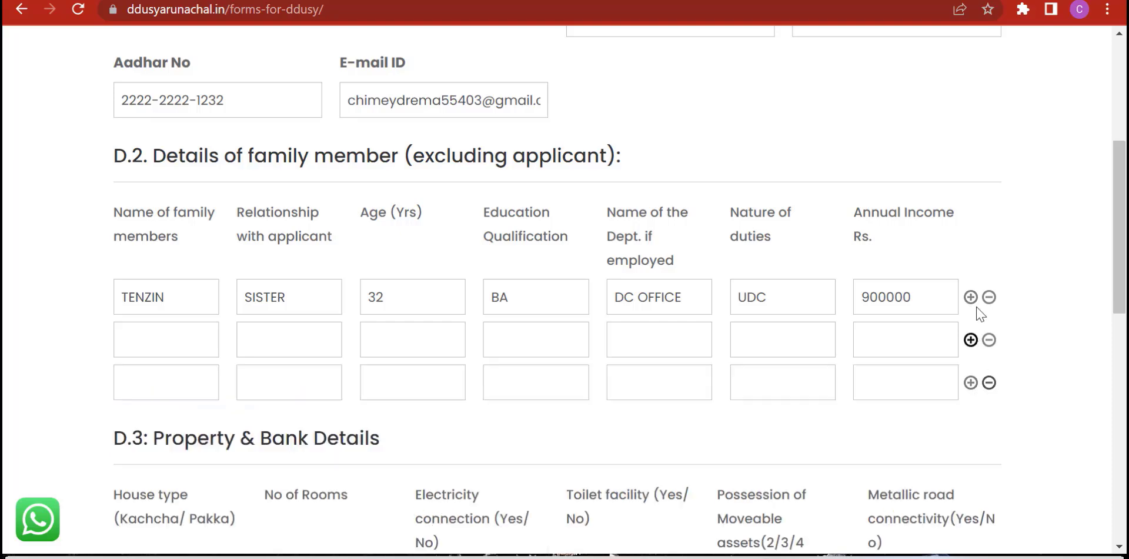
click(970, 382)
click(989, 425)
click(989, 382)
click(989, 339)
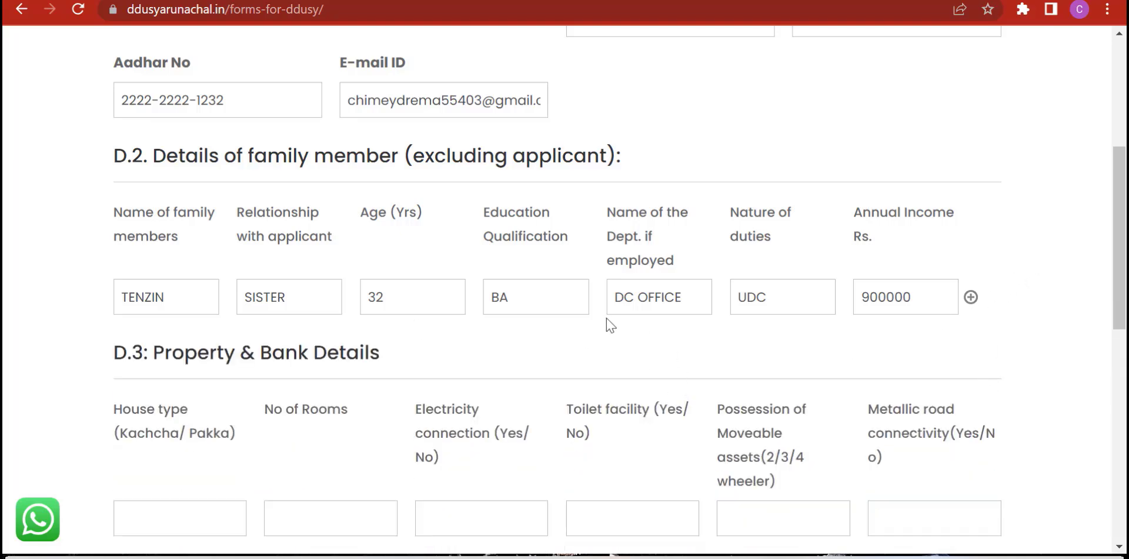
In D.3, set house type to Pakka with 3 ROOMS
scroll(499, 312, down, 2)
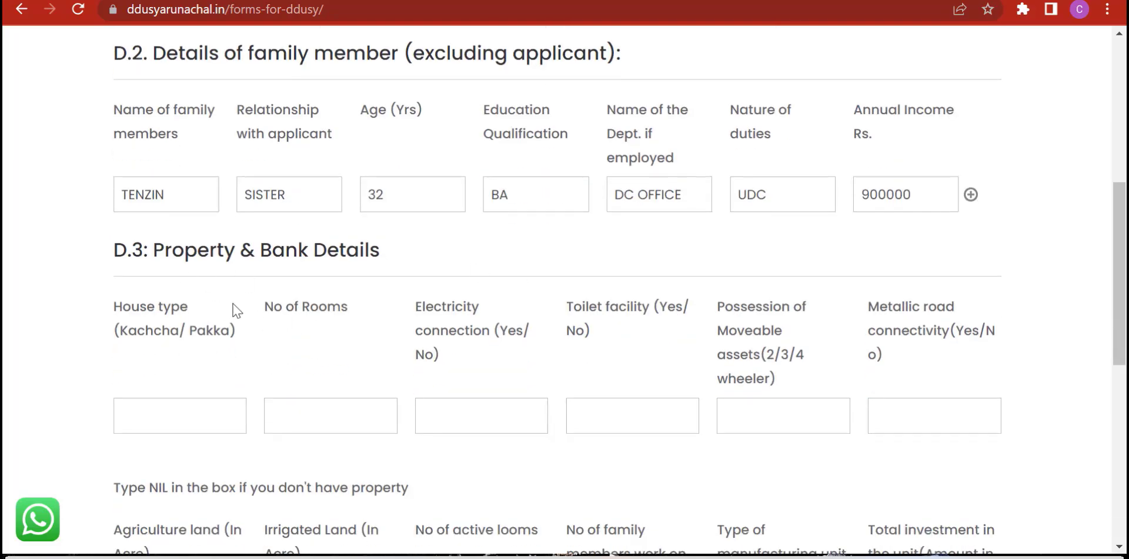
click(180, 407)
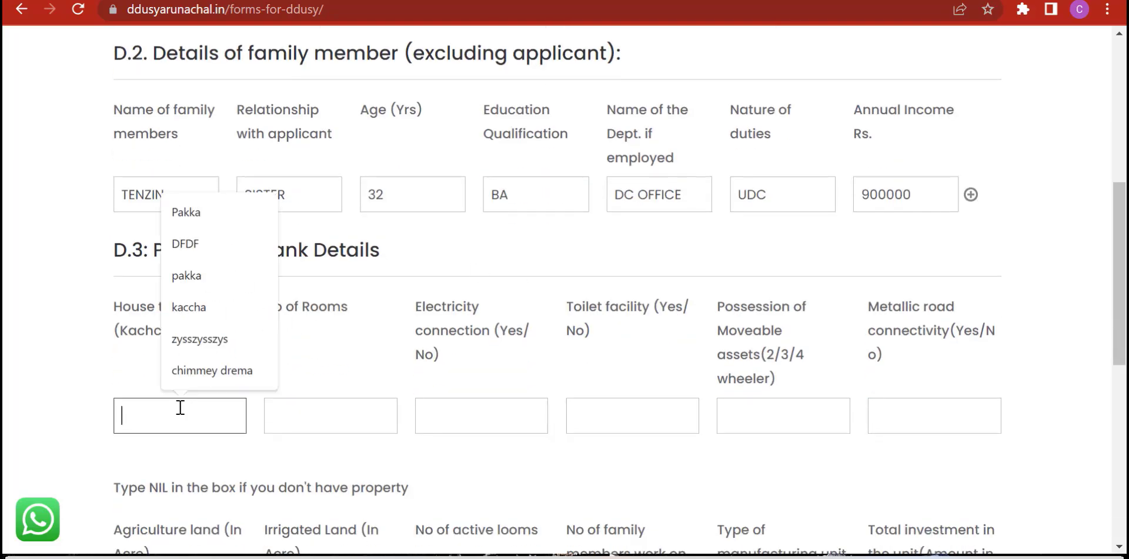
text(pAKKA)
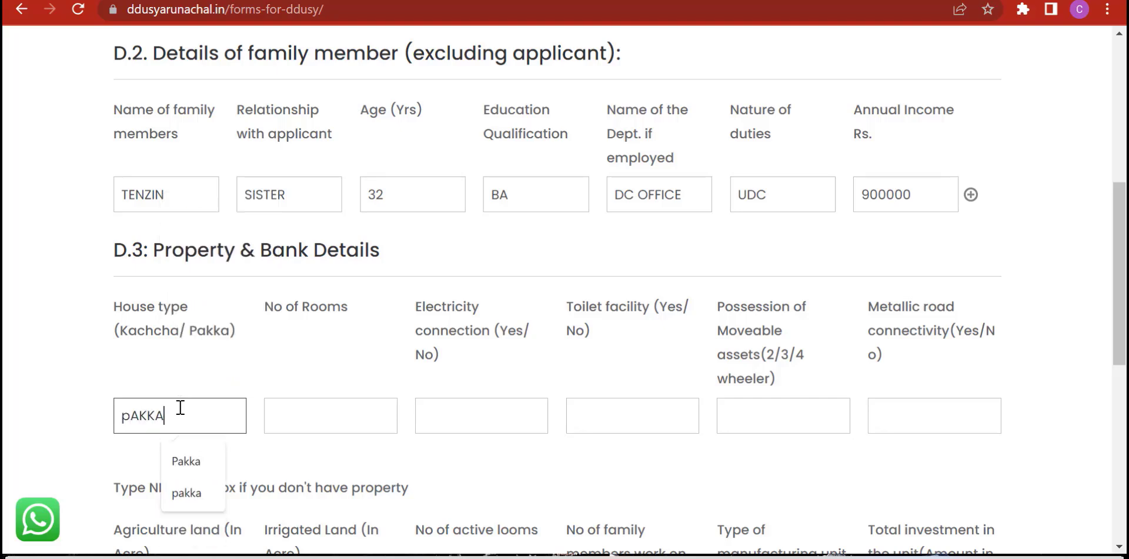
click(201, 455)
click(361, 402)
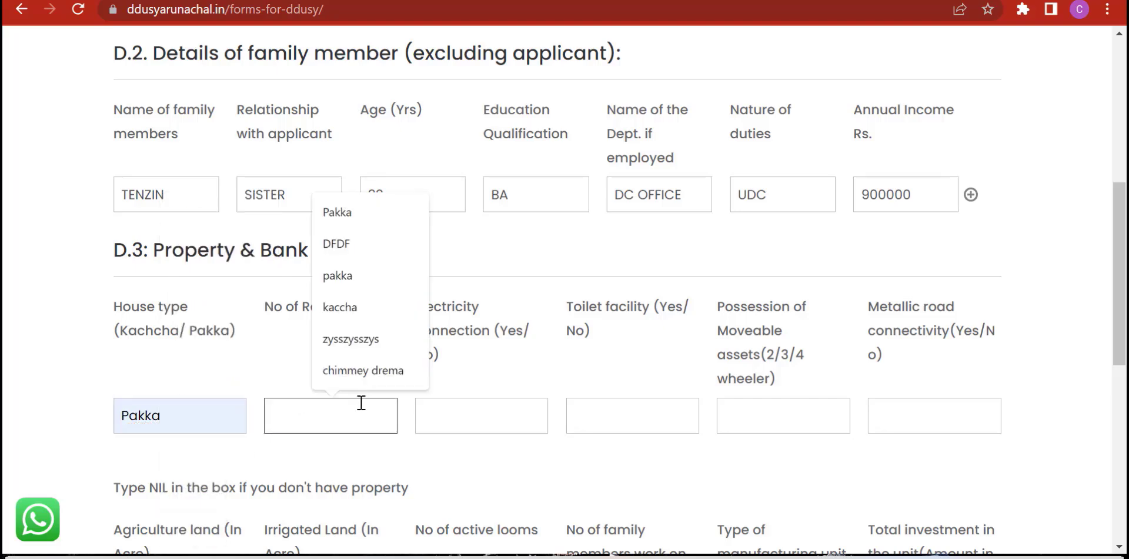
text(3 ROOMS)
Record electricity YES, toilet YES, moveable asset 4 WHEELER and metallic road connectivity YES
key(Tab)
text(YES)
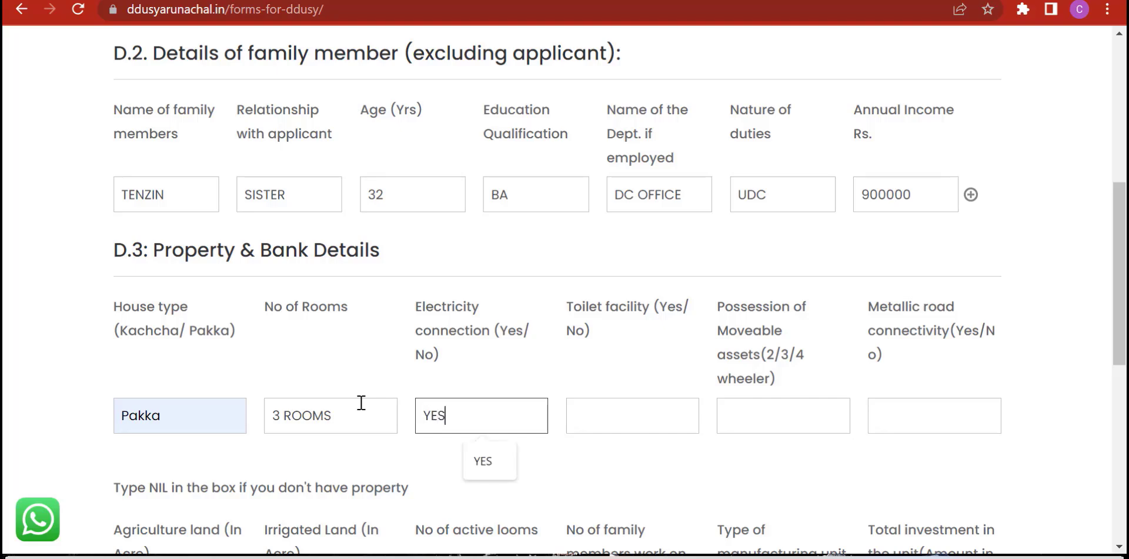
key(Tab)
text(YES)
key(Tab)
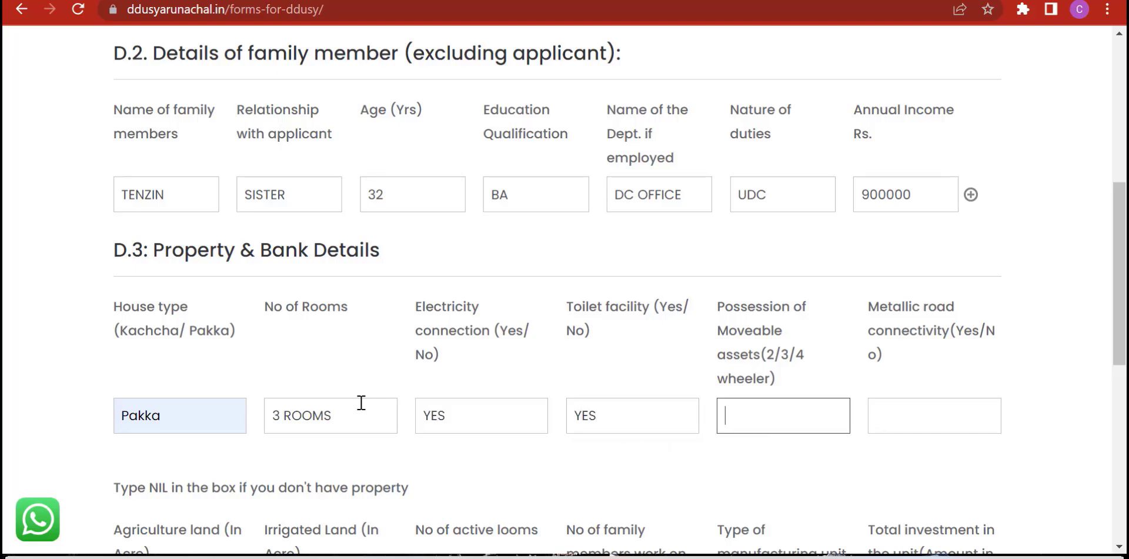
text(4 WHEELER)
click(900, 419)
text(YES)
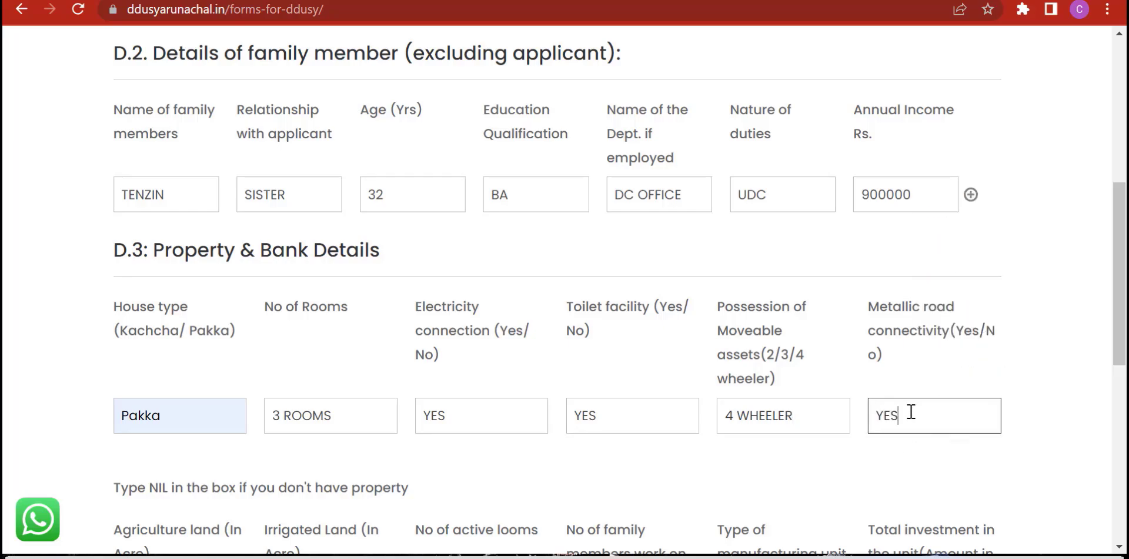
scroll(384, 391, down, 4)
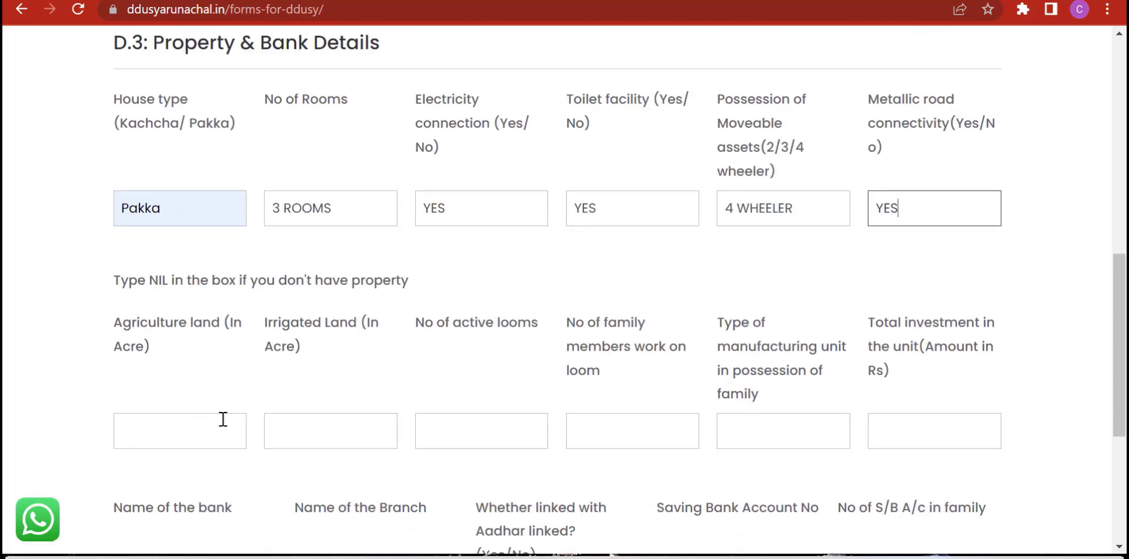
Enter nil for agriculture land, irrigated land, active looms and family members working on looms
click(202, 434)
click(554, 266)
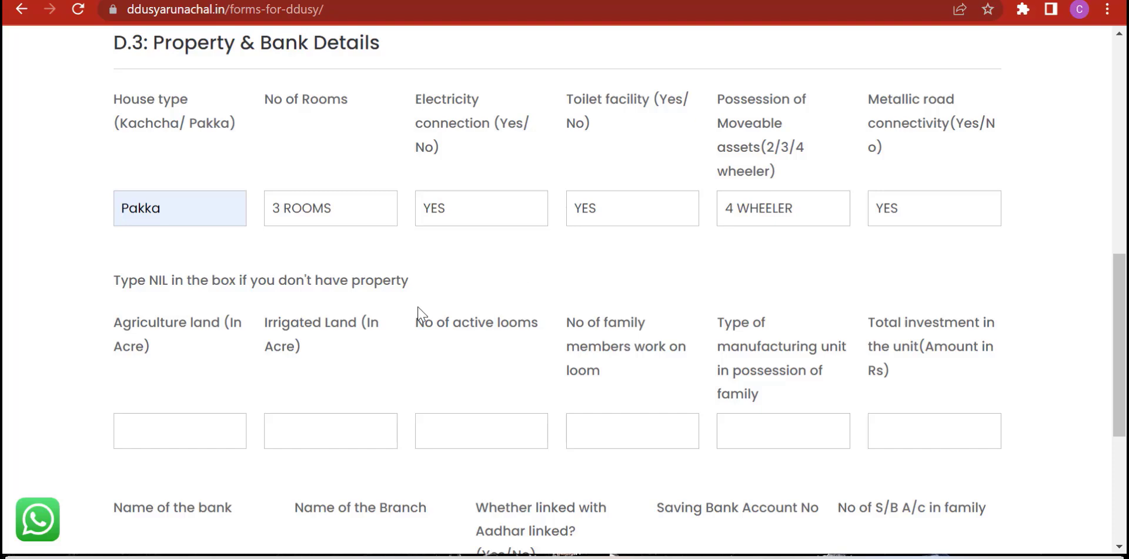
click(186, 428)
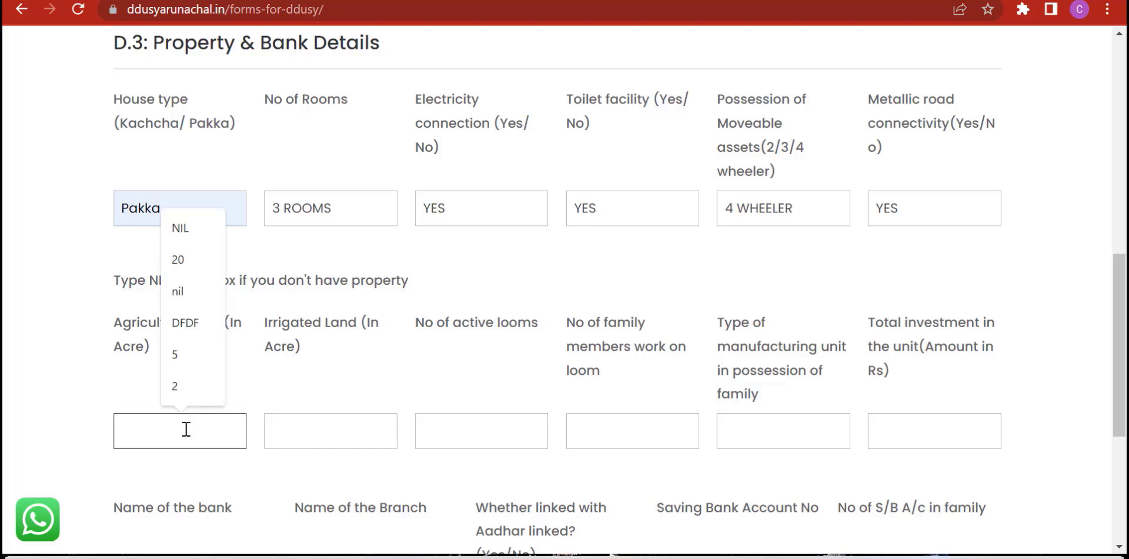
text(nil)
key(Tab)
text(nil)
key(Tab)
text(nil)
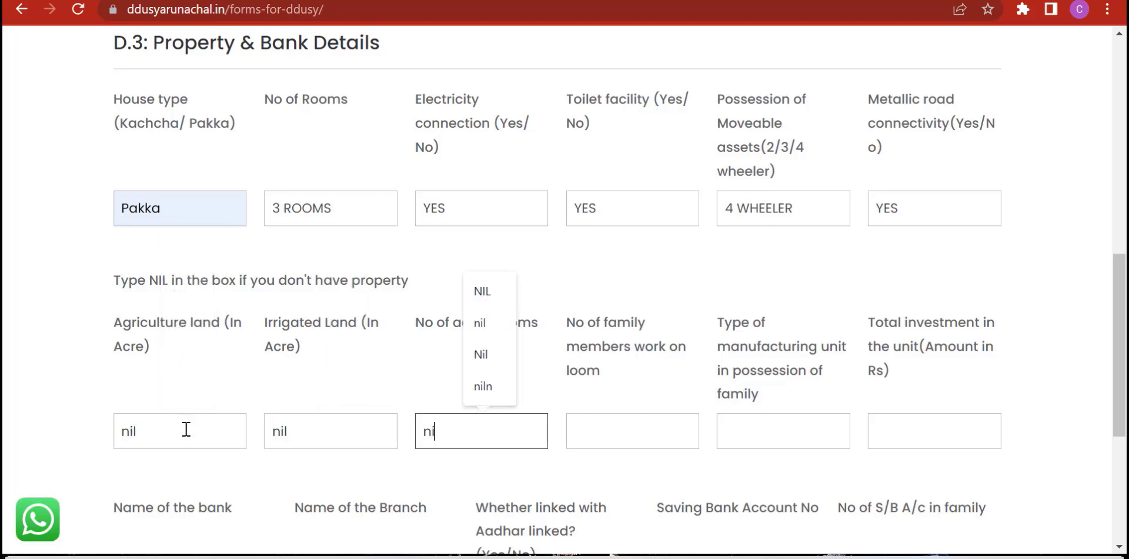
key(Tab)
text(nil)
Enter nil for the manufacturing unit type and its total investment
key(Tab)
text(ni)
key(Tab)
text(l)
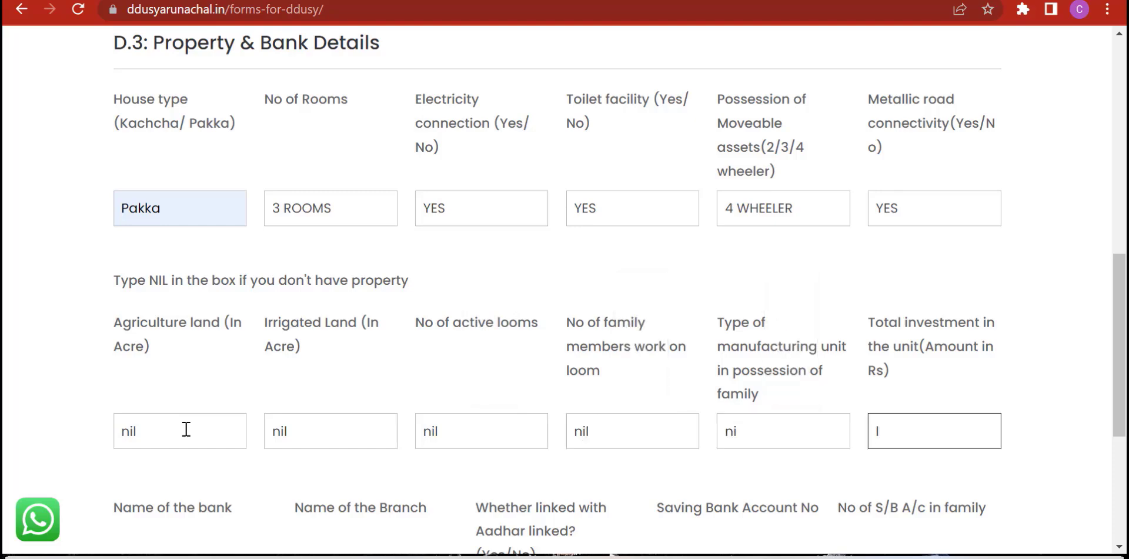
text(ni)
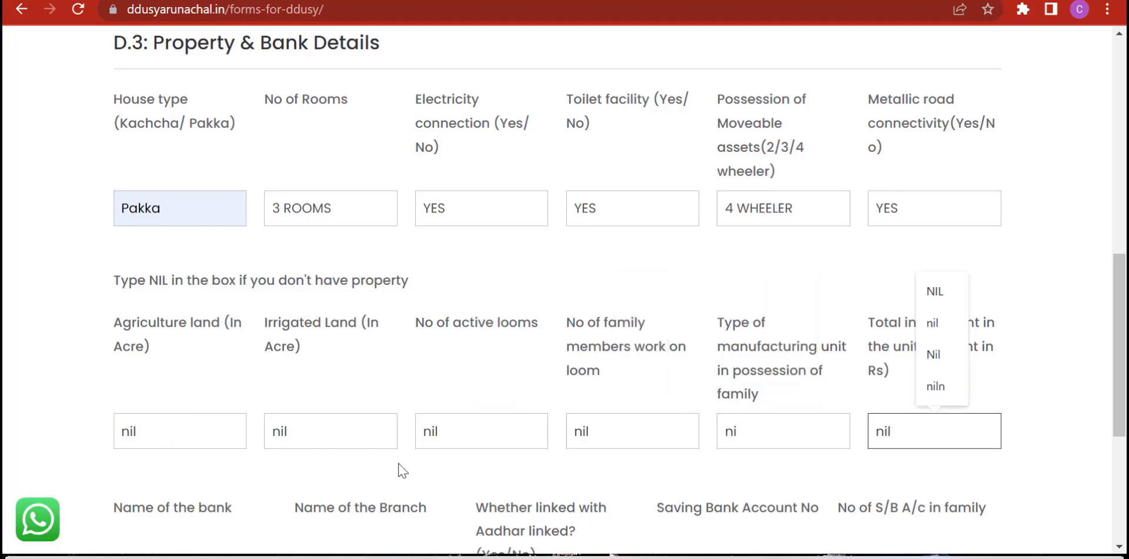
click(732, 438)
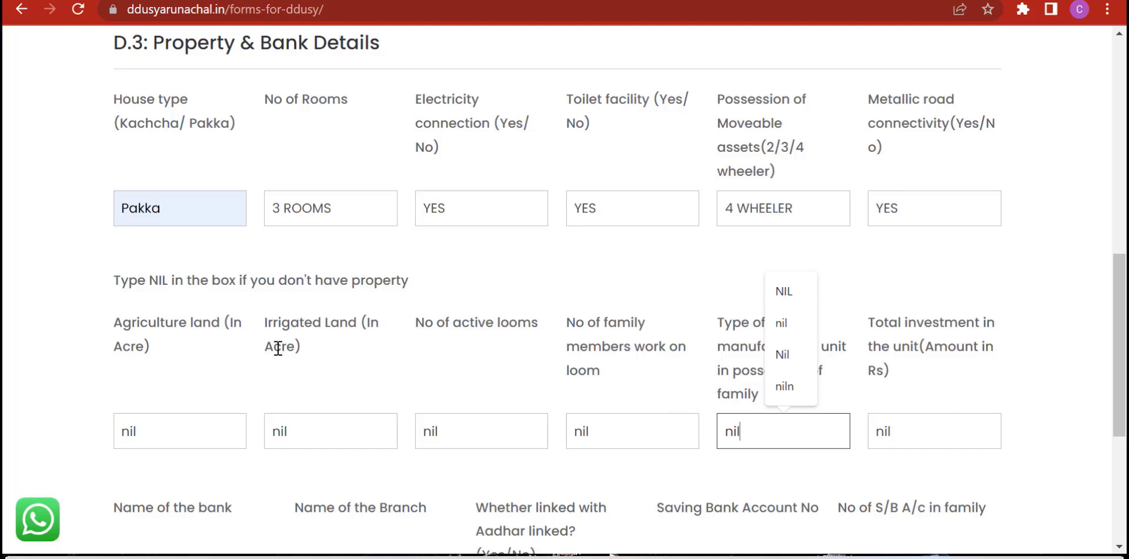
scroll(735, 353, down, 2)
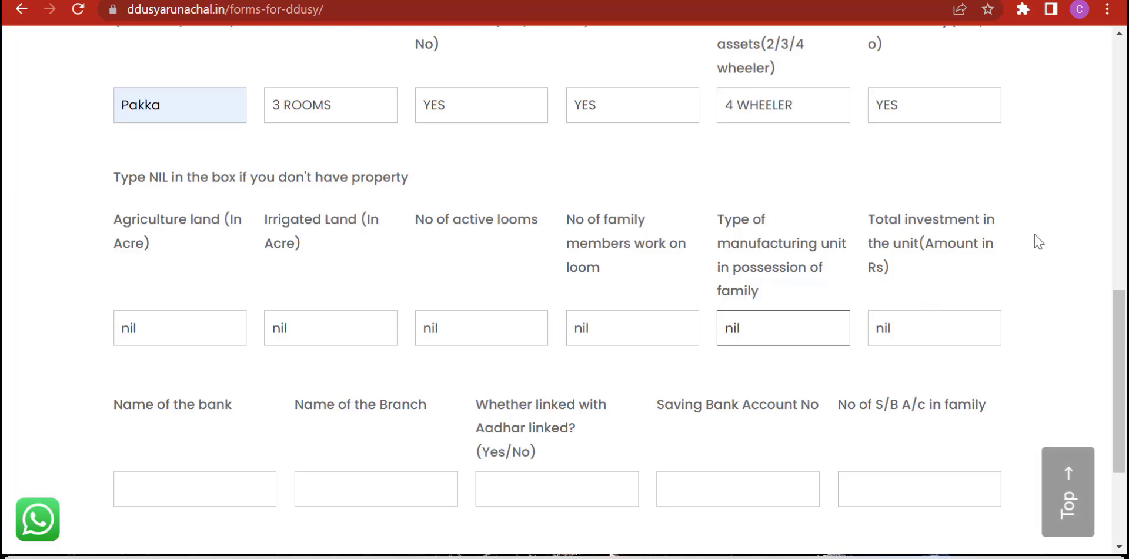
scroll(646, 329, down, 3)
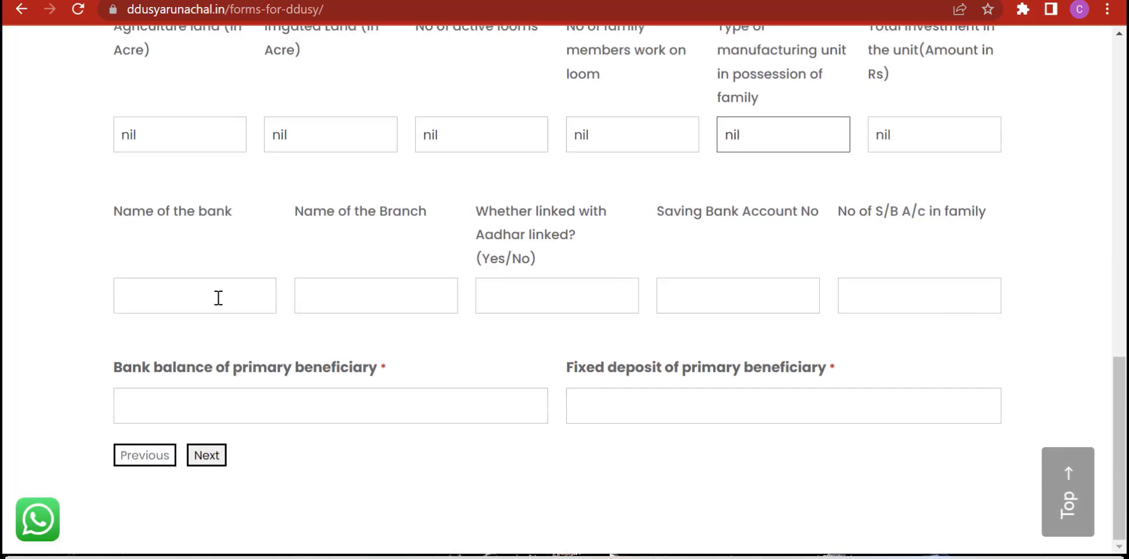
Choose State Bank Of India as the bank and enter the Hayuliang branch
click(219, 294)
click(282, 341)
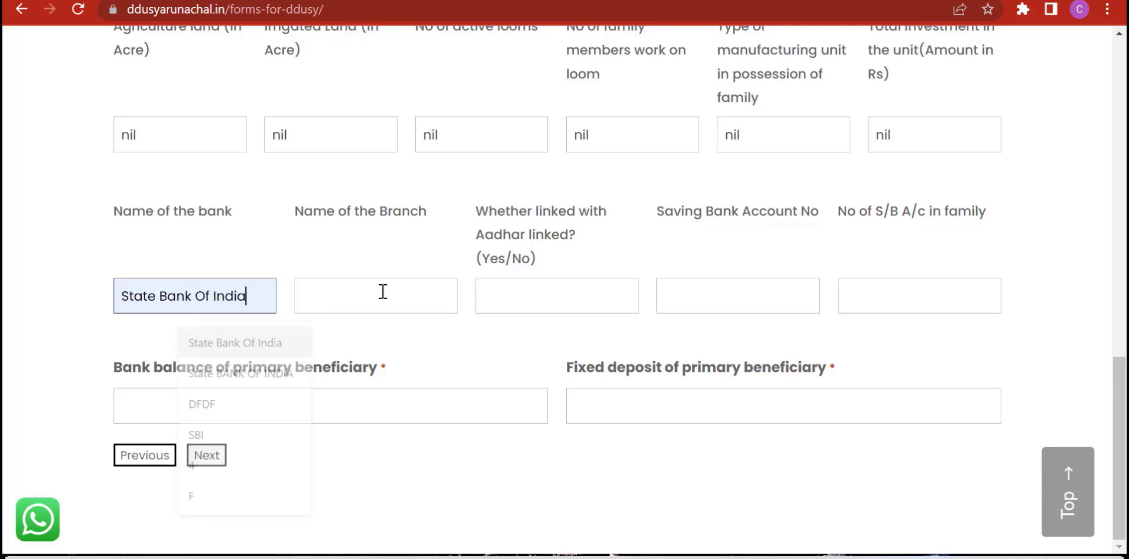
click(383, 291)
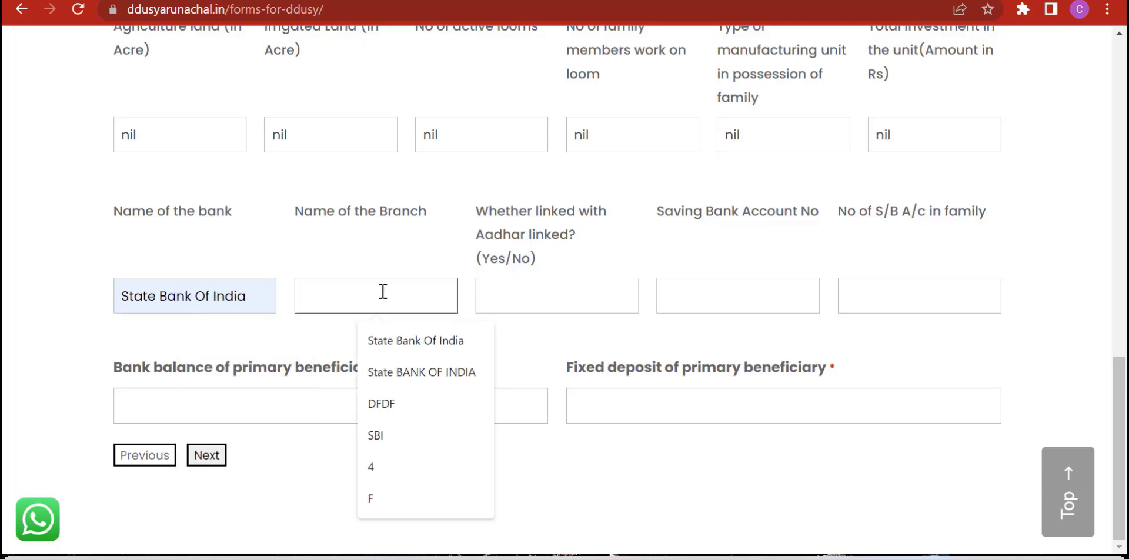
text(Hya)
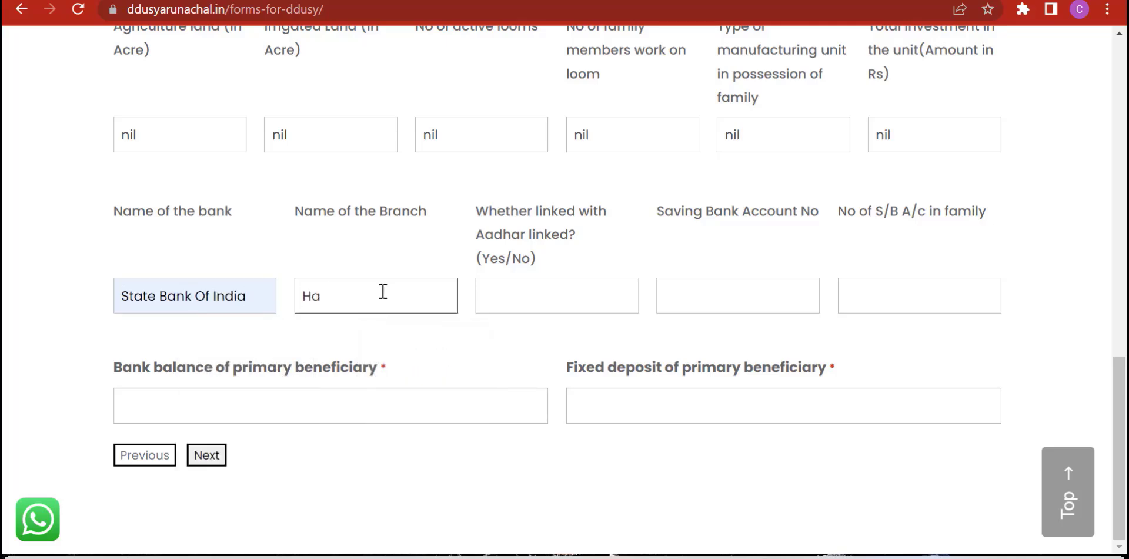
text(uliang)
Mark the account as Aadhar-linked, enter the savings account number and 2 family accounts
key(Tab)
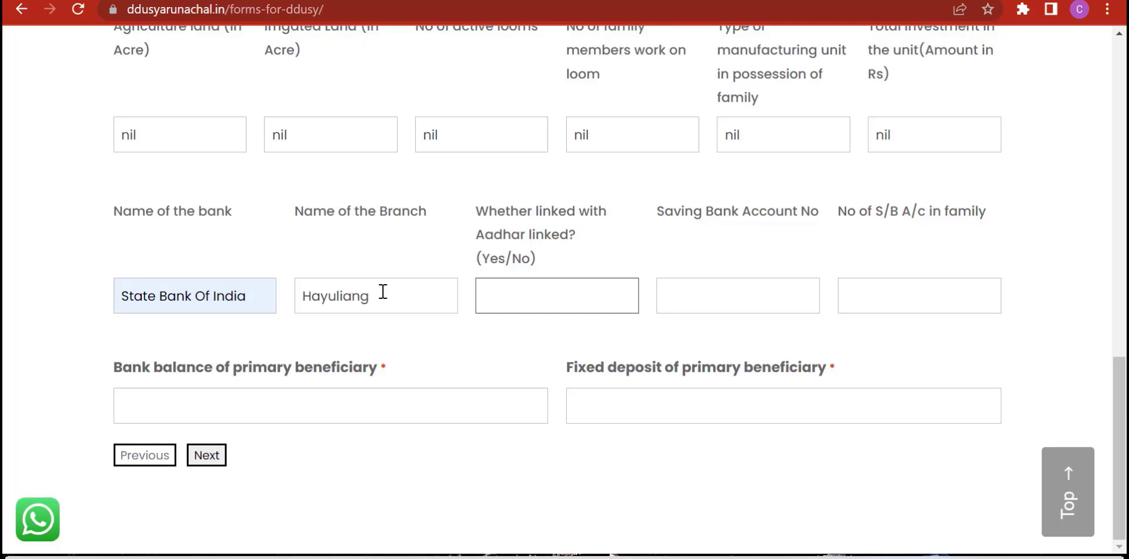
text(yesw)
key(Tab)
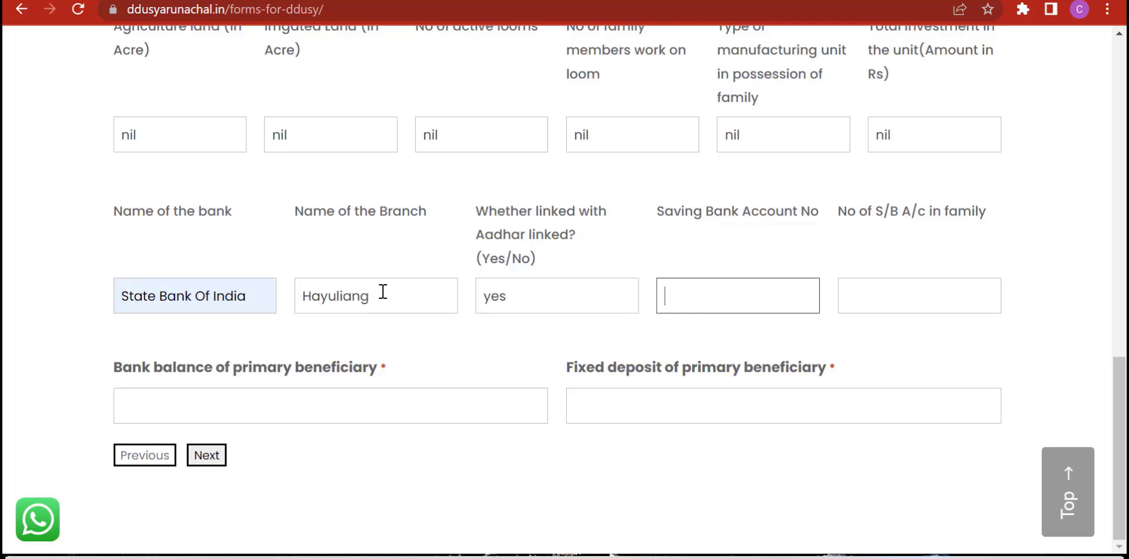
click(928, 302)
text(2)
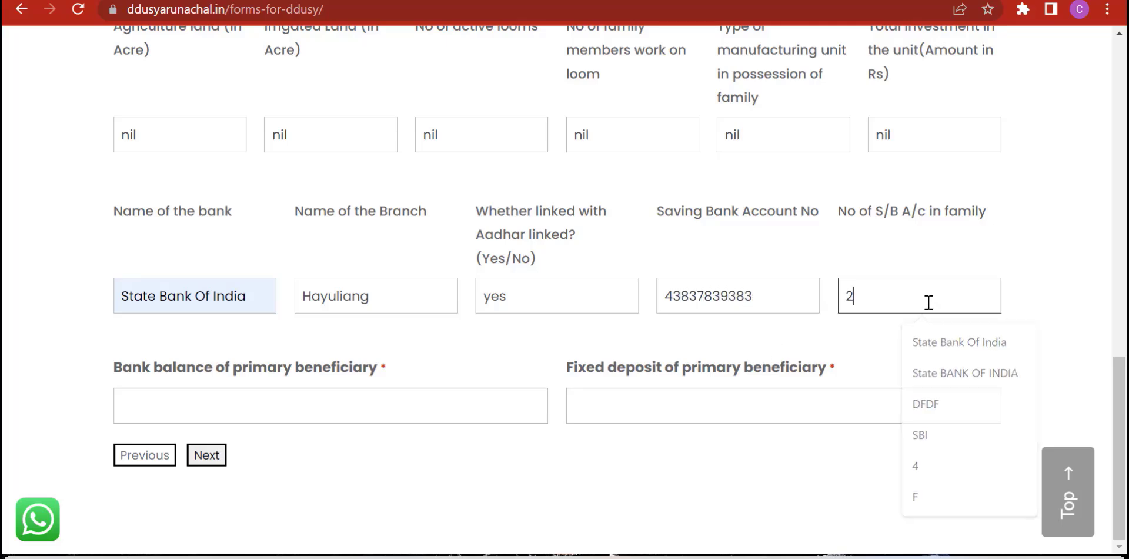
text( accounts)
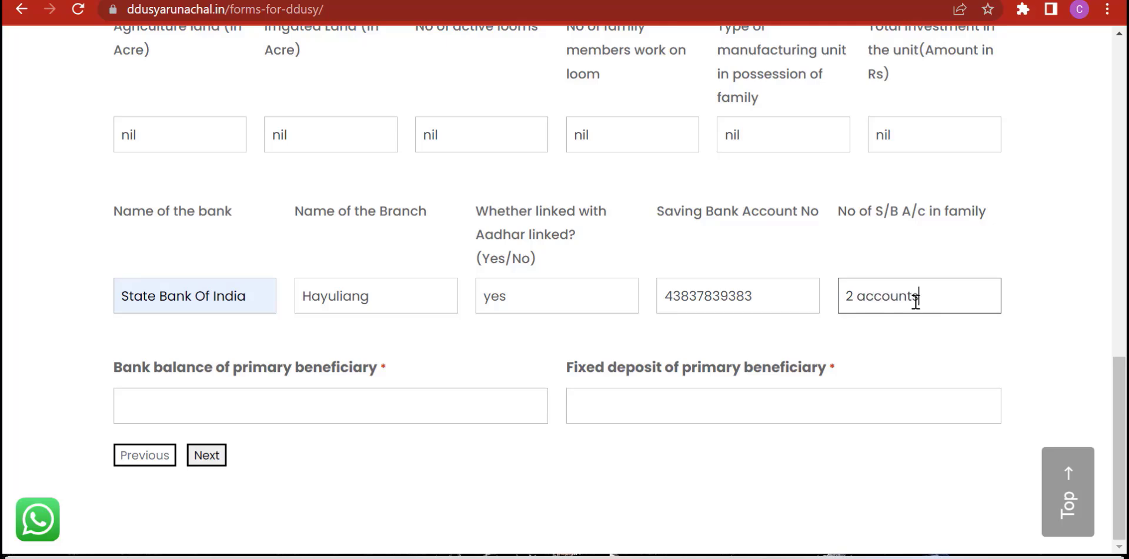
click(221, 416)
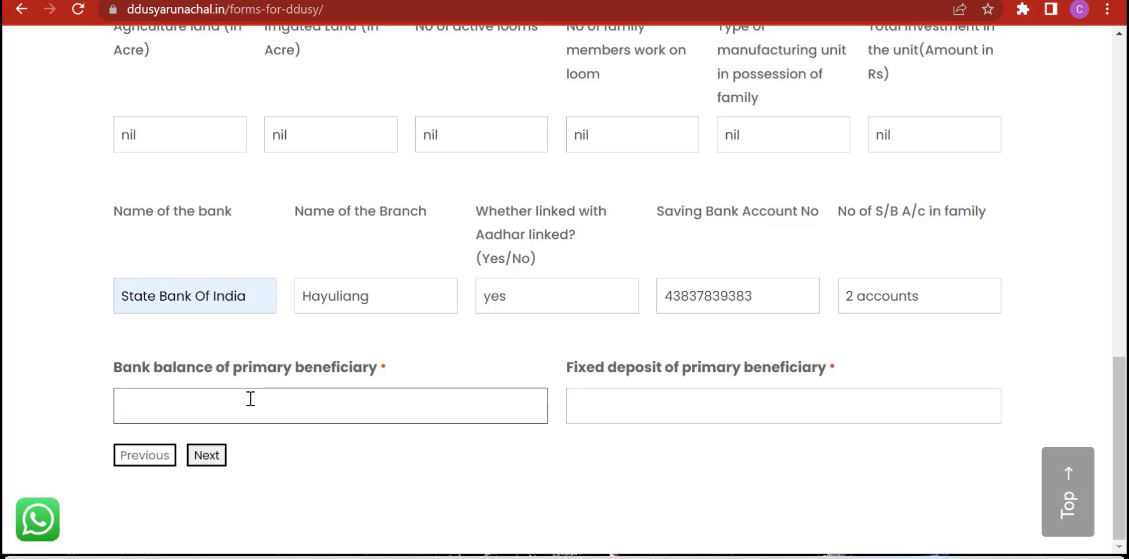
Enter a bank balance of 30000000 and a provisional fixed deposit of 900000
text(30000000)
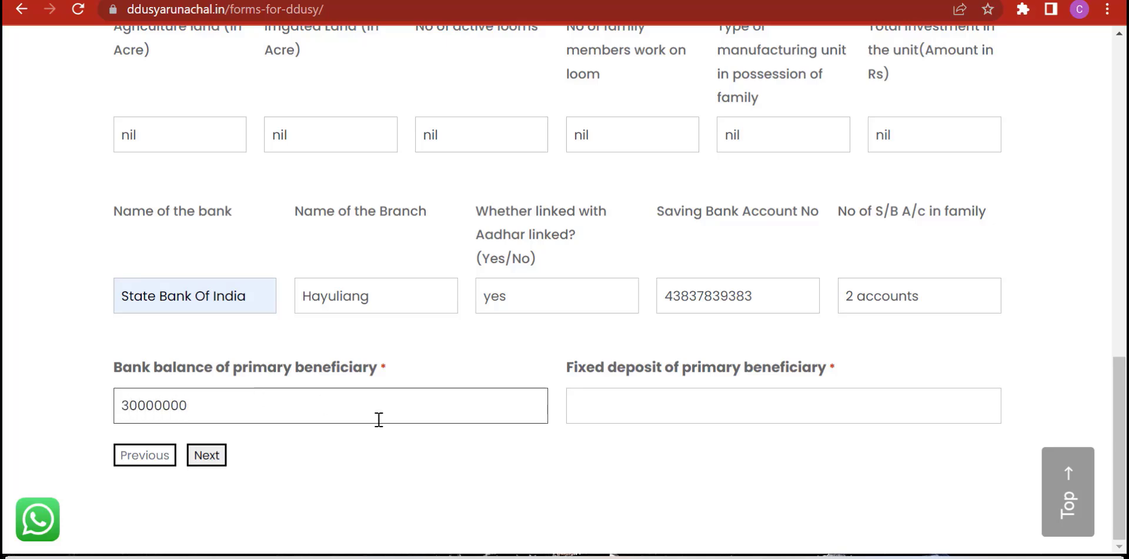
click(636, 417)
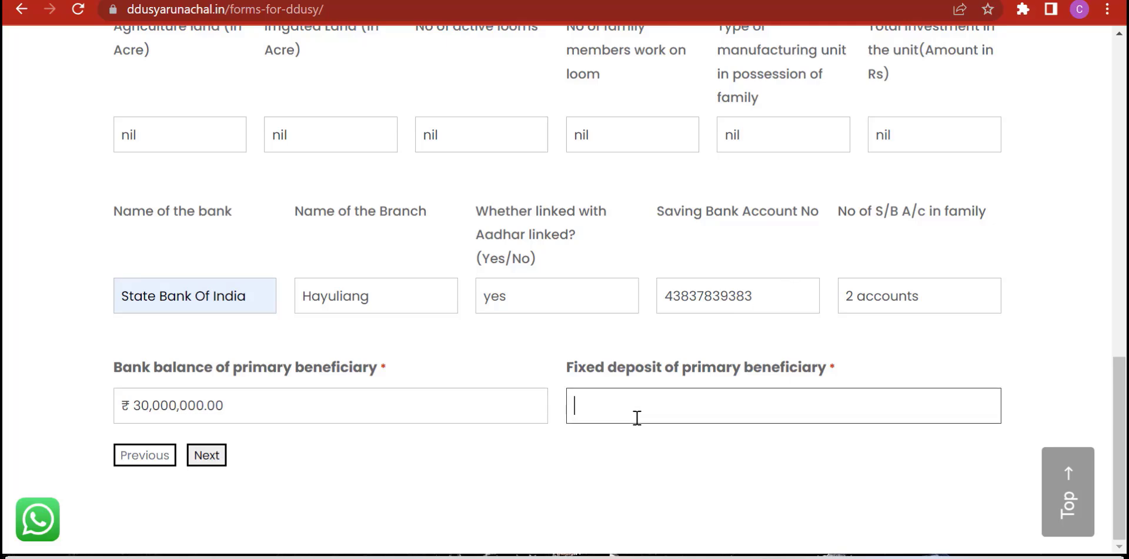
text(900000)
click(648, 474)
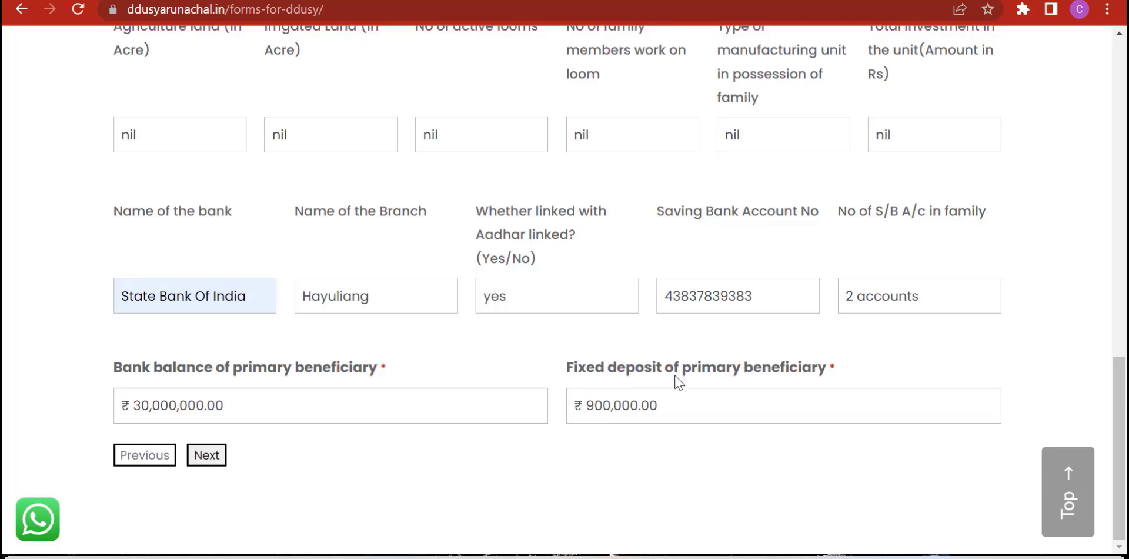
Change the fixed deposit amount to 0 and advance to Step 4
click(675, 404)
key(ctrl+a)
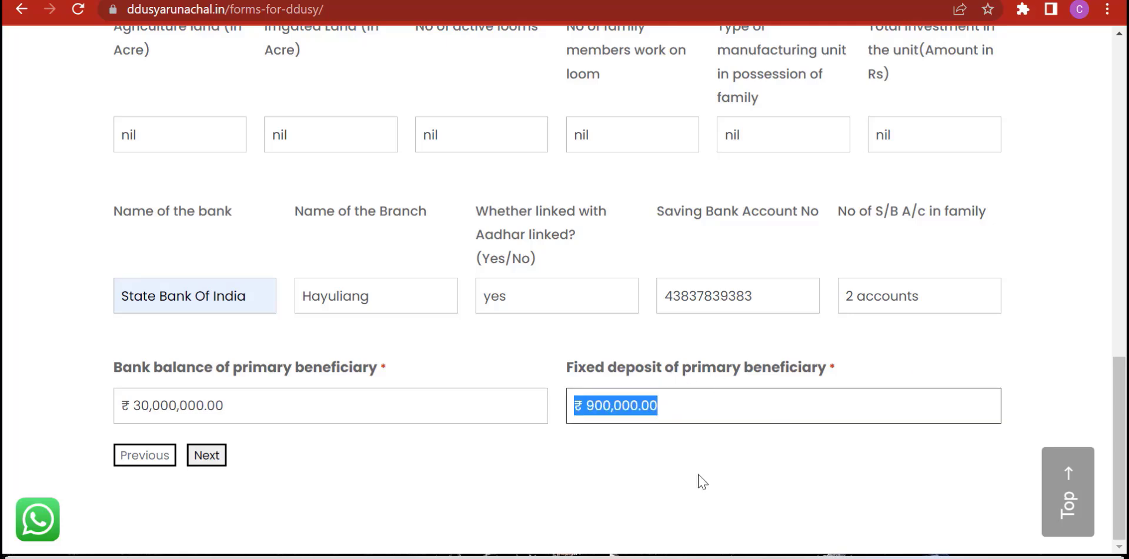
key(BackSpace)
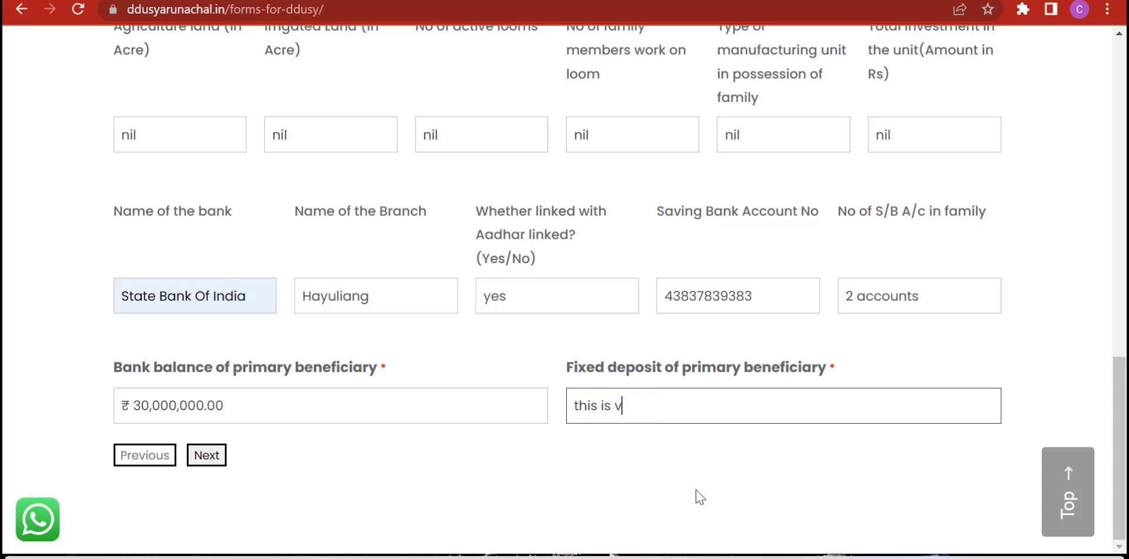
click(700, 497)
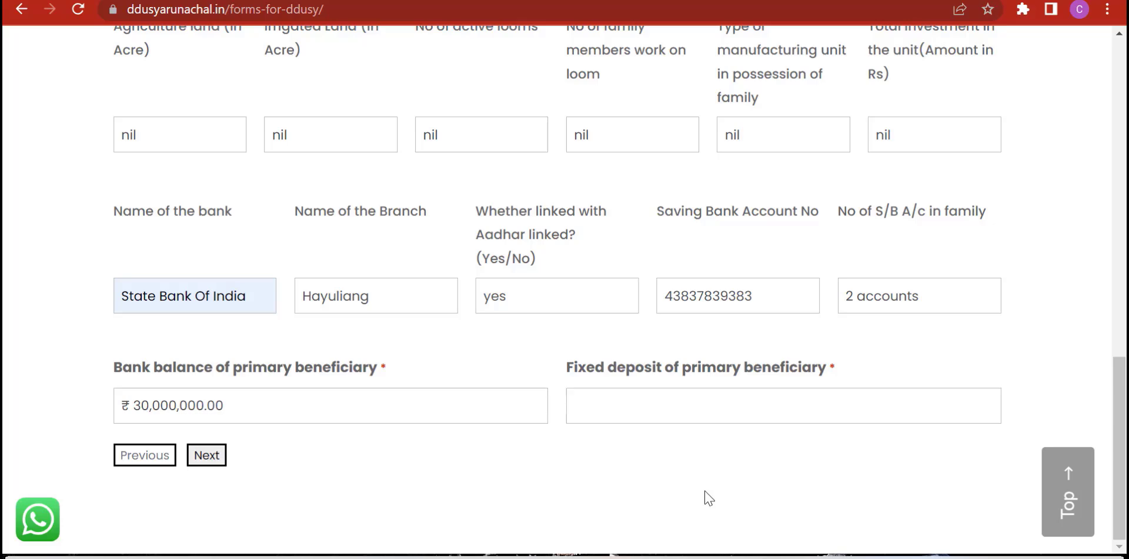
click(663, 415)
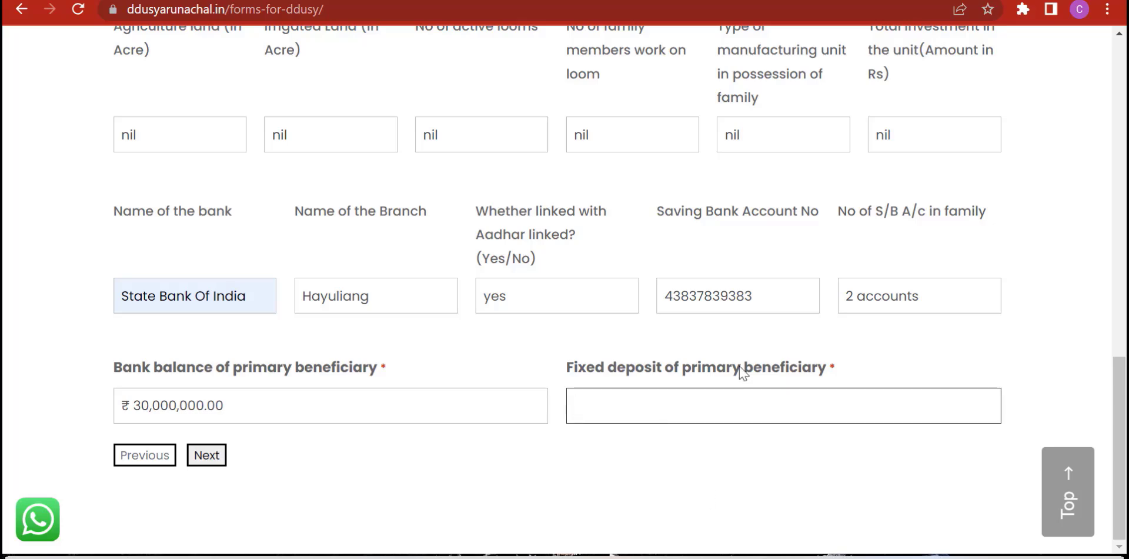
text(0)
click(451, 520)
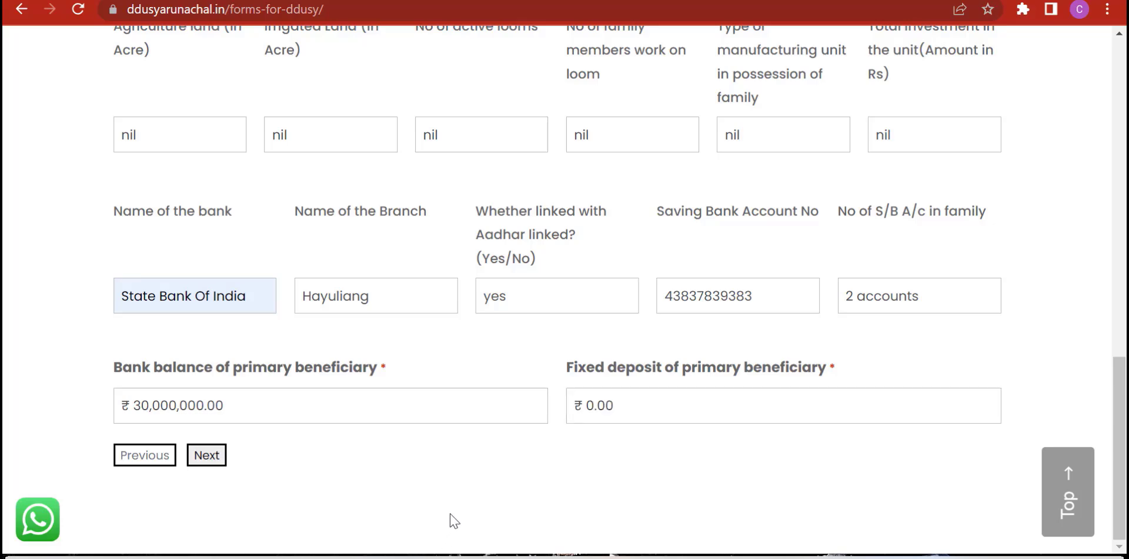
click(209, 454)
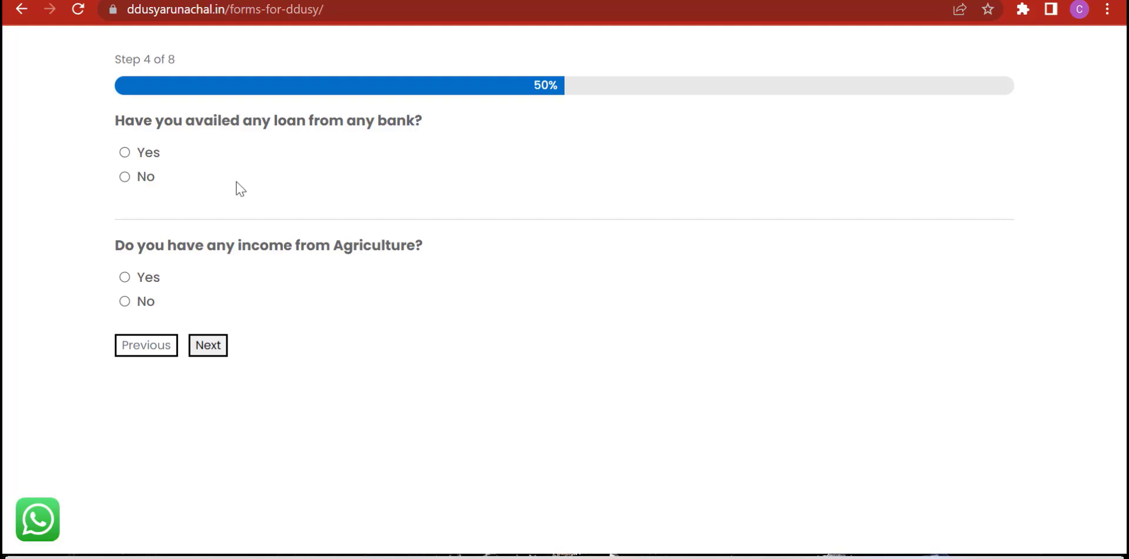
Answer Yes to having a bank loan and step through the D.4 liability fields
click(125, 152)
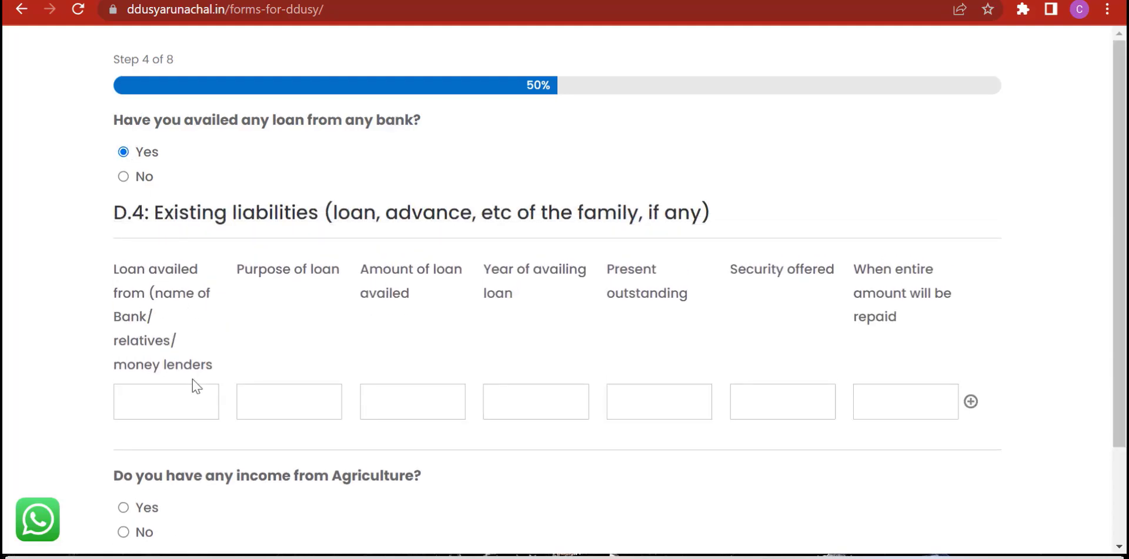
scroll(670, 352, down, 2)
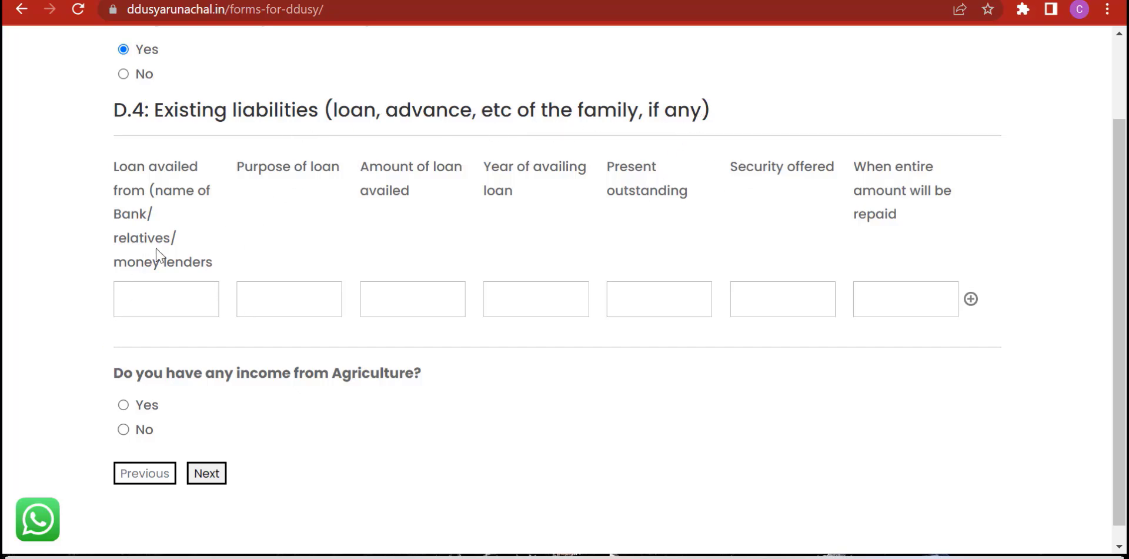
click(171, 301)
click(297, 297)
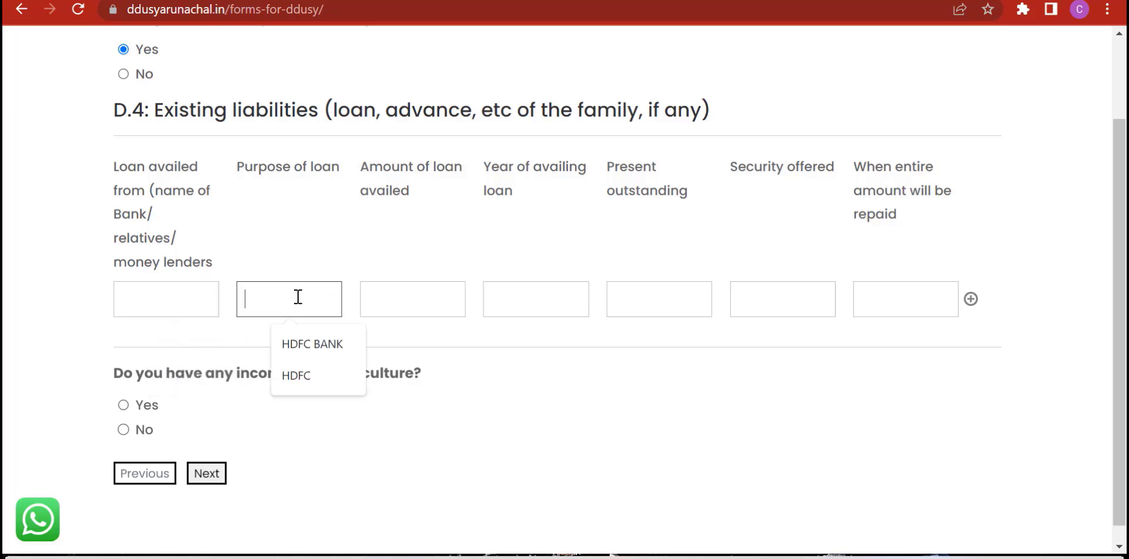
click(169, 299)
click(291, 298)
click(410, 302)
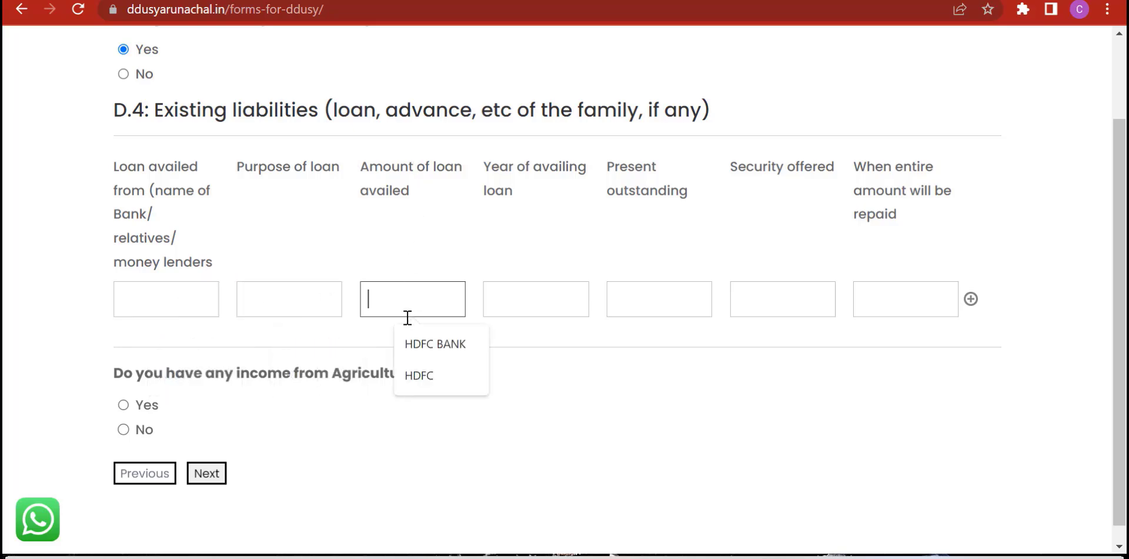
click(527, 297)
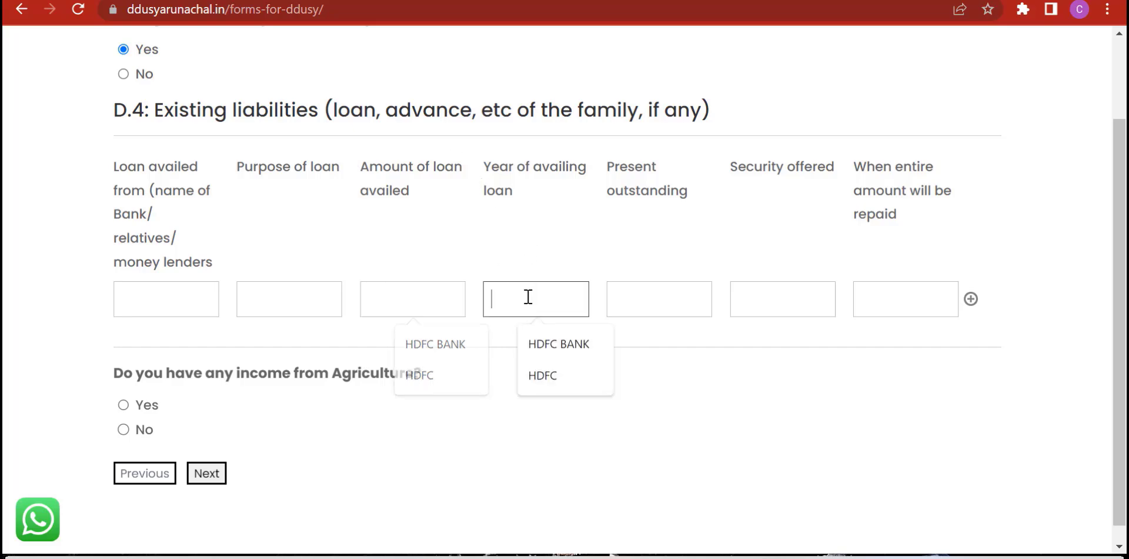
click(681, 300)
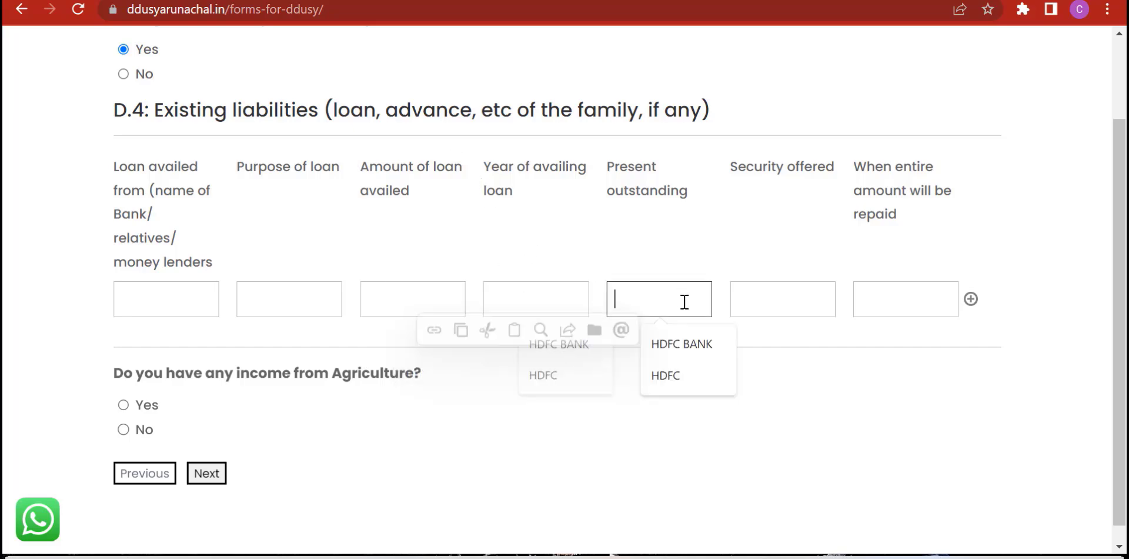
click(781, 300)
click(903, 285)
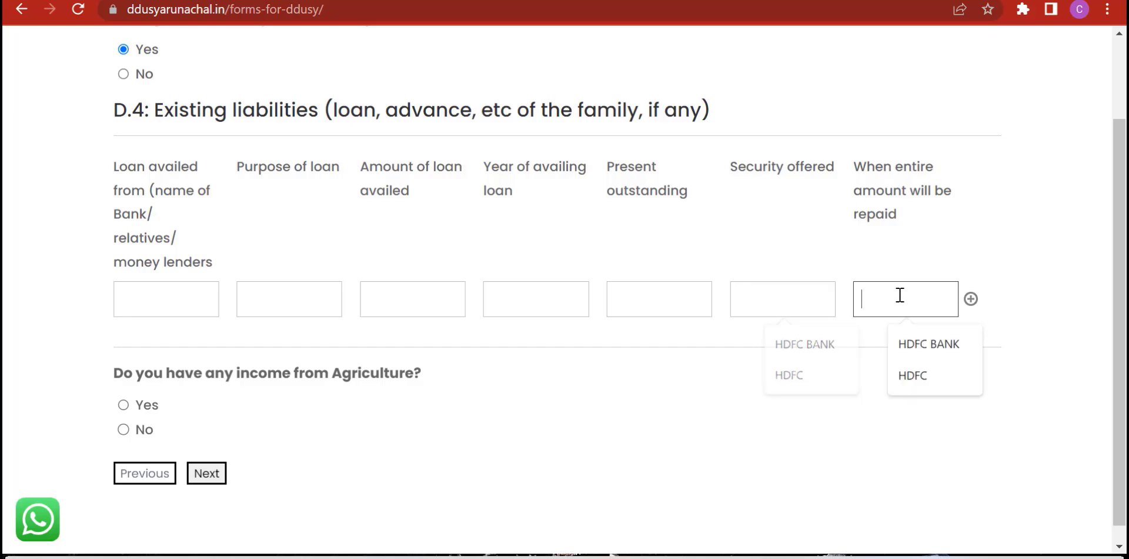
Add two extra loan rows, then remove them, leaving one blank row
click(971, 298)
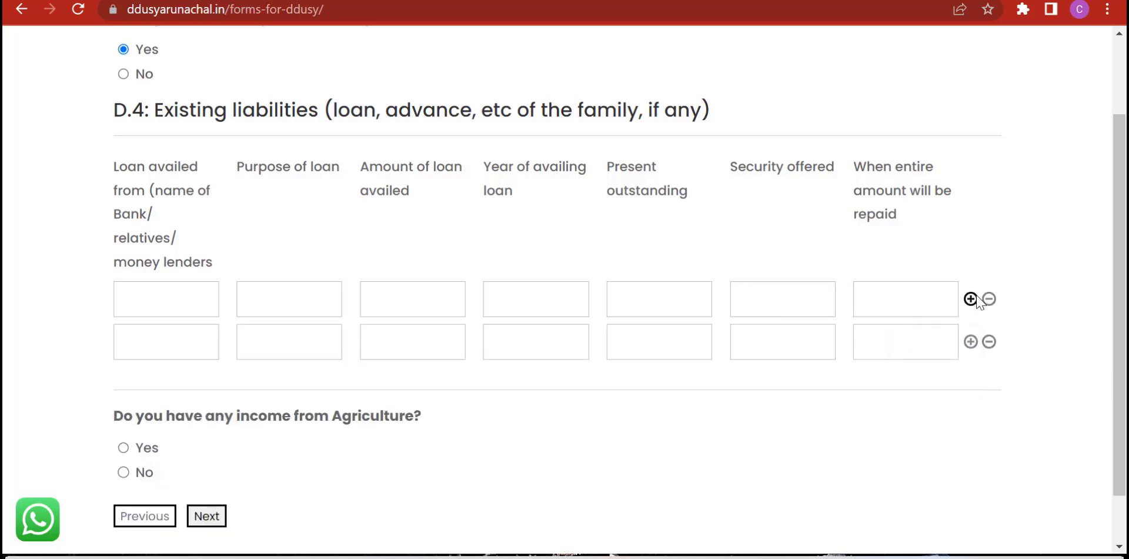
click(970, 343)
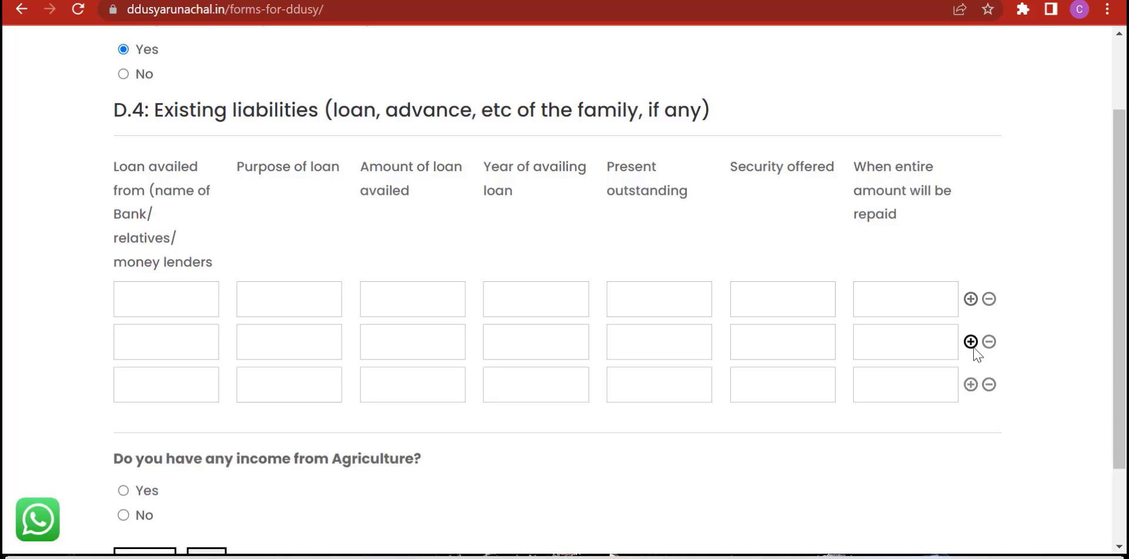
click(989, 385)
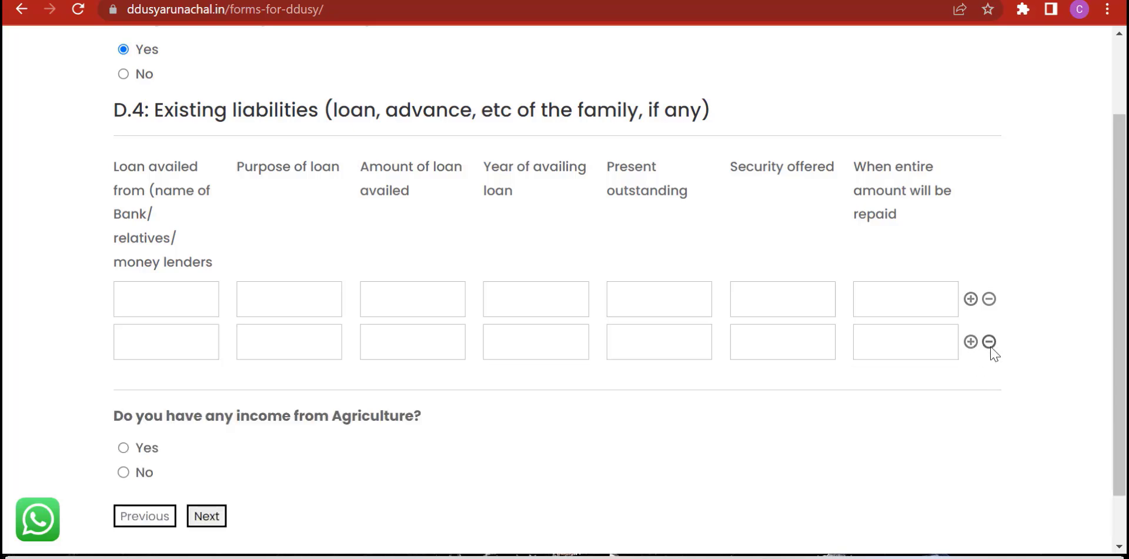
click(989, 341)
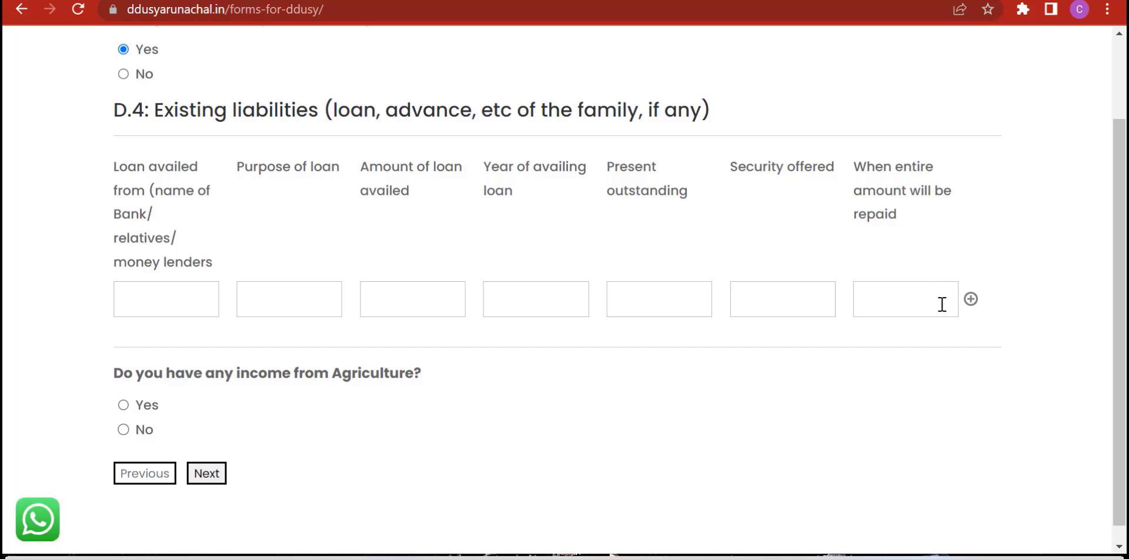
scroll(257, 257, up, 2)
scroll(282, 327, down, 2)
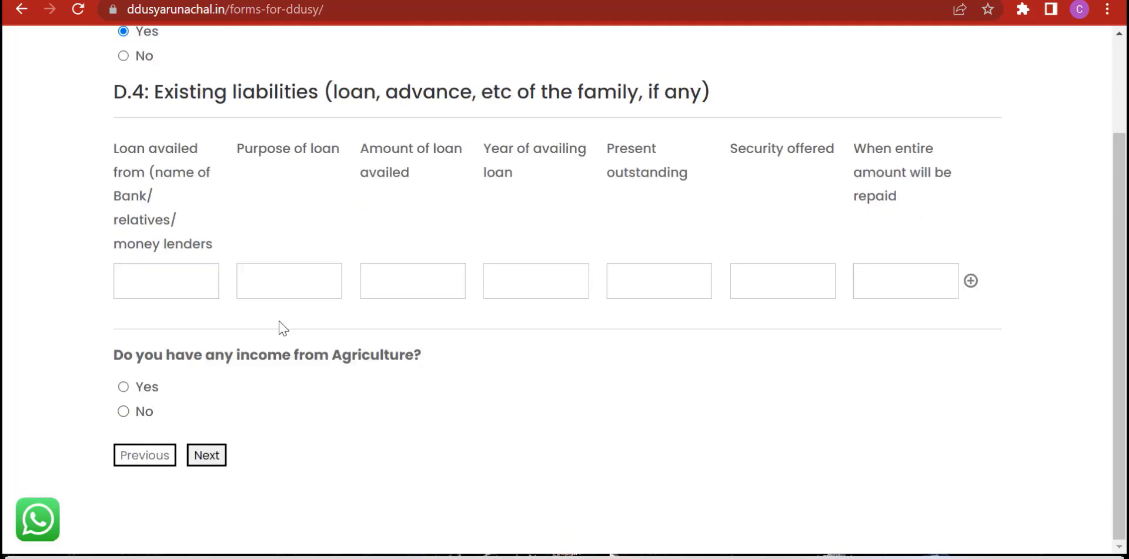
scroll(177, 235, up, 2)
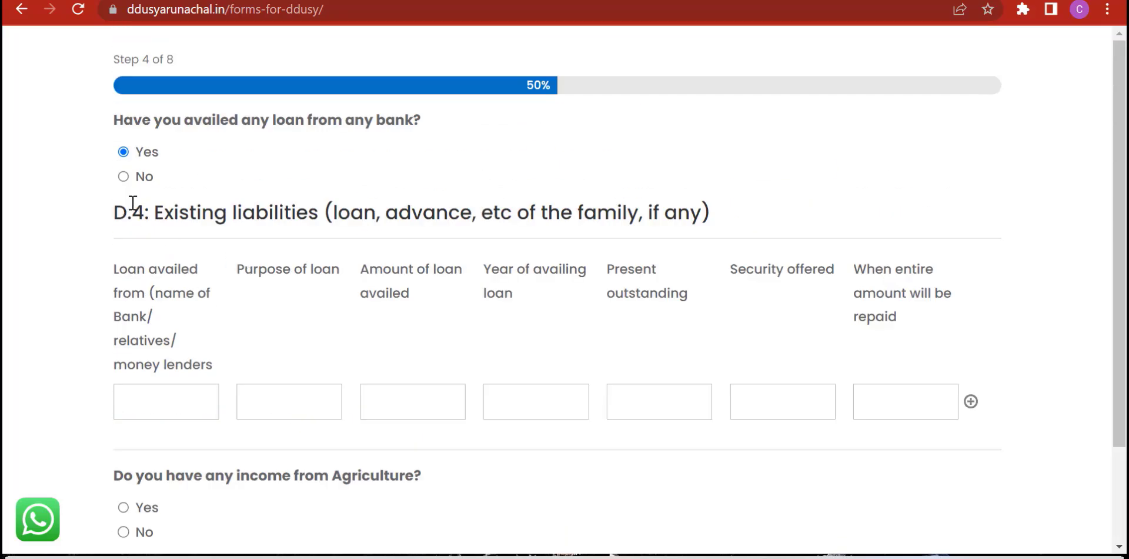
Toggle the bank-loan answer and settle on No
click(123, 177)
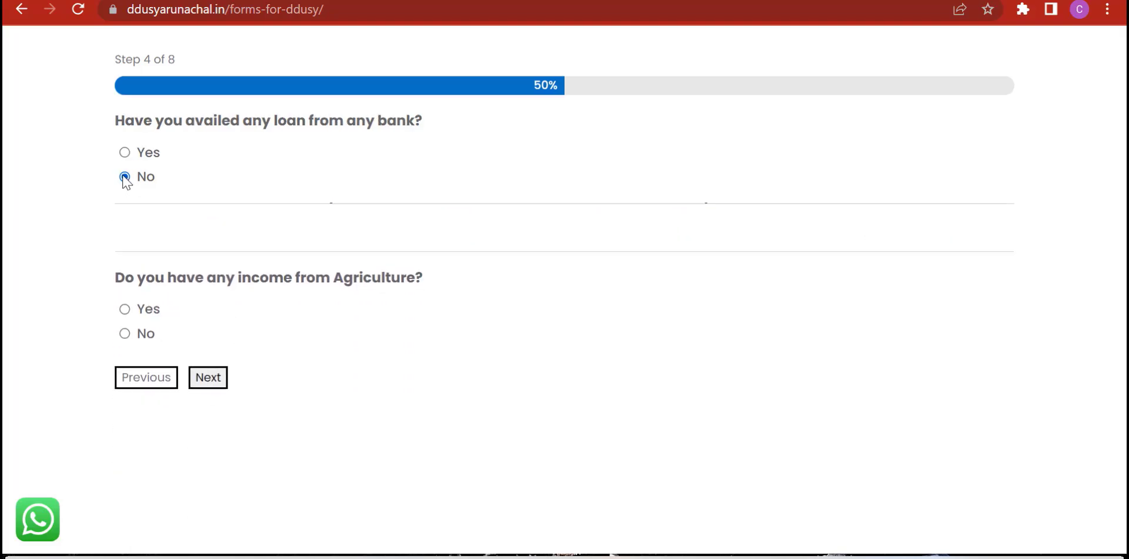
click(124, 153)
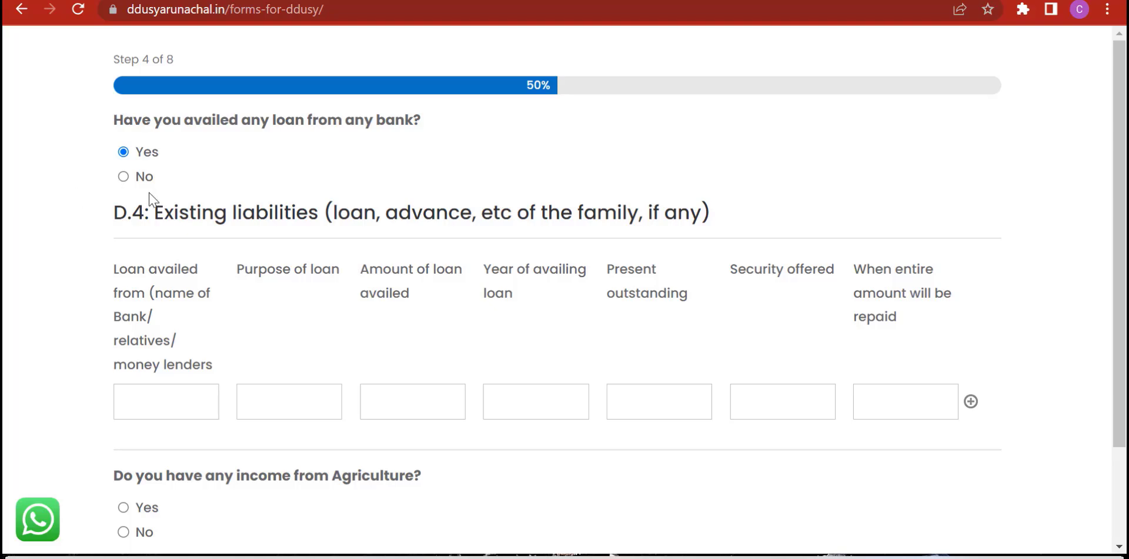
scroll(197, 262, down, 2)
scroll(125, 188, up, 2)
click(123, 179)
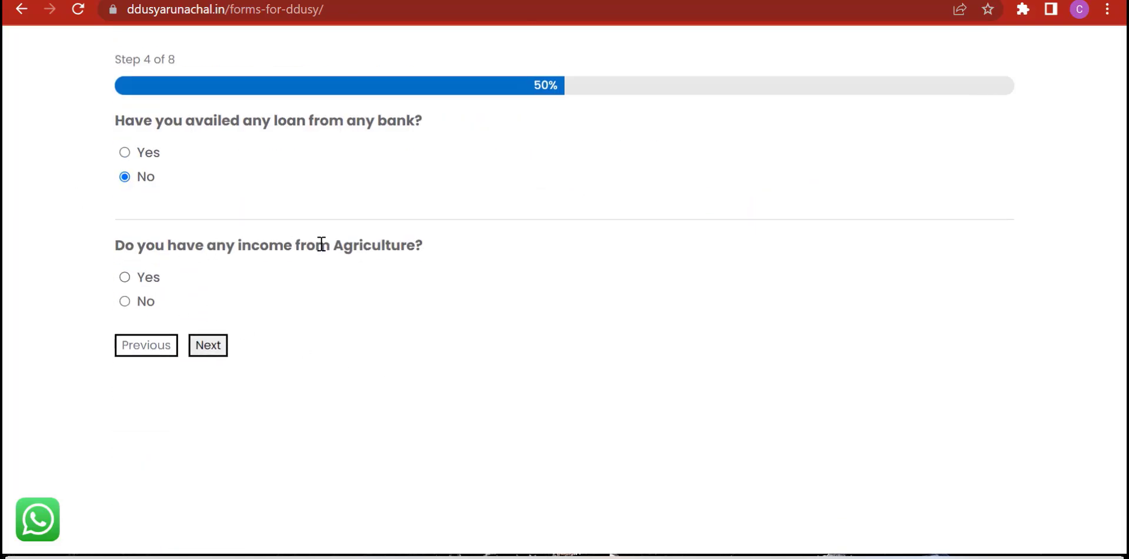
Answer Yes to agriculture income and add, then remove, extra crop-table rows
click(124, 277)
scroll(365, 276, down, 3)
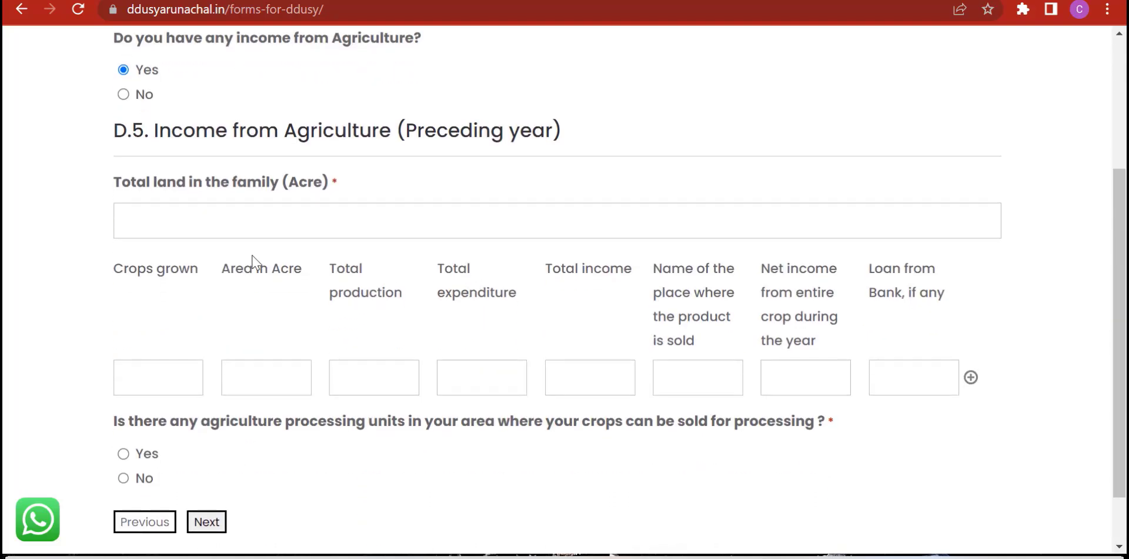
click(187, 231)
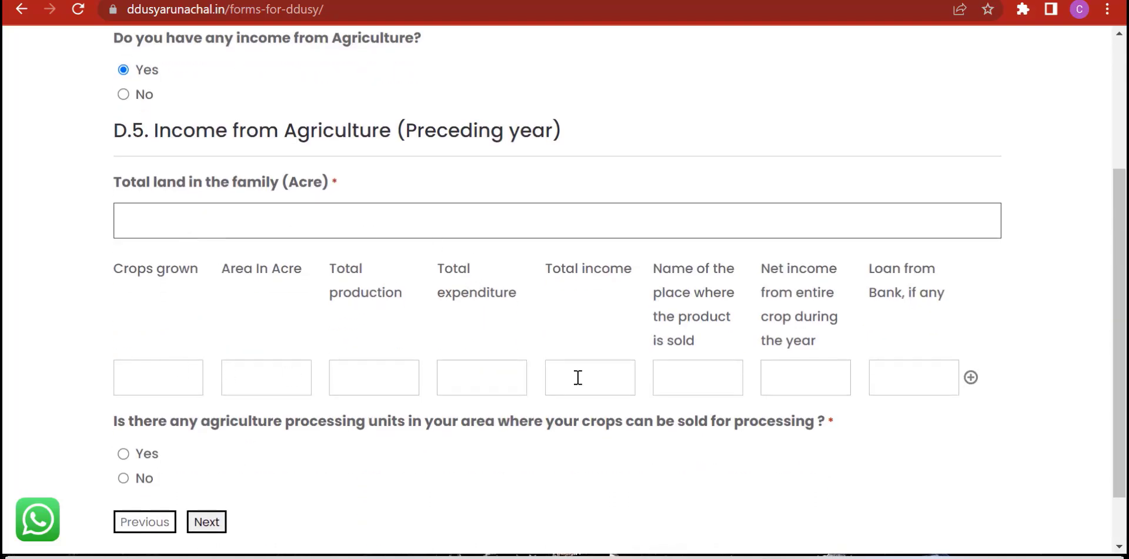
click(971, 378)
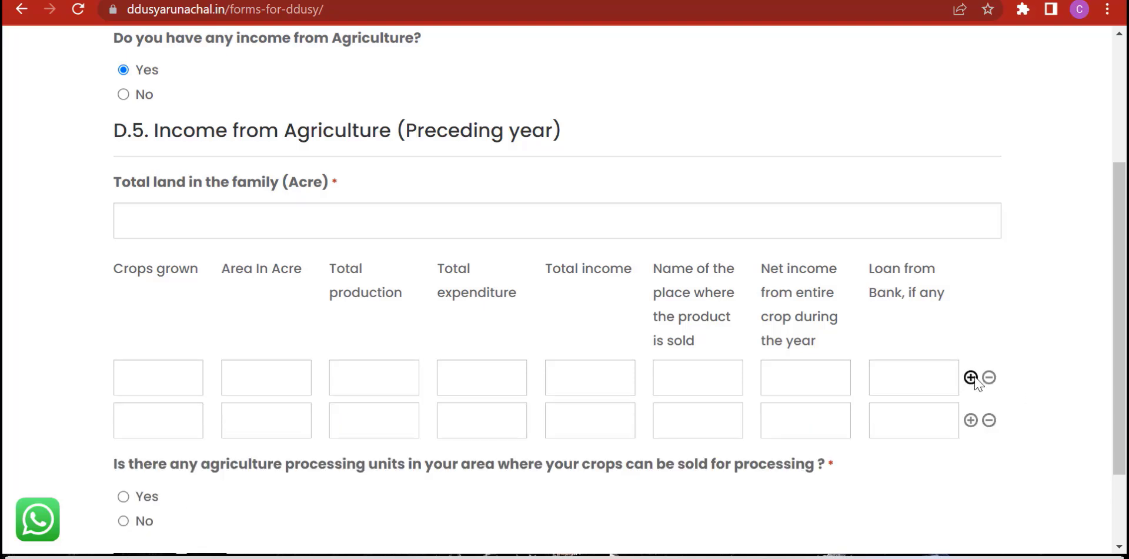
click(971, 420)
click(991, 462)
click(989, 420)
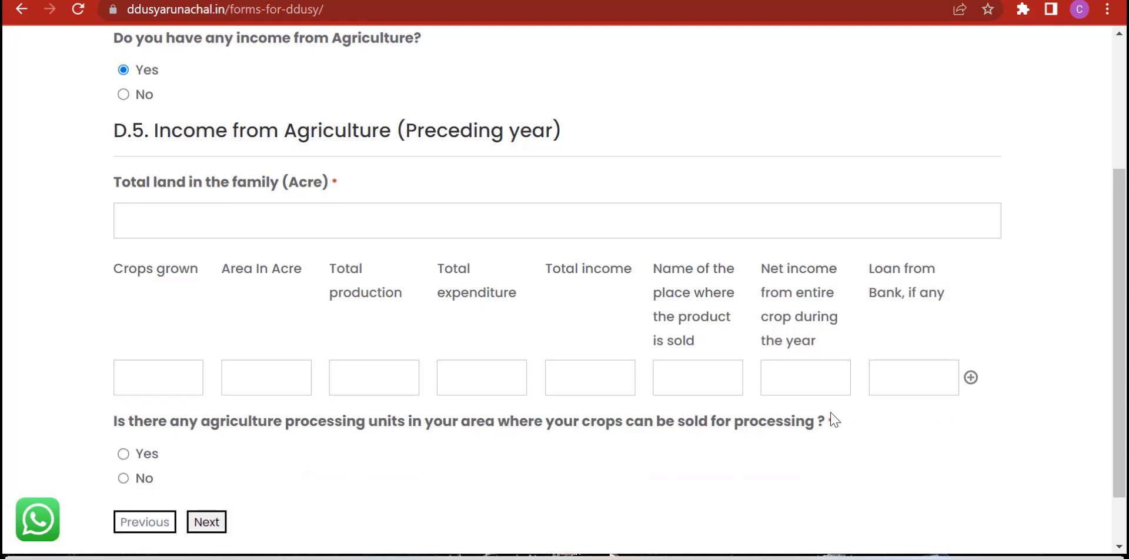
click(969, 379)
click(991, 421)
scroll(715, 360, down, 2)
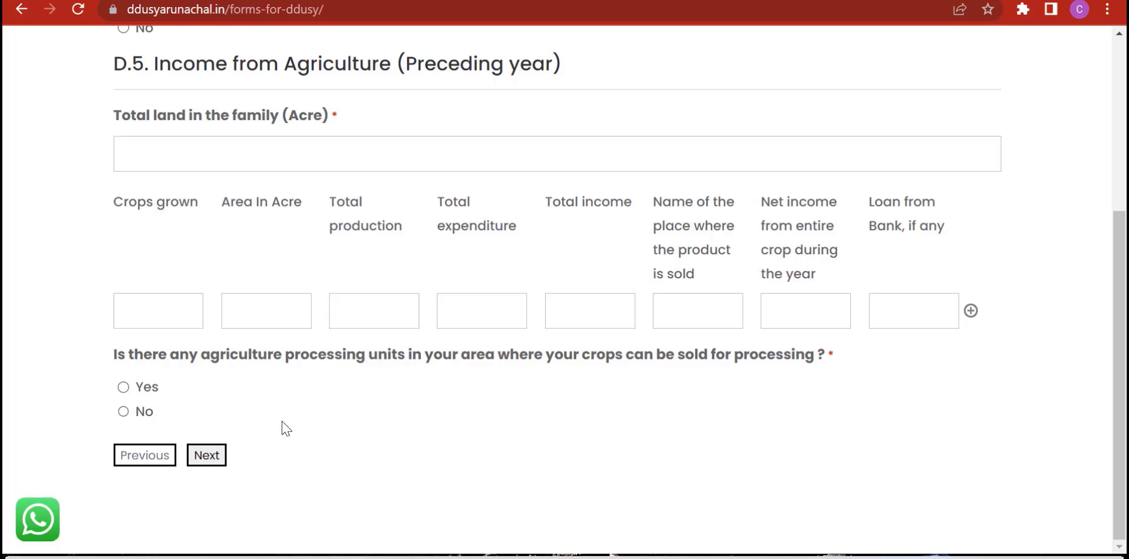
Preview the nearby processing-units section, then set agriculture income to No
click(123, 386)
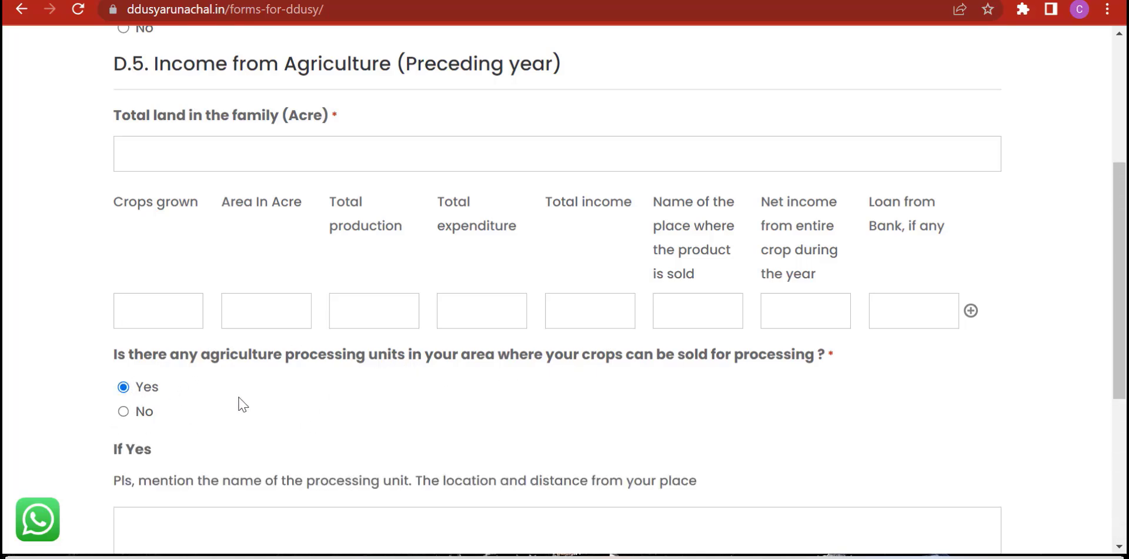
scroll(264, 404, down, 3)
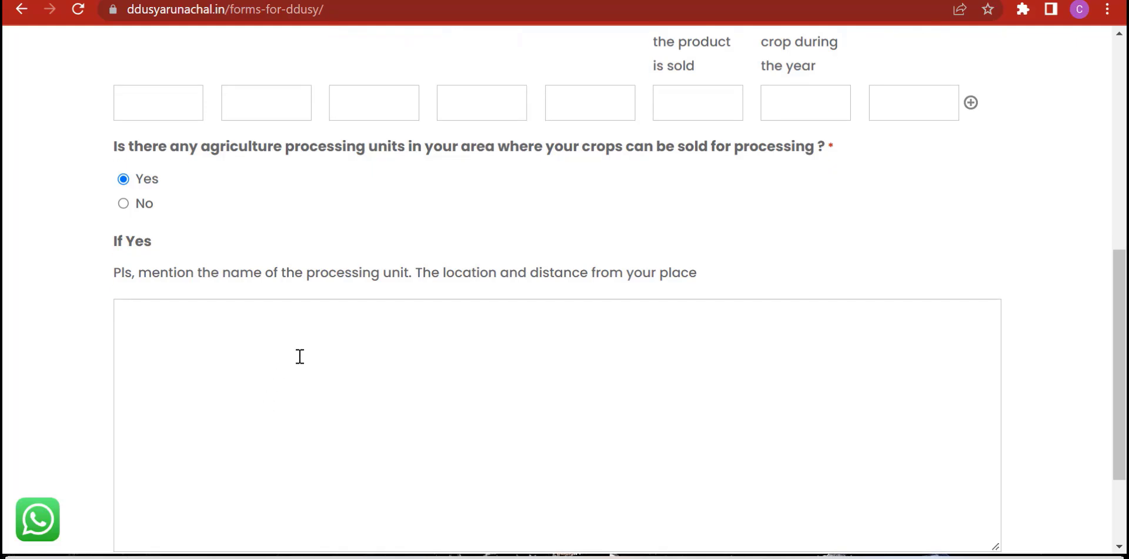
drag(486, 280, 431, 273)
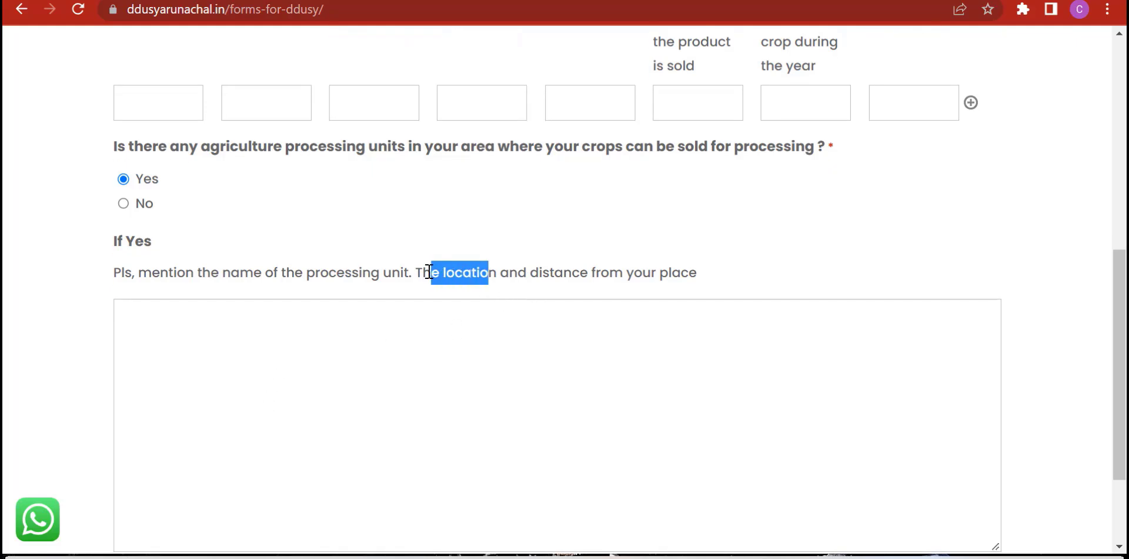
drag(539, 274, 600, 273)
drag(668, 275, 697, 274)
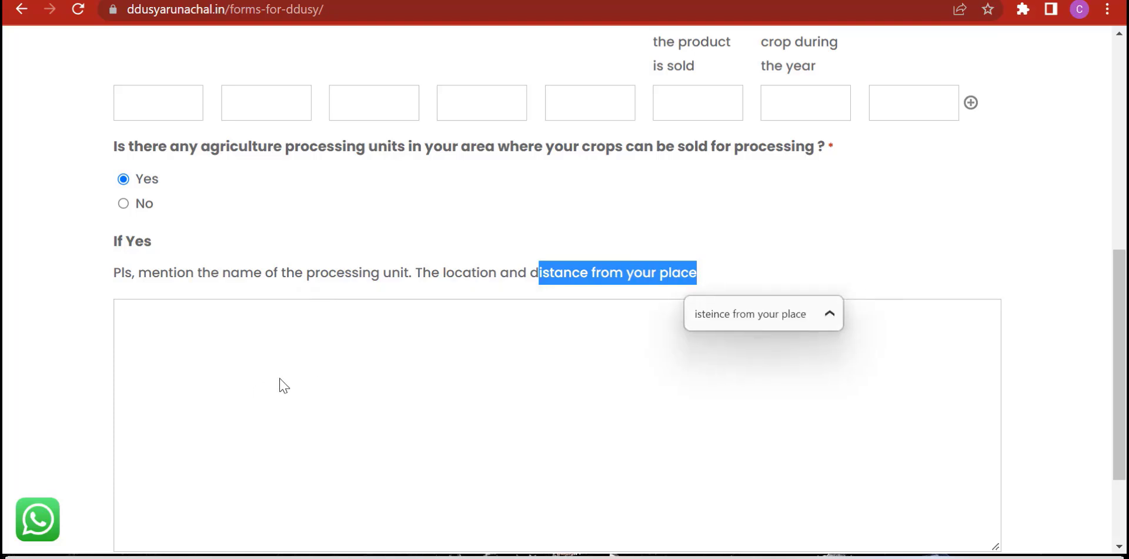
scroll(111, 317, up, 6)
click(124, 244)
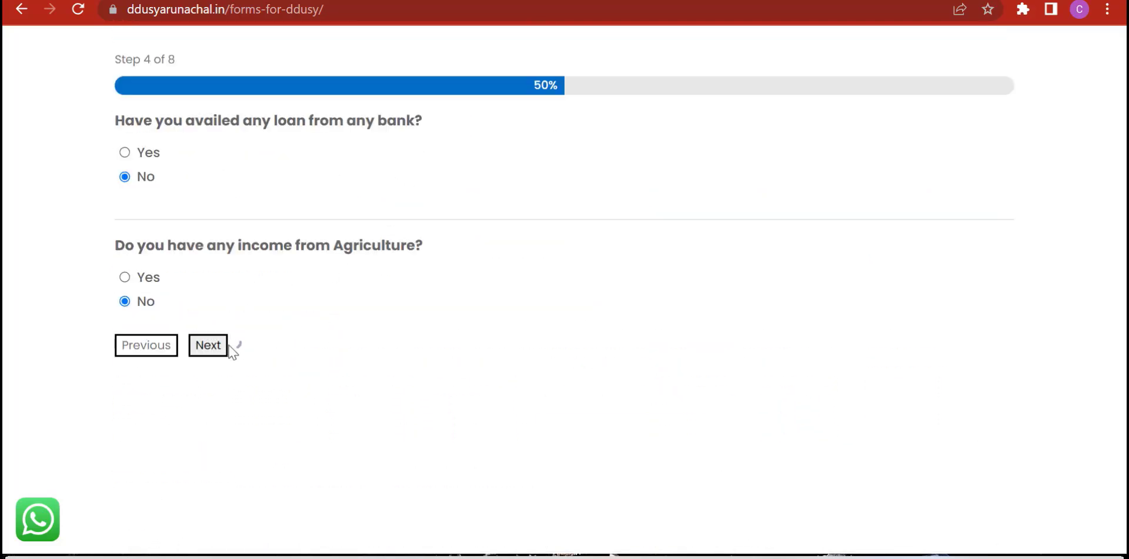
Advance to Step 5 and answer Yes to another family business to view its table
click(209, 345)
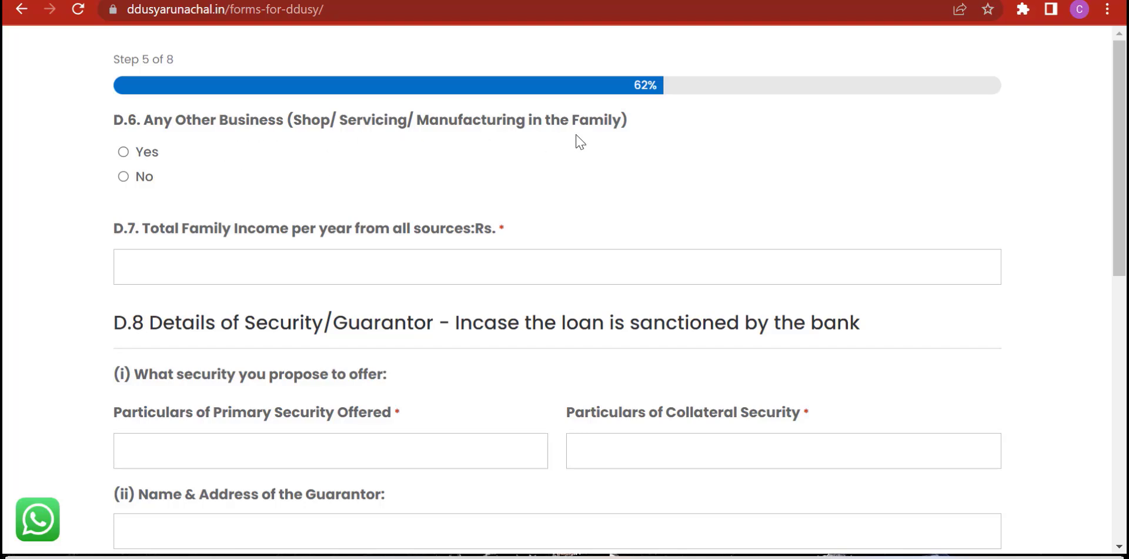
click(122, 151)
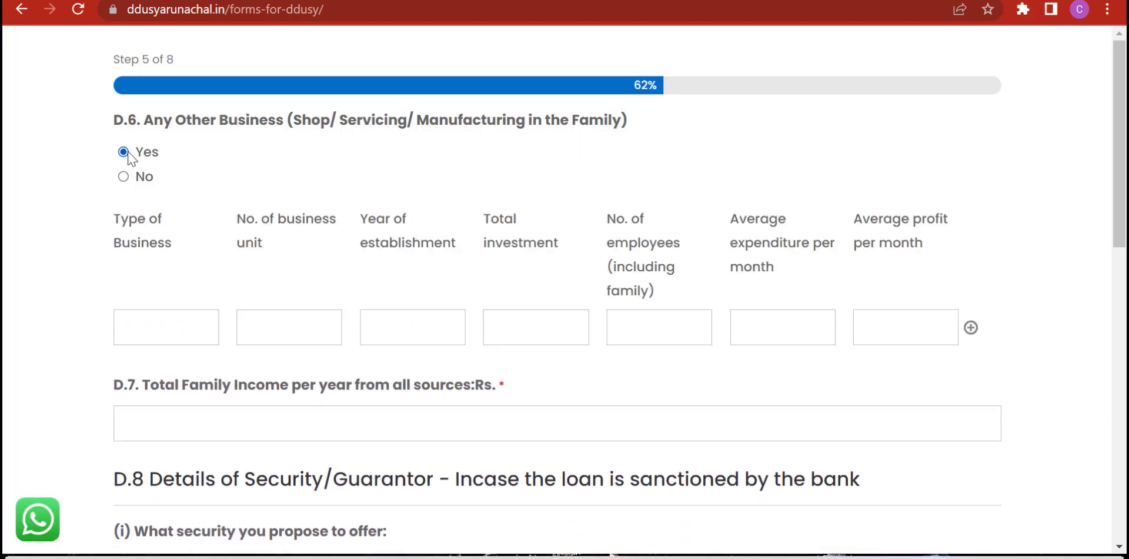
click(174, 326)
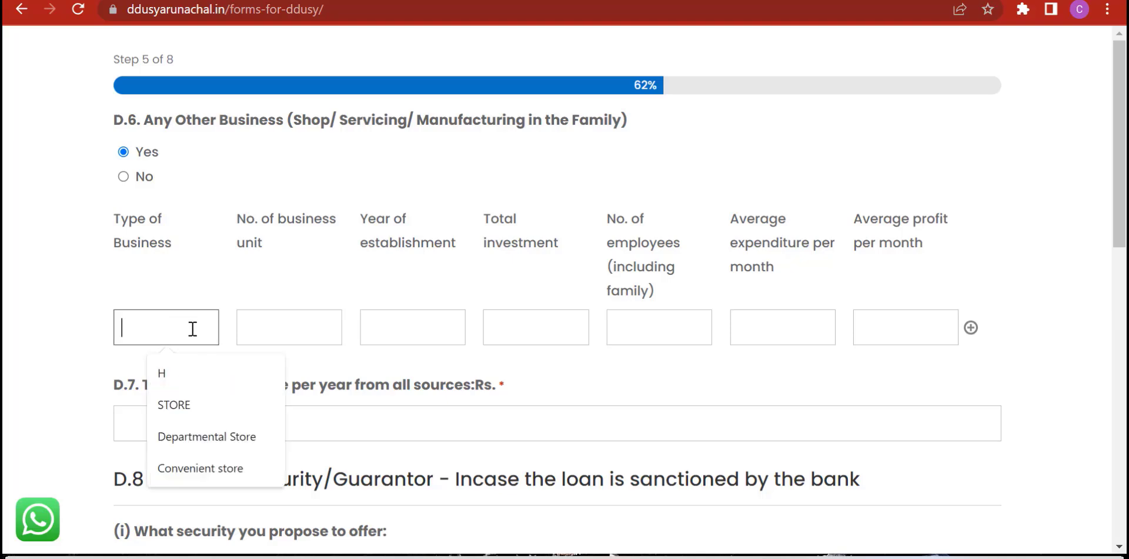
click(300, 324)
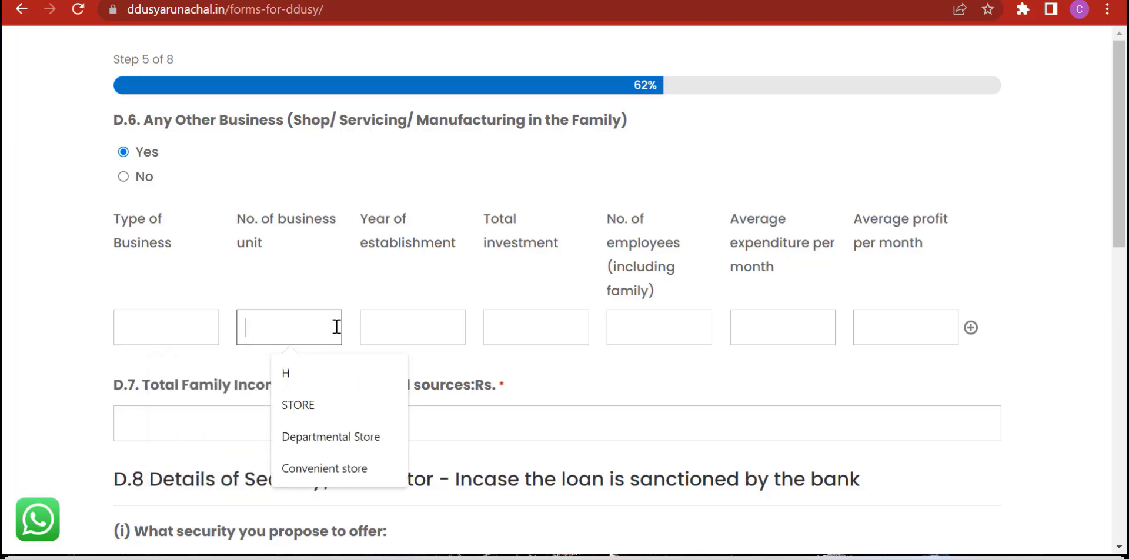
click(427, 338)
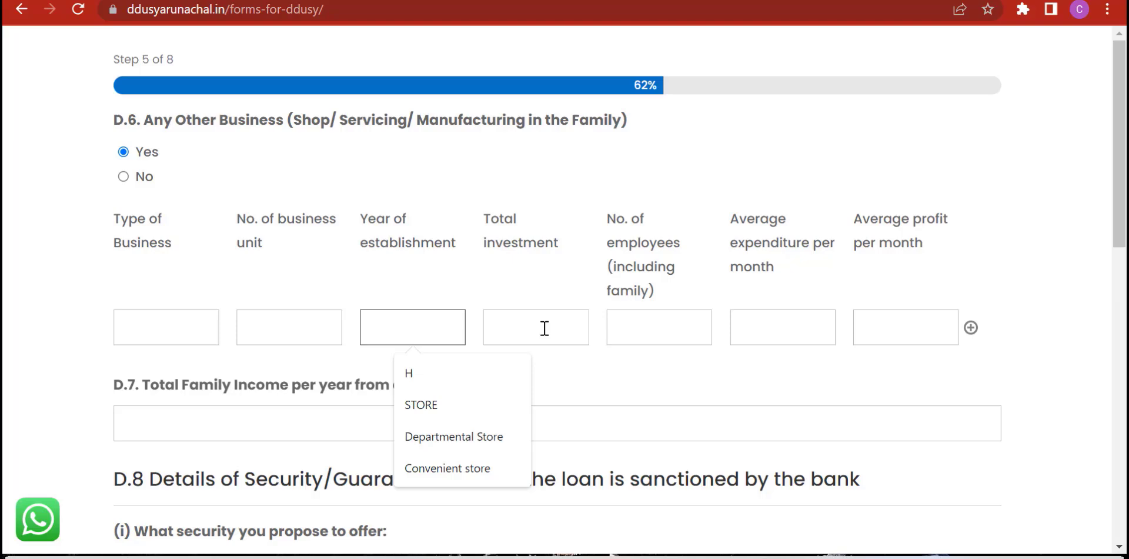
click(550, 325)
click(654, 330)
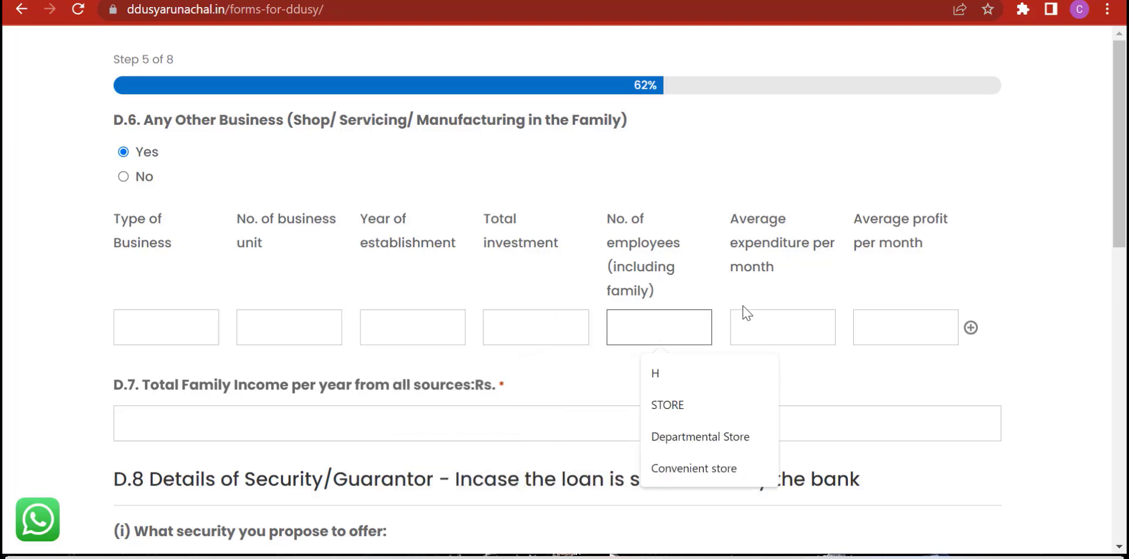
Look over the remaining business-table columns, then answer No to other business
click(785, 322)
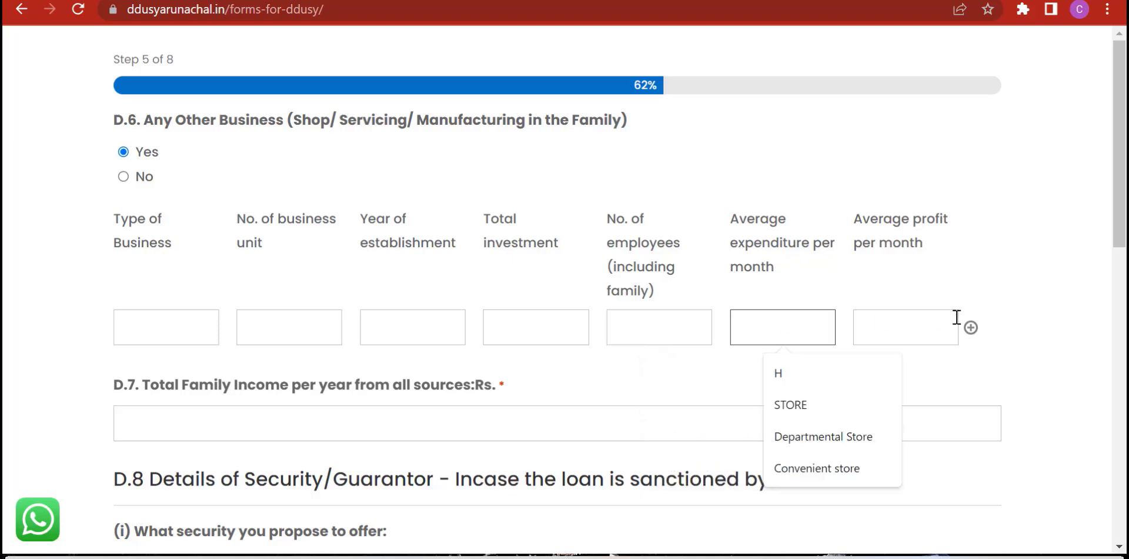
click(937, 330)
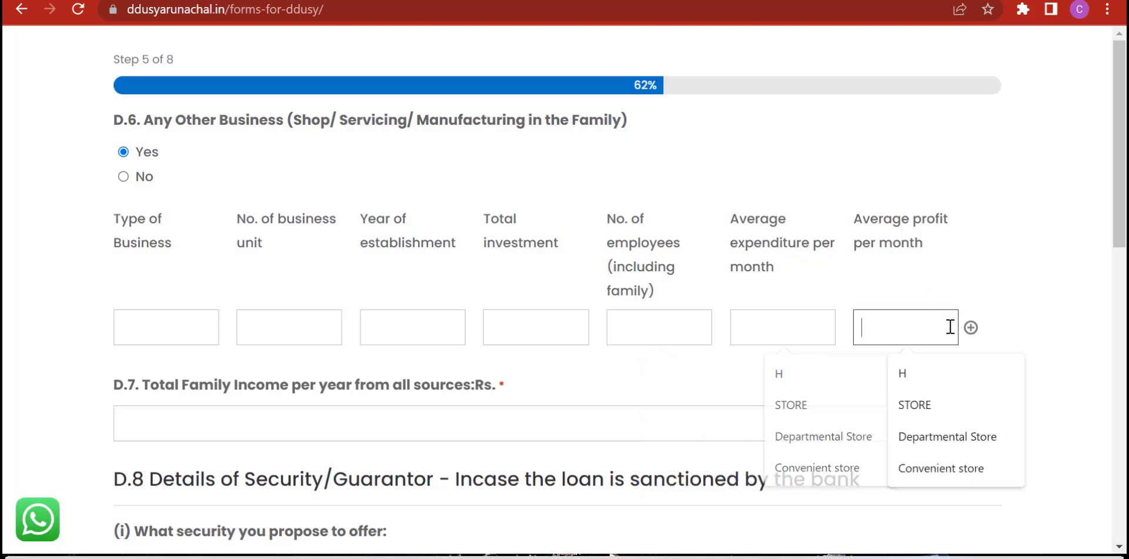
click(1053, 290)
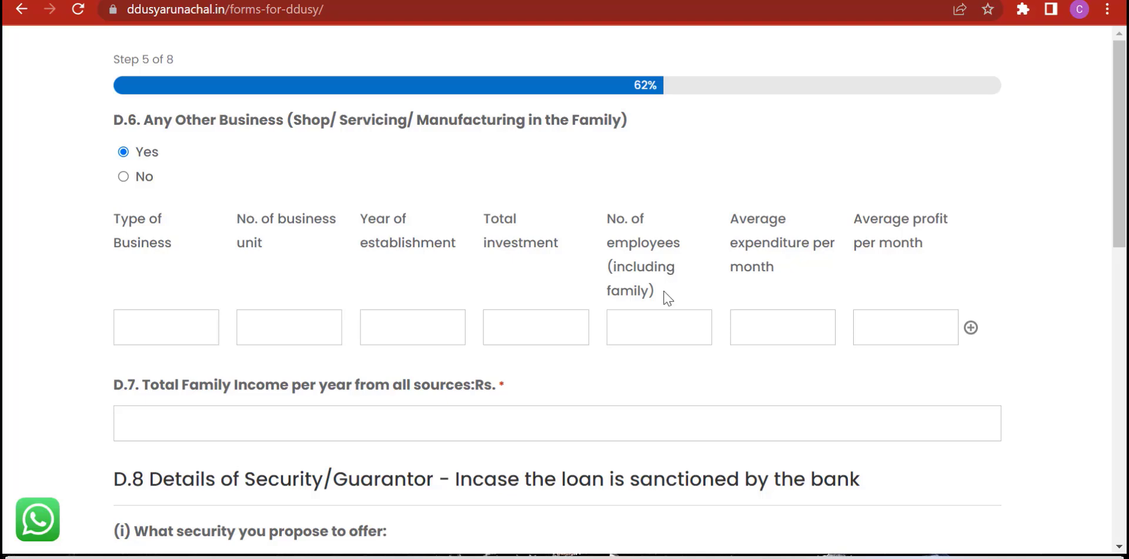
drag(665, 295, 622, 224)
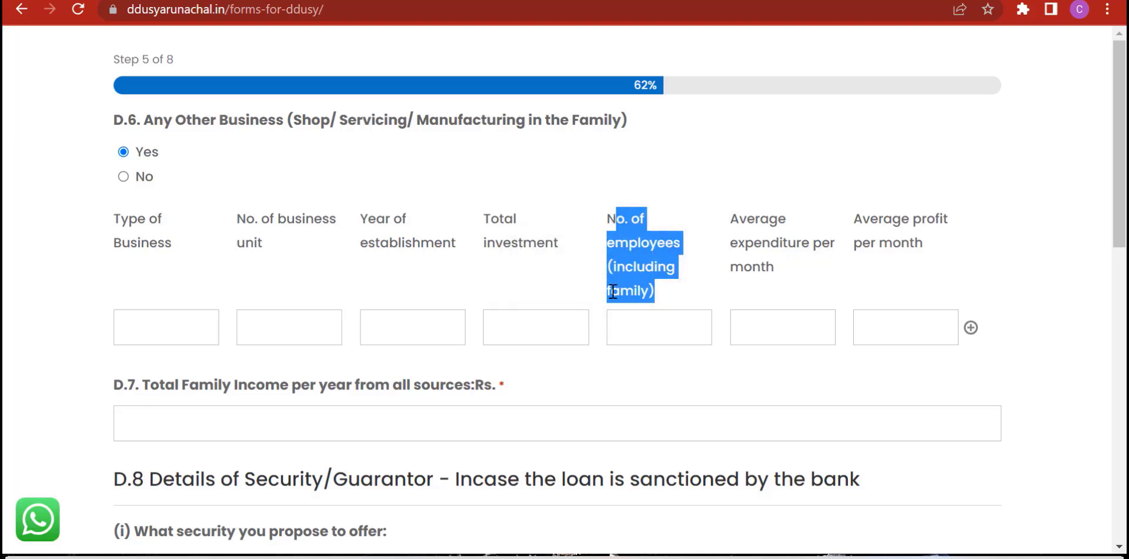
click(403, 266)
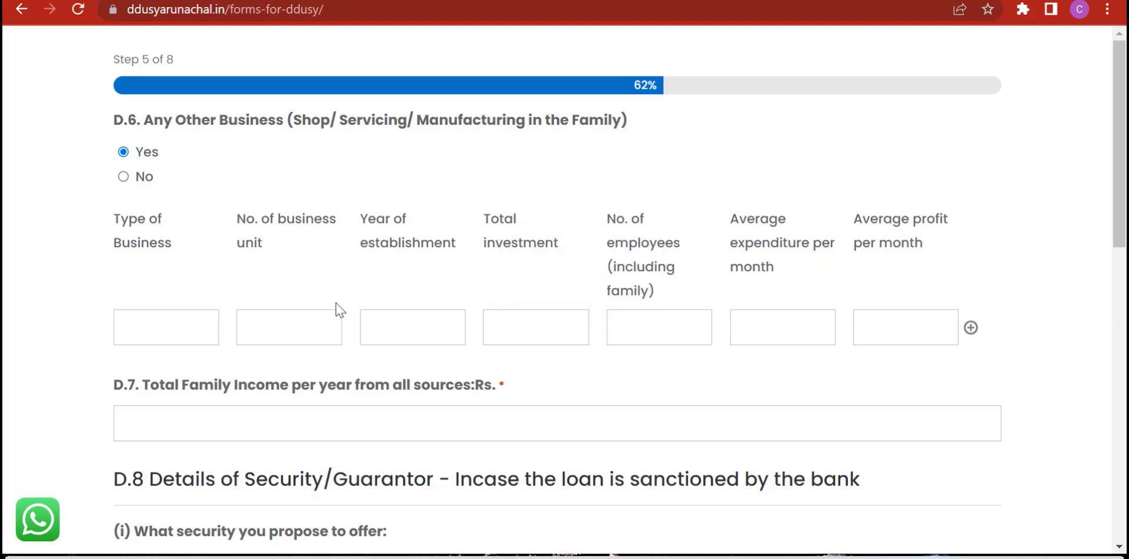
click(123, 176)
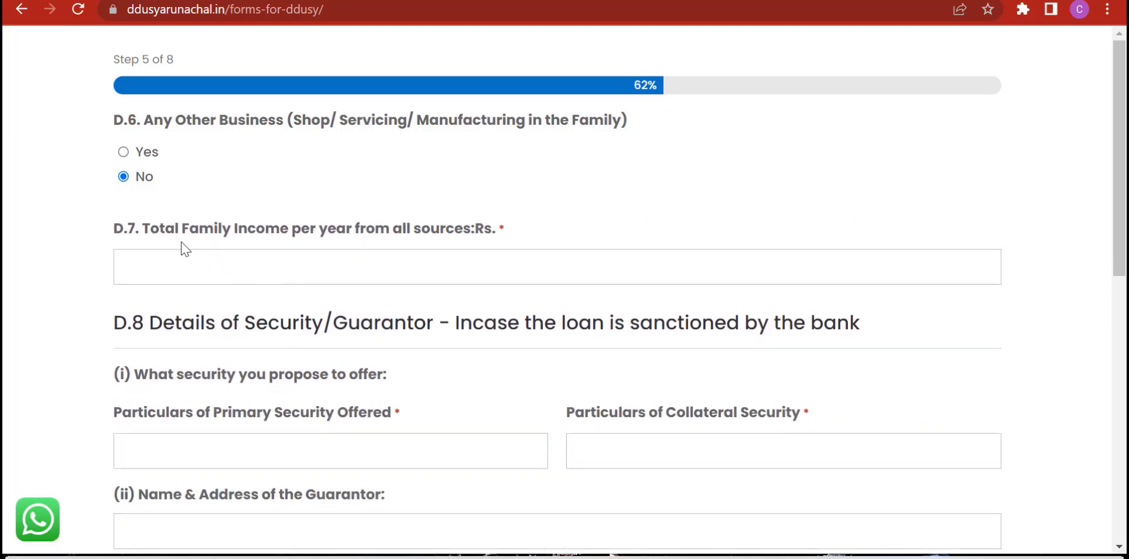
click(340, 276)
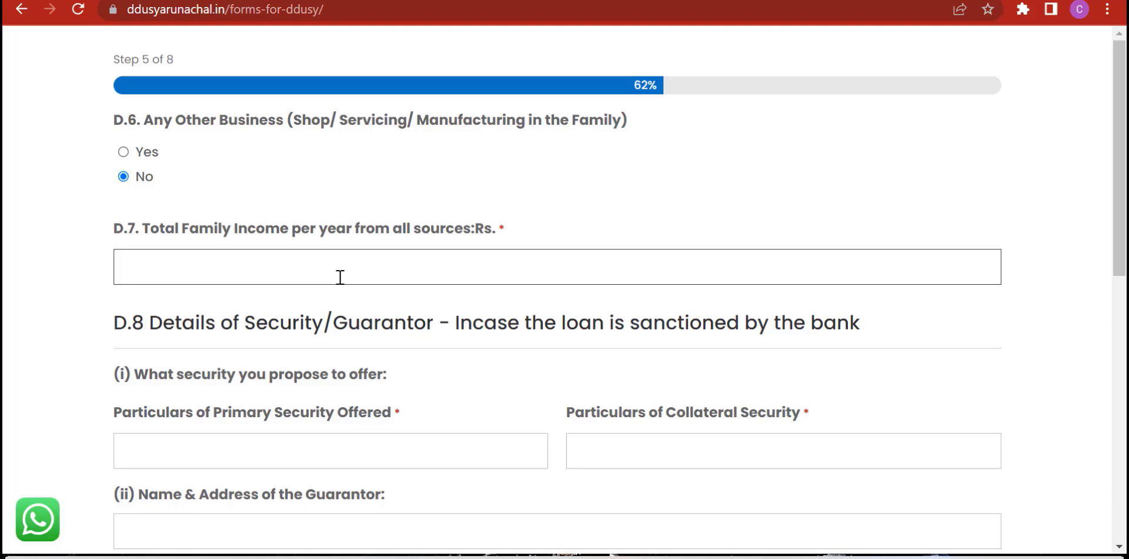
text(00000)
click(689, 202)
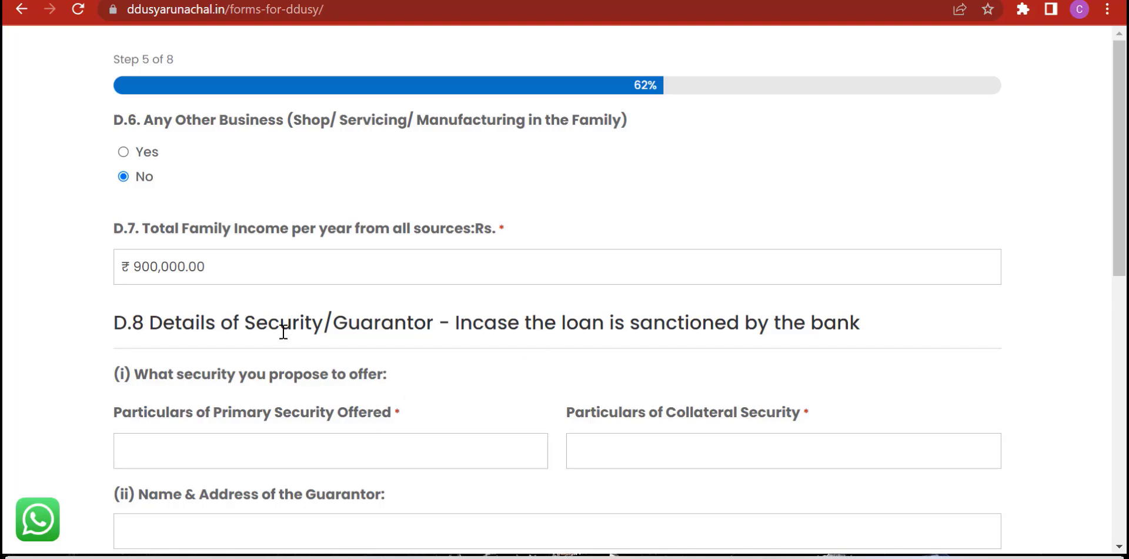
scroll(388, 312, down, 2)
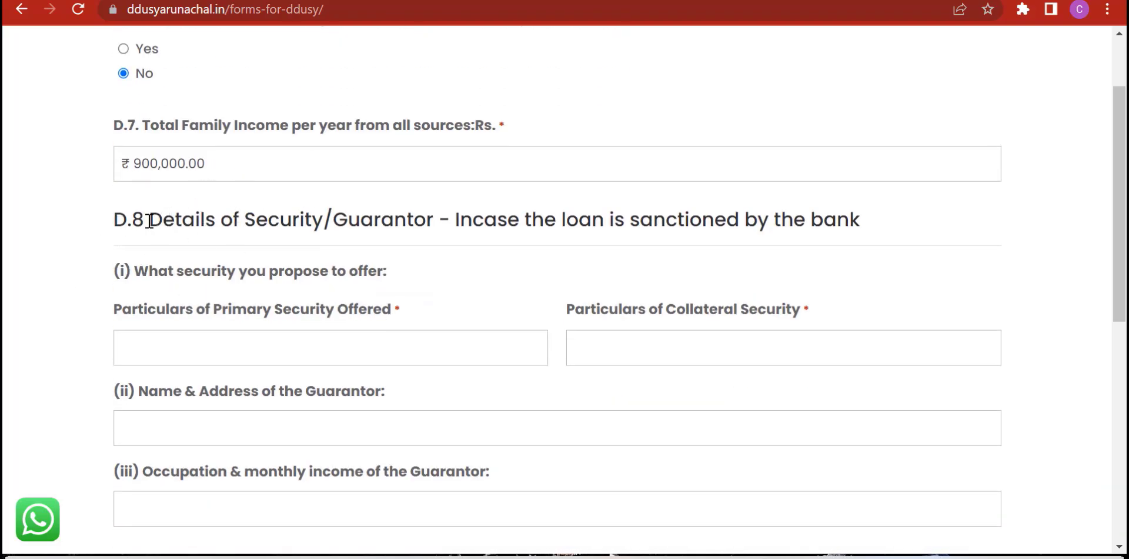
drag(149, 220, 646, 226)
click(924, 217)
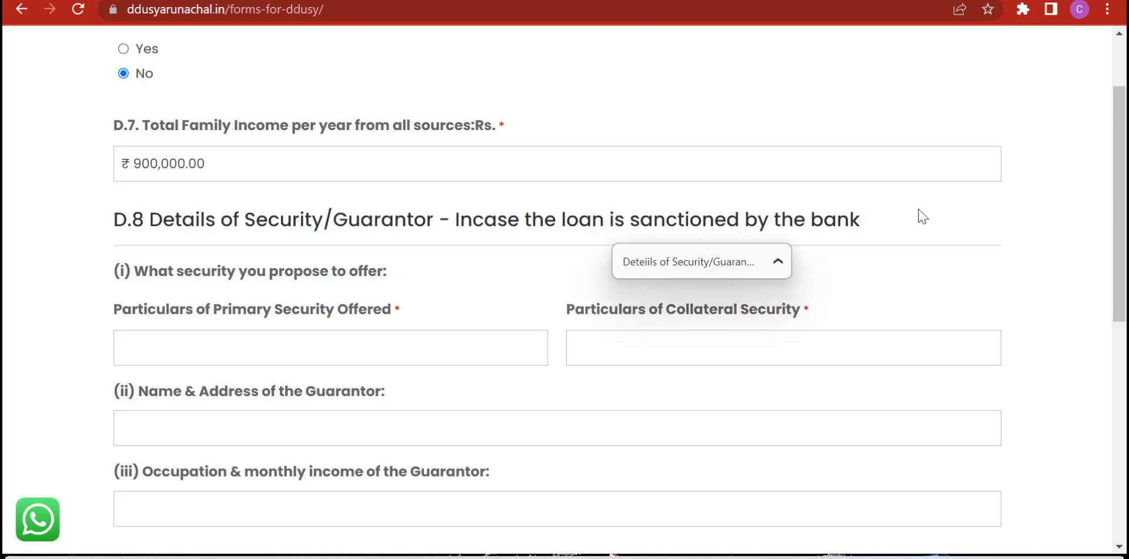
drag(458, 219, 862, 219)
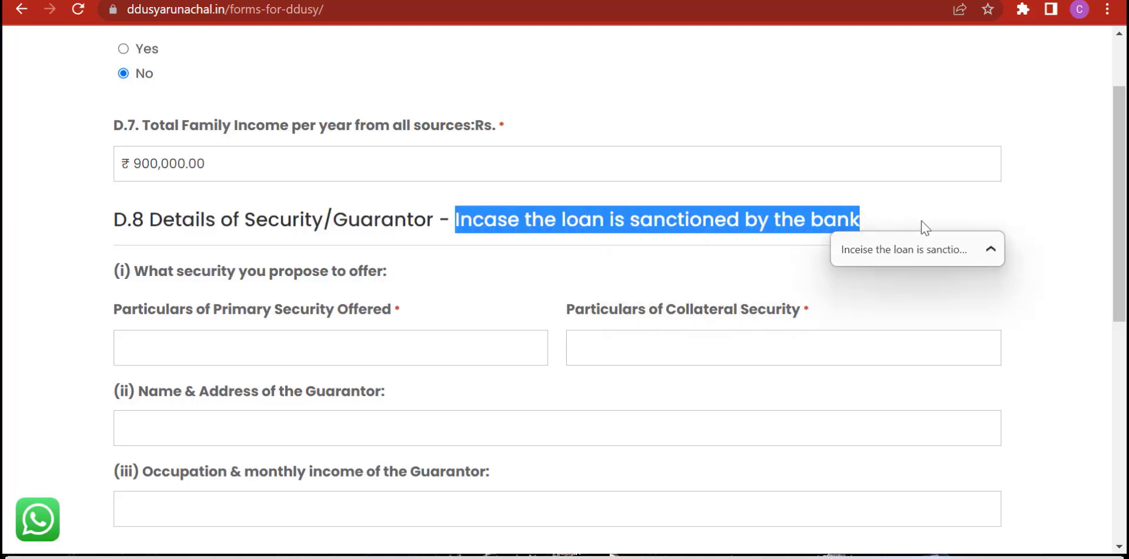
click(955, 196)
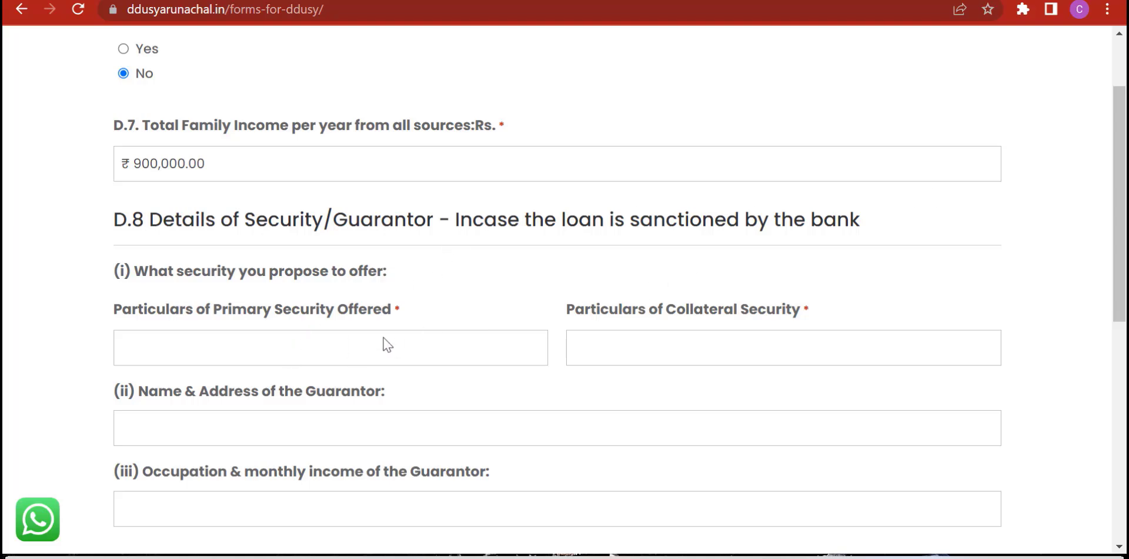
Enter BUILDING as primary security and GOLD as collateral security
scroll(478, 309, down, 2)
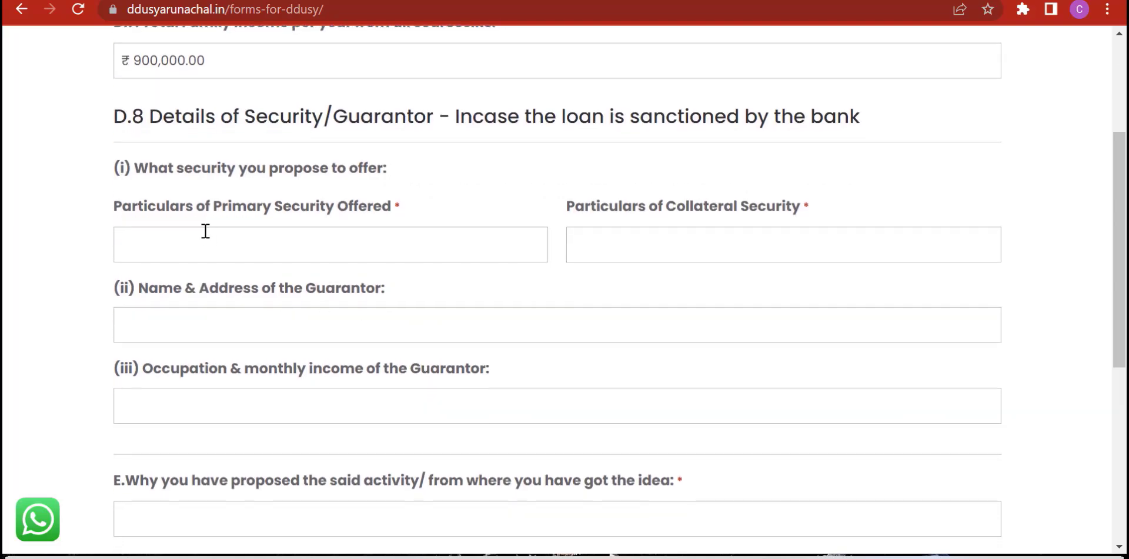
click(229, 237)
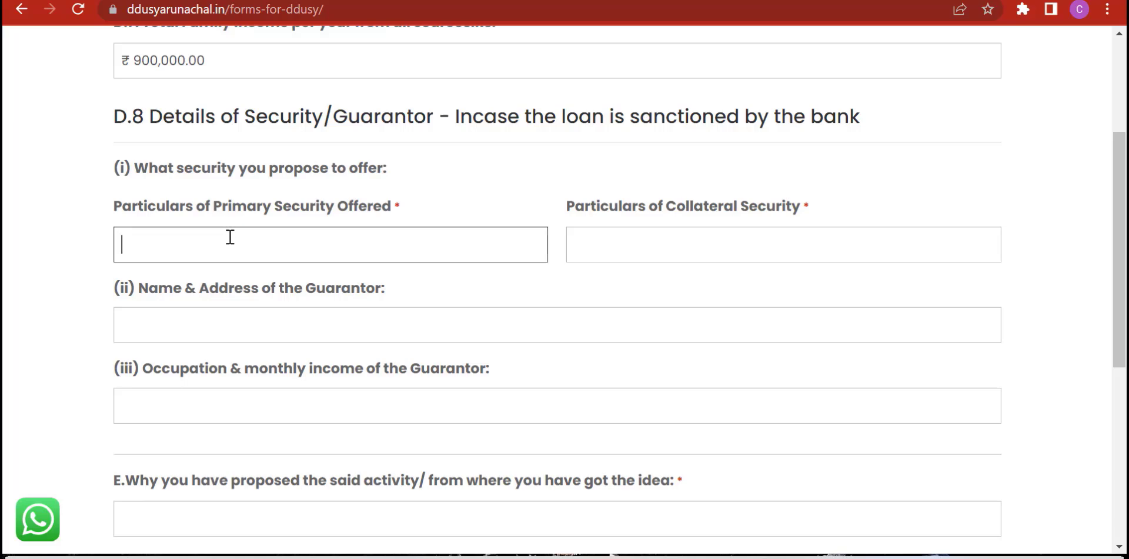
text(BUILDING)
key(Tab)
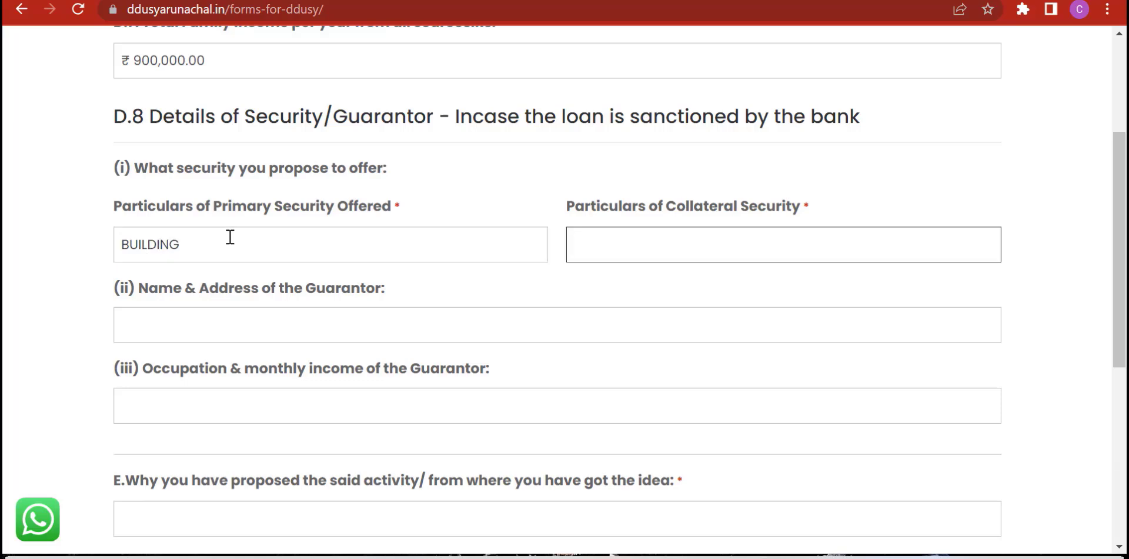
text(GOLD)
Fill in the guarantor's name and address, and occupation GOVT EMPLOYEE with income RS 990000/-
click(284, 316)
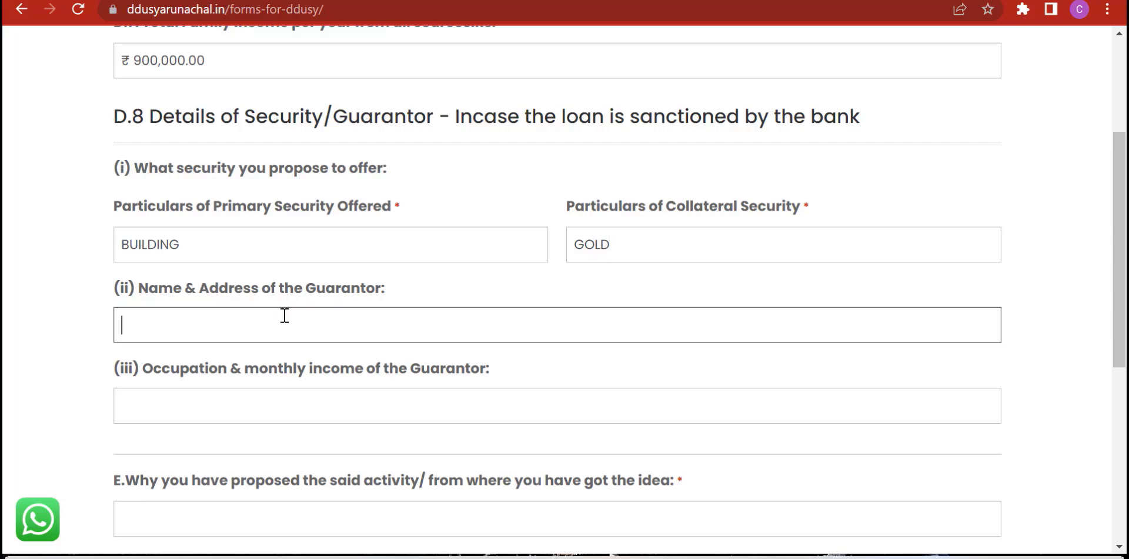
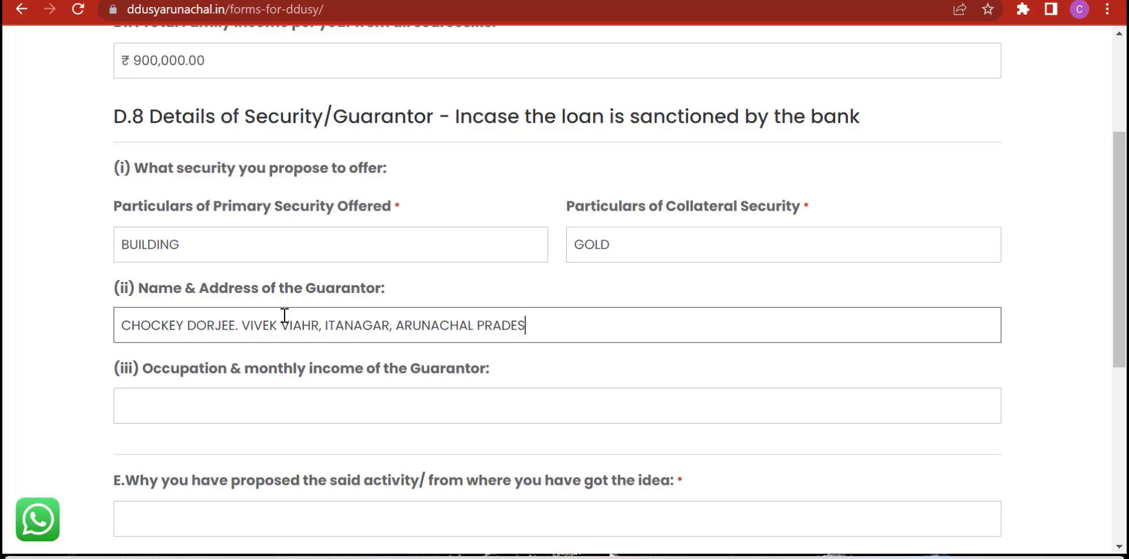
click(269, 411)
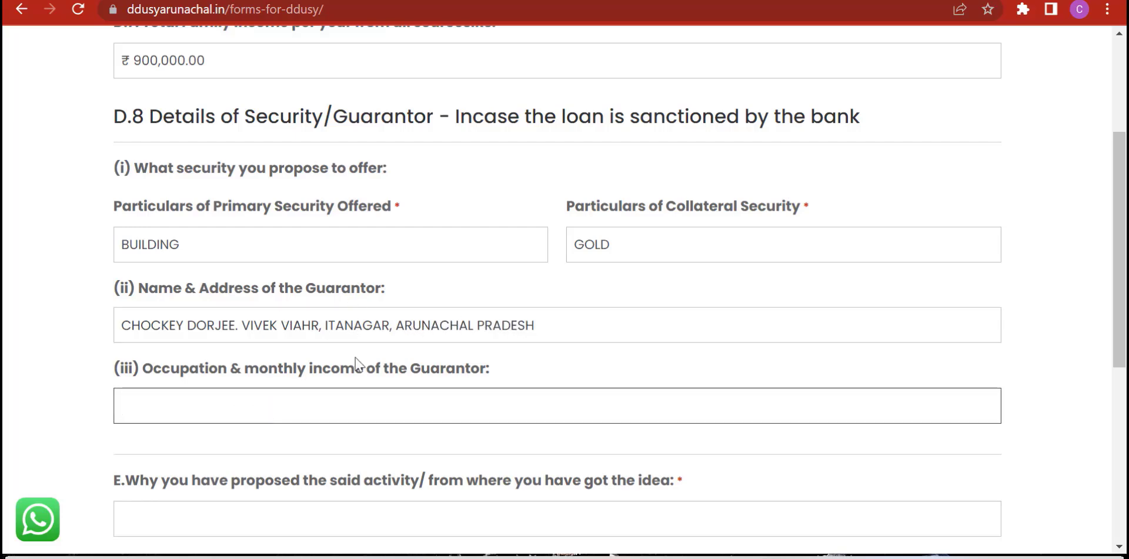
text(GO)
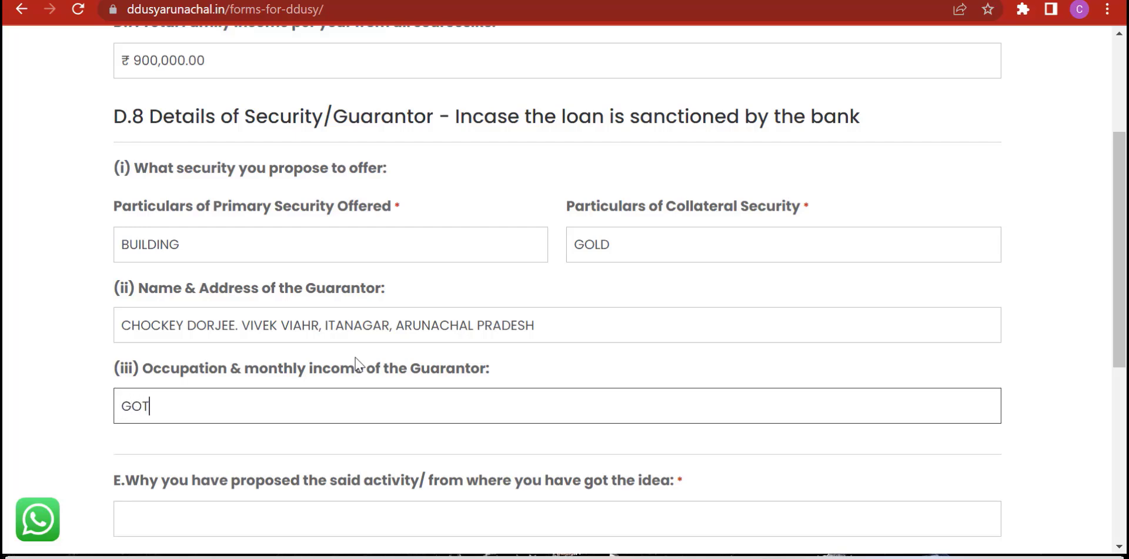
text(VT EMPLOYEE)
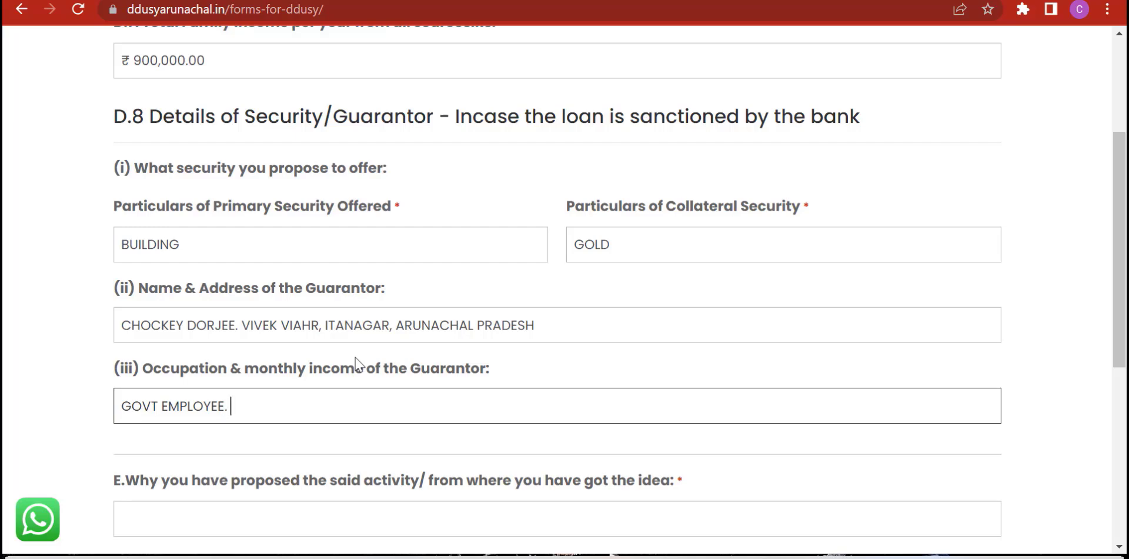
text(. in)
text(ncome)
text(: R)
text(S)
text( 990000/-)
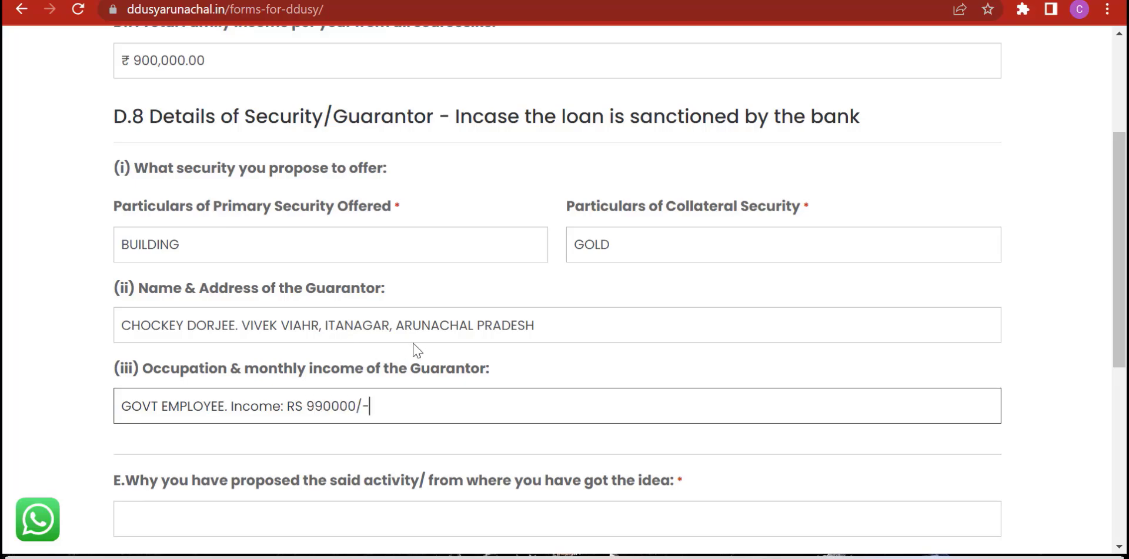
scroll(346, 350, down, 5)
scroll(340, 271, up, 2)
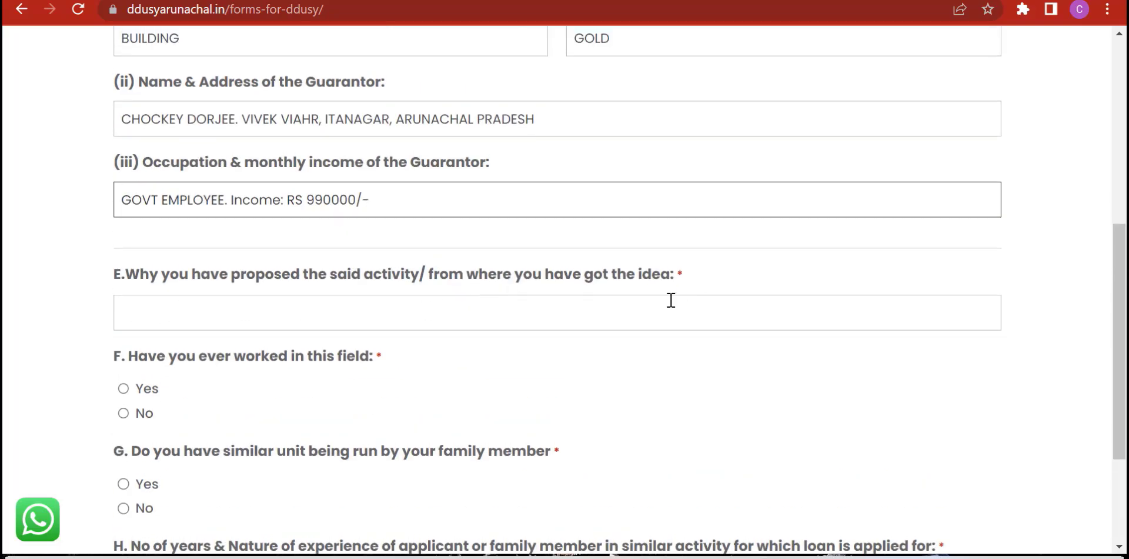
Answer the idea-source question with 'FROM FREINDS'
click(652, 322)
text(FROM)
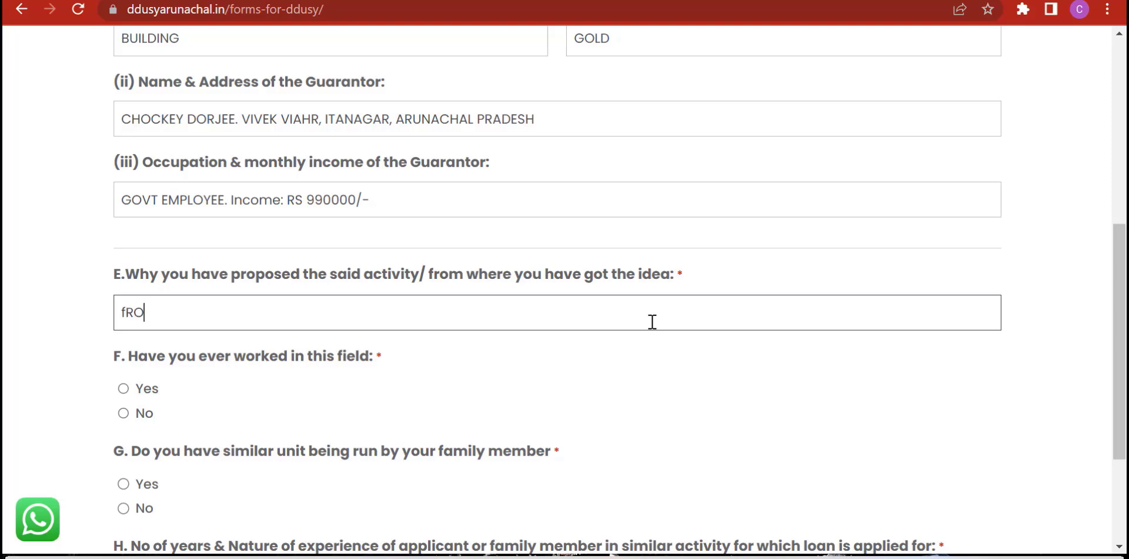
key(BackSpace)
key(BackSpace)
key(BackSpace)
text(ROM FREID)
text(IE)
text(NDS)
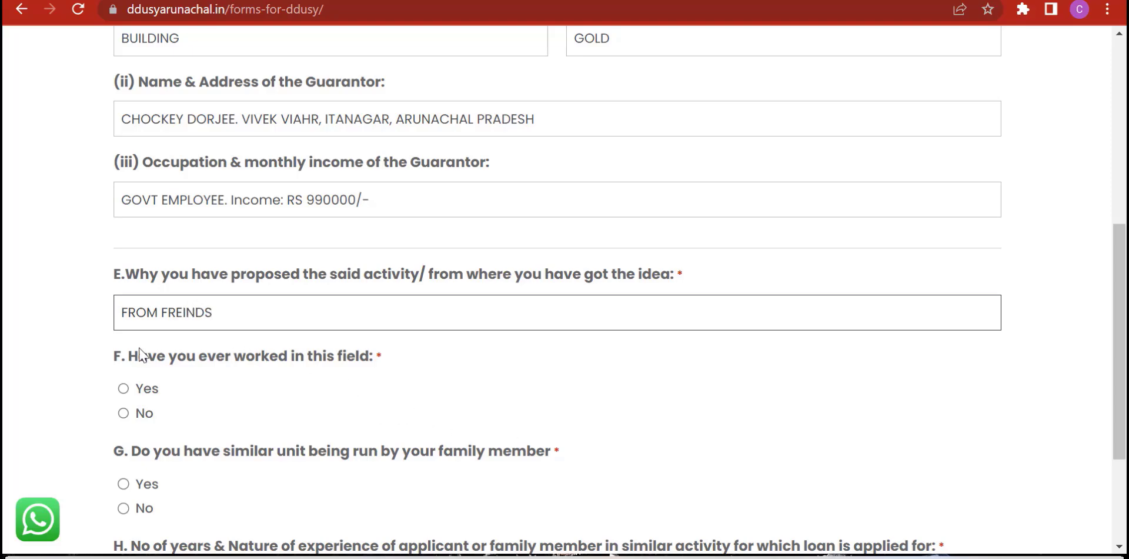
Answer No to prior work in this field and Yes to family running a similar unit
click(123, 413)
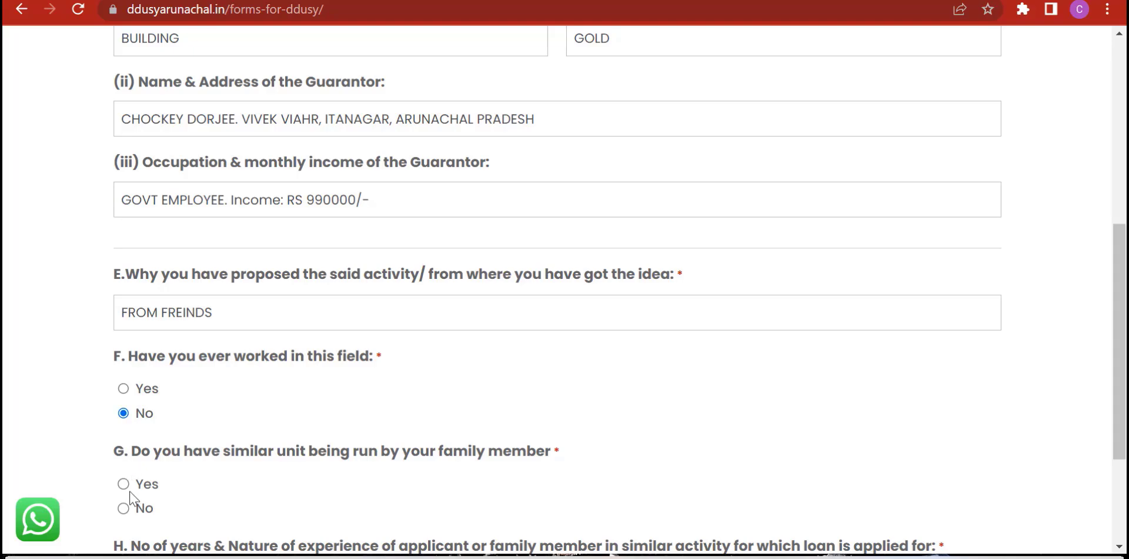
click(124, 507)
click(123, 388)
scroll(244, 400, down, 3)
click(124, 234)
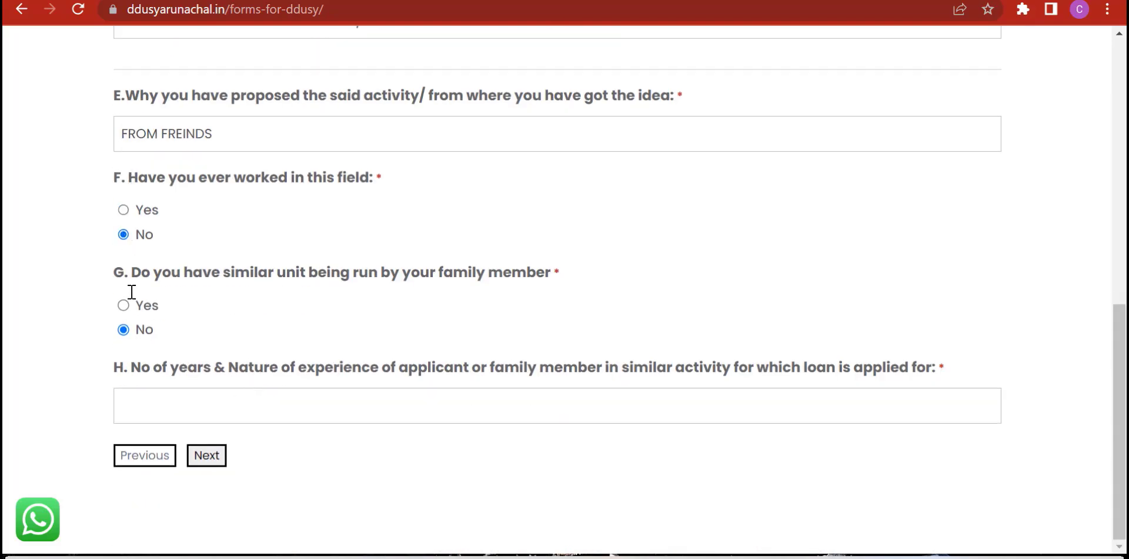
click(123, 304)
click(123, 329)
click(124, 305)
Describe 4 years of experience running a homestay and go to the next step
click(285, 394)
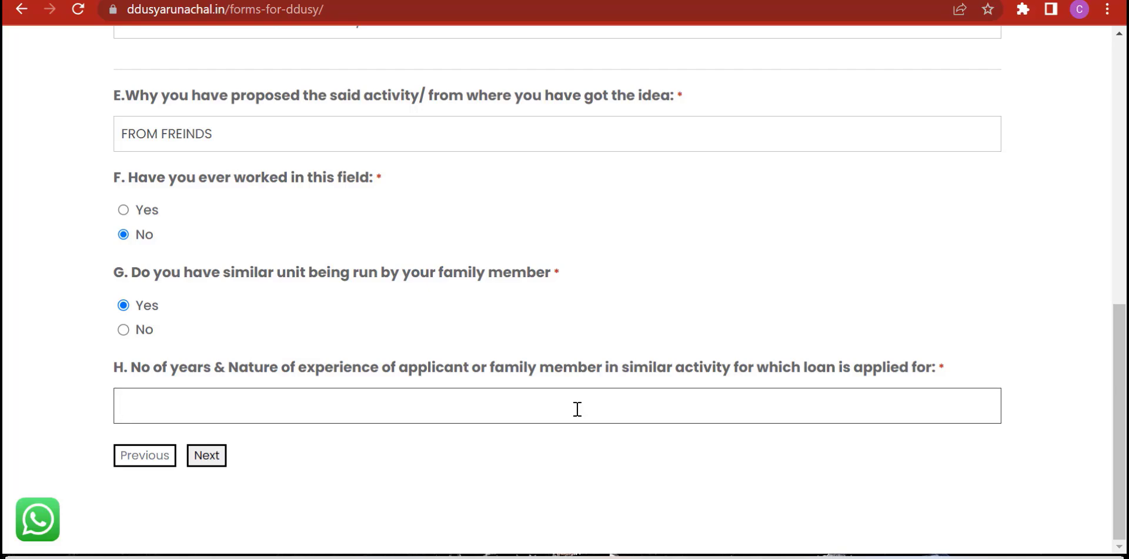
text(YEARS. RUNNING HOM)
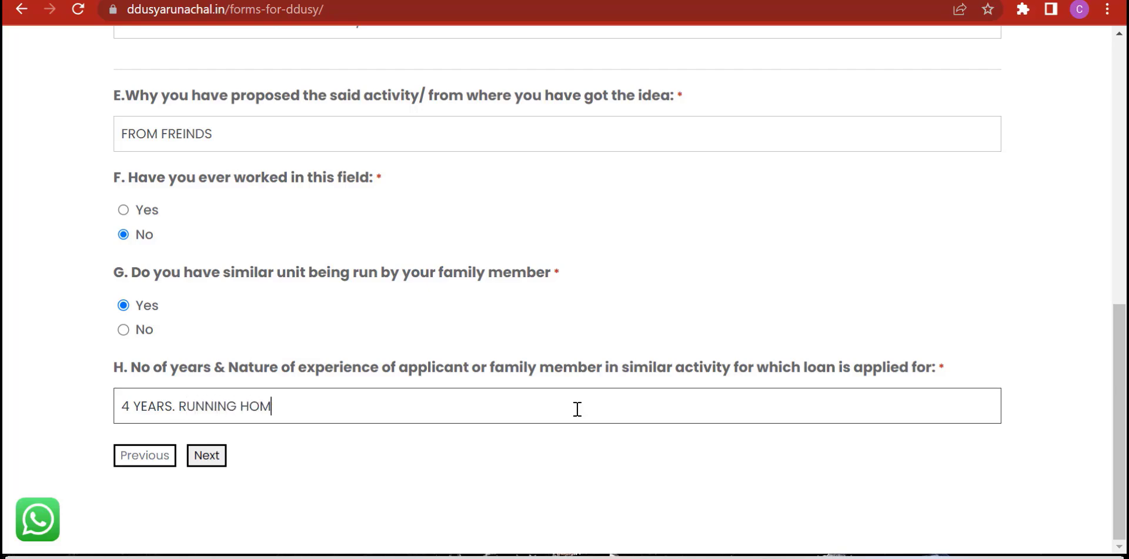
text(ESTAY NAME )
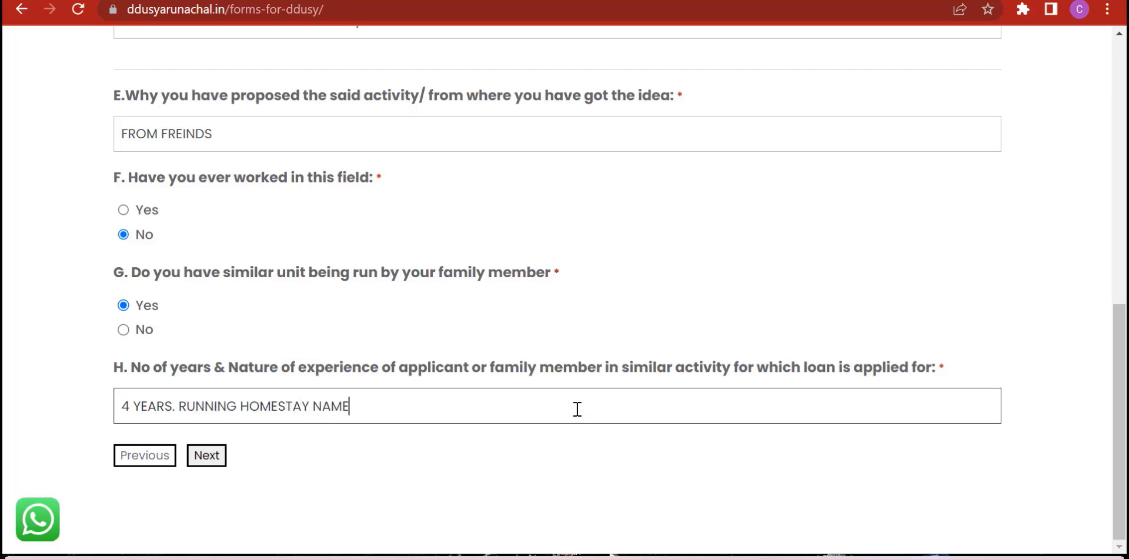
text(XYZ)
click(226, 453)
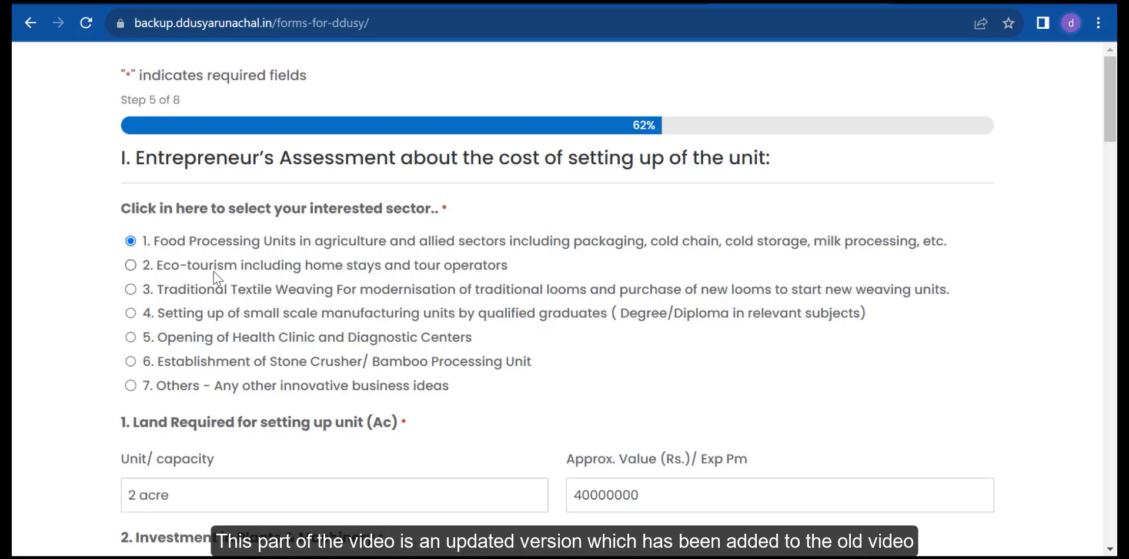
Review the Step 5 of 8 form and highlight the 'From where you purchase/ hire' label
scroll(401, 244, down, 20)
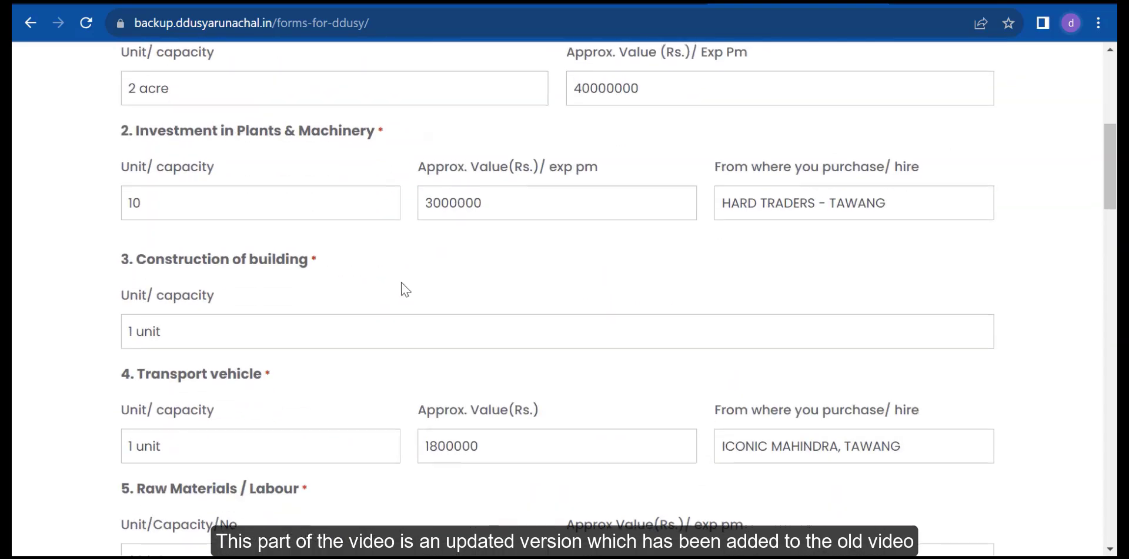
scroll(429, 352, up, 20)
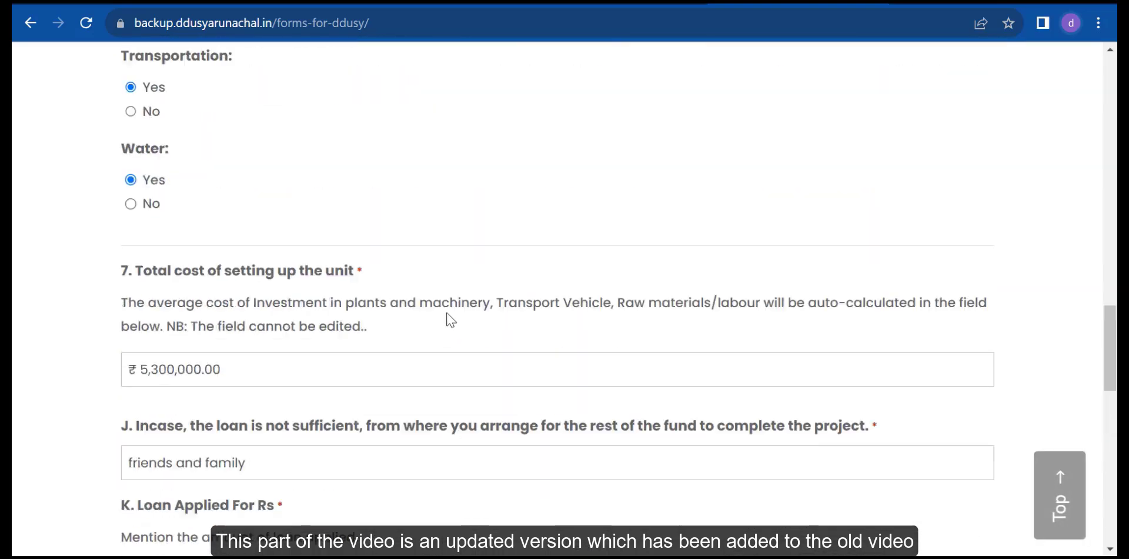
drag(194, 118, 112, 115)
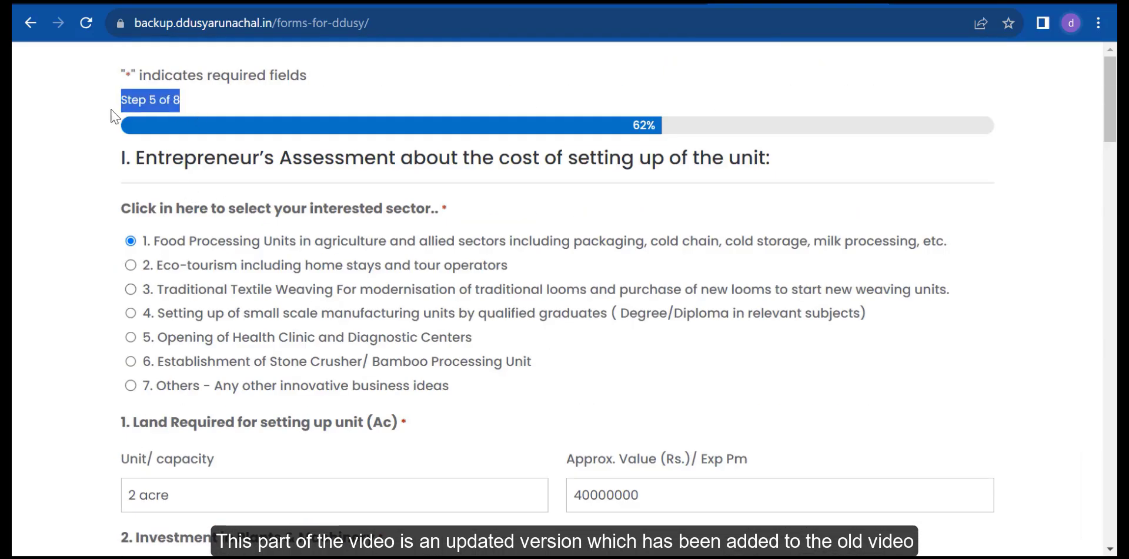
click(197, 113)
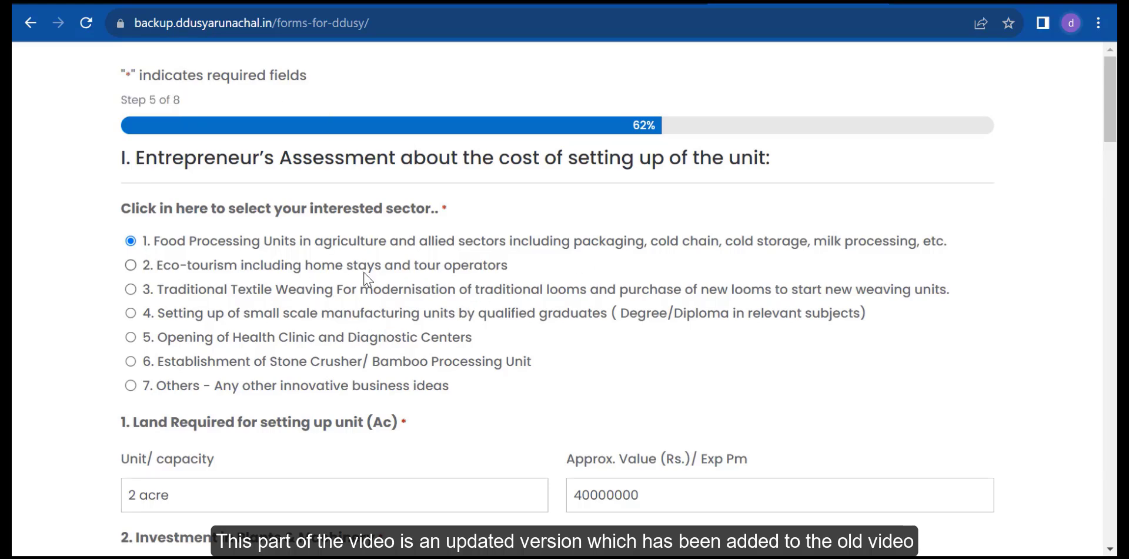
scroll(382, 305, down, 3)
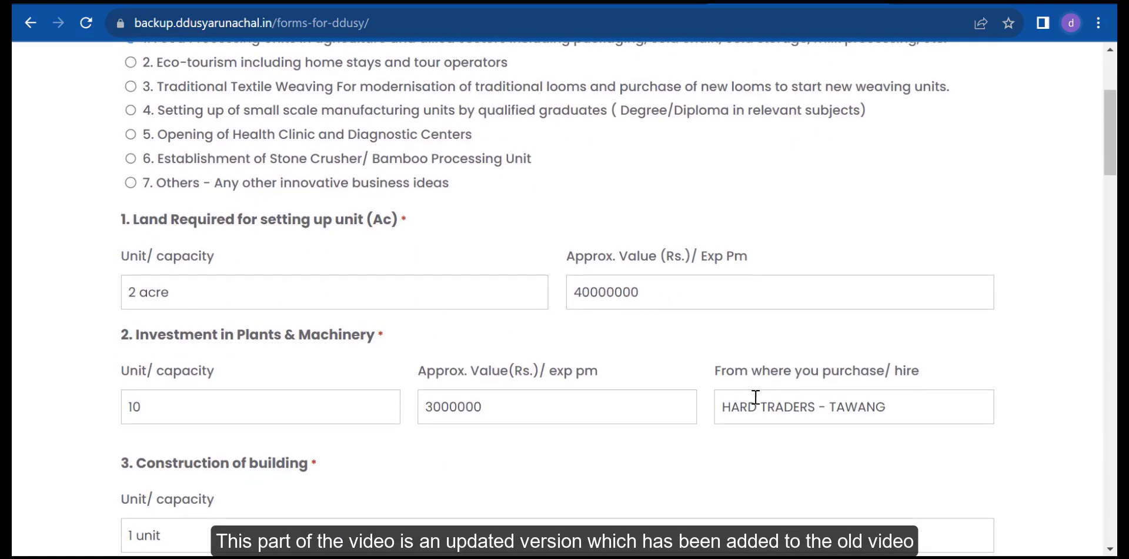
mouse_move(709, 379)
mouse_down()
mouse_move(937, 386)
mouse_move(891, 371)
mouse_move(718, 374)
mouse_up()
click(929, 365)
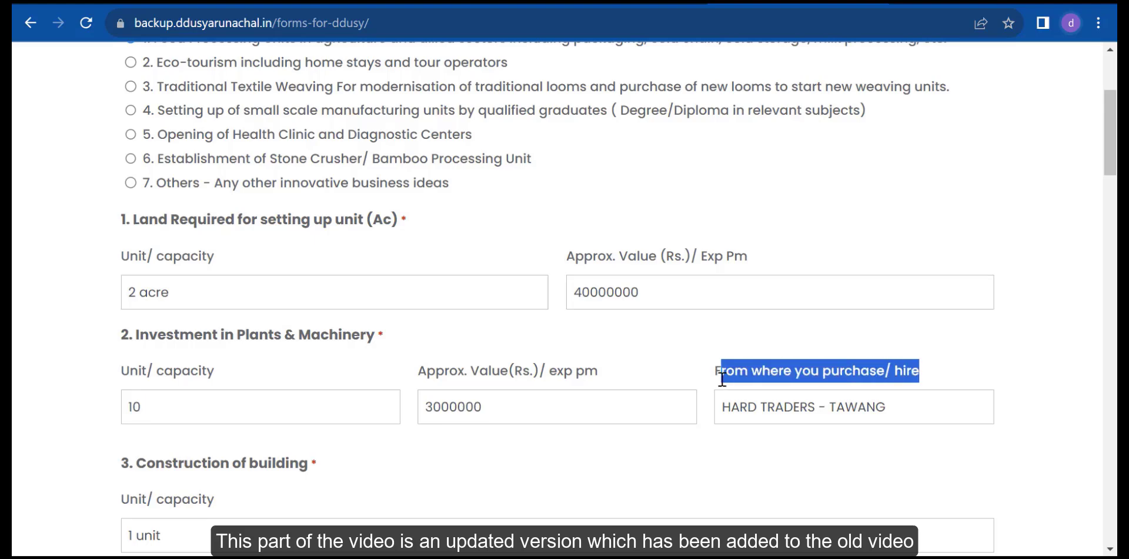
Highlight the machinery supplier entry 'HARD TRADERS - TAWANG'
click(936, 403)
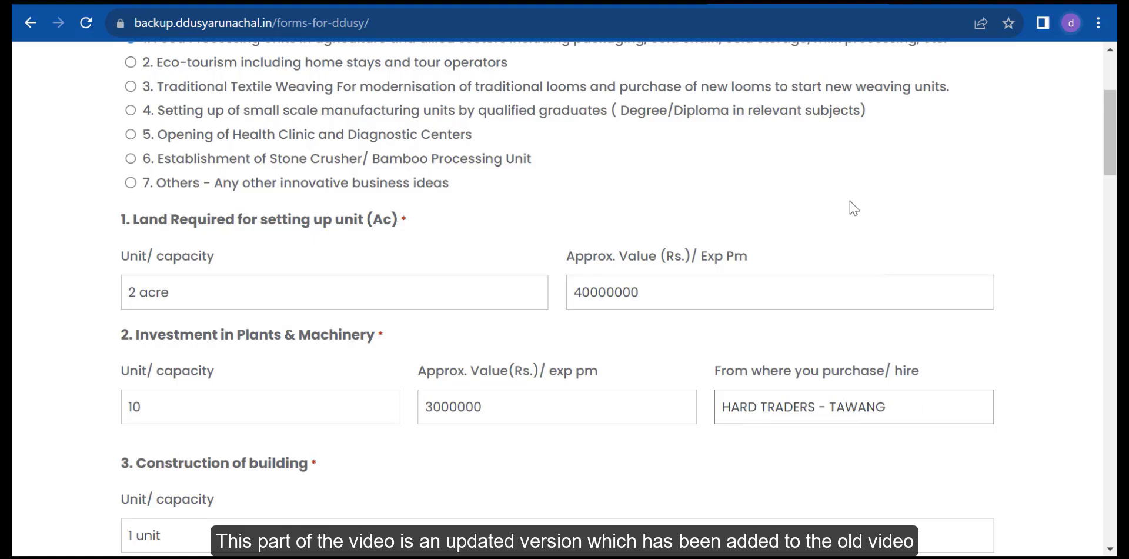
scroll(864, 388, down, 3)
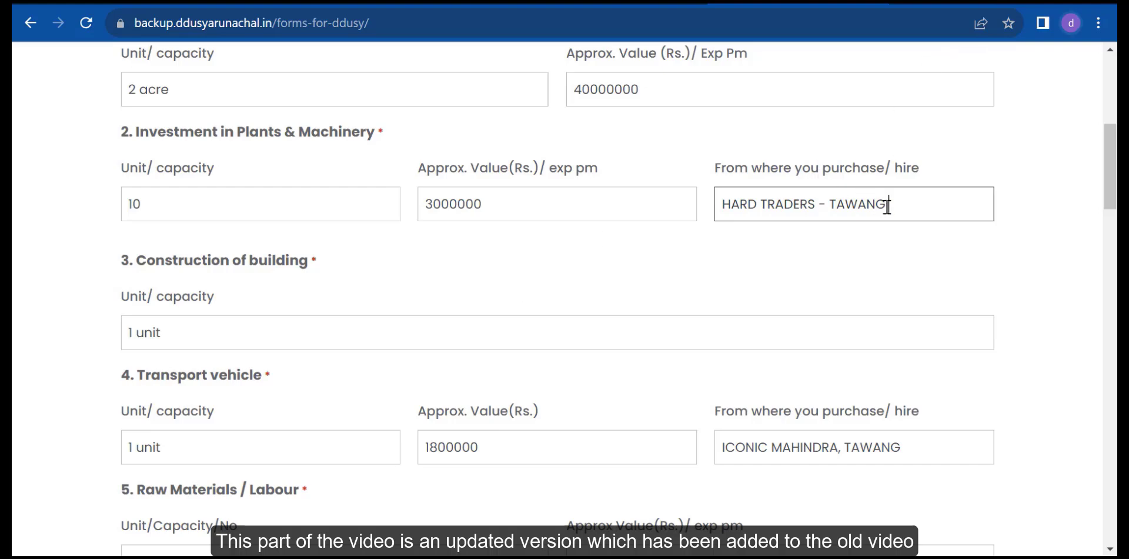
drag(887, 204, 699, 218)
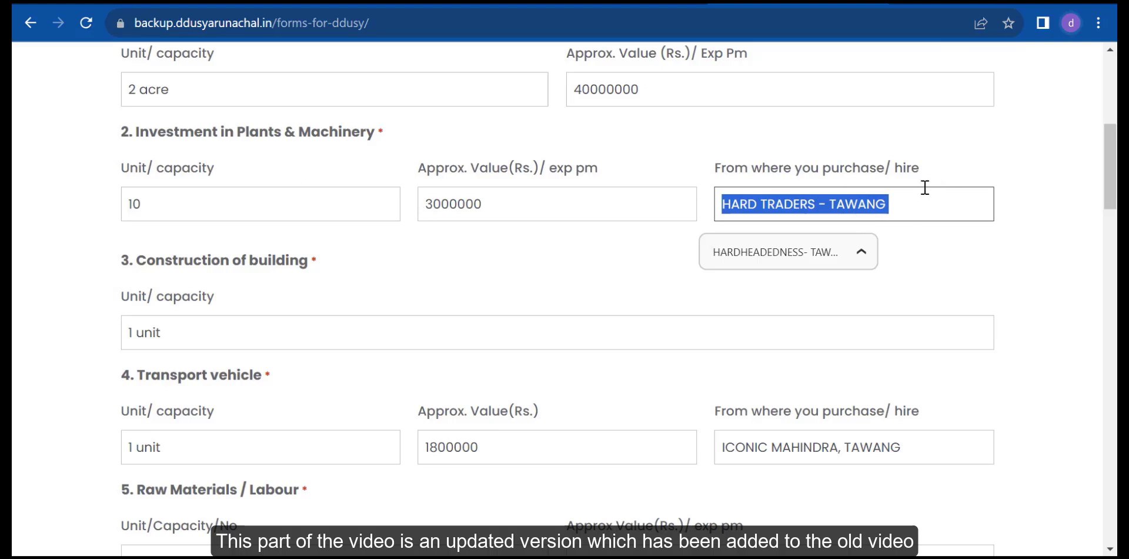
click(909, 206)
drag(910, 206, 713, 214)
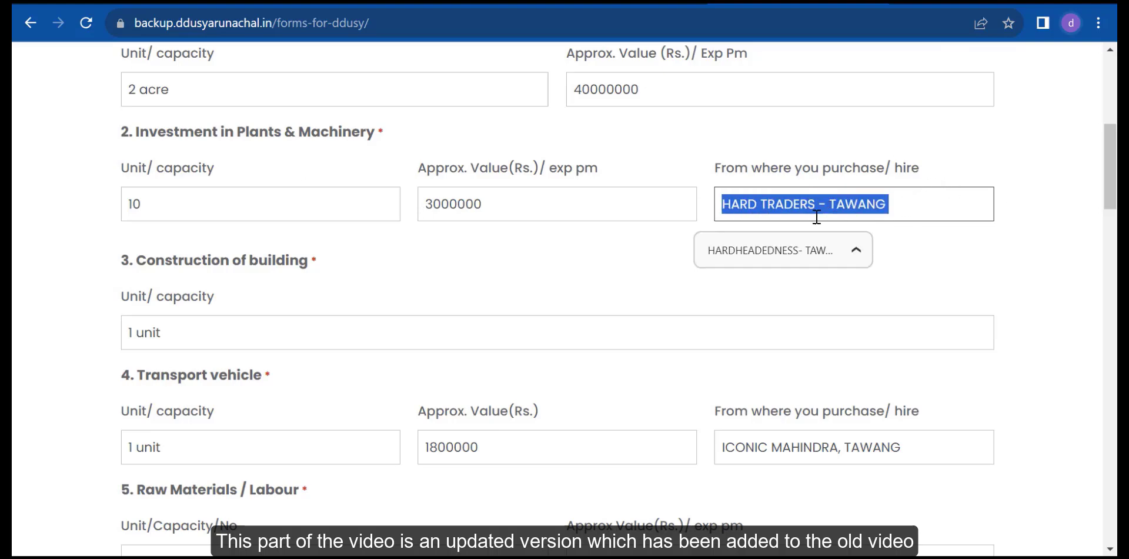
click(902, 215)
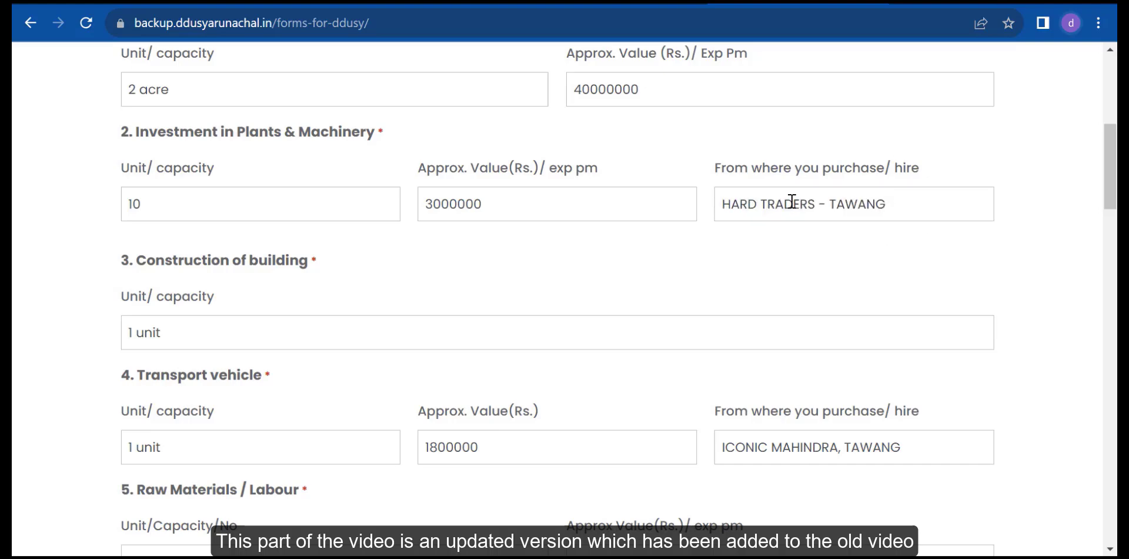
click(891, 202)
drag(891, 203, 695, 214)
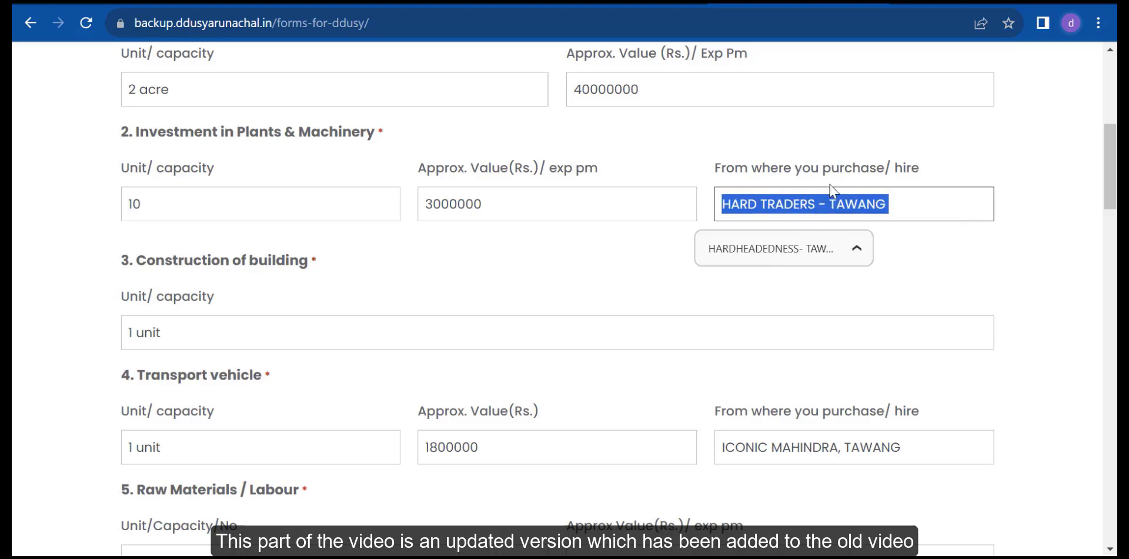
click(927, 176)
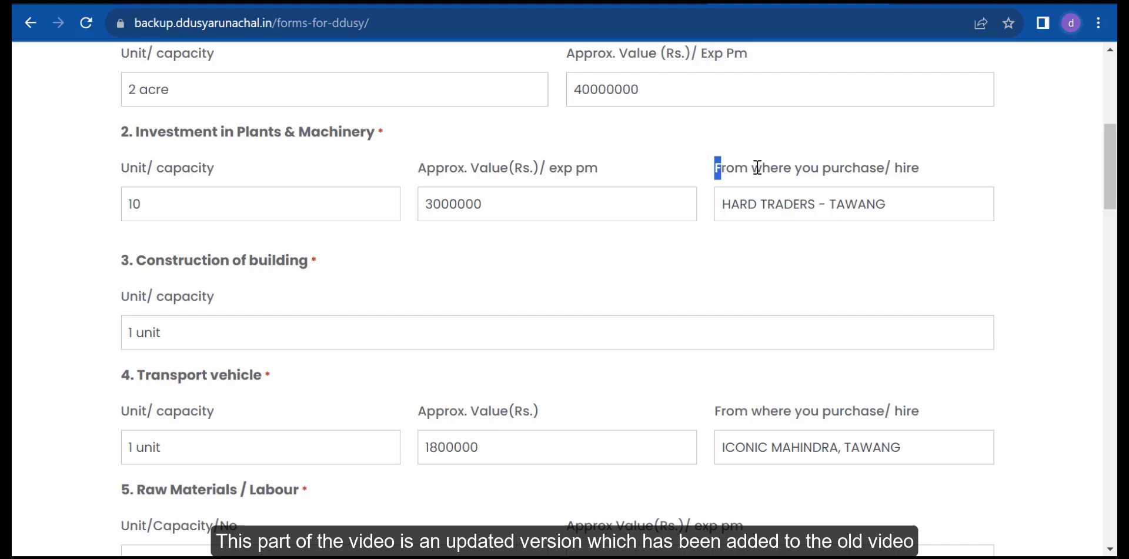
Highlight the vehicle supplier entry 'ICONIC MAHINDRA, TAWANG' and its purchase/hire label
drag(757, 168, 920, 168)
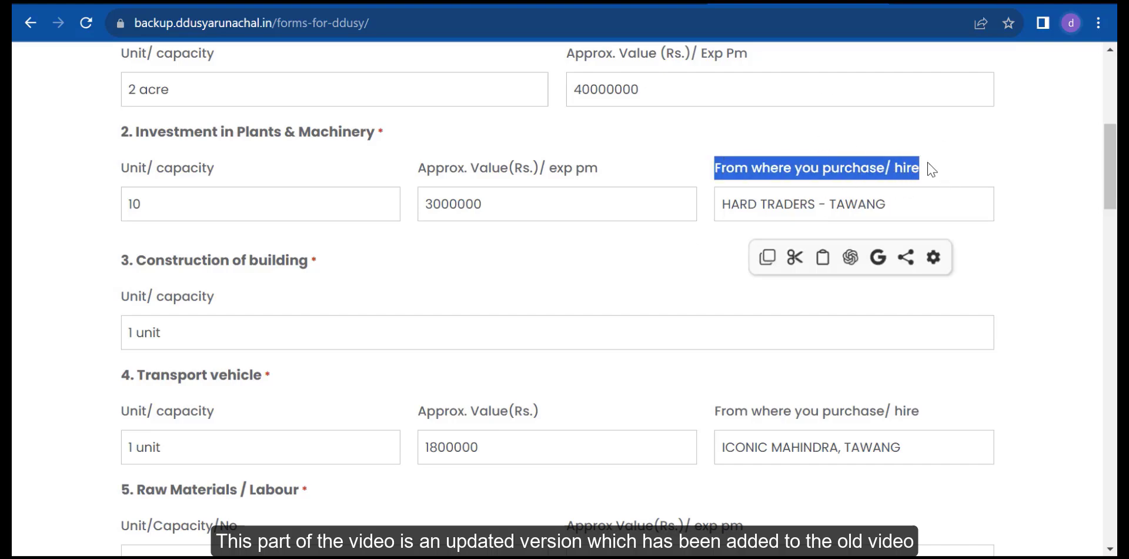
click(927, 182)
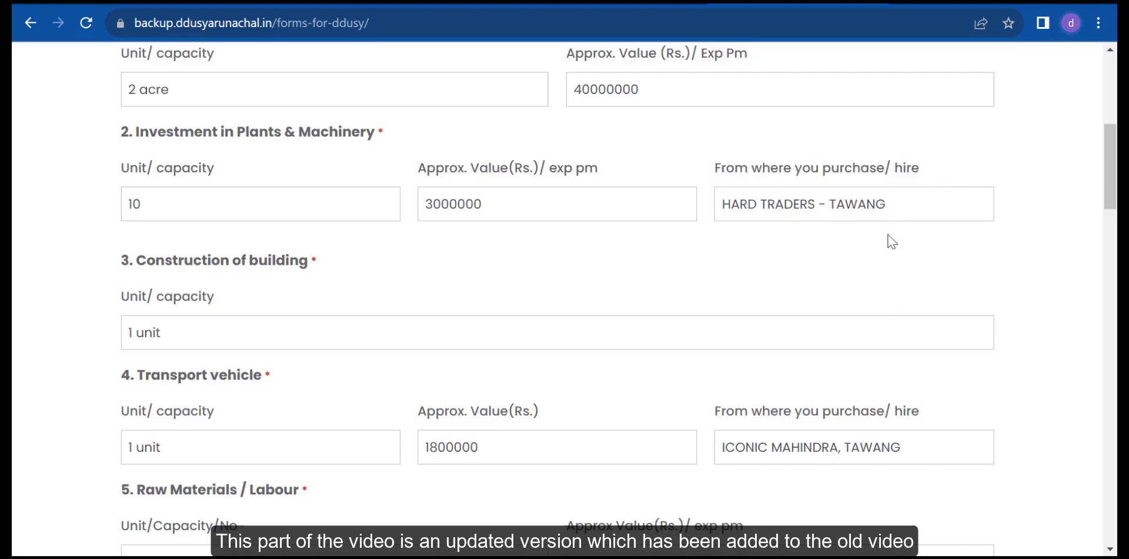
scroll(850, 262, down, 2)
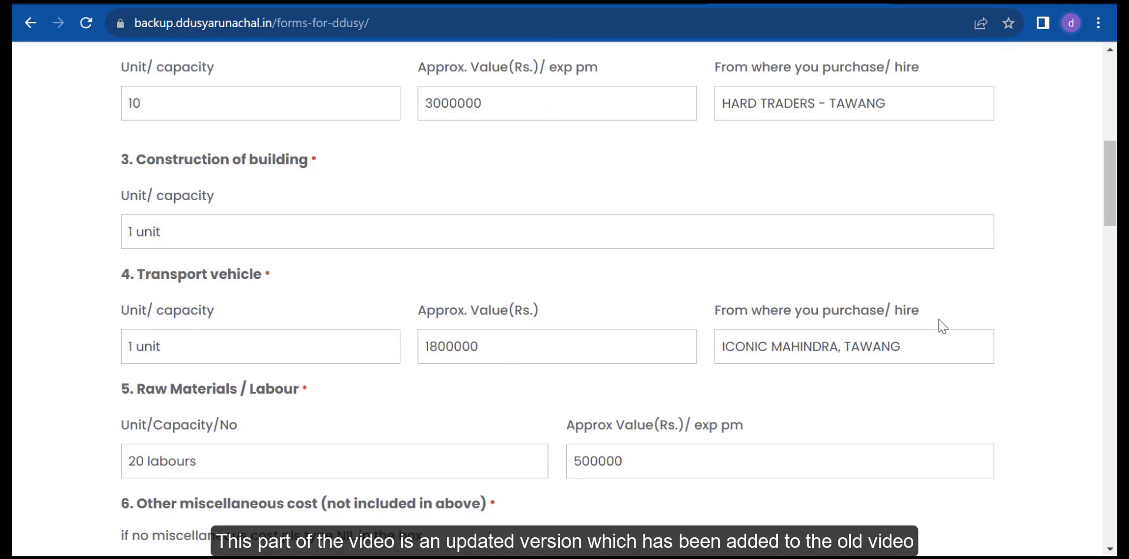
drag(903, 346, 688, 355)
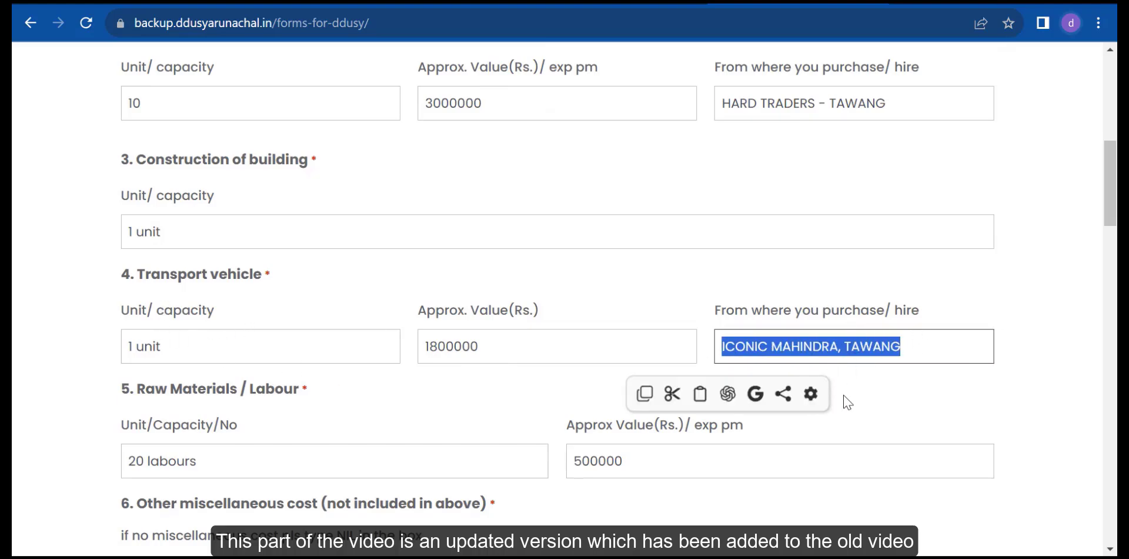
click(823, 393)
scroll(824, 412, down, 5)
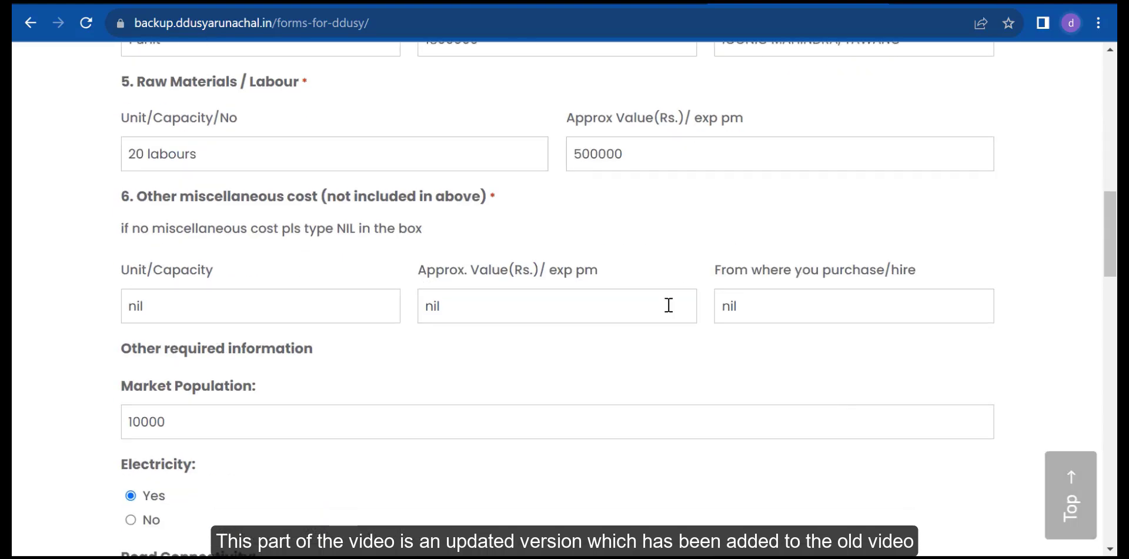
scroll(925, 298, up, 4)
scroll(905, 317, down, 3)
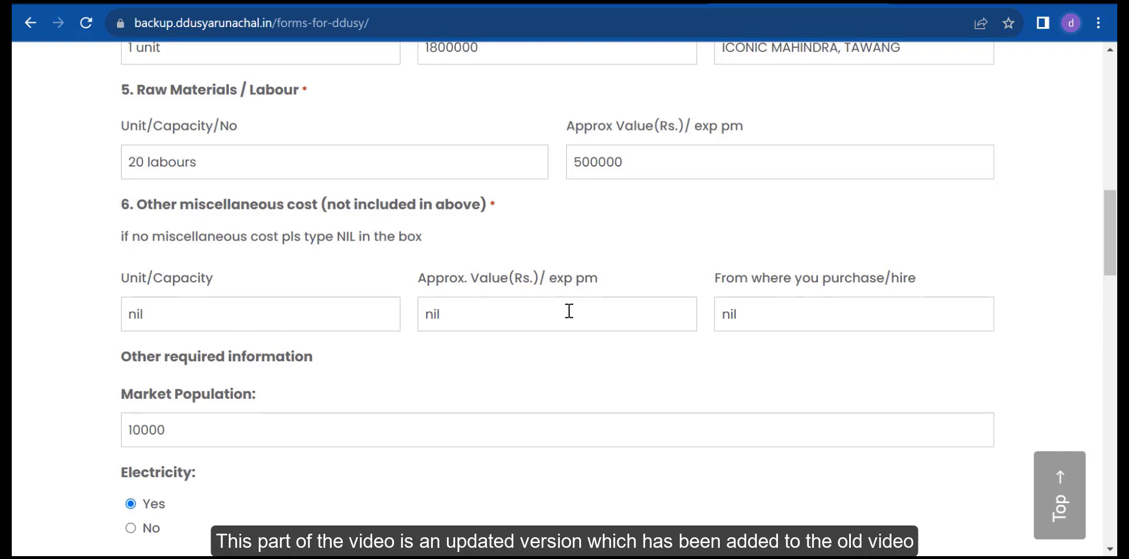
scroll(567, 323, up, 15)
scroll(786, 327, down, 3)
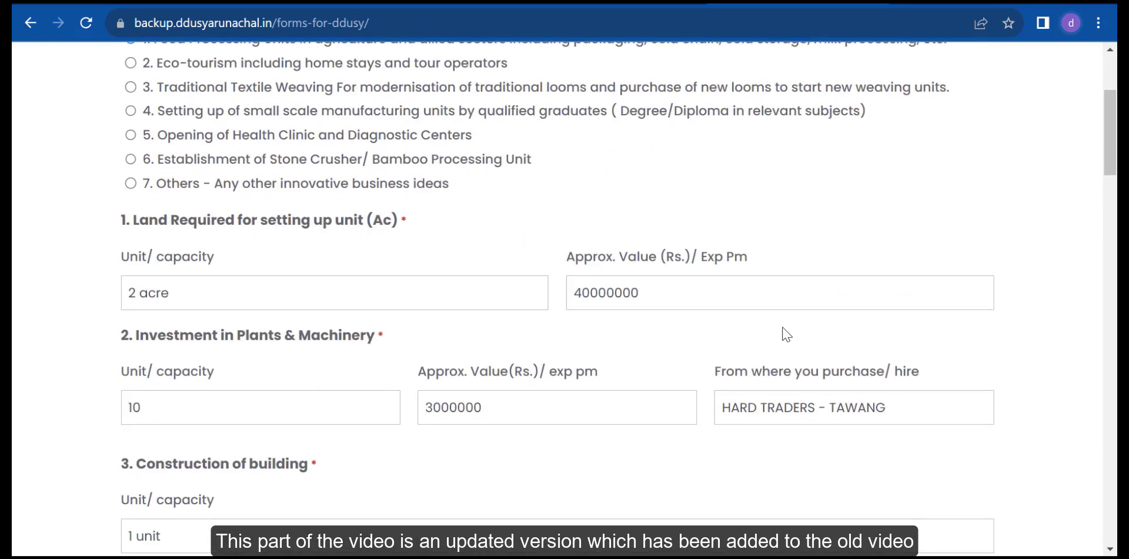
scroll(683, 329, up, 3)
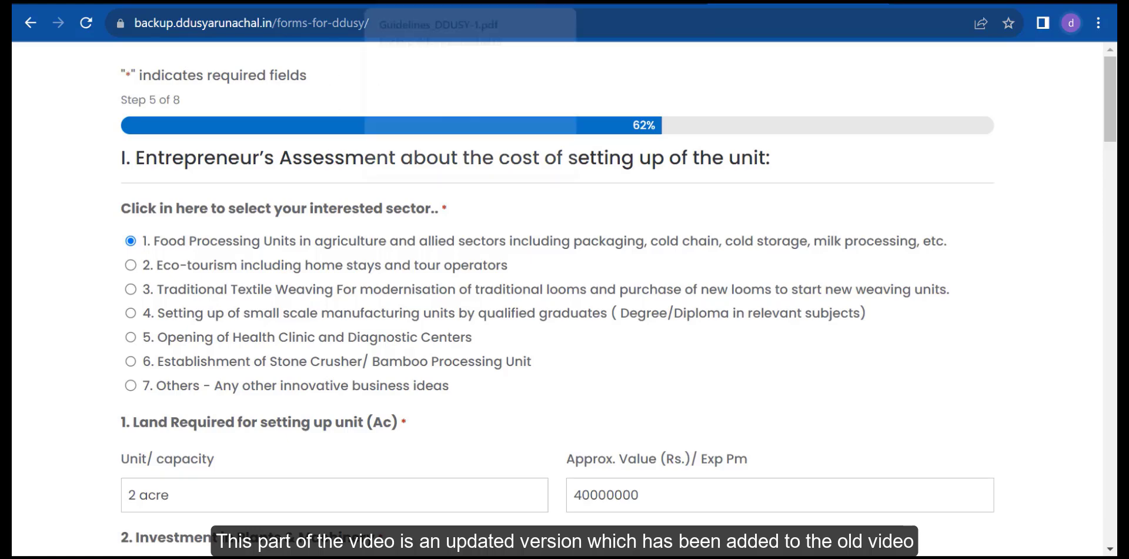
Open the DDUSY guidelines PDF from the welcome page at clauses a)–d)
click(376, 2)
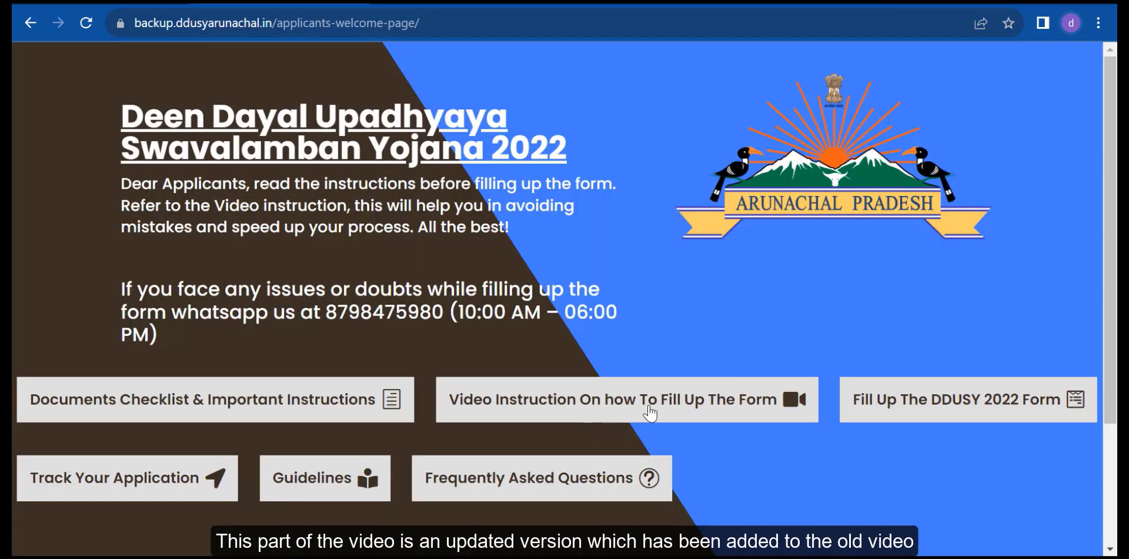
click(344, 489)
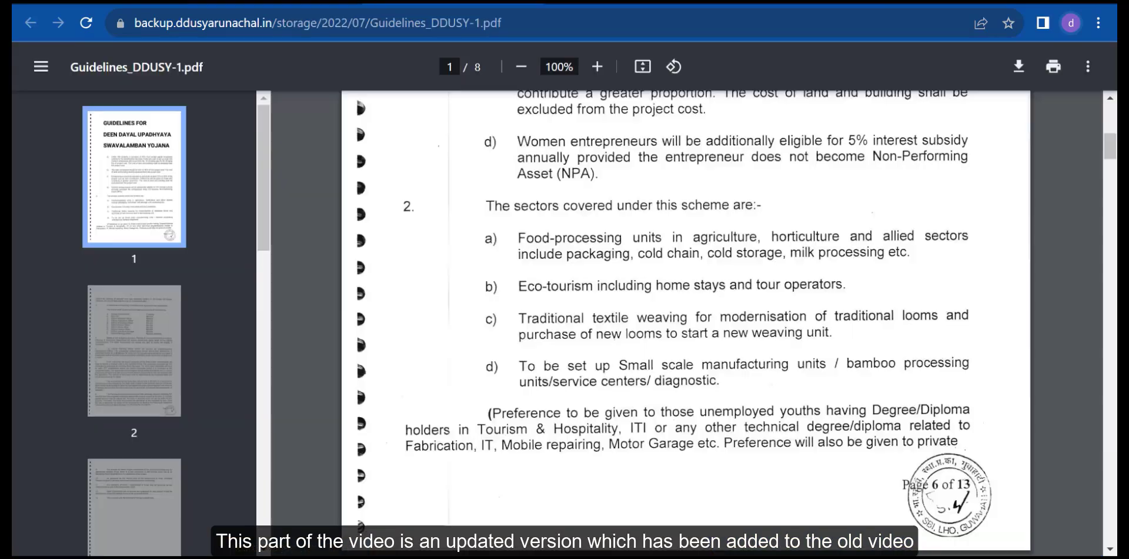
scroll(729, 306, up, 6)
scroll(617, 411, down, 1)
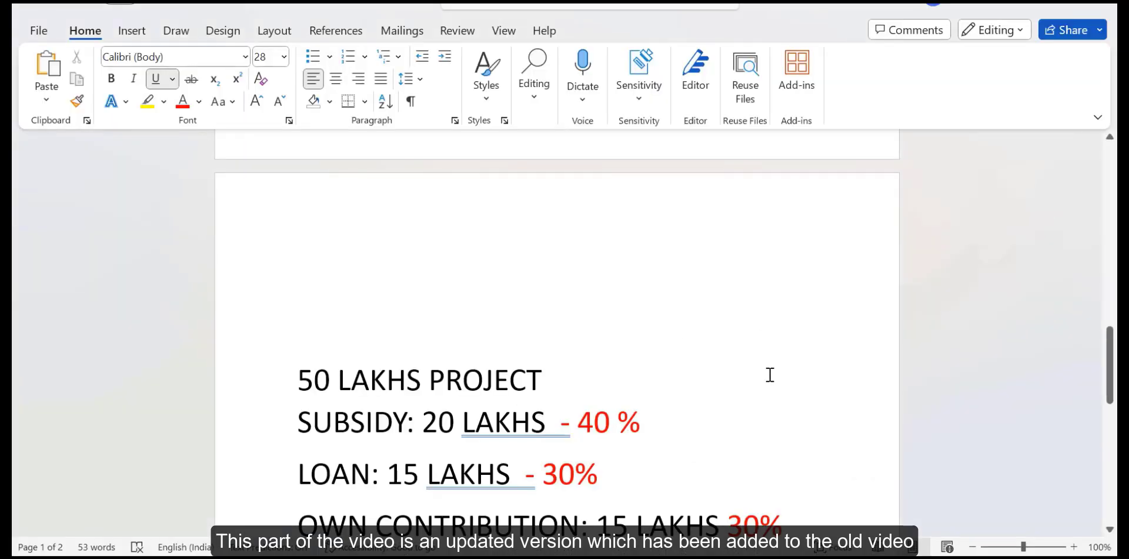
Scroll the Word note down to the loan, own contribution and 50 lakhs total lines
scroll(768, 375, down, 2)
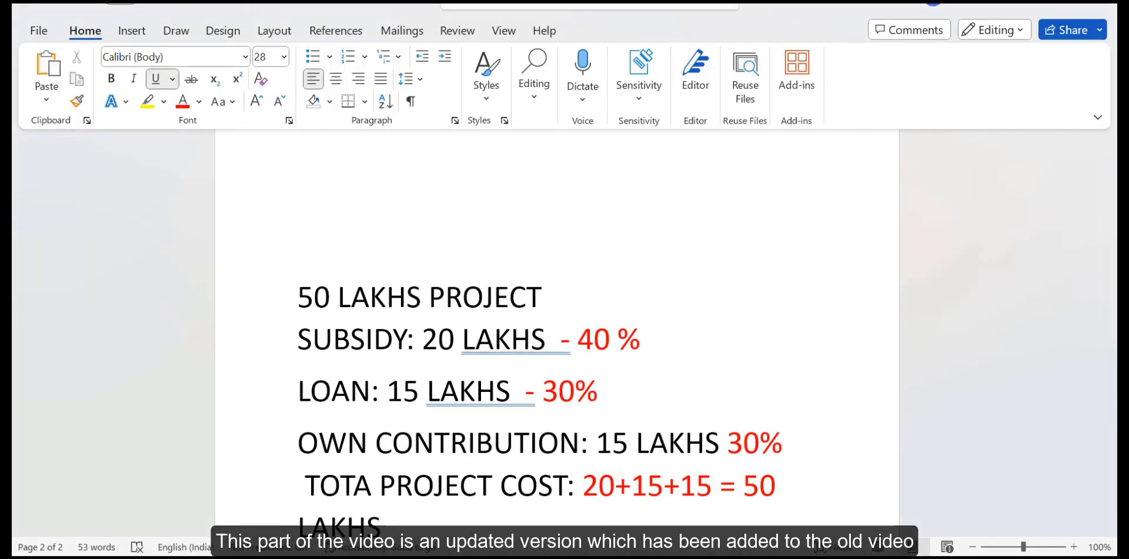
scroll(605, 305, down, 2)
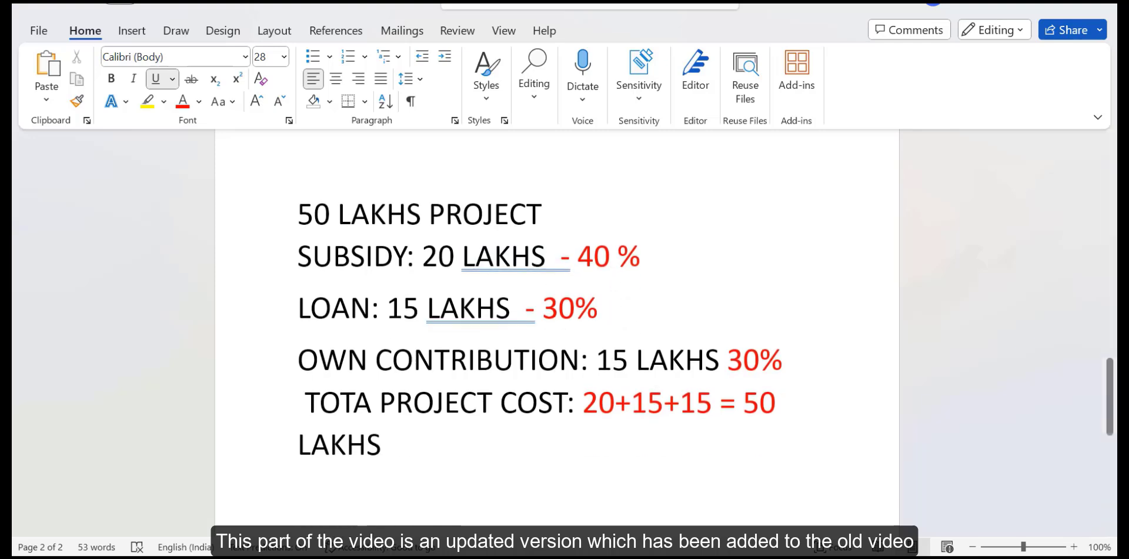
Bring up Guidelines_DDUSY-1.pdf and select the subsidy and loan paragraphs a)–d)
mouse_move(615, 556)
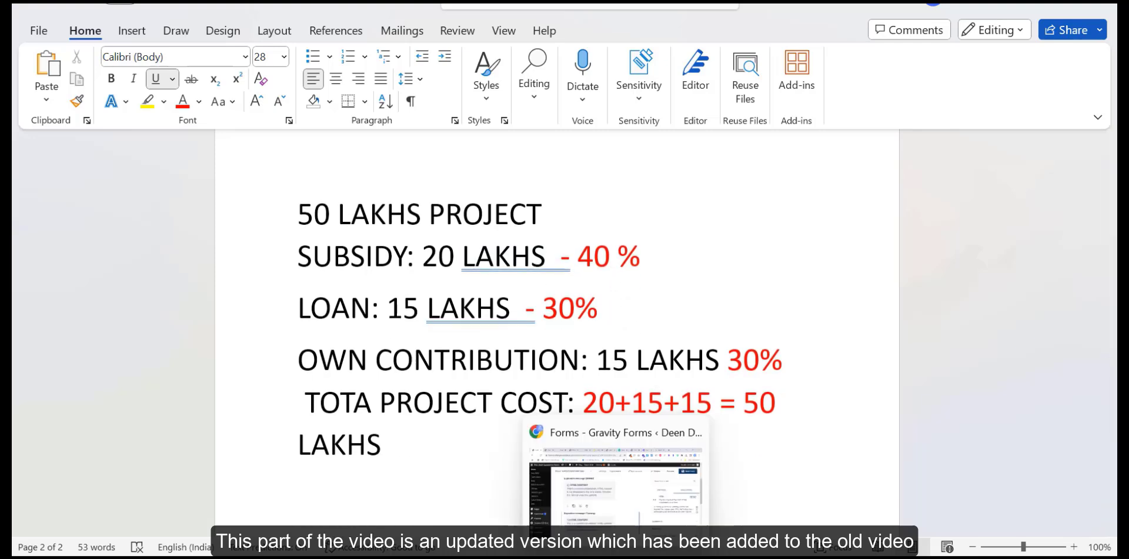
click(653, 488)
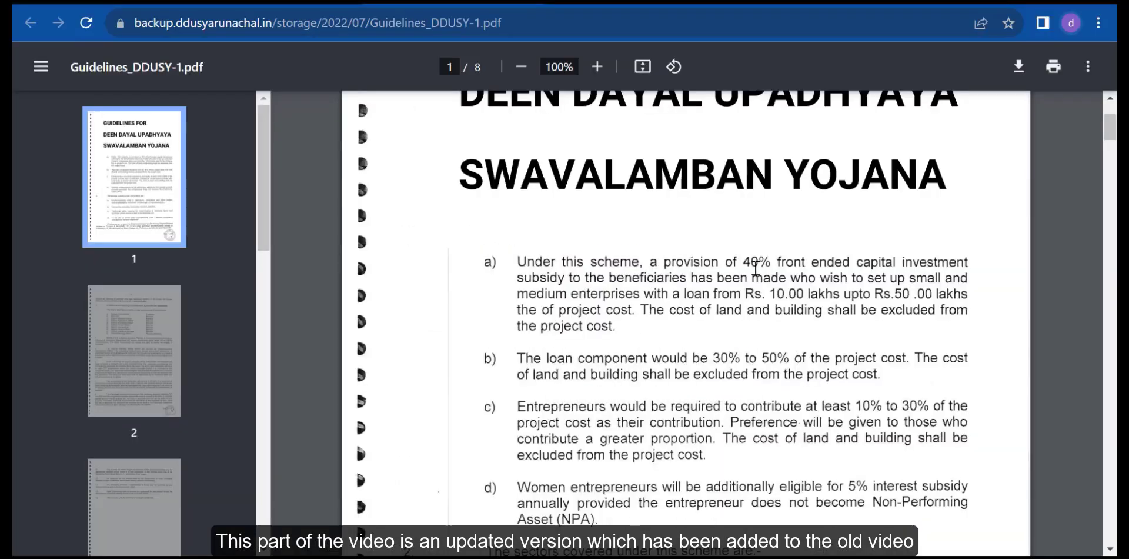
scroll(815, 260, down, 3)
scroll(579, 322, up, 4)
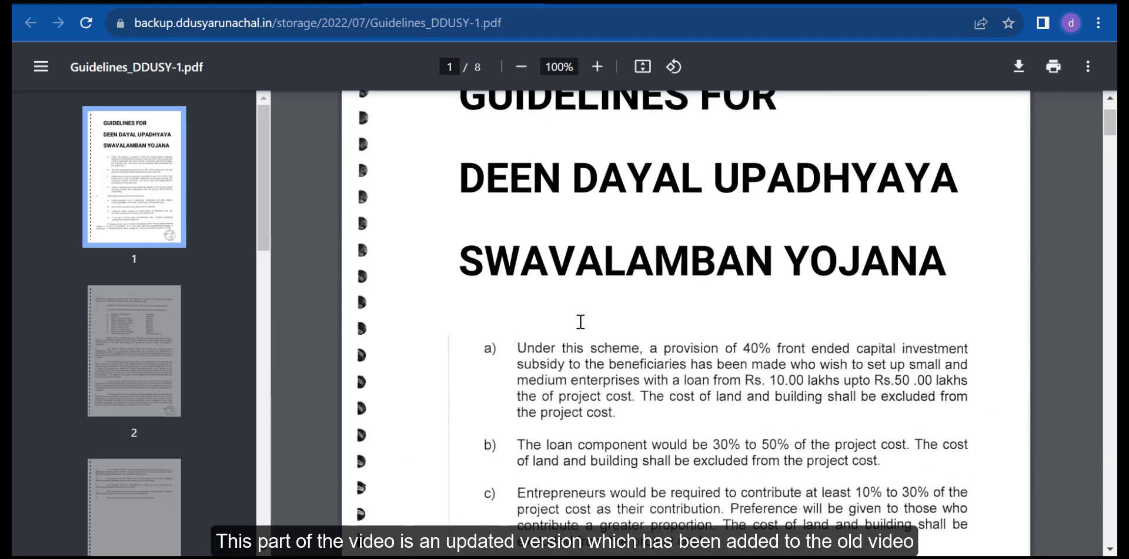
scroll(577, 308, down, 3)
drag(516, 172, 960, 453)
scroll(669, 288, down, 3)
scroll(716, 338, down, 1)
scroll(801, 324, up, 7)
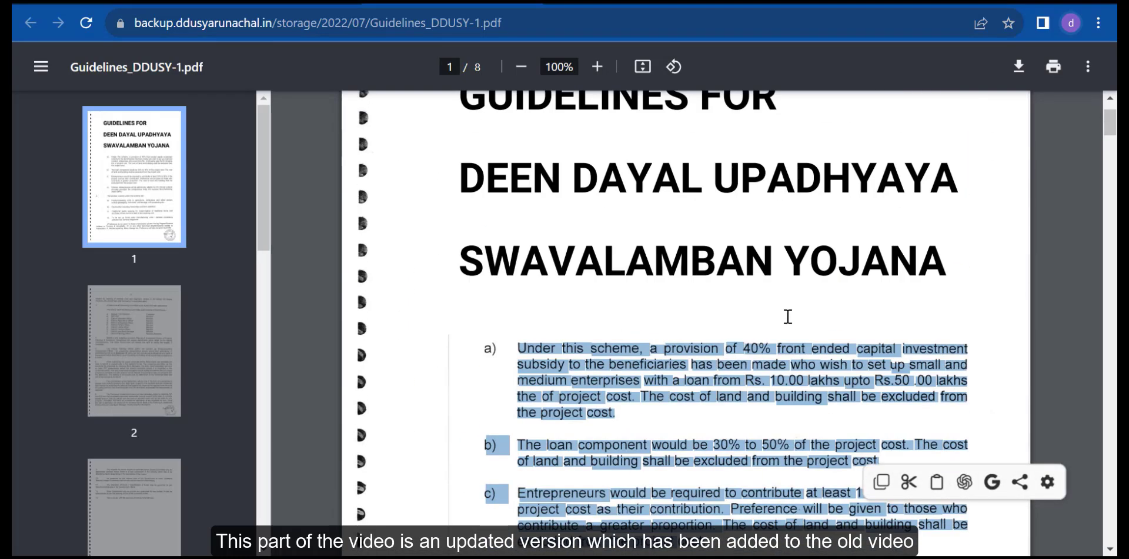
click(788, 316)
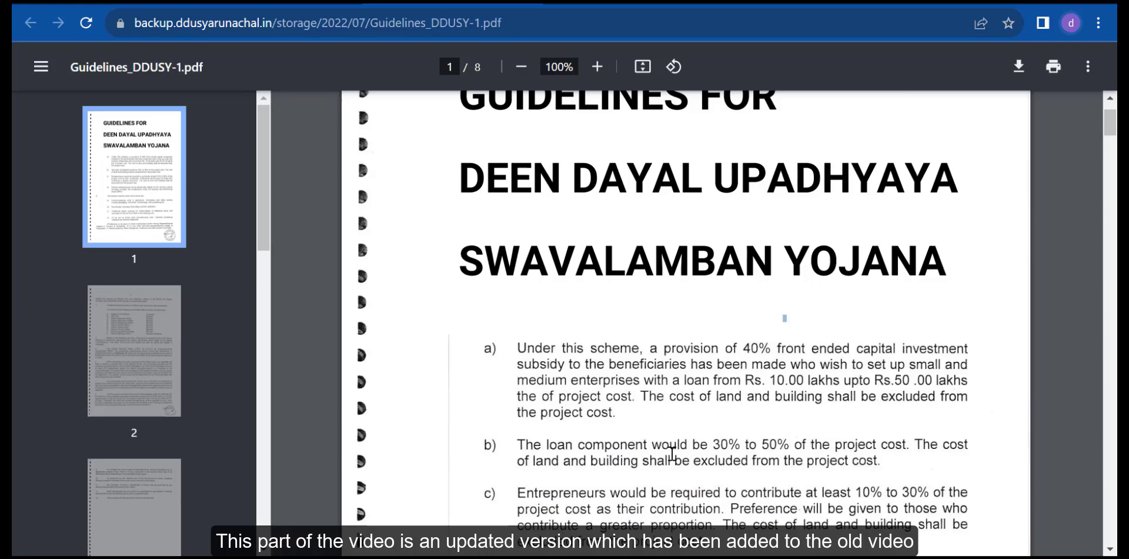
Select the contribution paragraphs, clear the selection and return to the Word cost note
scroll(687, 343, down, 3)
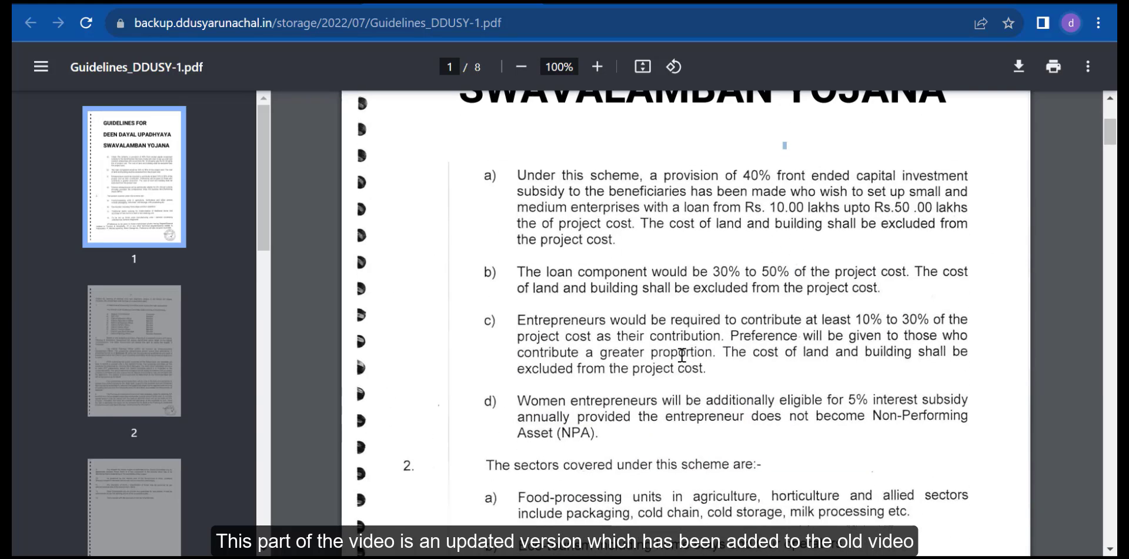
drag(479, 173, 847, 290)
scroll(782, 417, down, 5)
click(855, 277)
scroll(866, 210, up, 2)
scroll(866, 211, up, 4)
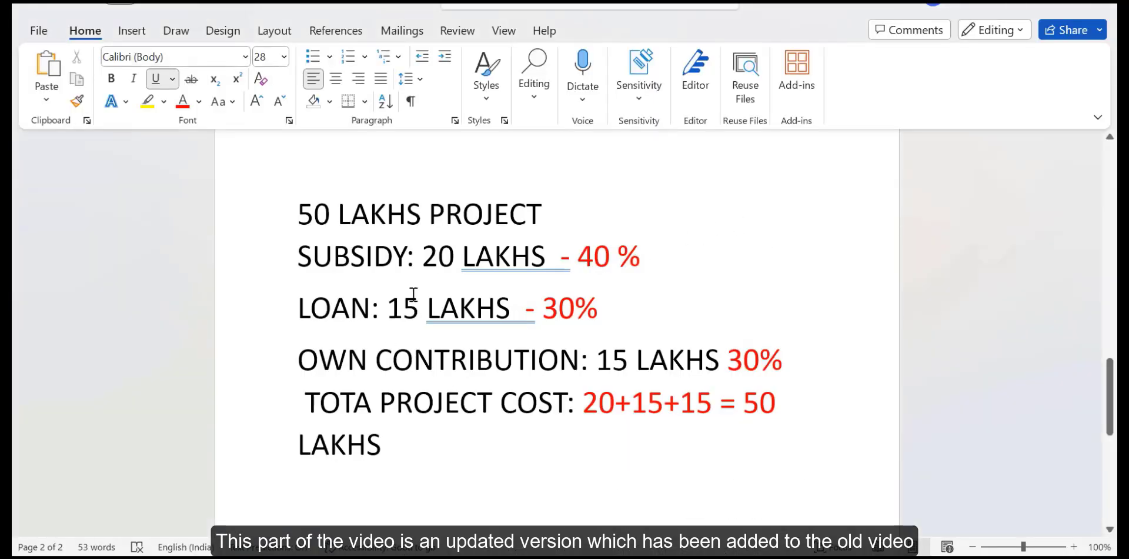
double_click(547, 237)
click(556, 223)
click(265, 209)
click(627, 215)
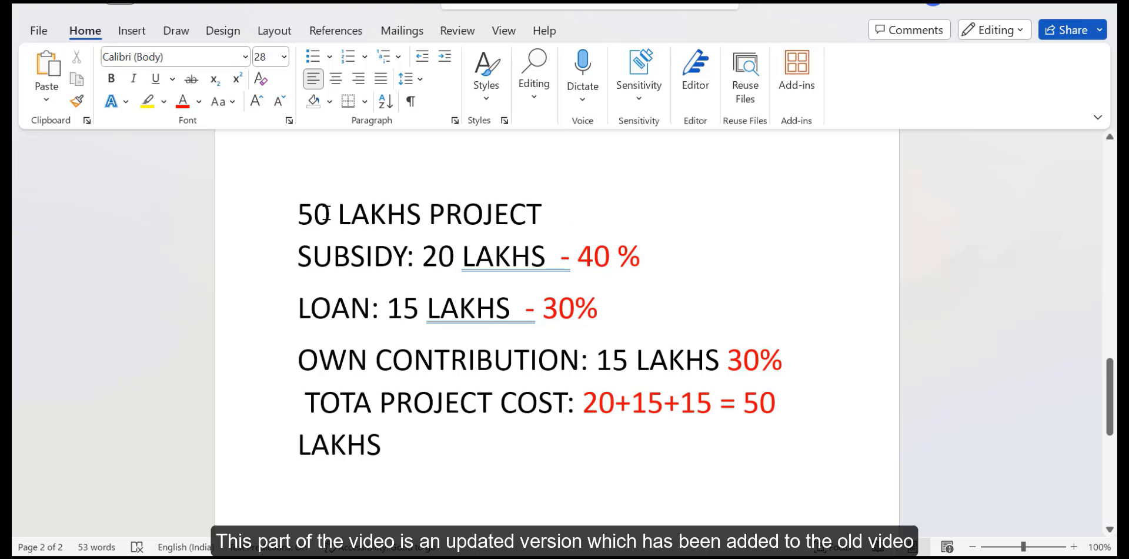
click(270, 214)
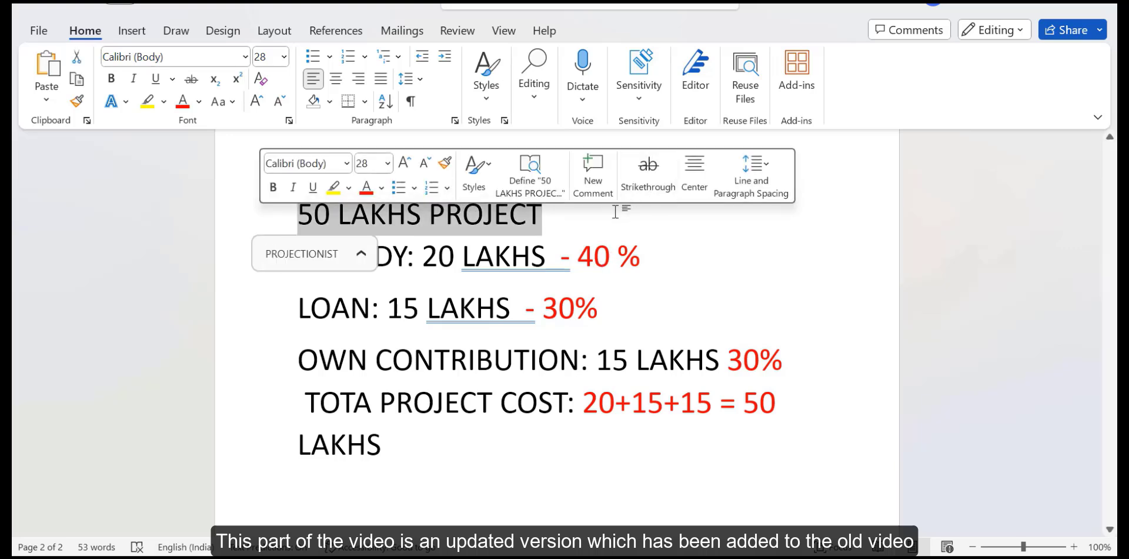
click(588, 227)
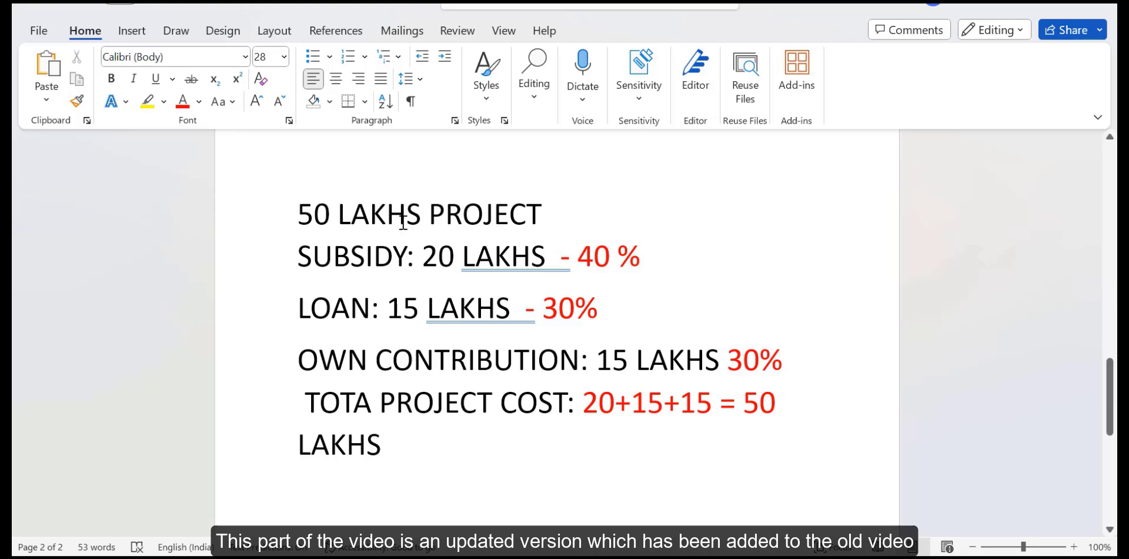
click(247, 223)
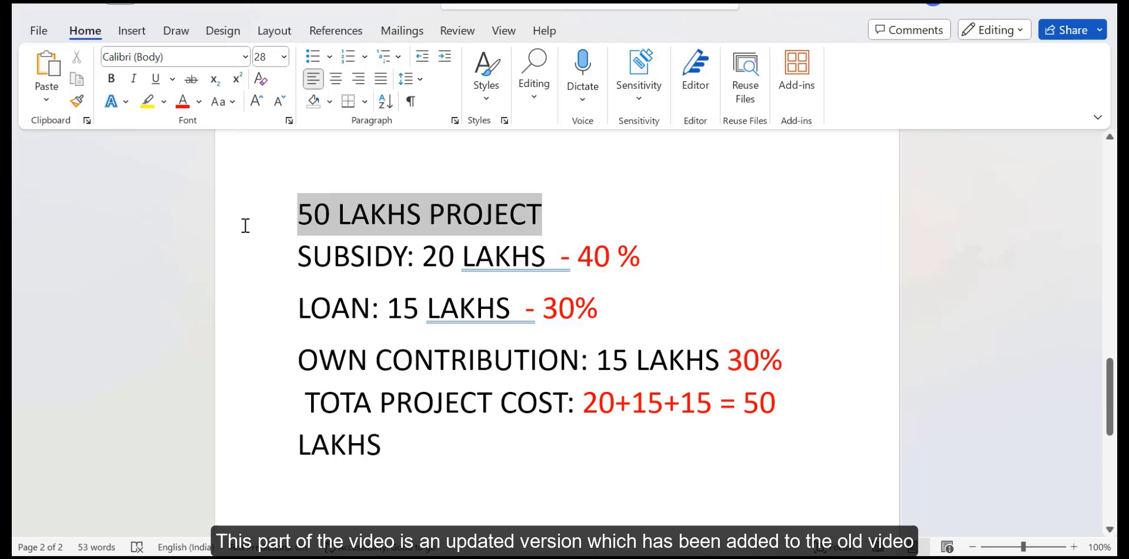
click(287, 228)
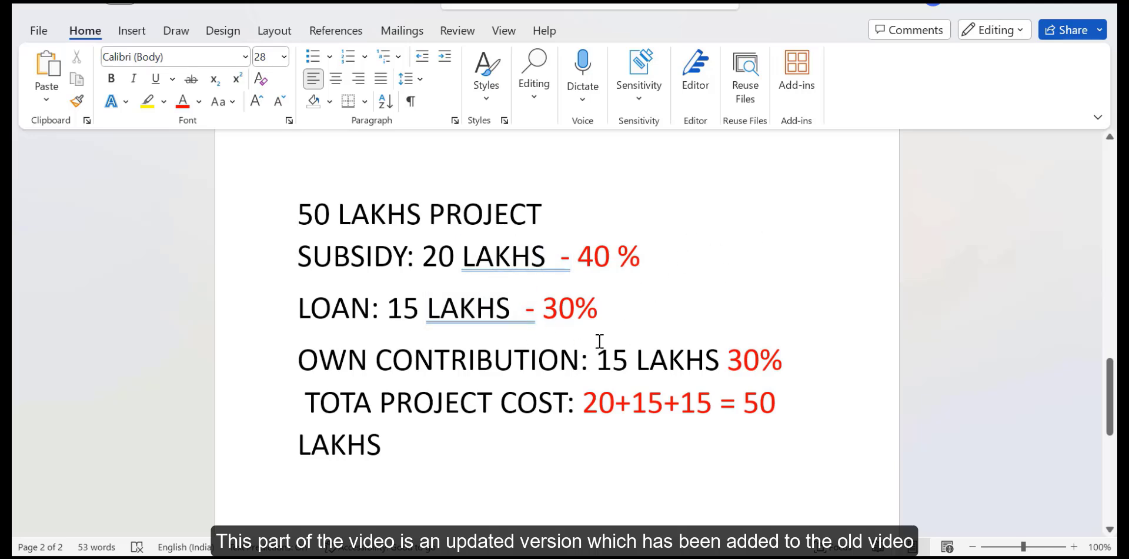
scroll(599, 343, down, 5)
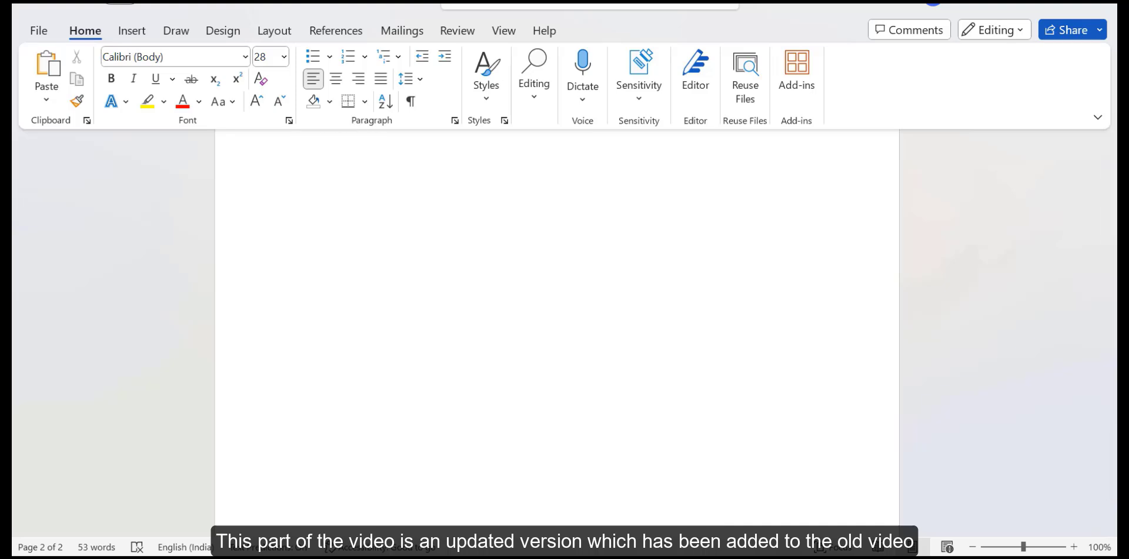
Highlight the 40% subsidy, 30% to 50% loan and 'at least 10% to 30%' contribution figures
mouse_move(655, 550)
click(676, 470)
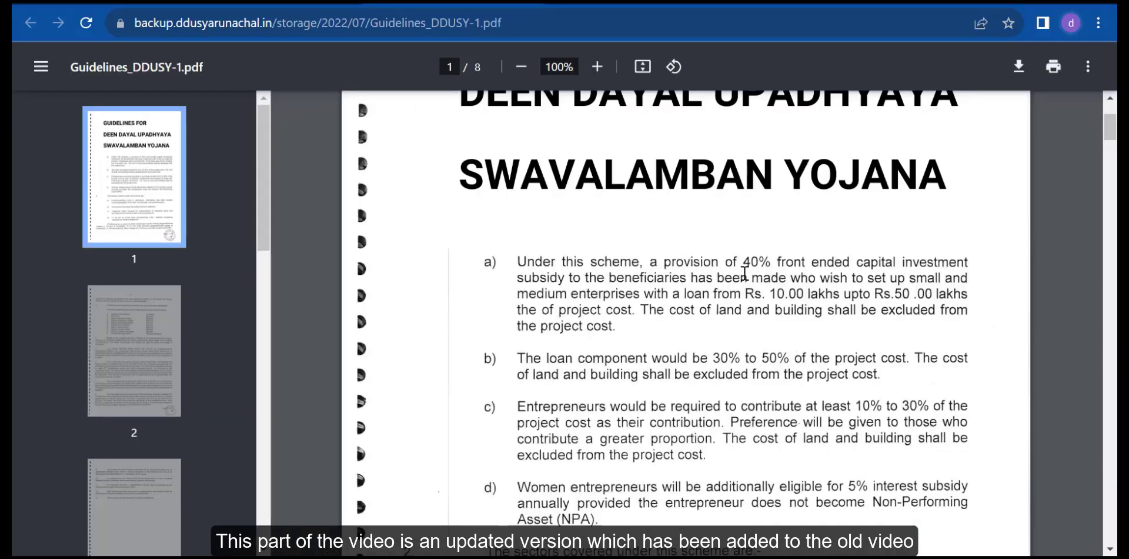
drag(736, 262, 772, 263)
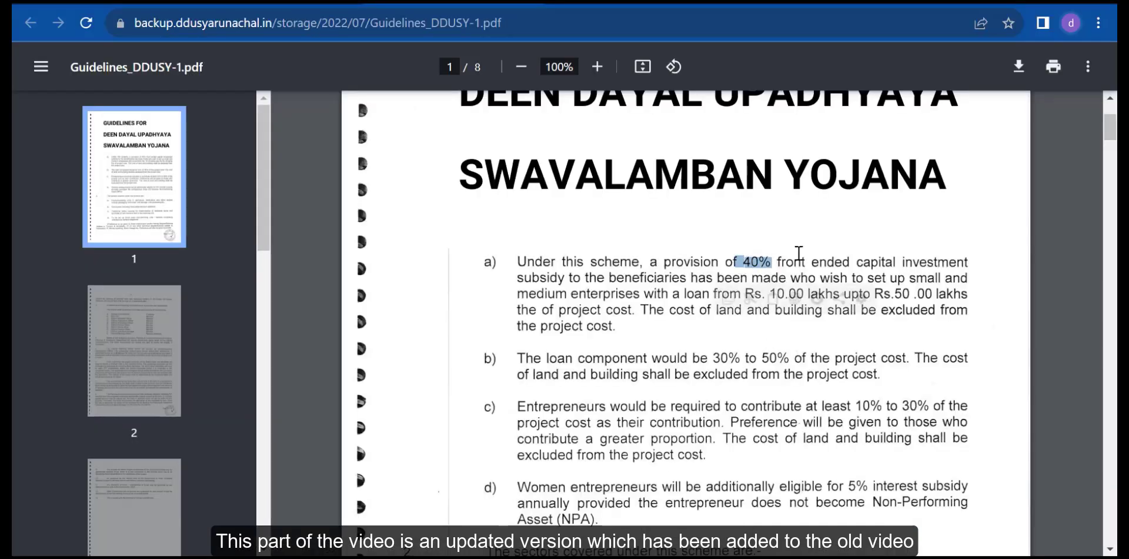
click(793, 361)
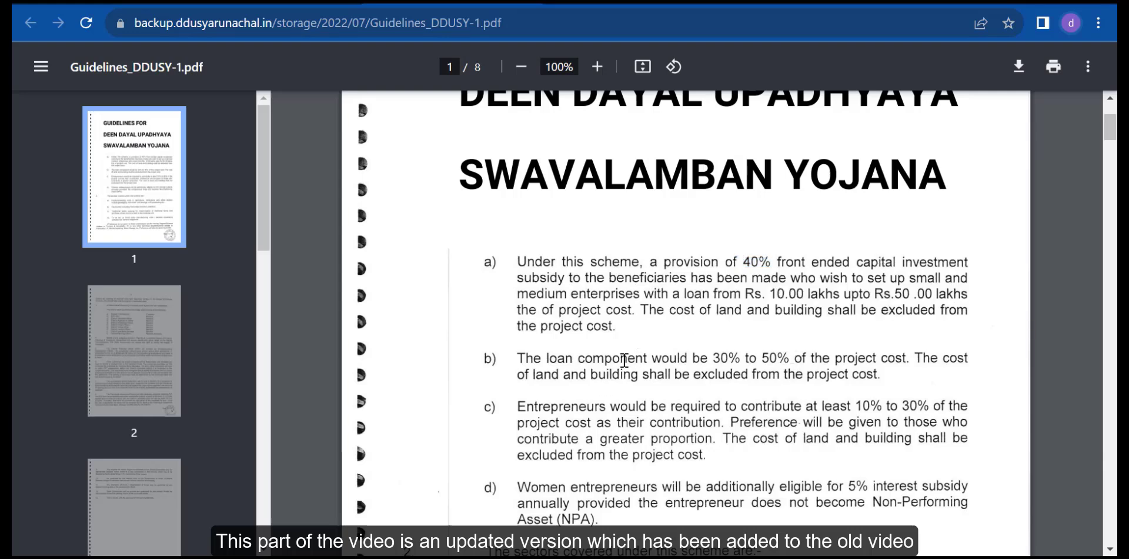
mouse_move(713, 357)
mouse_down()
mouse_move(901, 355)
mouse_move(718, 376)
mouse_move(693, 359)
mouse_up()
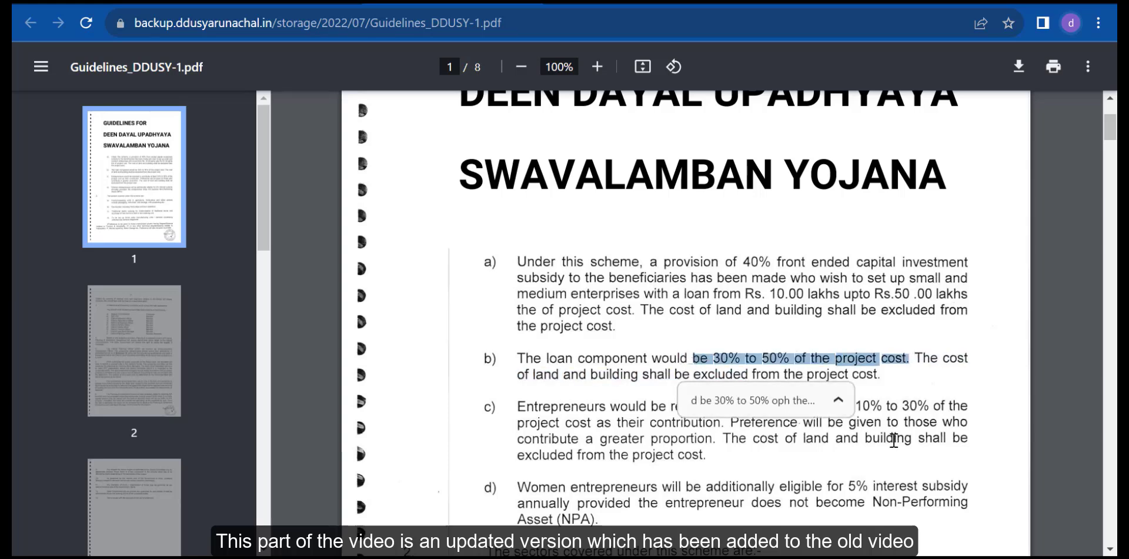
drag(929, 404, 906, 401)
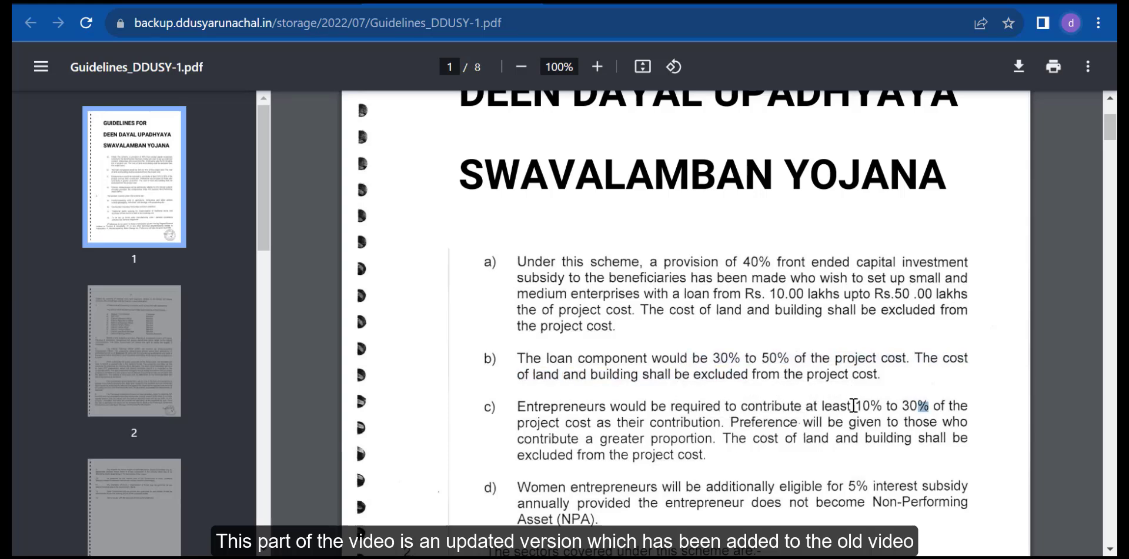
drag(806, 412, 930, 407)
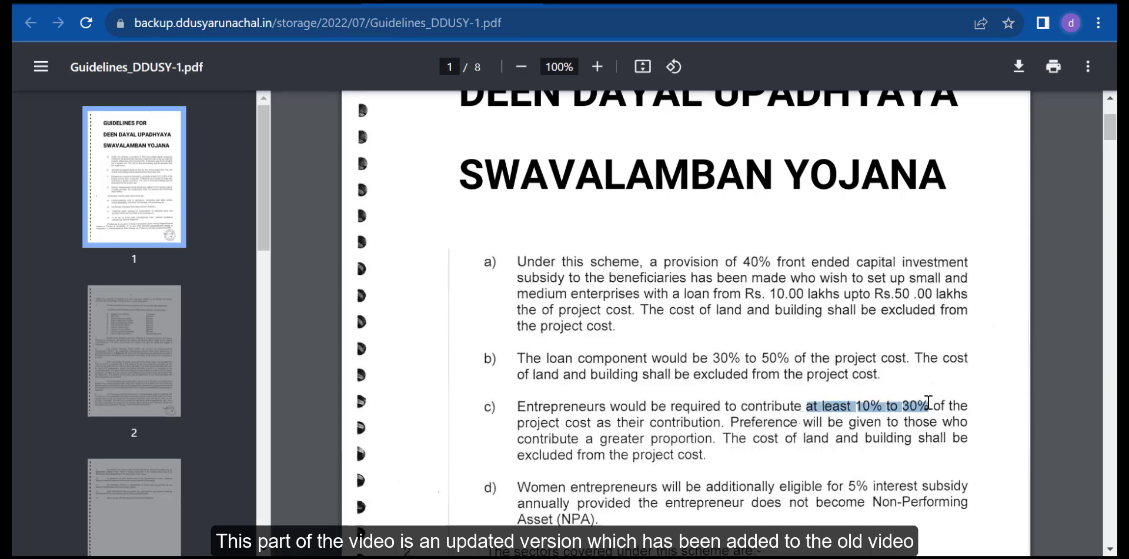
click(970, 393)
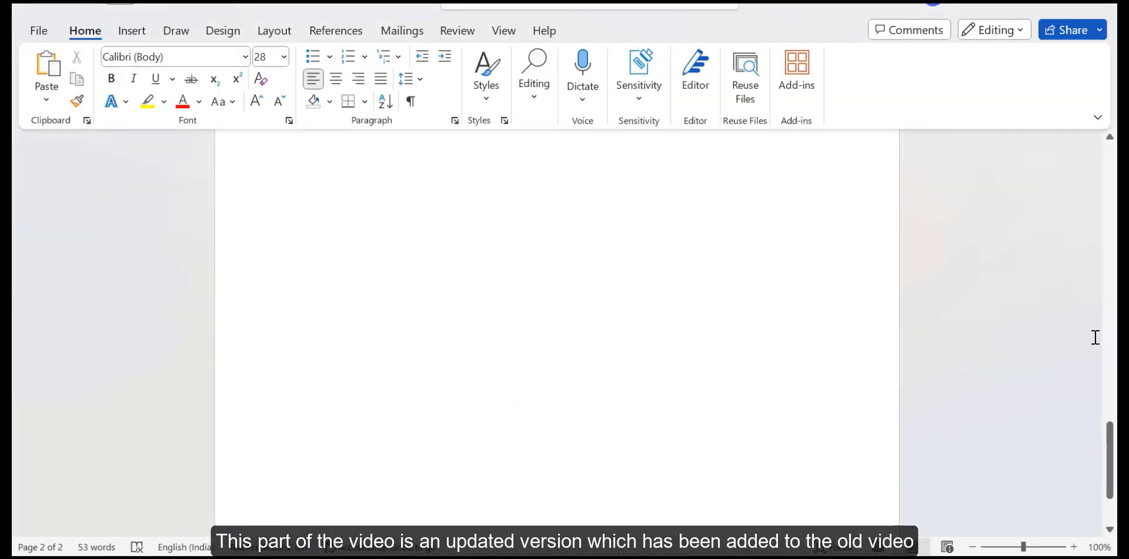
scroll(1094, 336, up, 20)
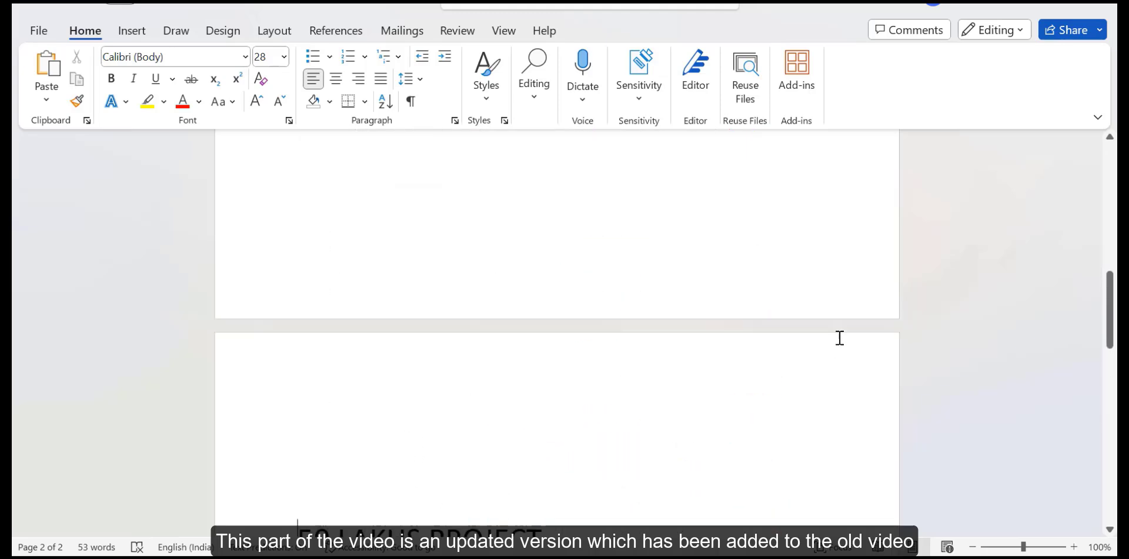
Append '- 20 LAKHS' after '40 PERCENT' on the SUBSIDY line and select the line
scroll(819, 353, down, 3)
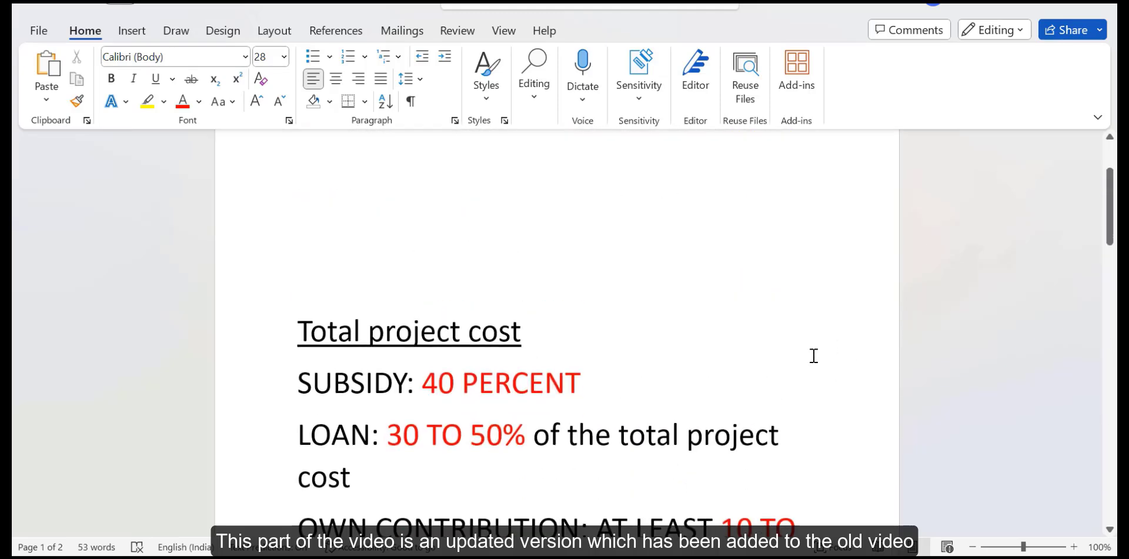
scroll(819, 351, up, 3)
scroll(815, 365, down, 4)
scroll(816, 365, down, 3)
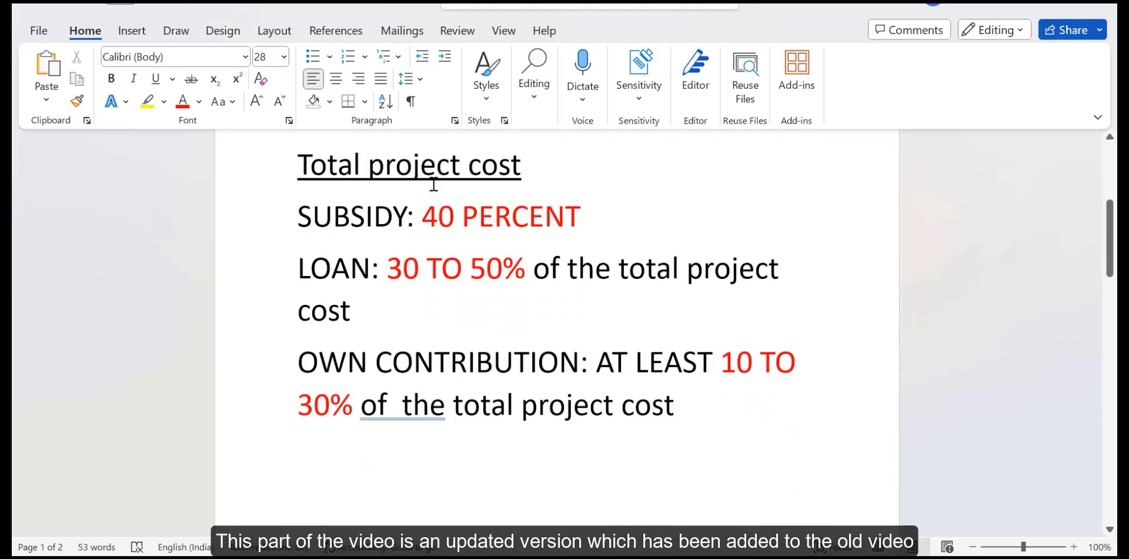
drag(298, 218, 633, 229)
scroll(588, 258, up, 2)
click(598, 298)
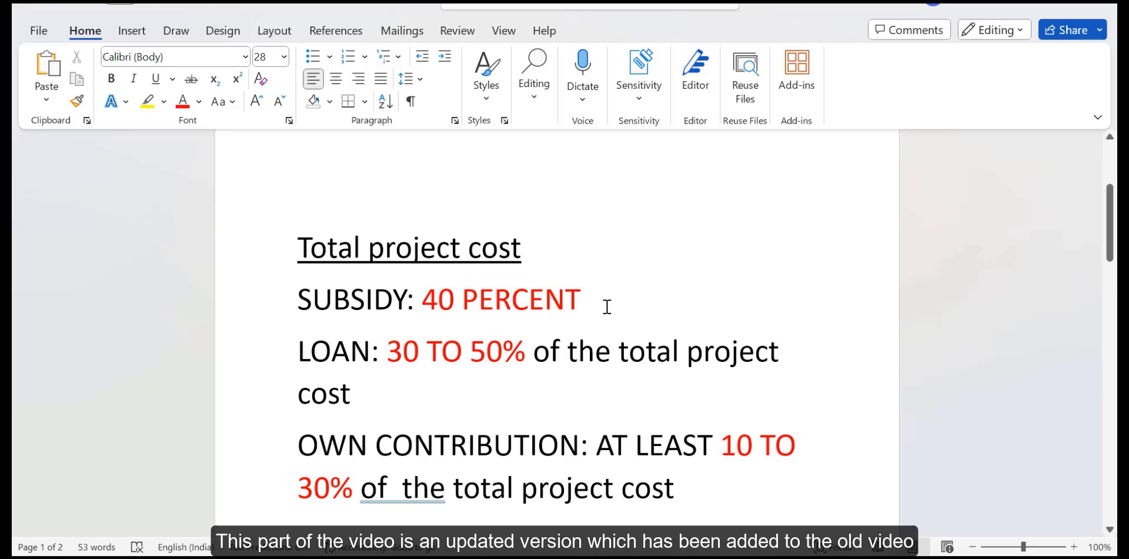
text(- 2)
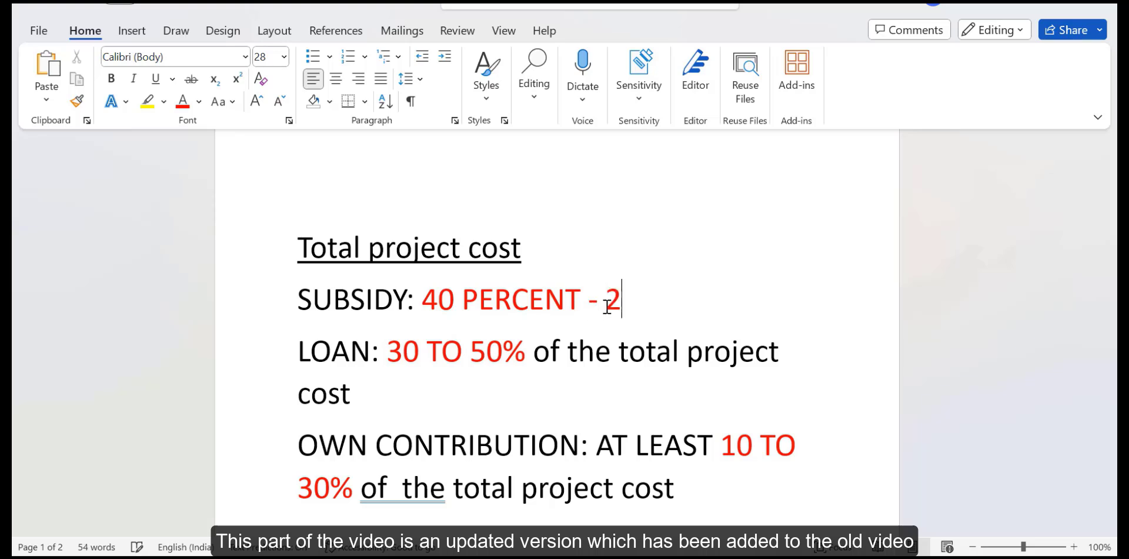
text(0 LAKHS)
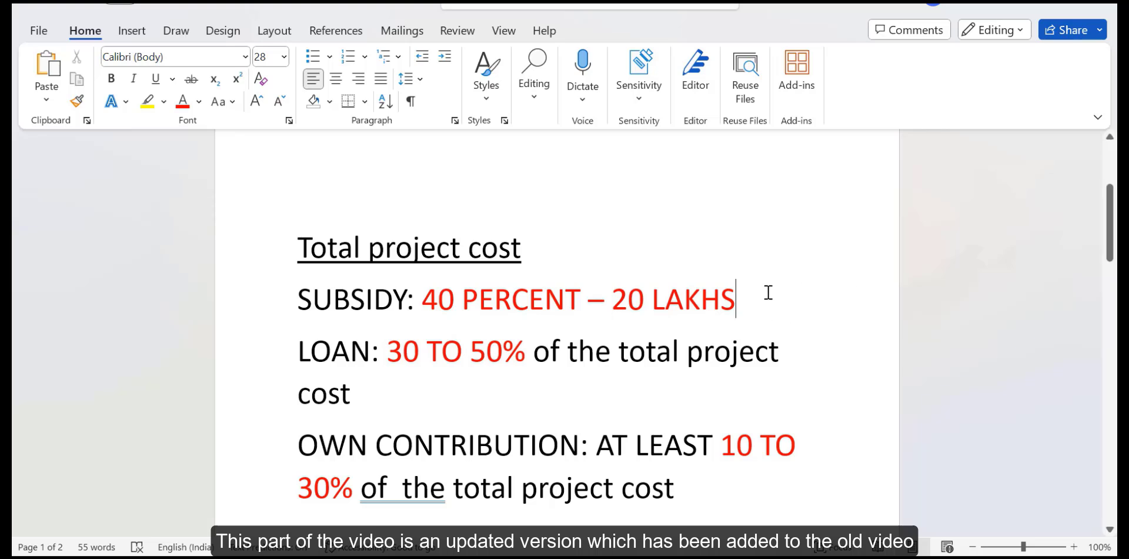
drag(766, 292, 284, 304)
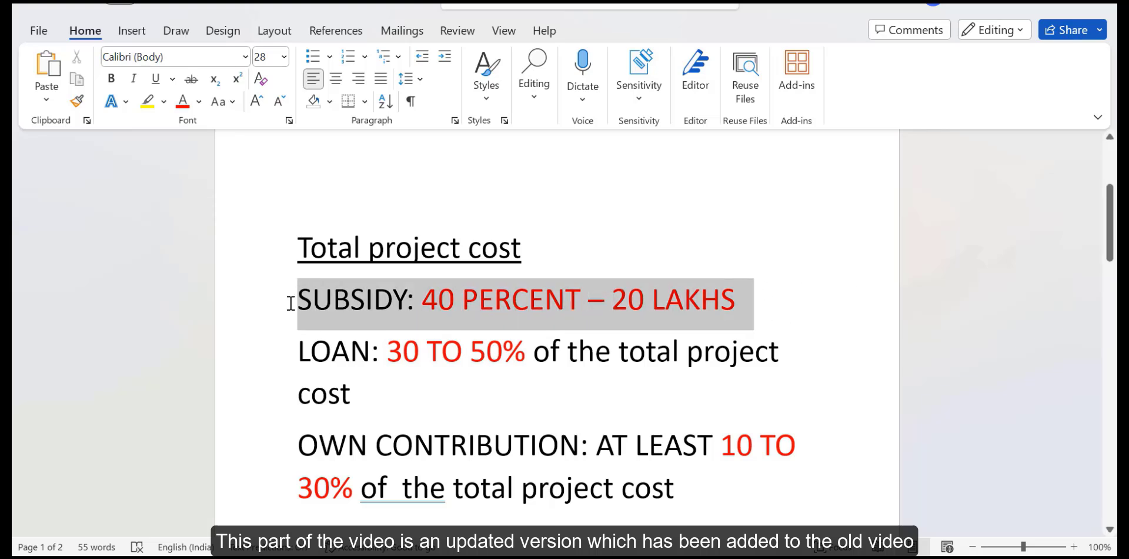
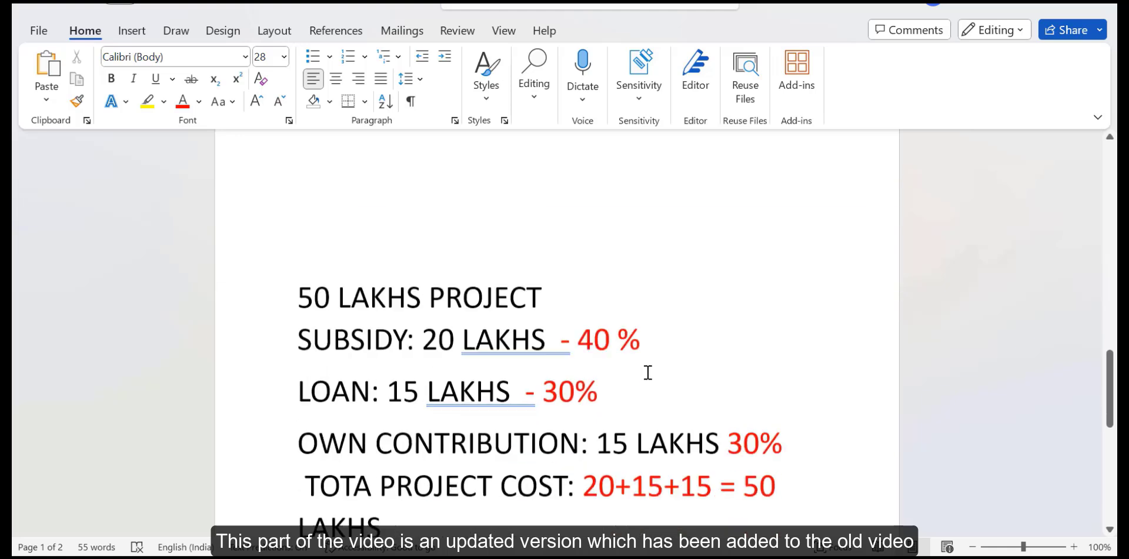
Highlight the 50 LAKHS PROJECT line, undoing the accidental PROJECTIONIST autocorrect
scroll(641, 386, up, 1)
drag(298, 207, 630, 217)
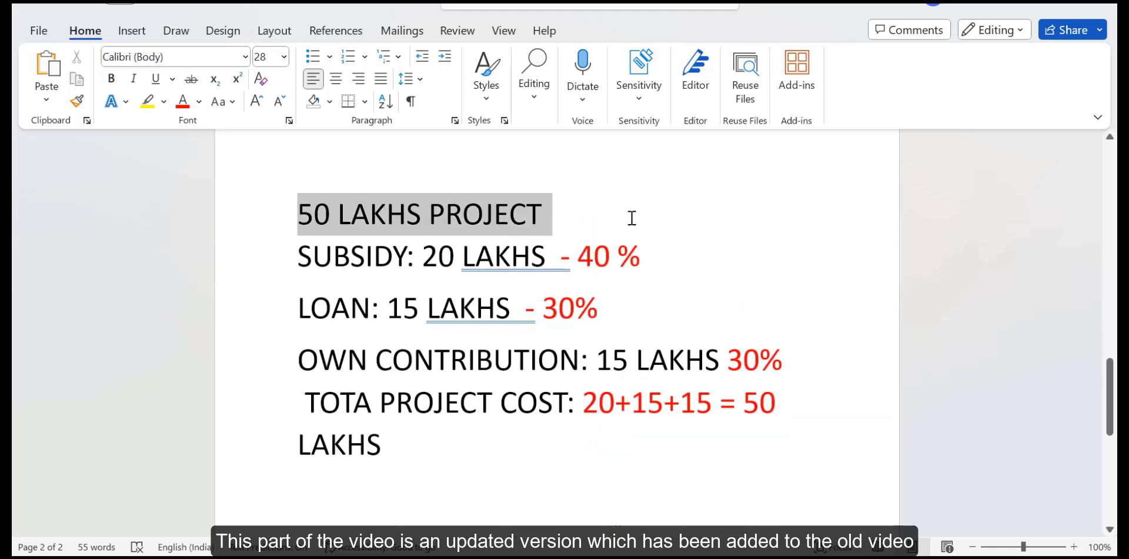
click(664, 257)
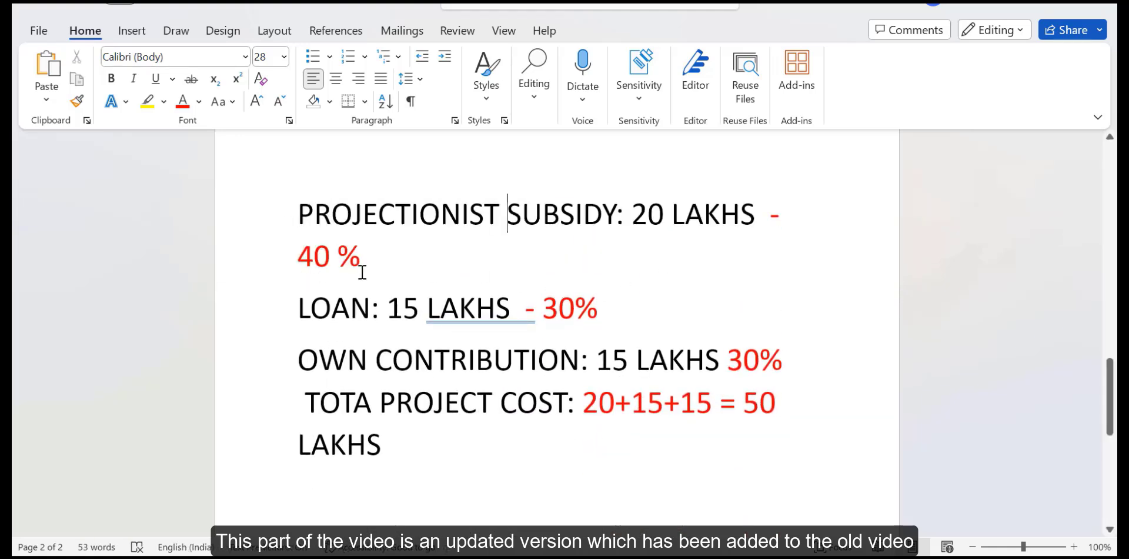
key(ctrl+z)
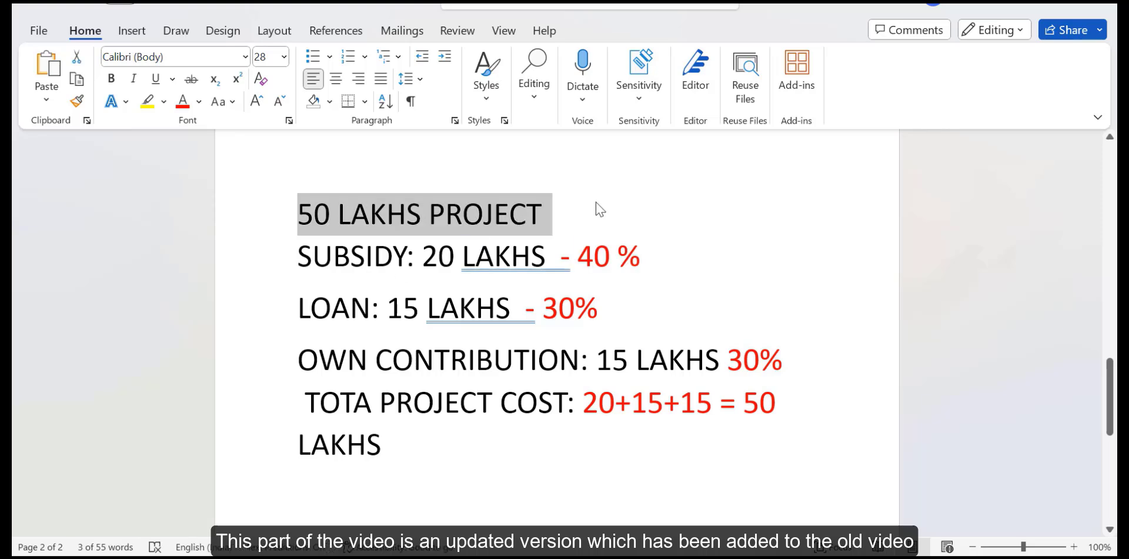
click(595, 203)
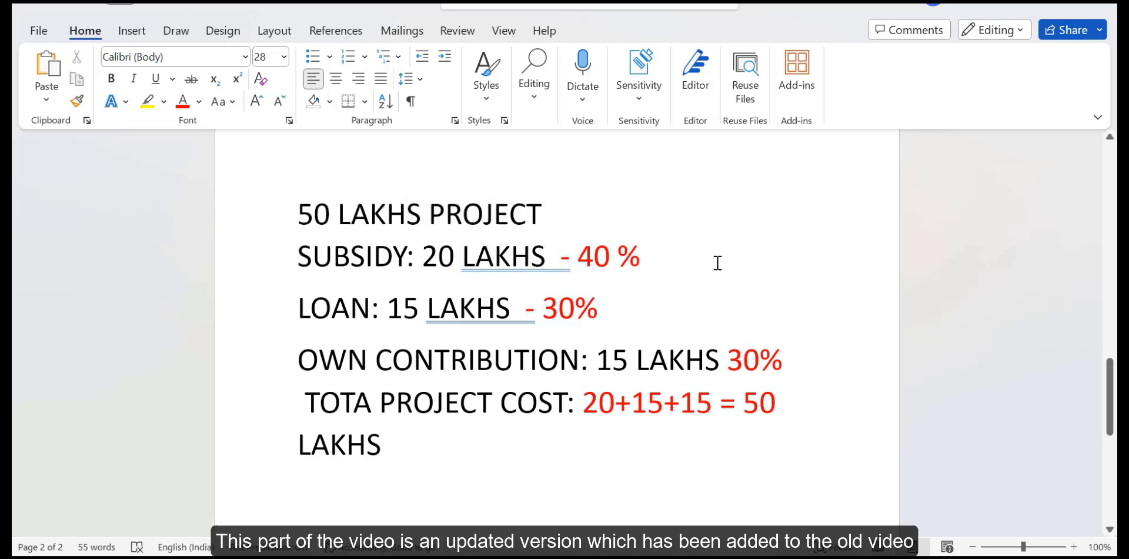
Point out the 20 LAKHS subsidy and 15 LAKHS loan lines of the project example
drag(670, 258, 277, 259)
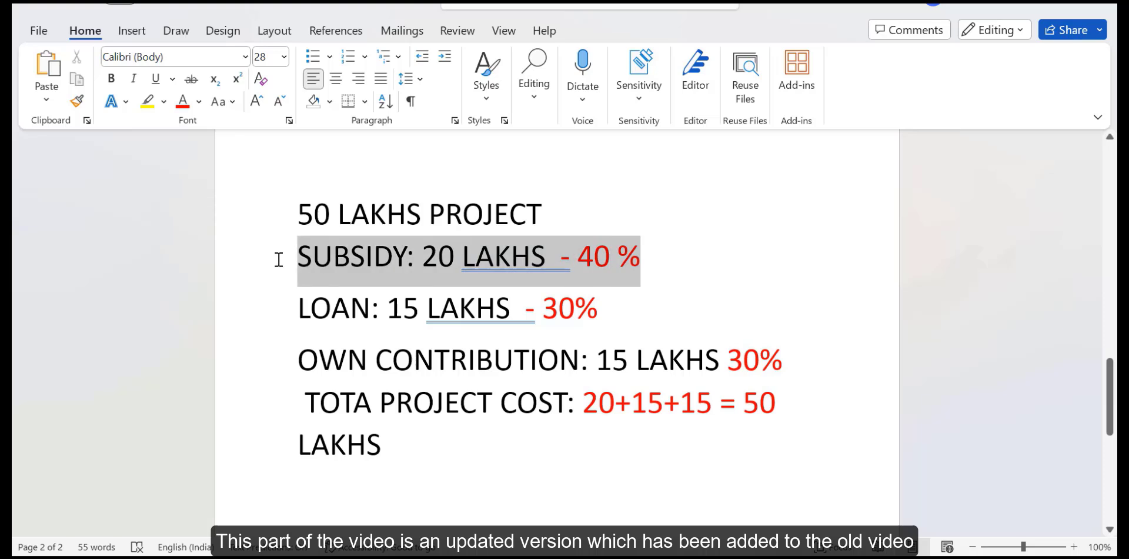
click(750, 266)
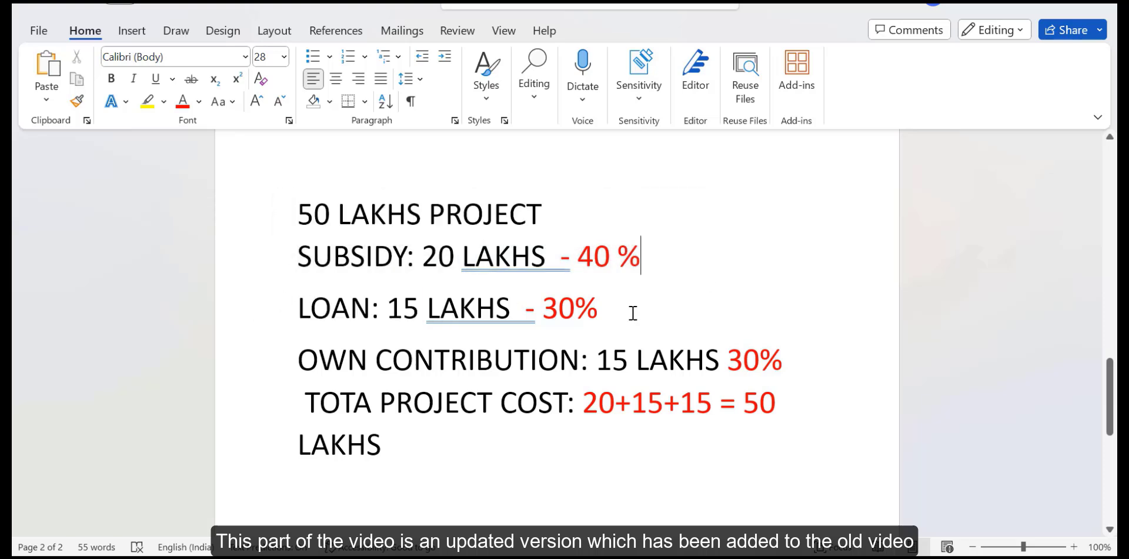
drag(632, 313, 299, 312)
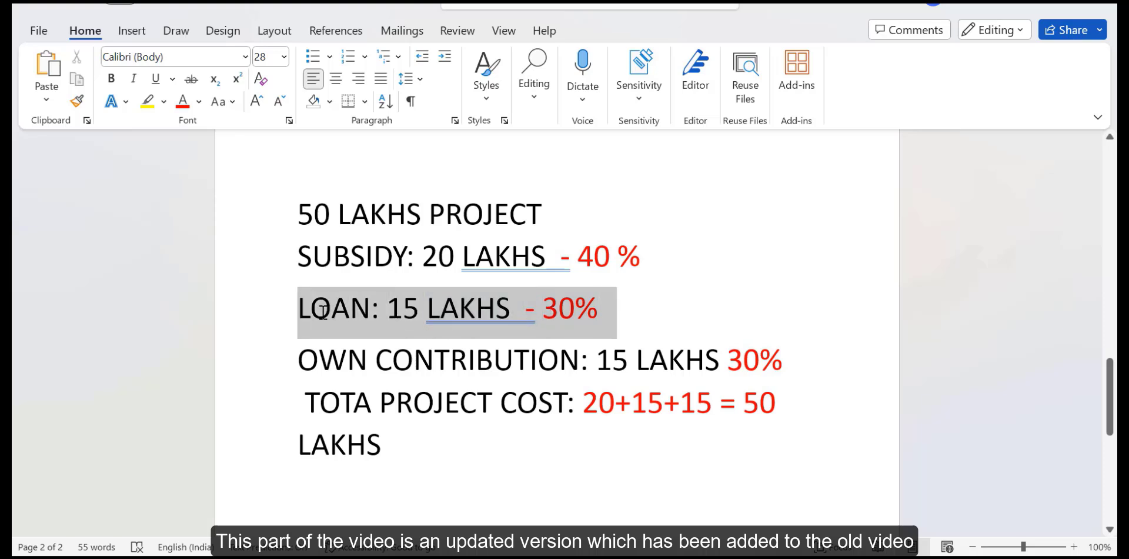
click(598, 311)
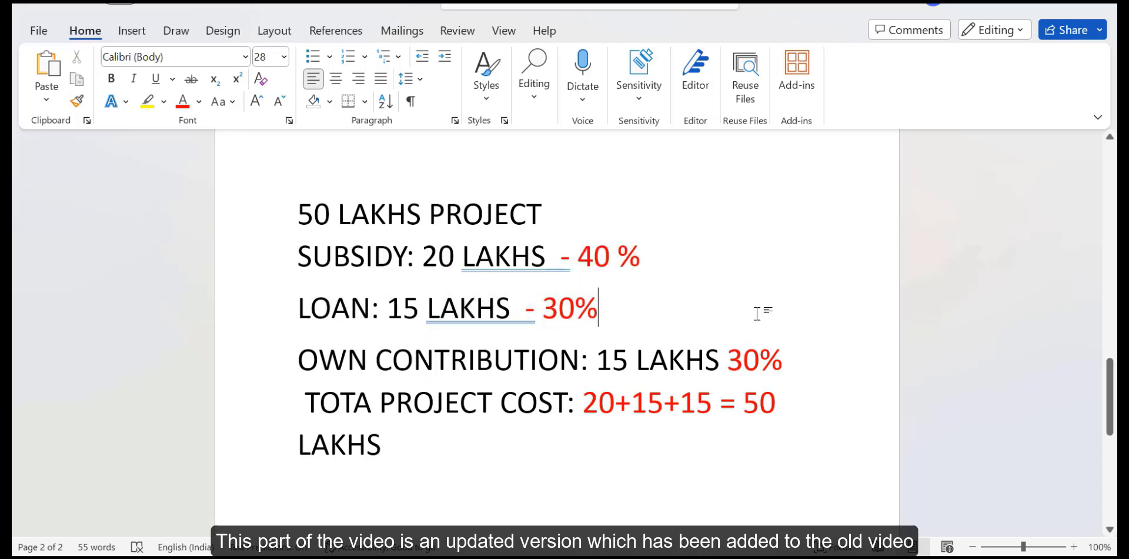
scroll(776, 292, up, 10)
scroll(713, 279, up, 6)
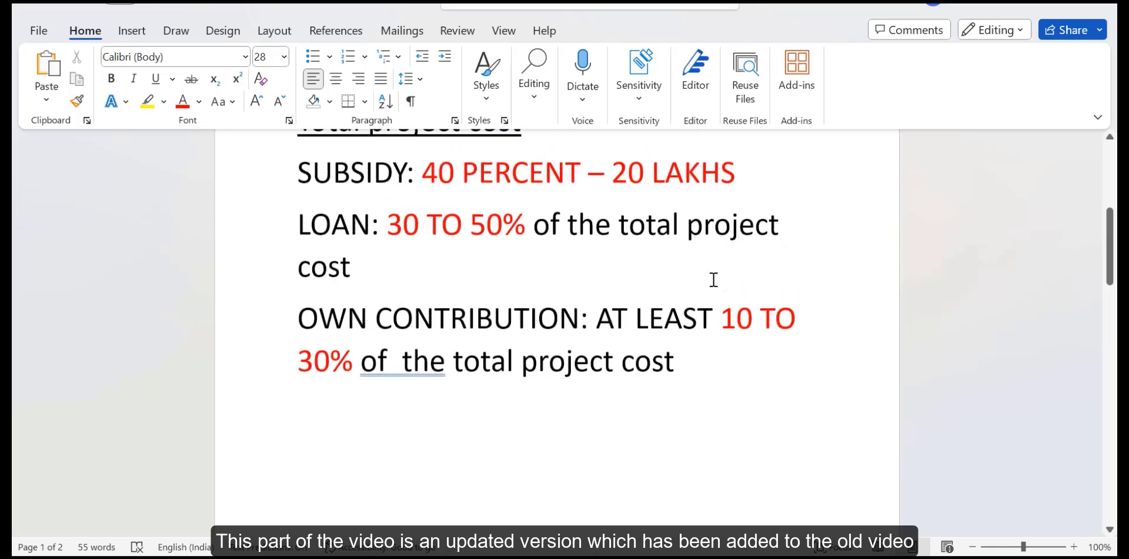
scroll(403, 322, down, 2)
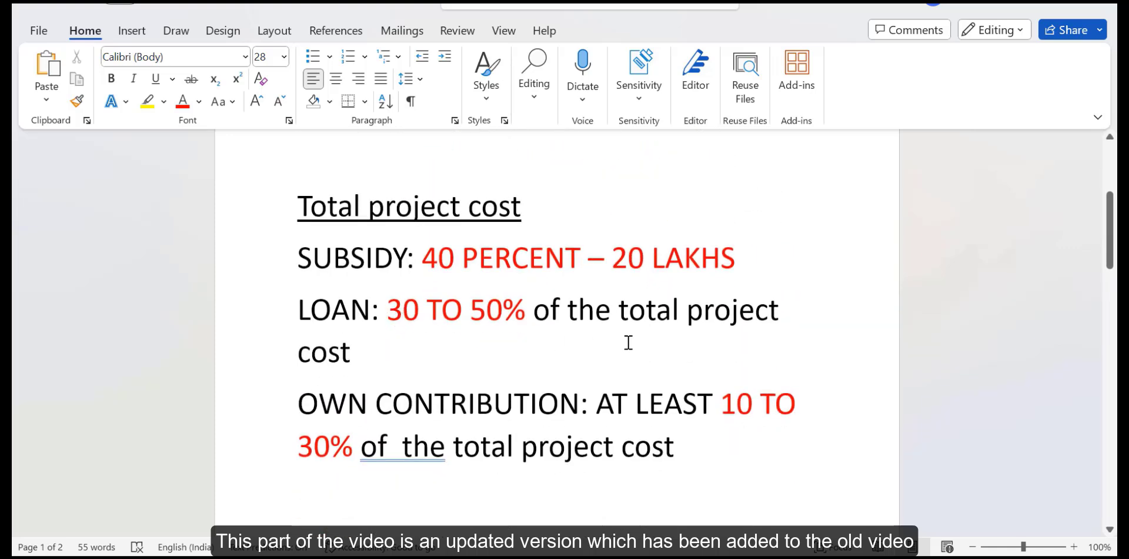
scroll(646, 353, down, 15)
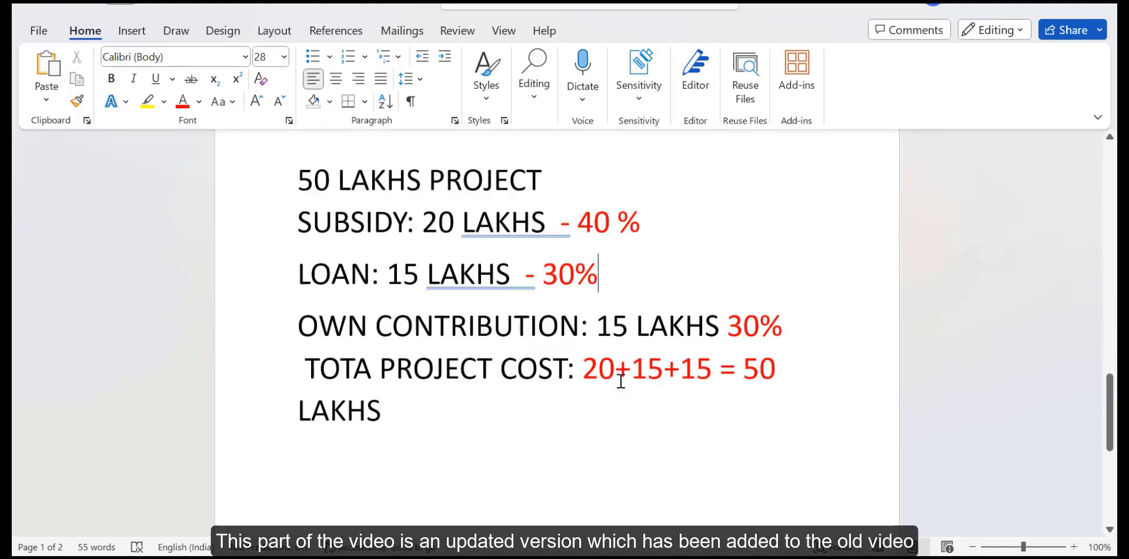
scroll(620, 381, down, 2)
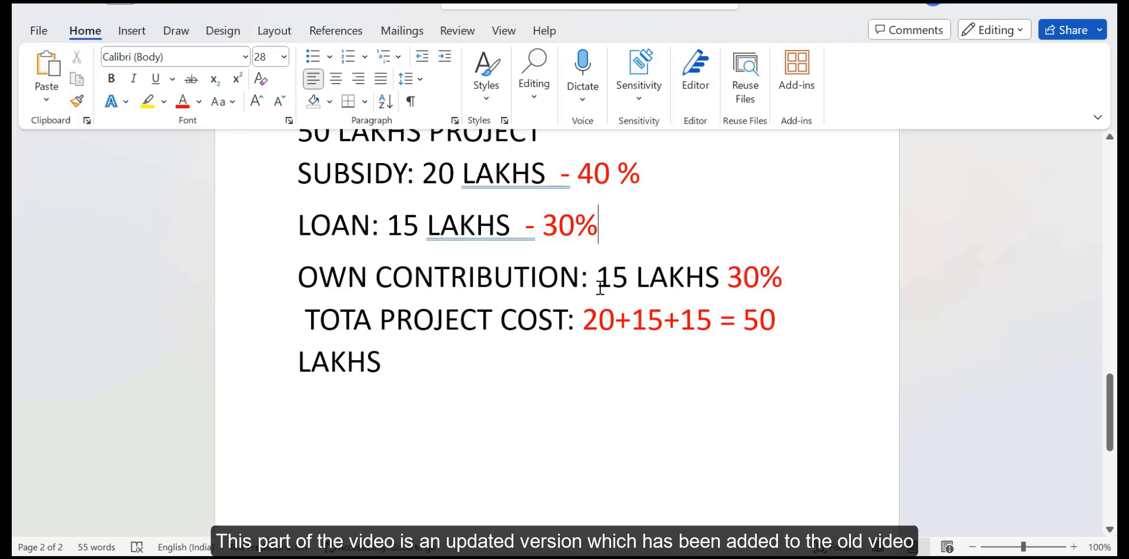
Point out the 15 LAKHS own contribution and the 20+15+15 total cost sum
drag(600, 288, 726, 282)
click(573, 340)
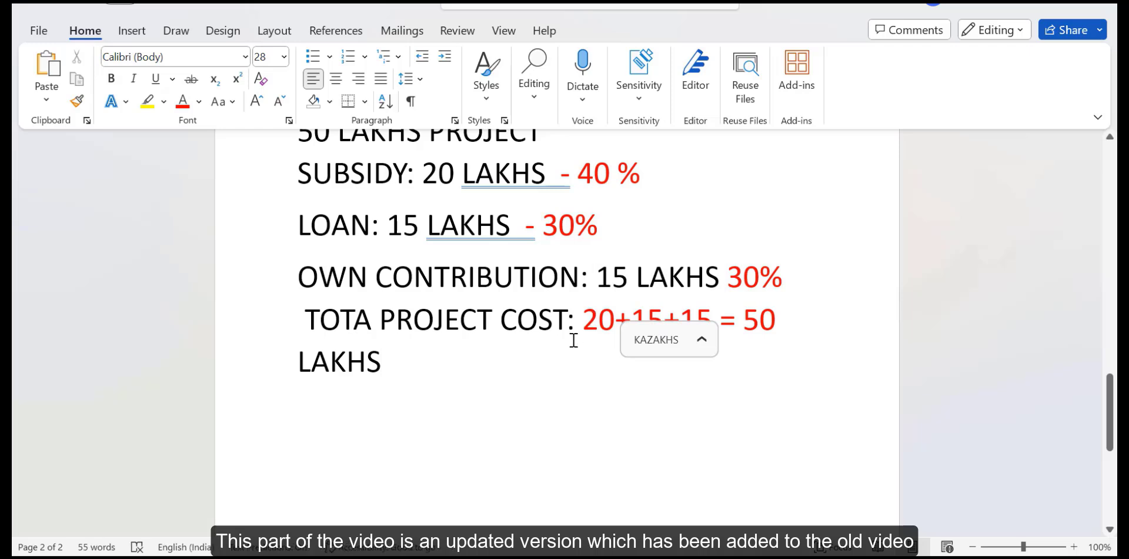
scroll(673, 240, up, 2)
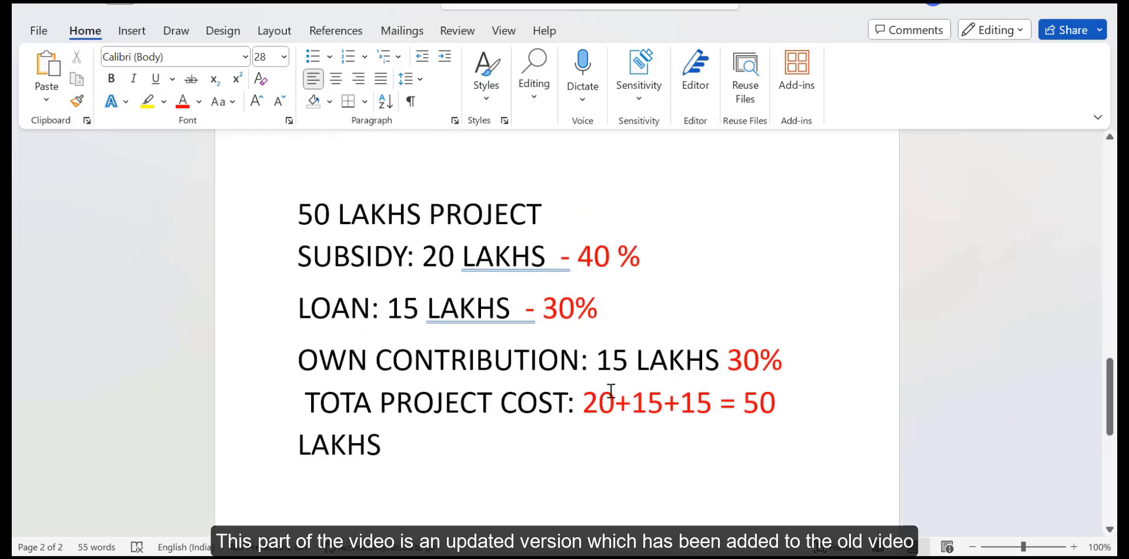
click(662, 405)
scroll(782, 406, down, 1)
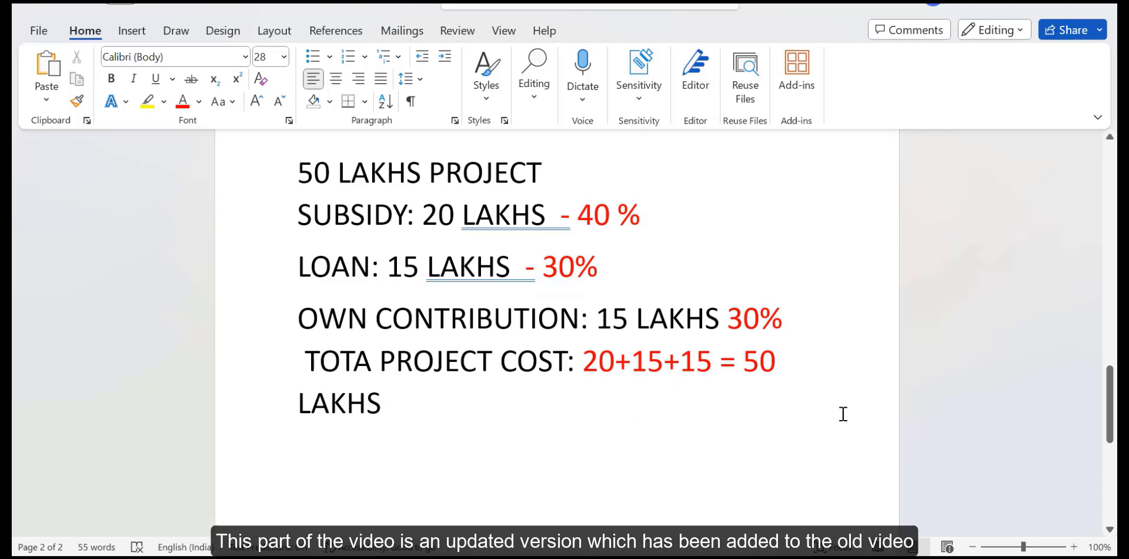
scroll(519, 366, up, 15)
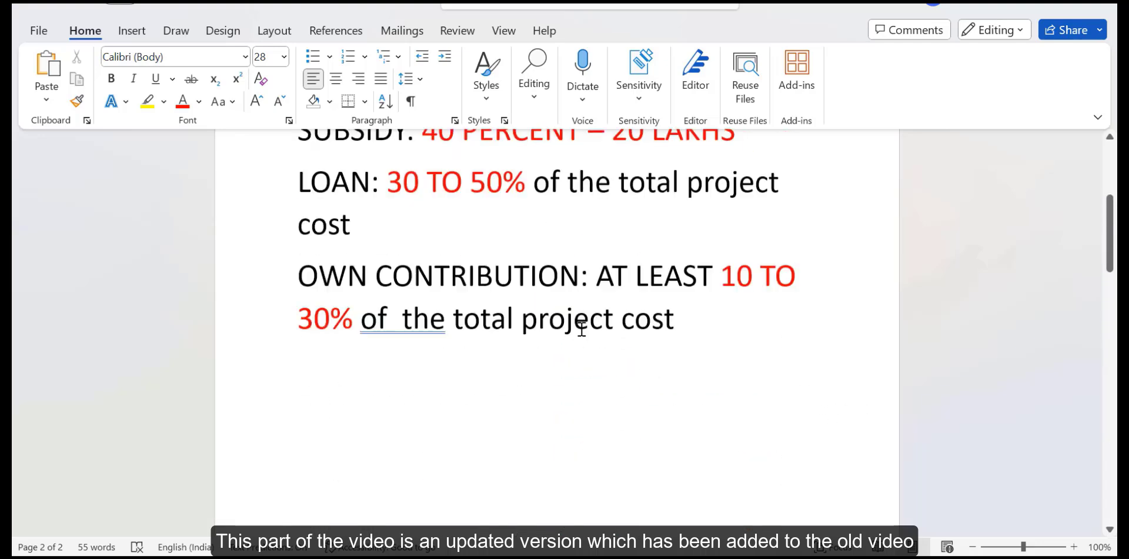
scroll(528, 387, down, 14)
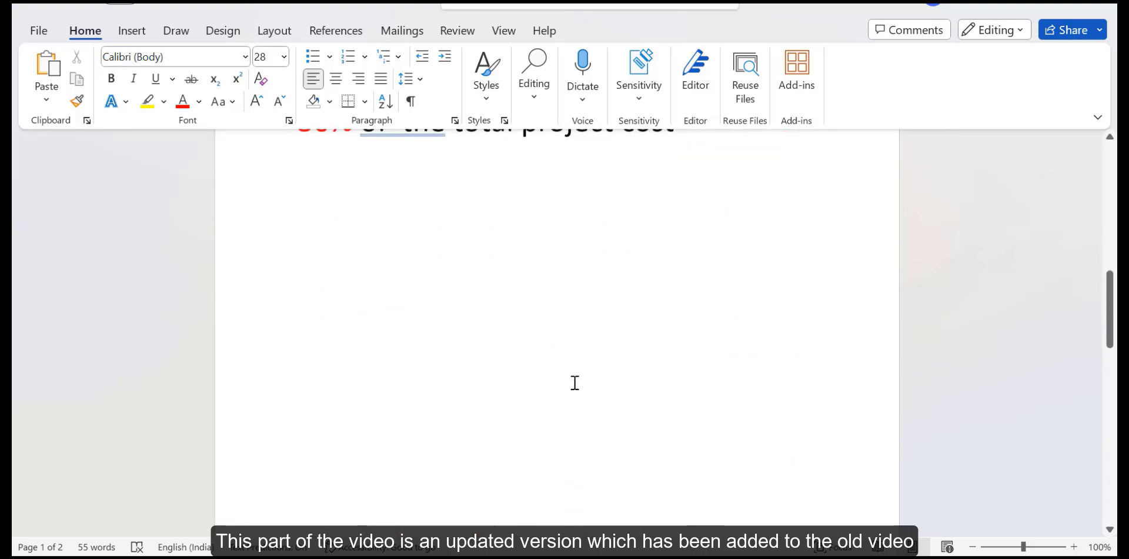
scroll(703, 406, down, 2)
scroll(753, 352, up, 8)
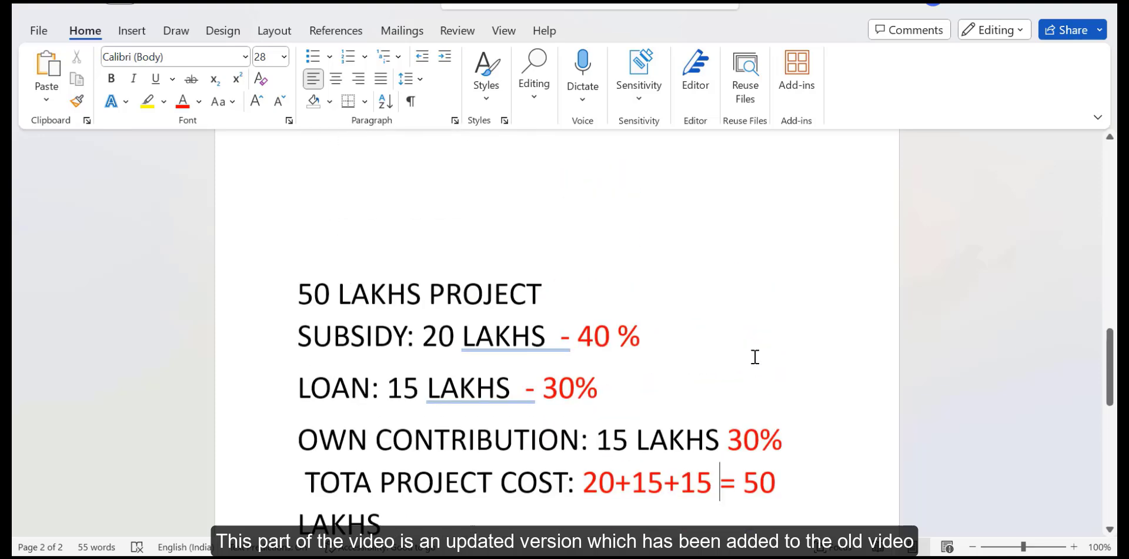
scroll(676, 356, up, 2)
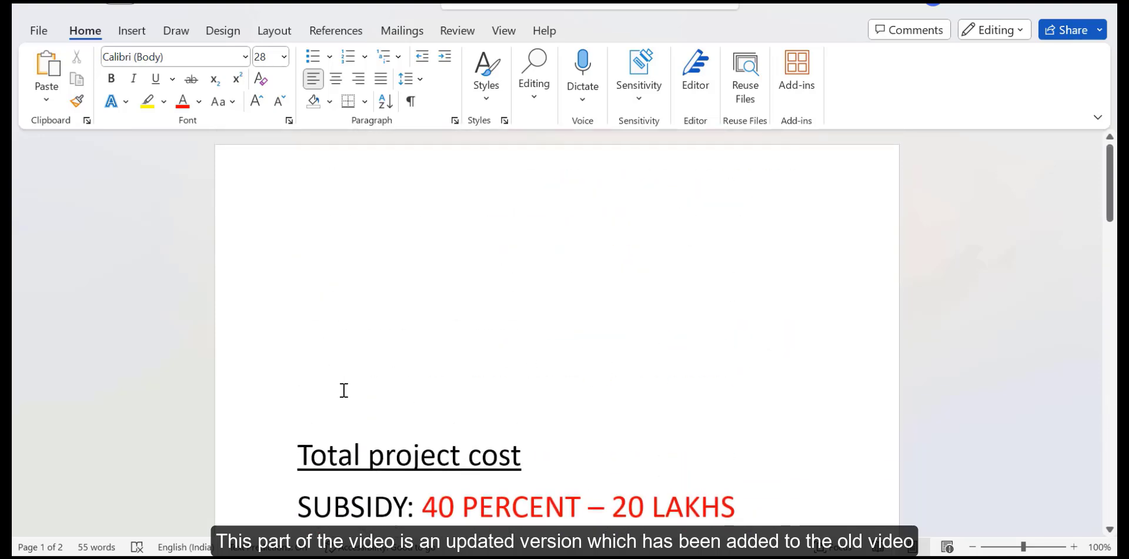
scroll(532, 400, down, 6)
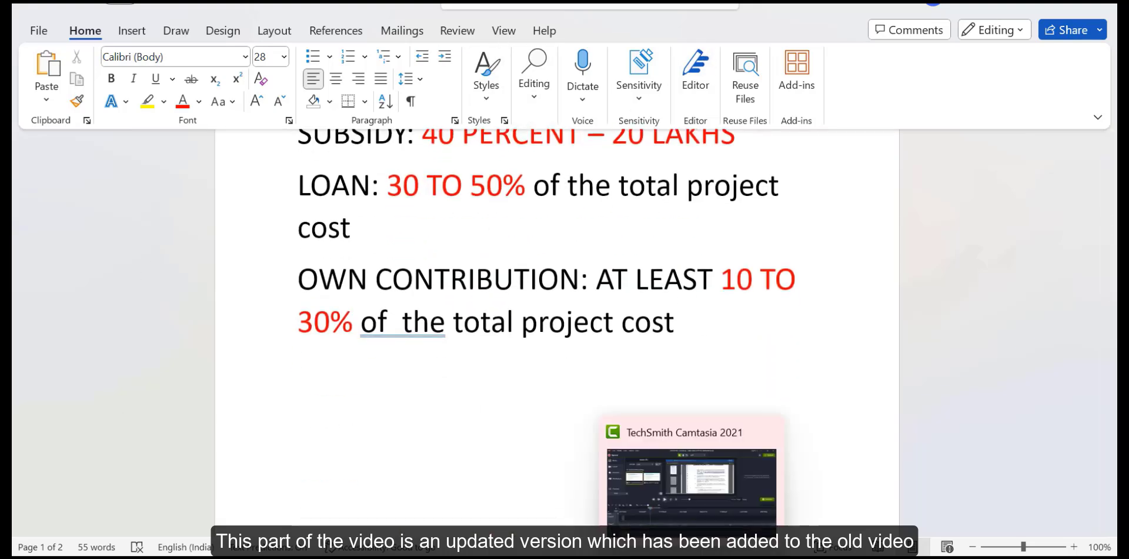
Switch from the Word notes to the Guidelines_DDUSY-1.pdf window in Chrome
click(692, 557)
click(692, 557)
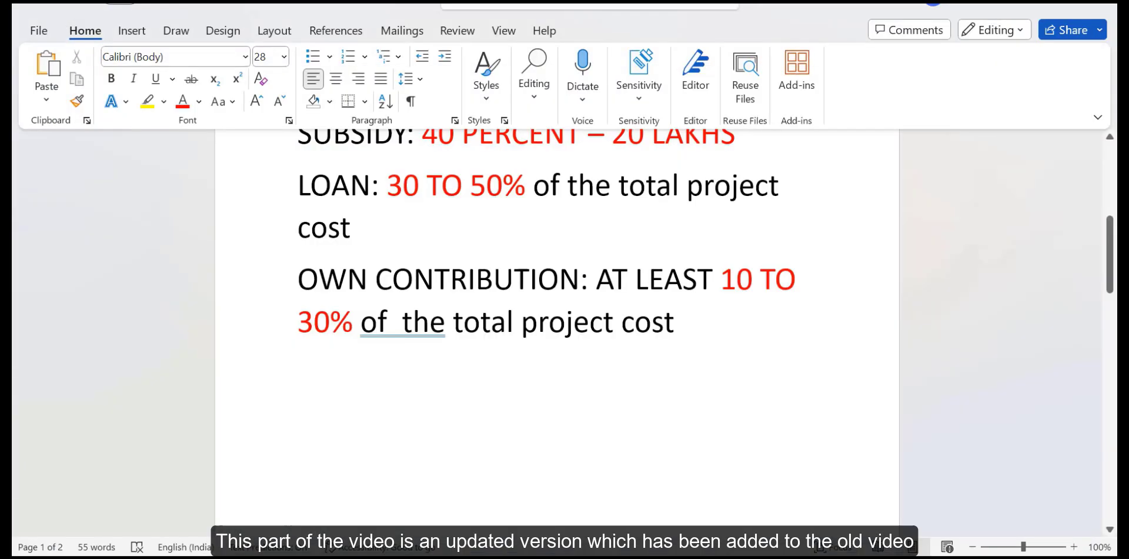
click(652, 477)
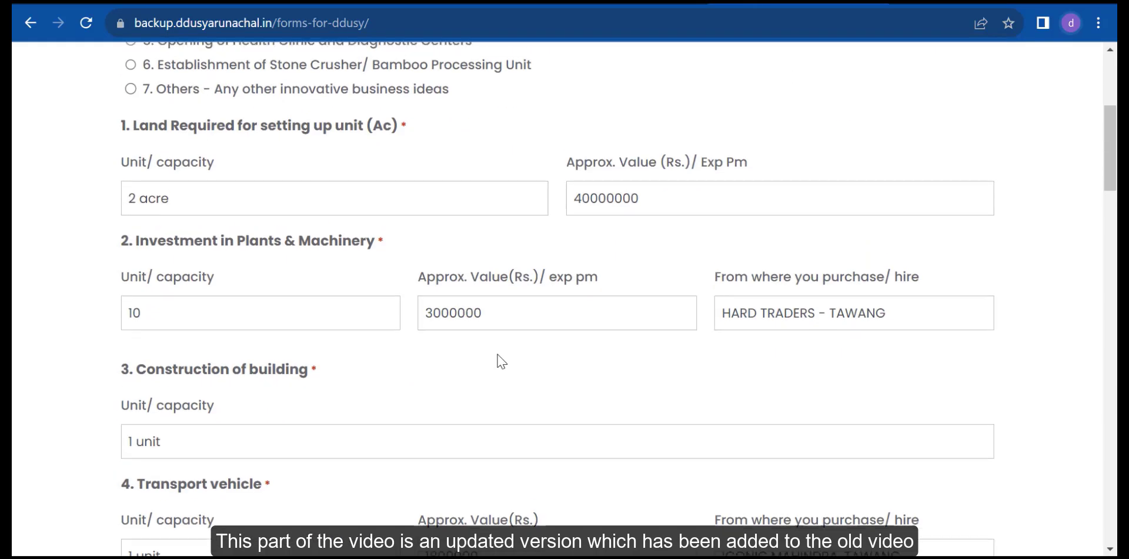
Review the Land Required section of the cost assessment
scroll(501, 360, down, 1)
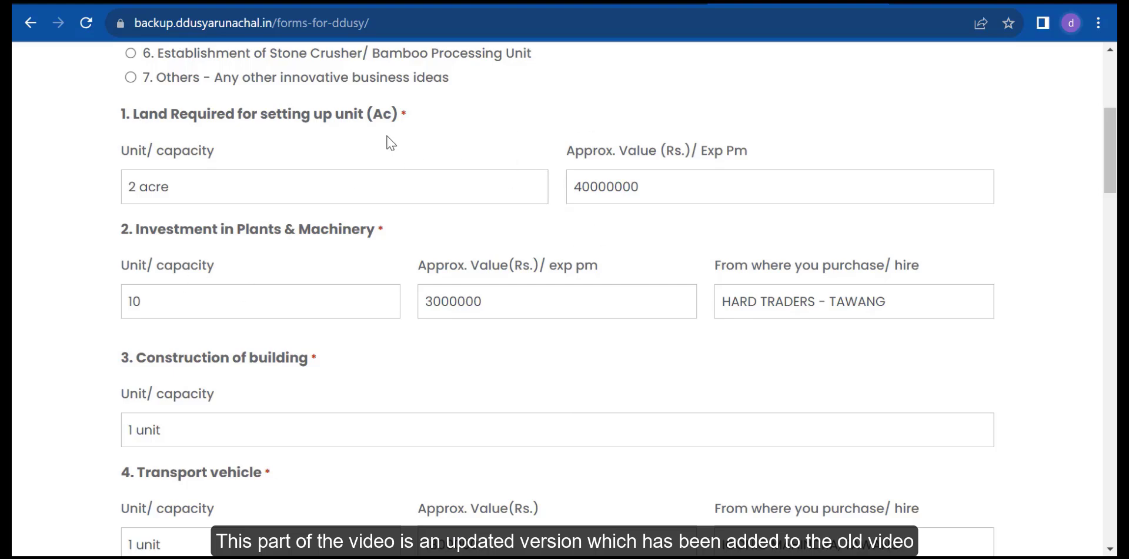
drag(429, 111, 113, 121)
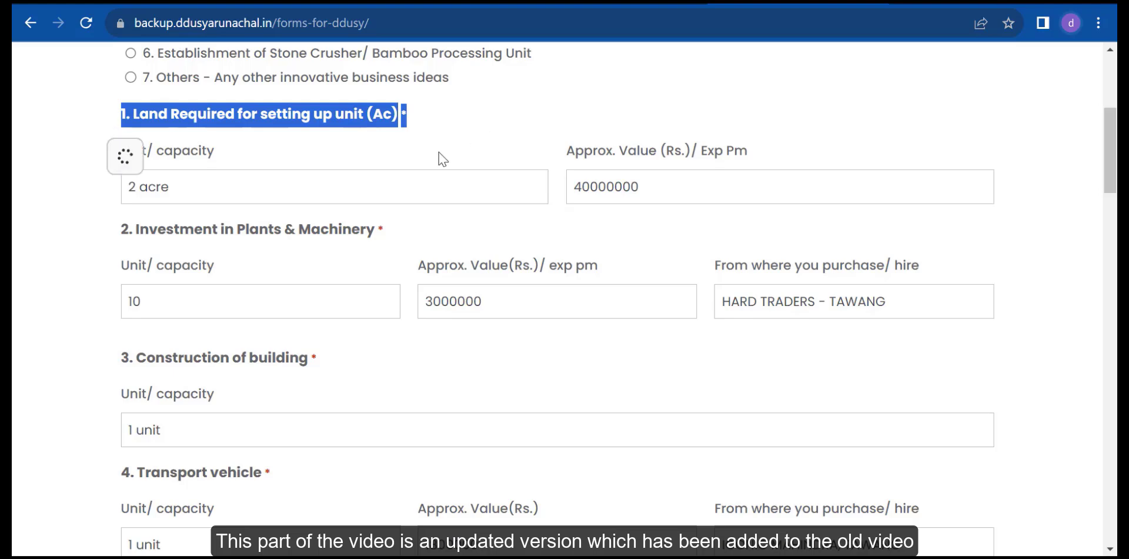
click(390, 154)
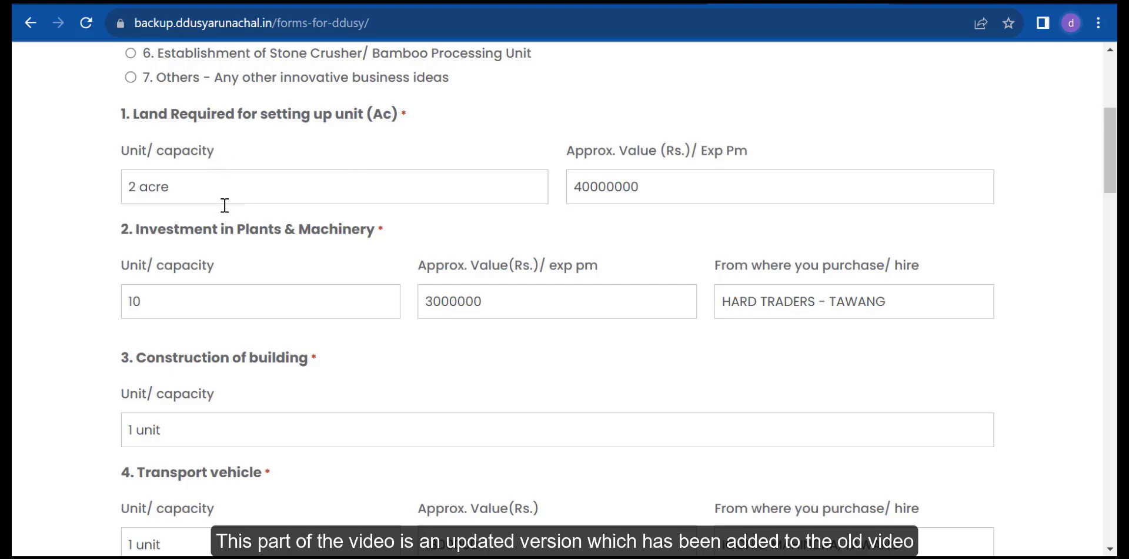
scroll(688, 224, down, 2)
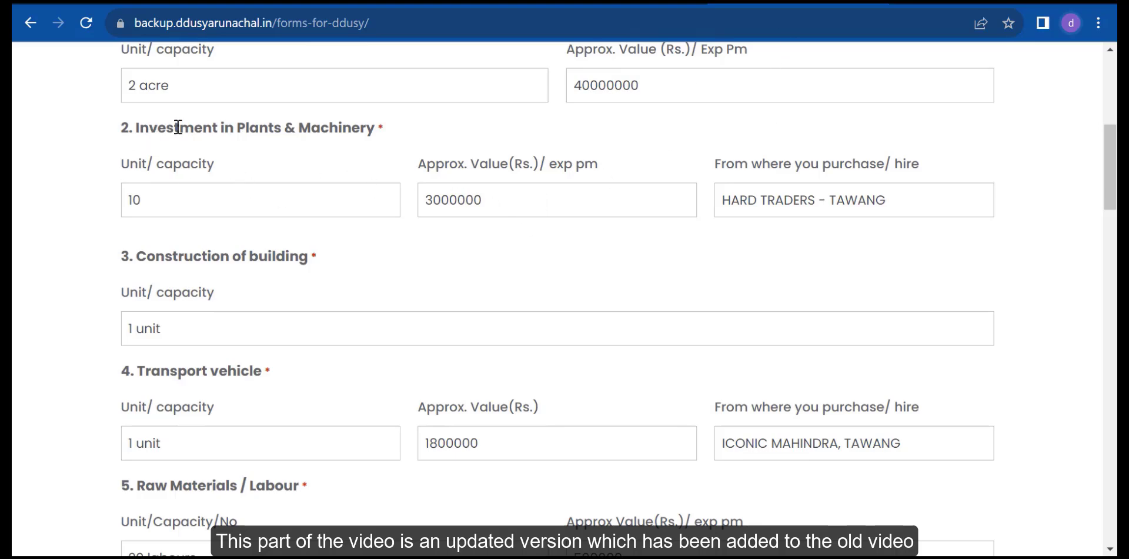
Change the Plants & Machinery unit entry from 10 to '10 UNITS'
double_click(189, 196)
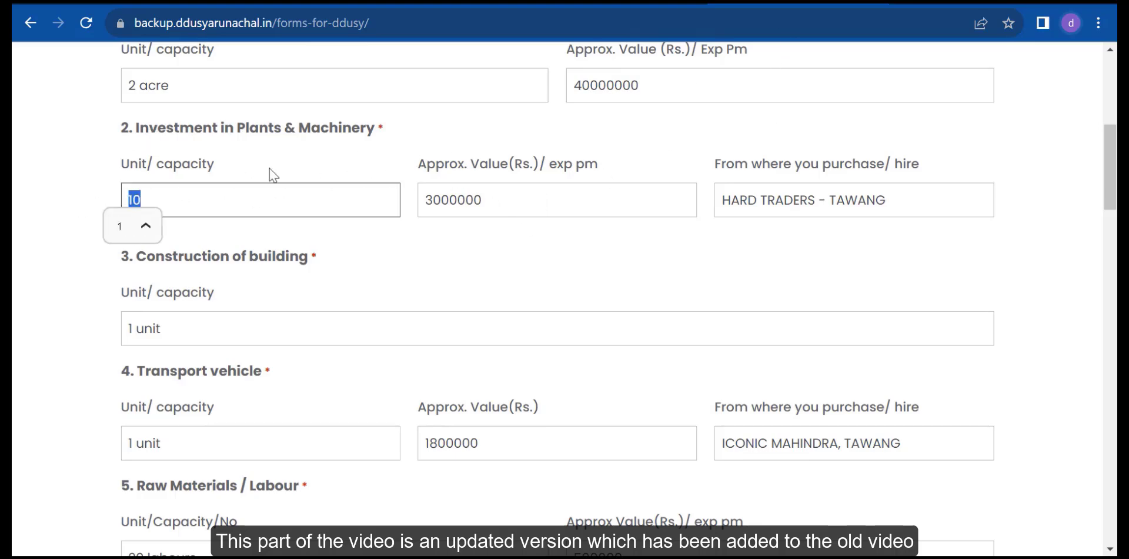
click(269, 168)
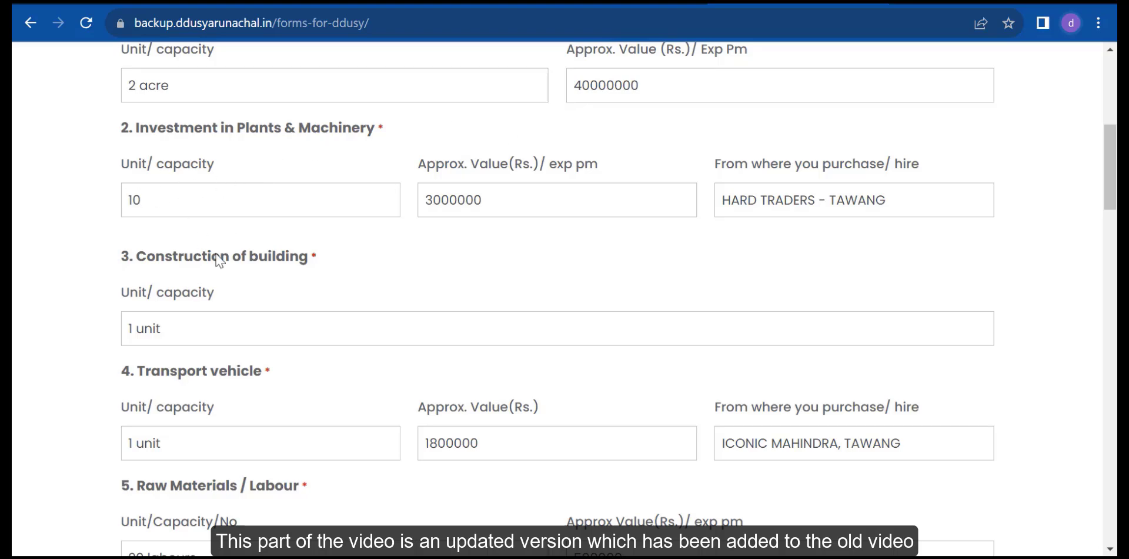
click(165, 203)
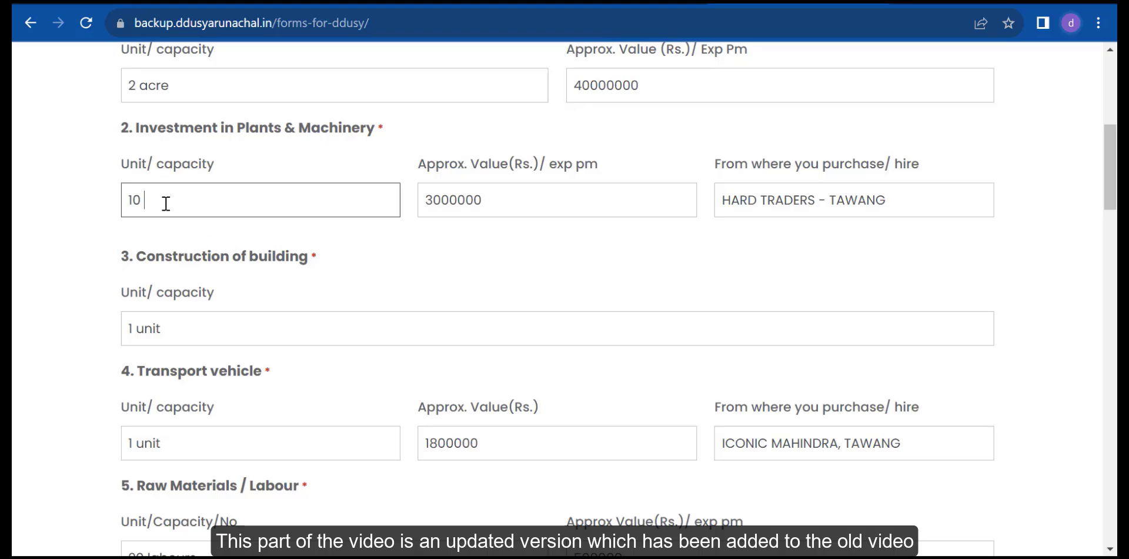
text(UNITS)
Point out HARD TRADERS - TAWANG as the machinery supplier
drag(729, 203, 937, 210)
click(431, 312)
scroll(252, 108, down, 3)
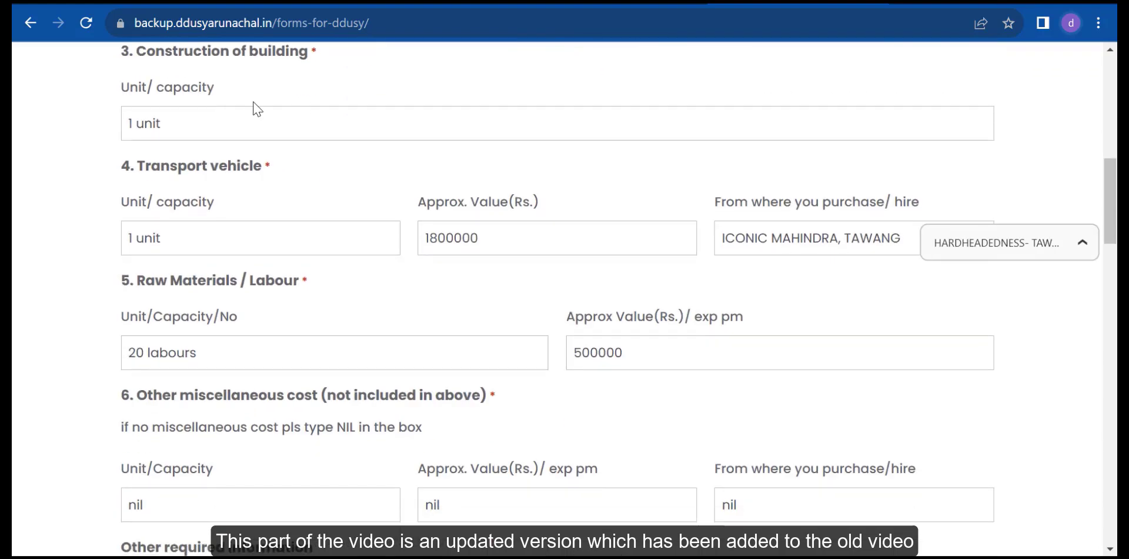
scroll(292, 195, up, 3)
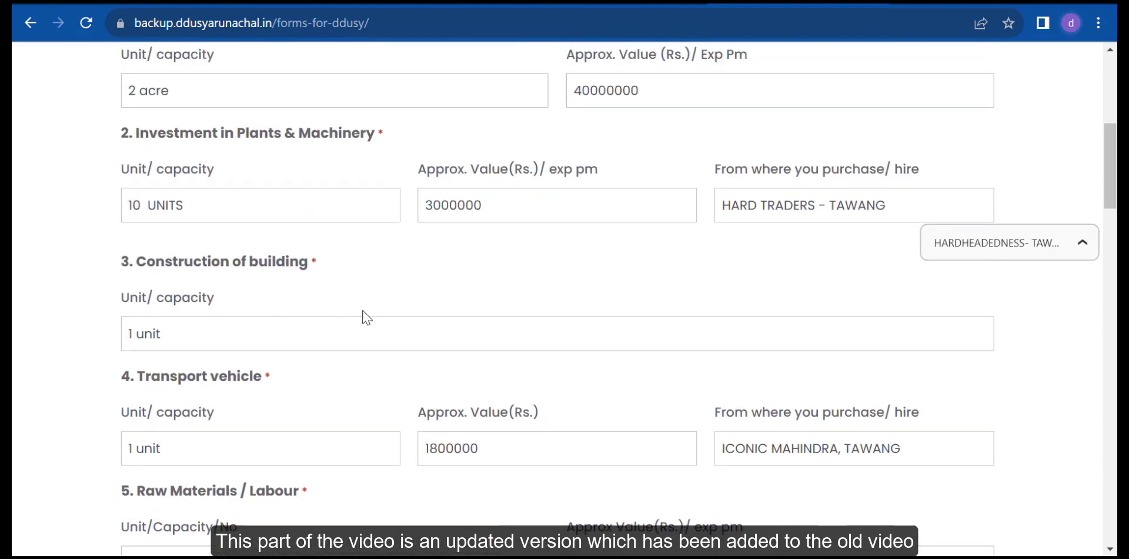
scroll(363, 318, down, 3)
click(93, 256)
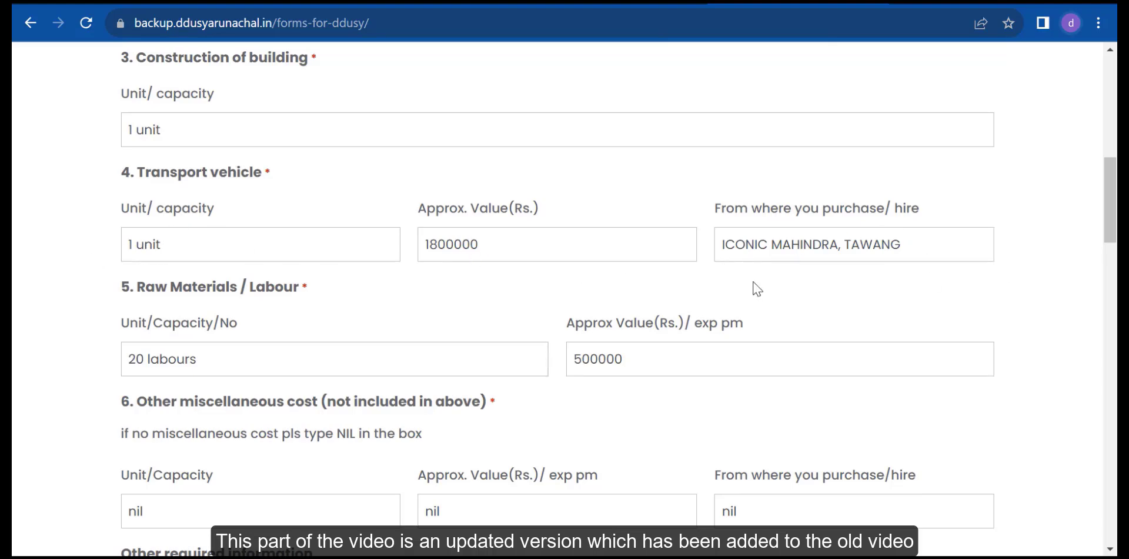
scroll(252, 182, down, 2)
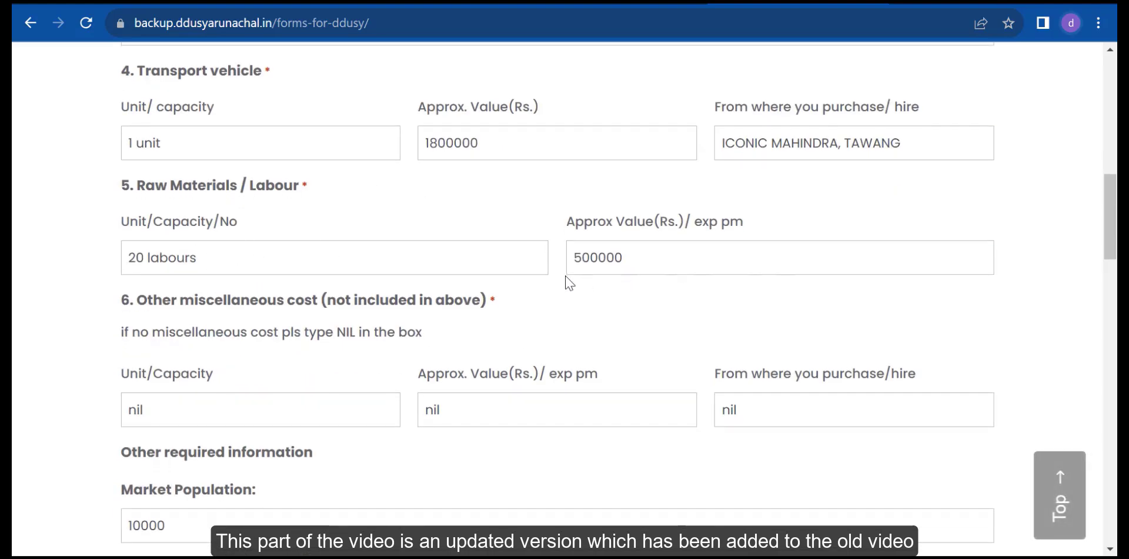
scroll(665, 268, down, 4)
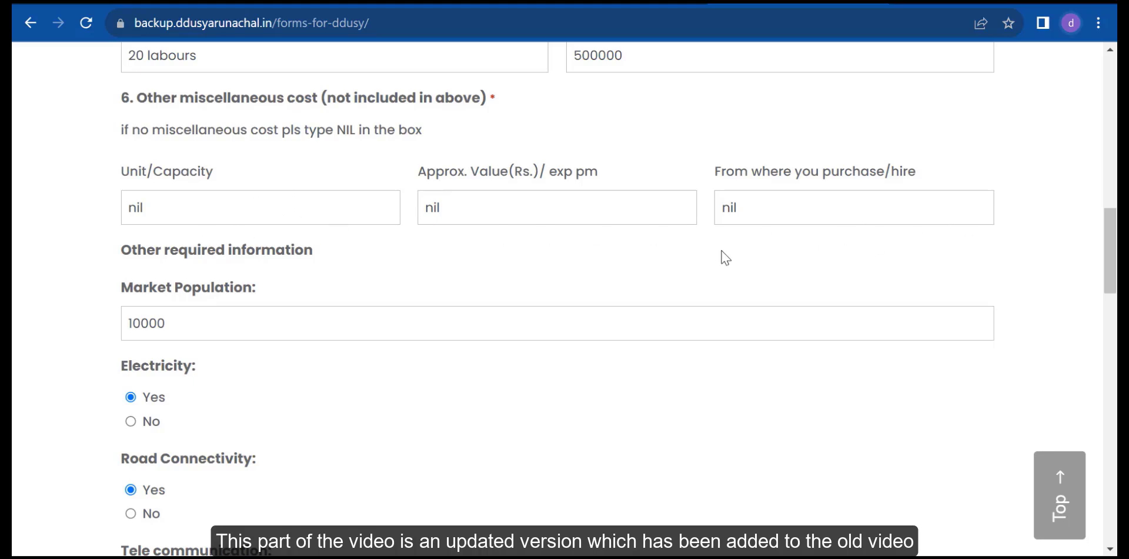
scroll(422, 302, down, 2)
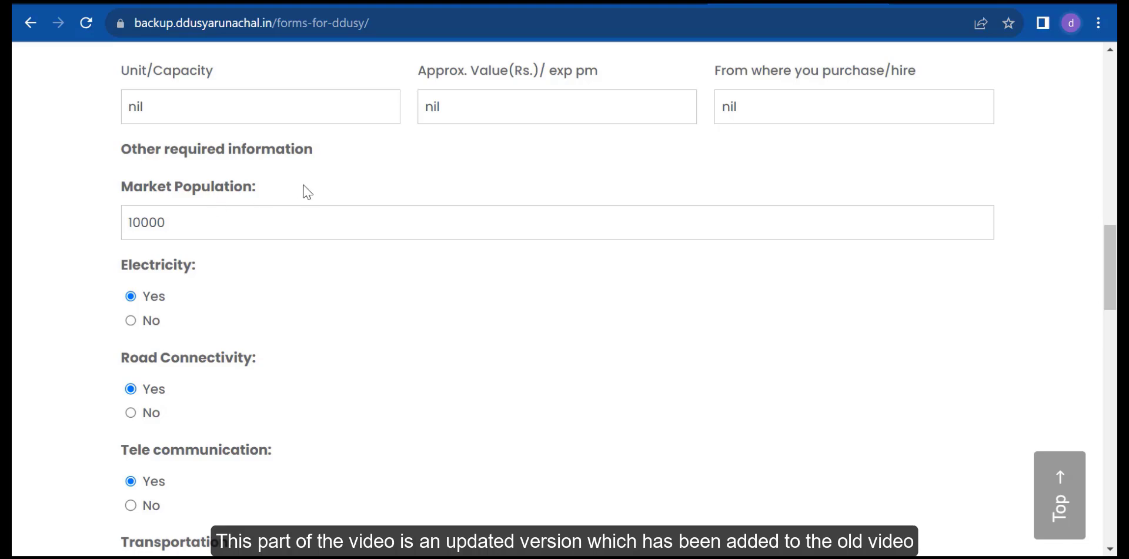
click(240, 215)
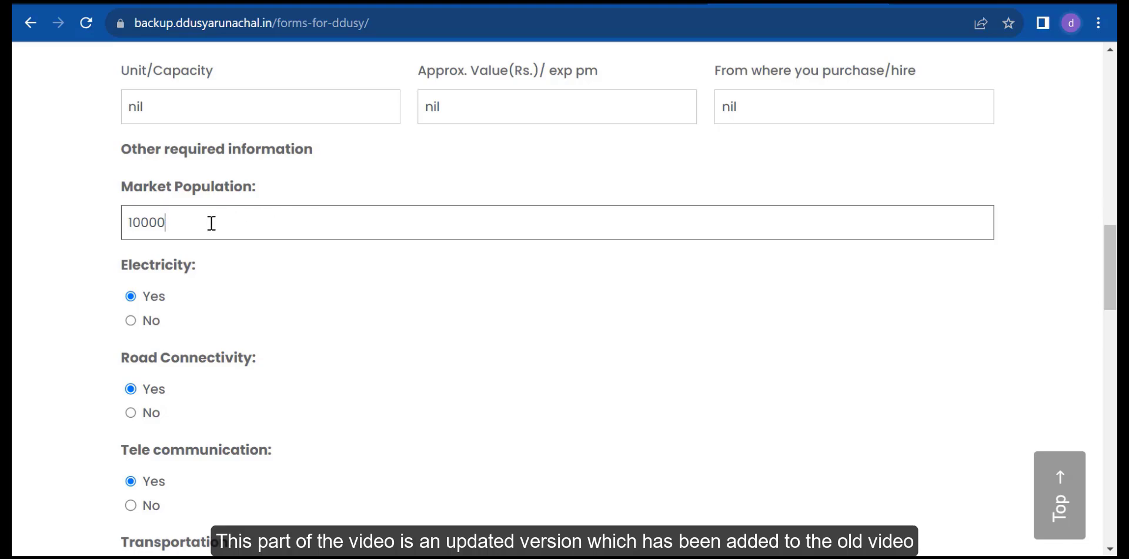
scroll(277, 273, down, 3)
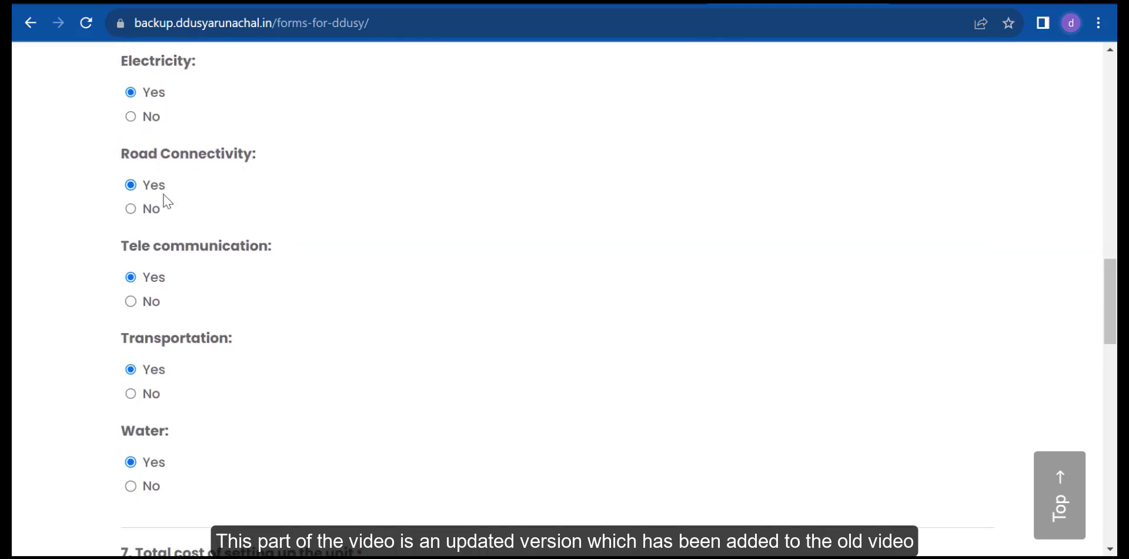
scroll(135, 153, down, 3)
scroll(168, 264, up, 5)
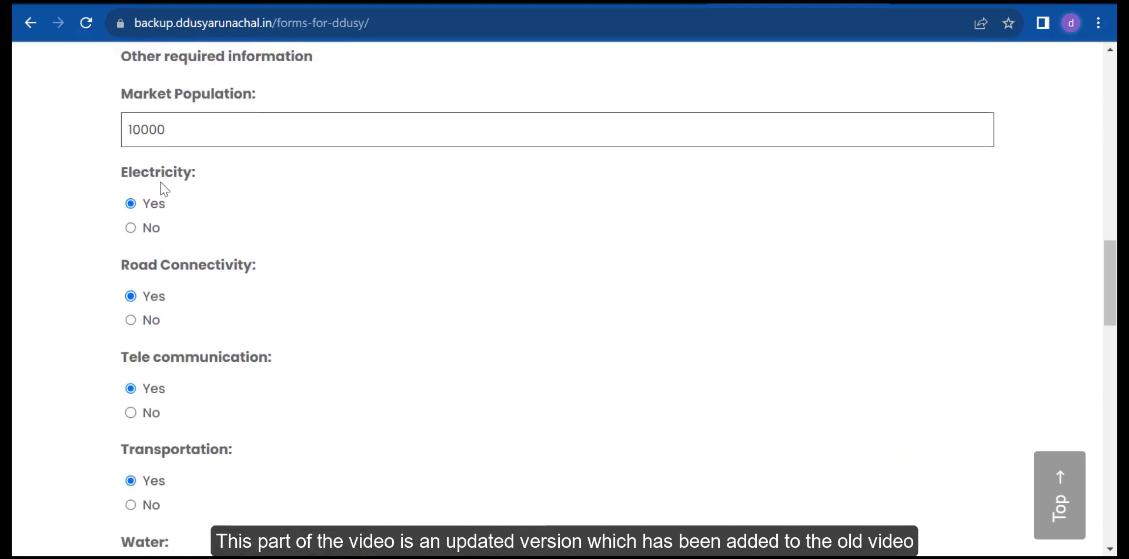
scroll(238, 247, up, 2)
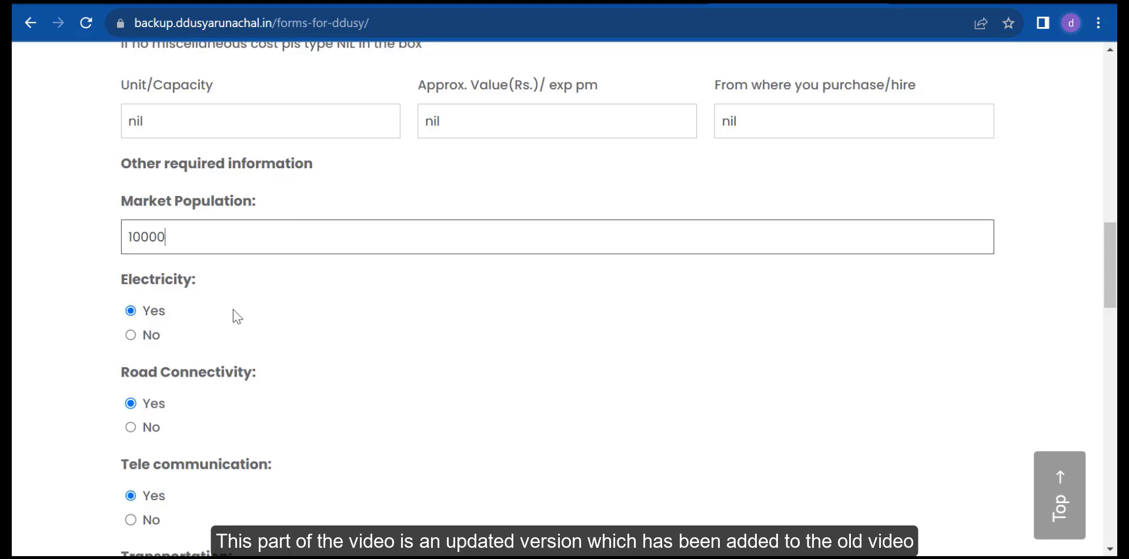
scroll(233, 308, down, 3)
scroll(232, 315, down, 3)
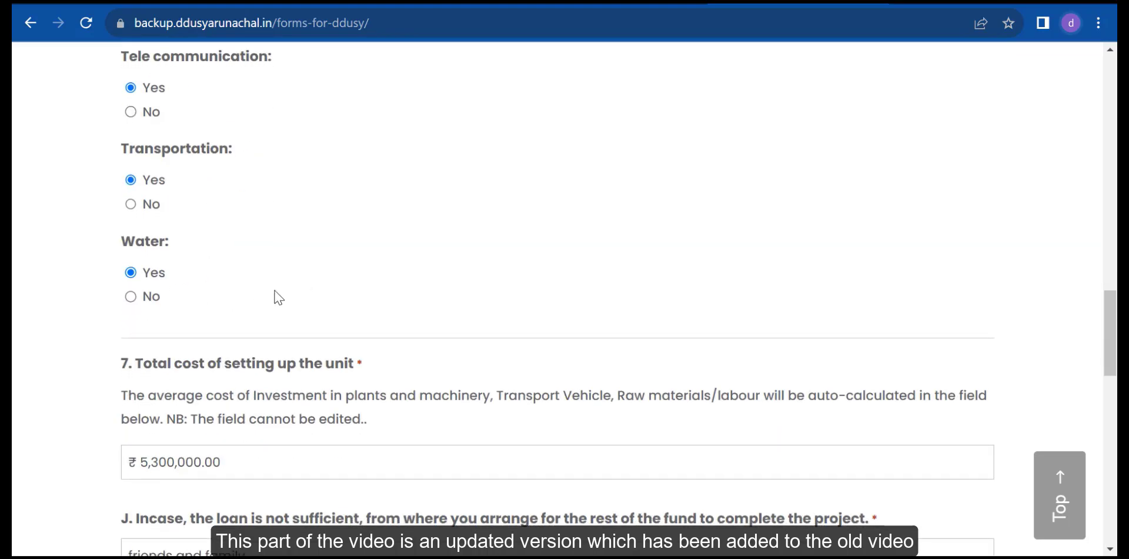
scroll(294, 241, up, 10)
scroll(192, 306, down, 7)
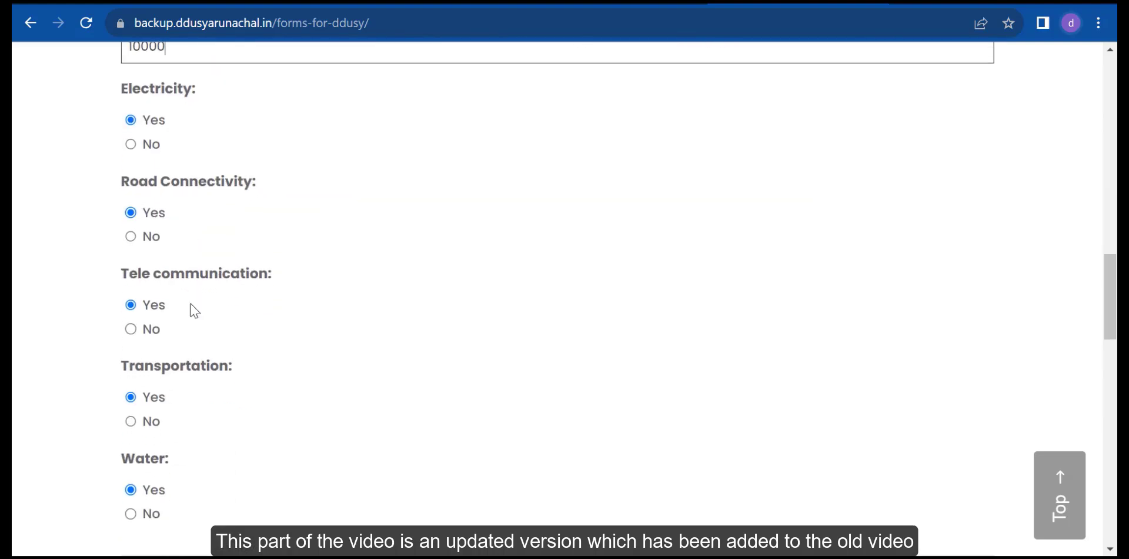
scroll(213, 291, down, 5)
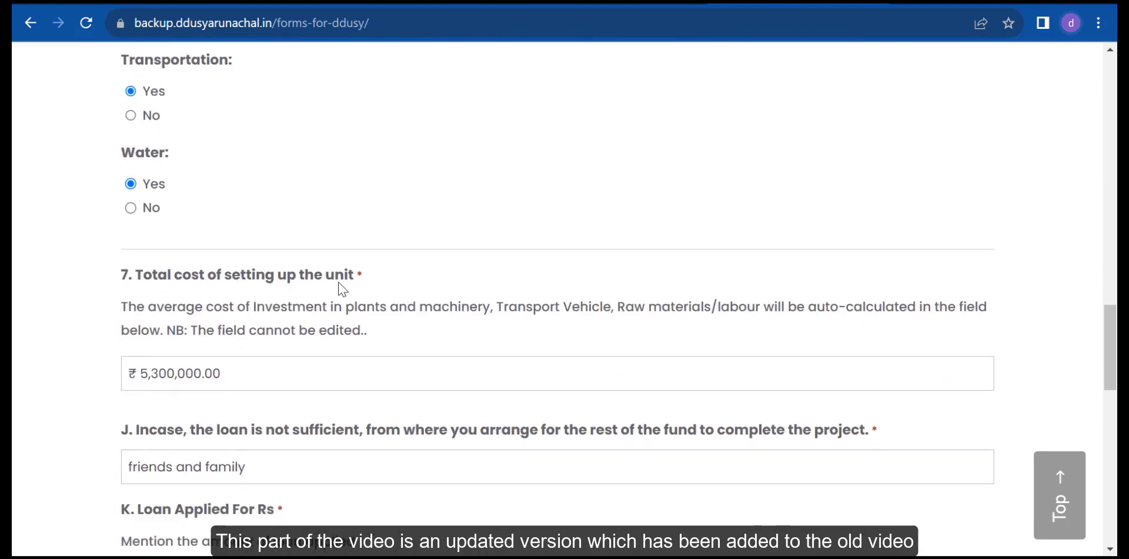
drag(365, 275, 121, 278)
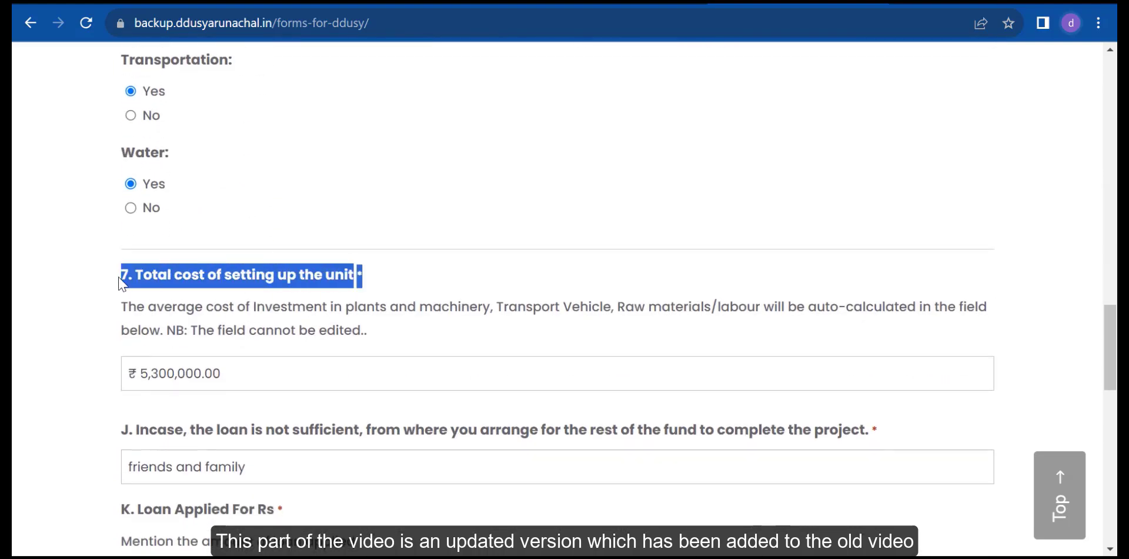
click(264, 363)
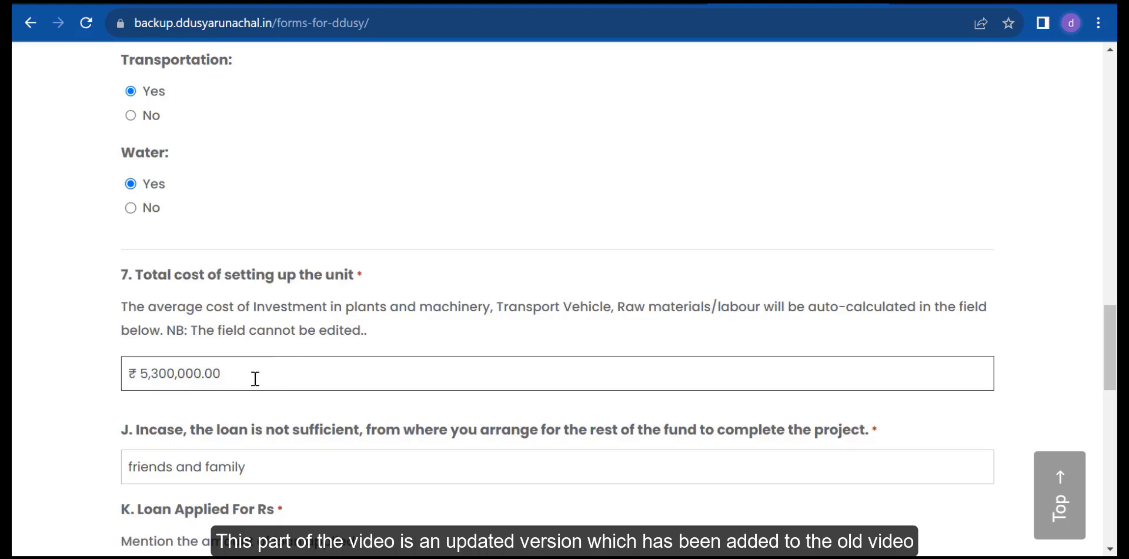
drag(255, 378, 111, 398)
click(285, 371)
triple_click(262, 371)
Change the Raw Materials / Labour value from 500000 to 200000, making the total ₹5,000,000.00
click(294, 369)
scroll(443, 328, up, 15)
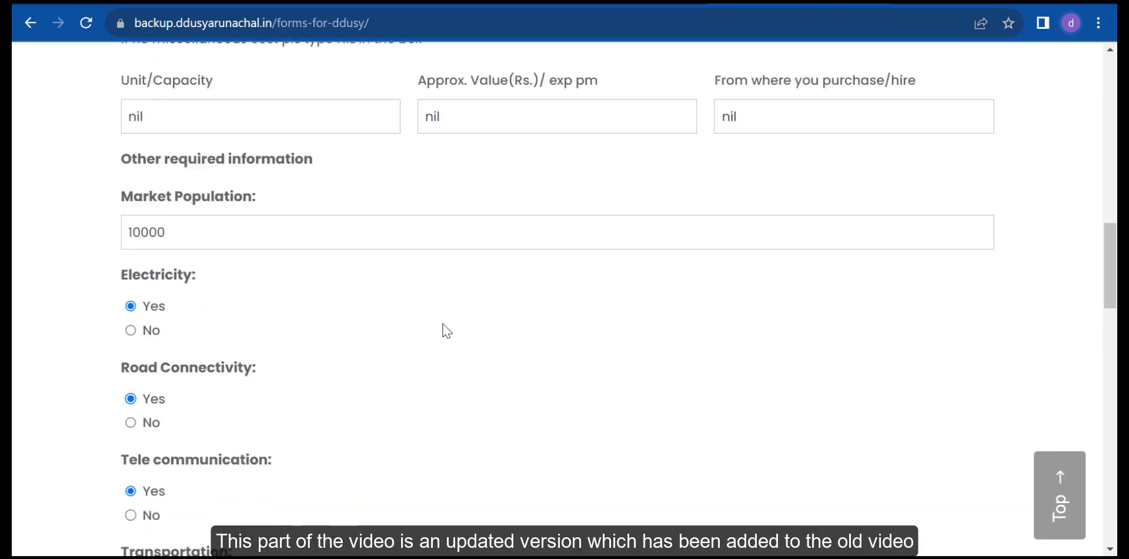
scroll(453, 335, down, 10)
scroll(376, 382, down, 6)
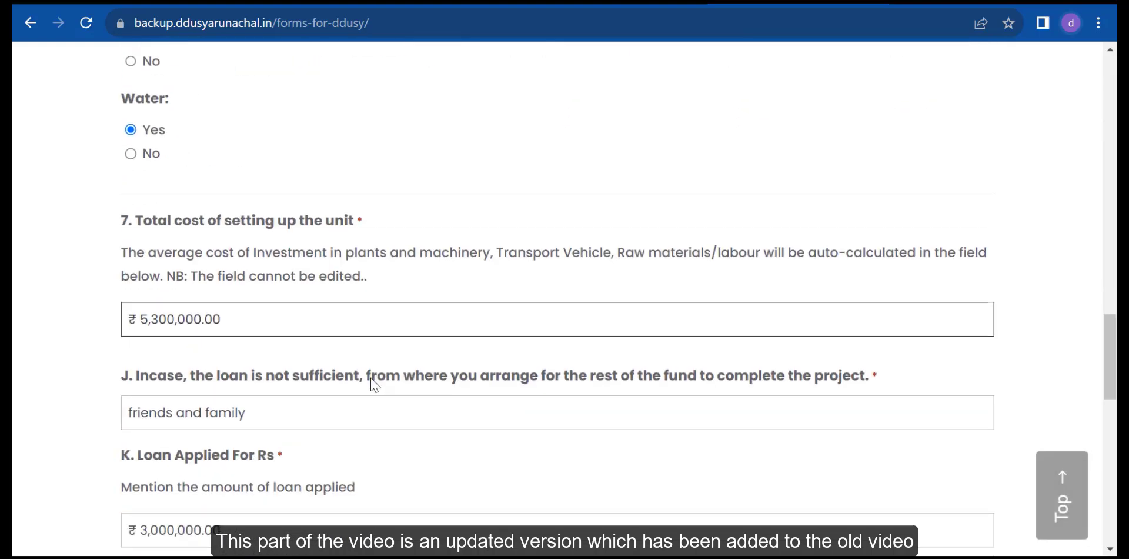
scroll(517, 223, up, 15)
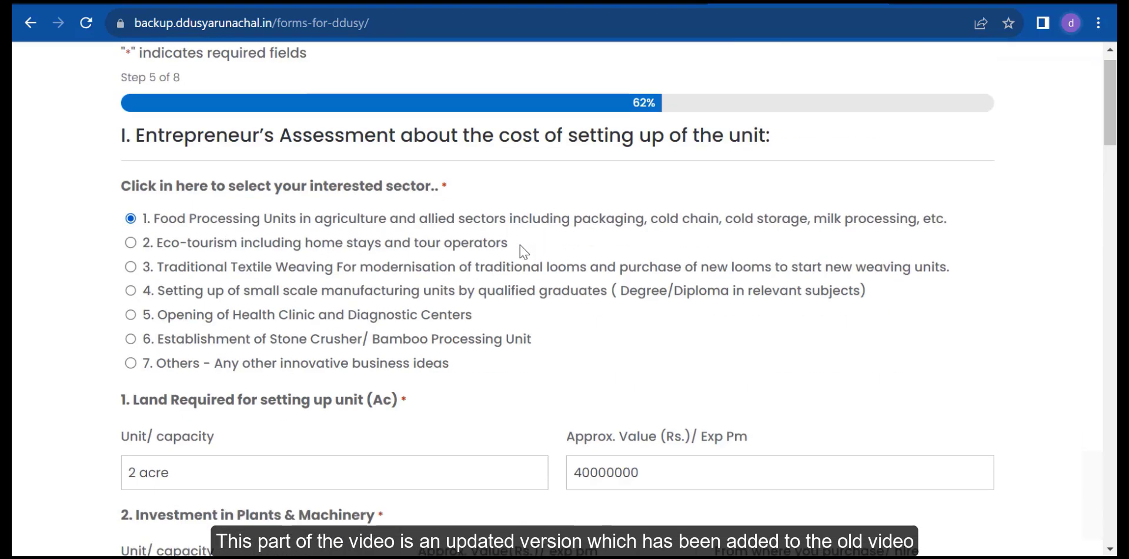
scroll(521, 250, down, 5)
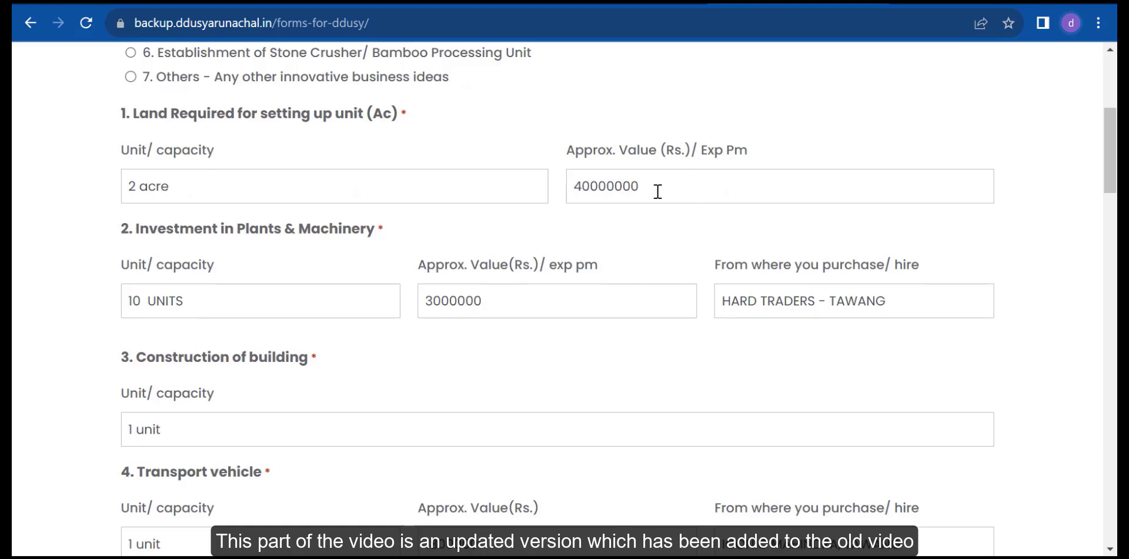
scroll(518, 294, down, 3)
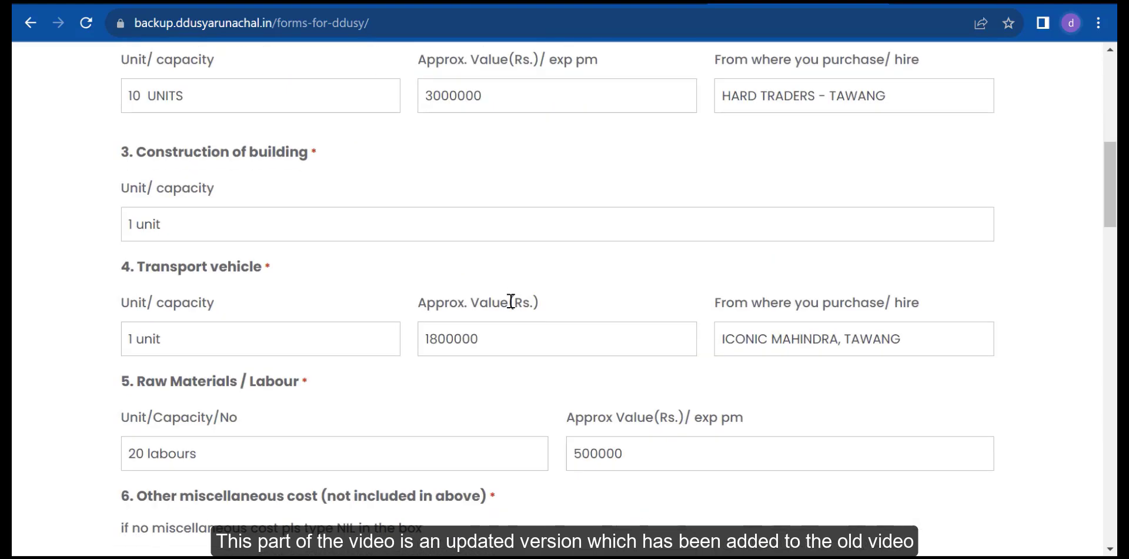
scroll(453, 327, down, 2)
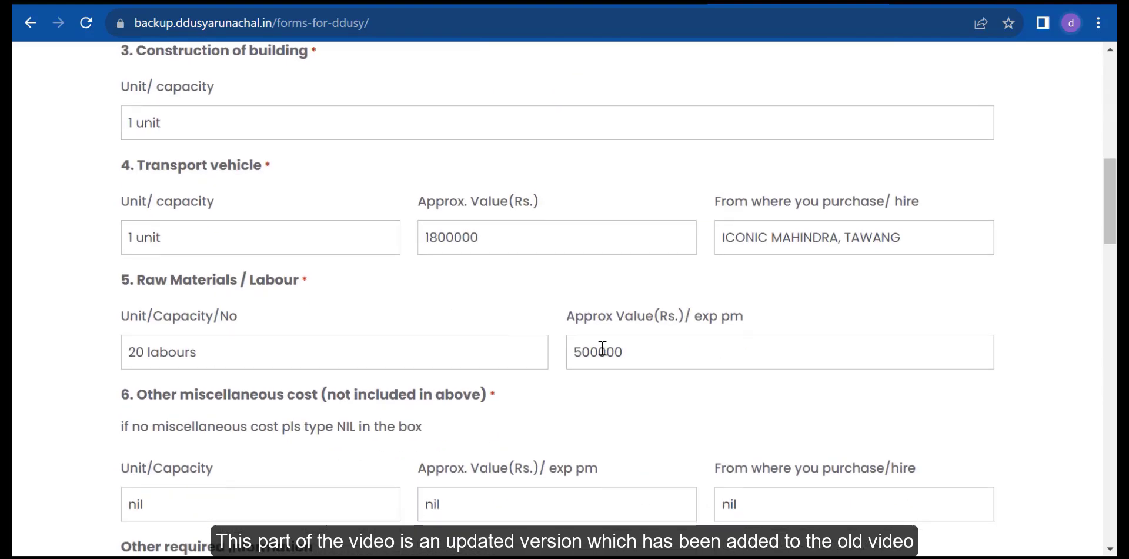
click(582, 353)
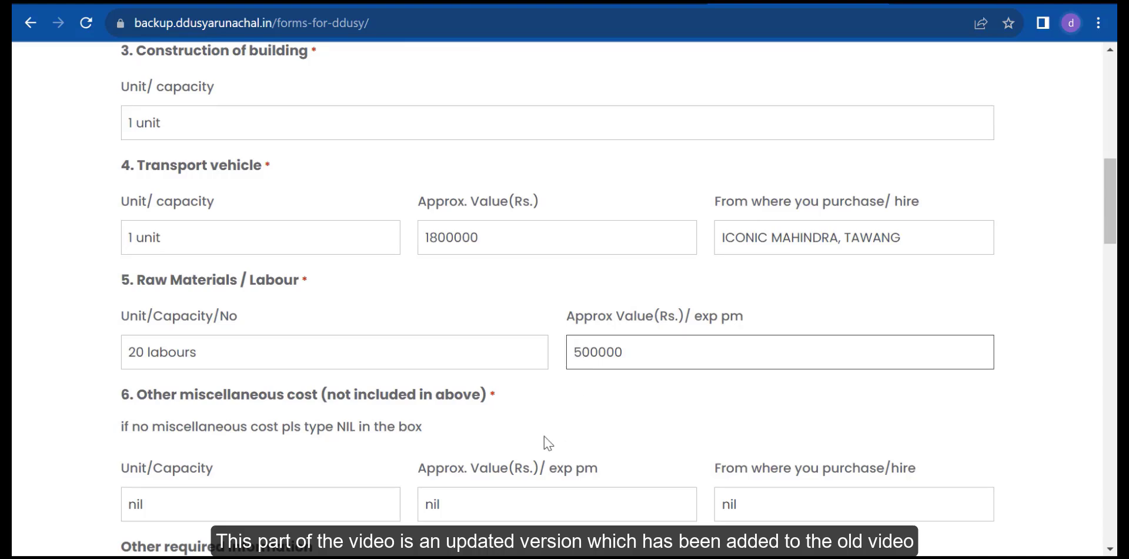
key(BackSpace)
text(2)
click(759, 391)
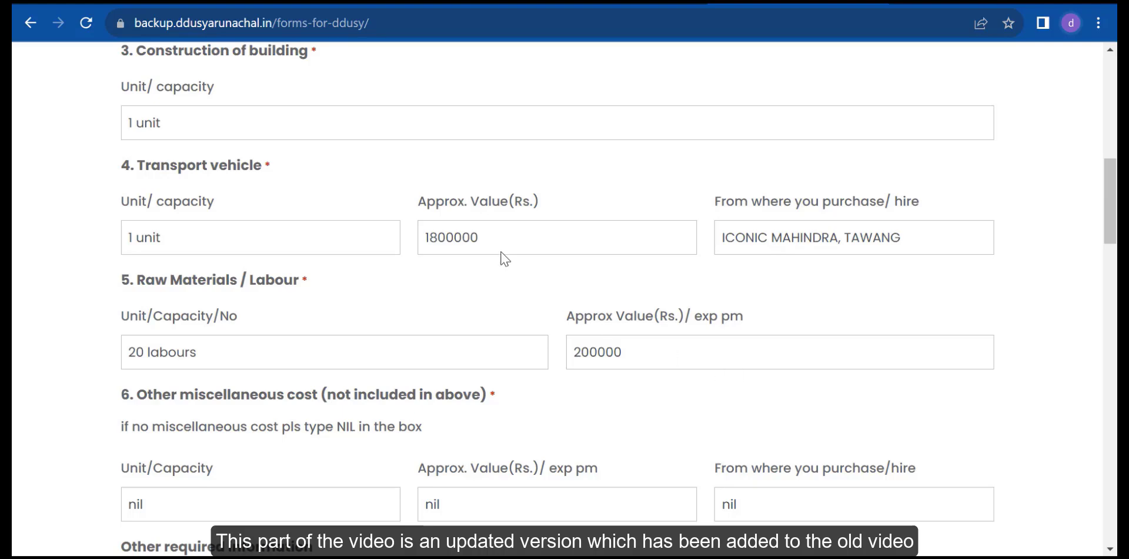
scroll(559, 323, down, 10)
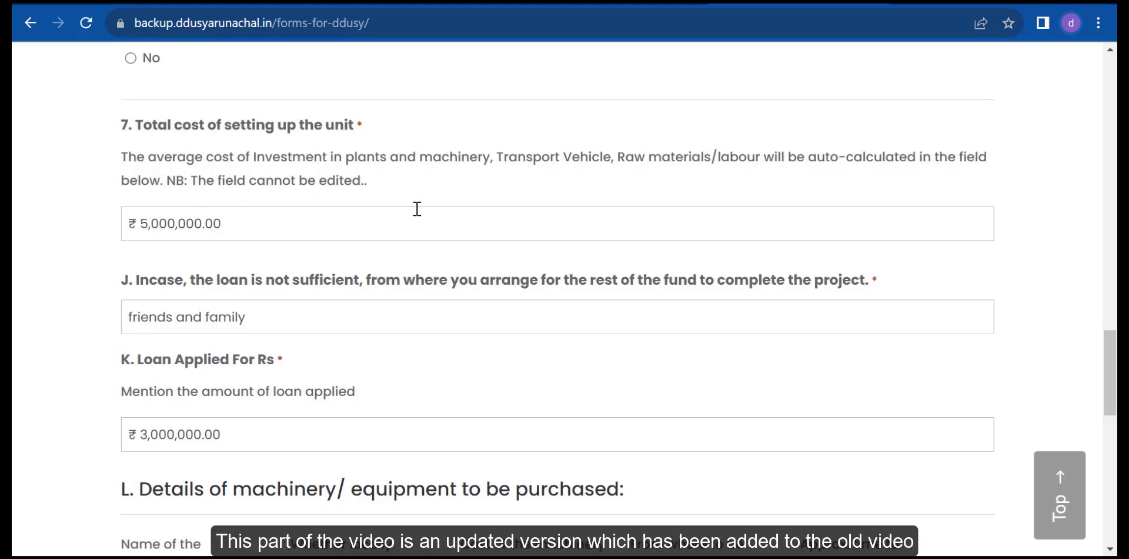
scroll(416, 210, up, 8)
scroll(416, 214, down, 8)
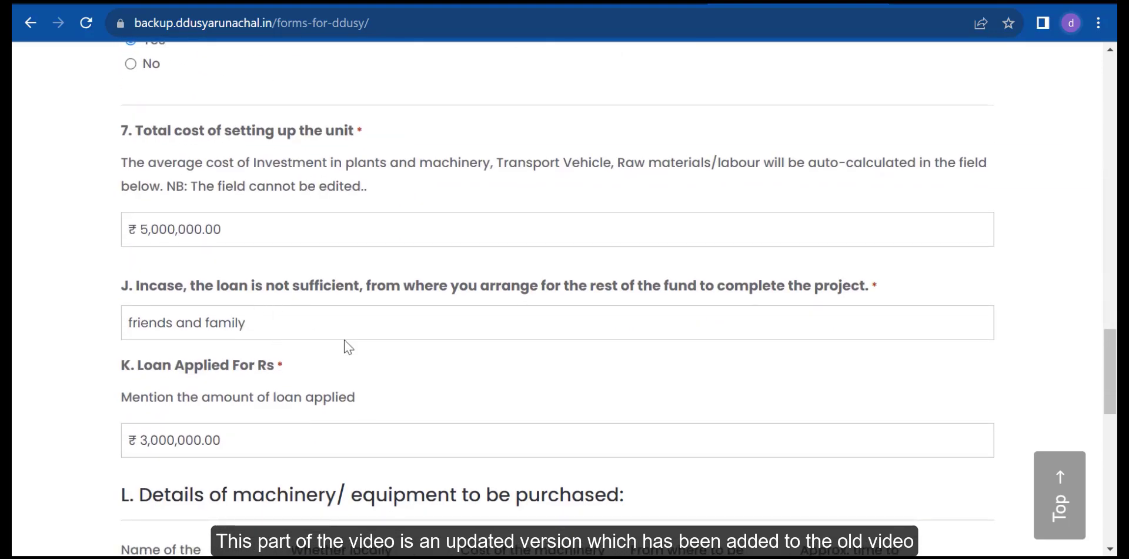
scroll(338, 332, down, 3)
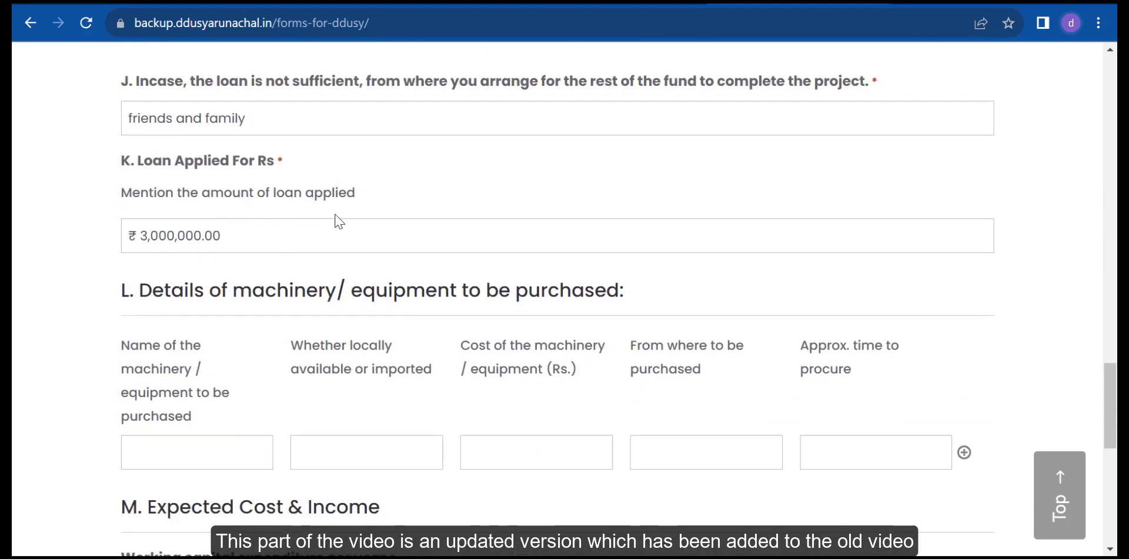
scroll(335, 220, down, 2)
scroll(471, 287, up, 10)
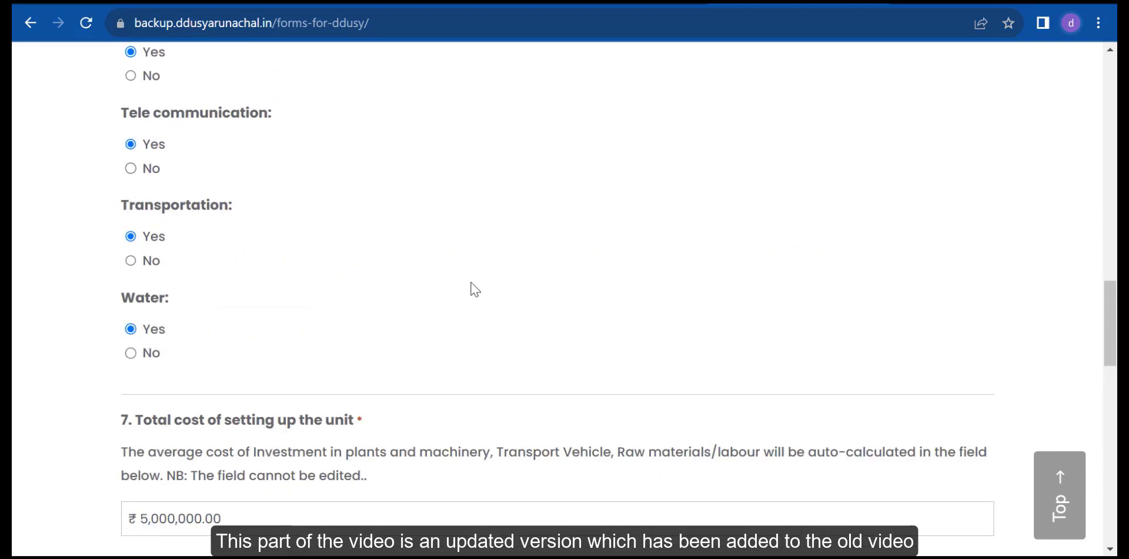
scroll(266, 322, up, 5)
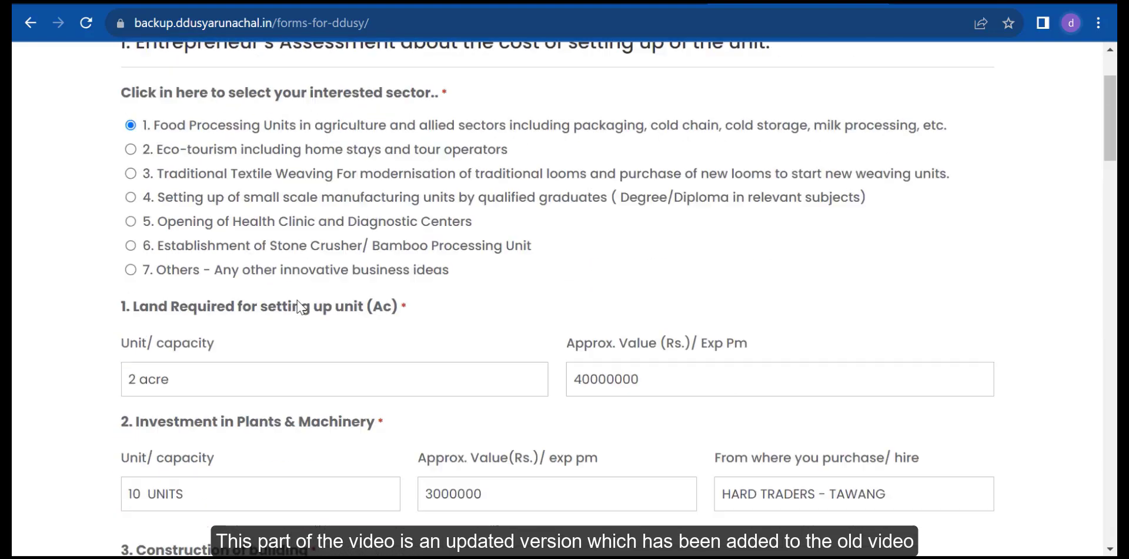
scroll(297, 305, down, 2)
drag(383, 267, 91, 270)
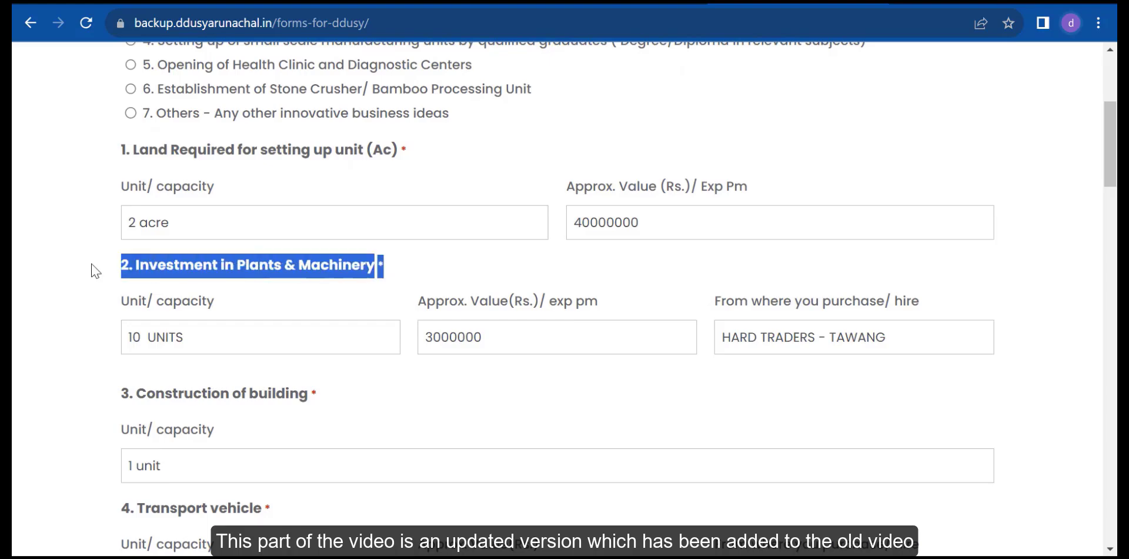
click(278, 323)
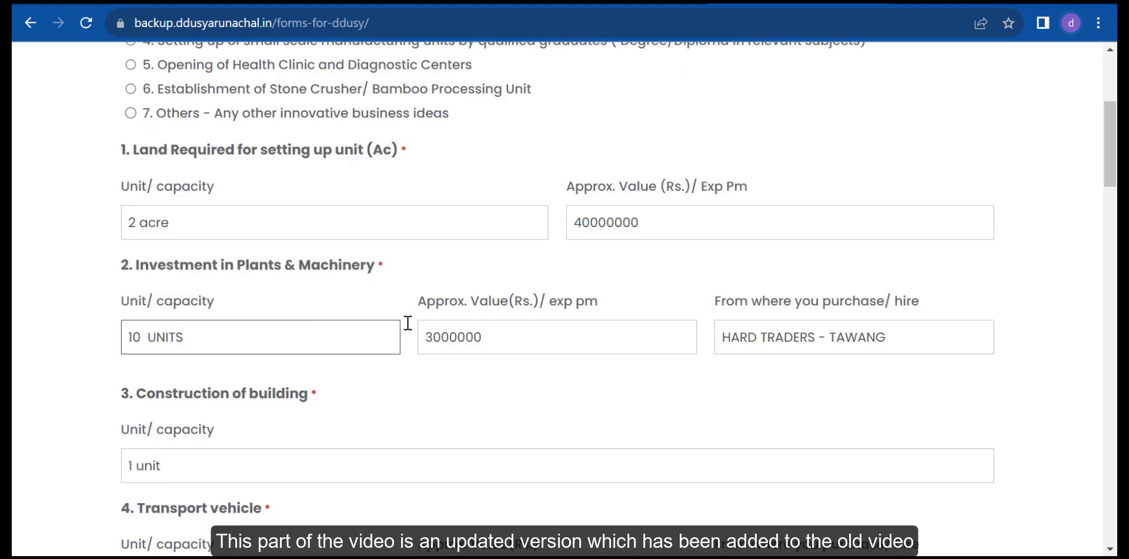
scroll(386, 300, down, 1)
scroll(386, 299, down, 20)
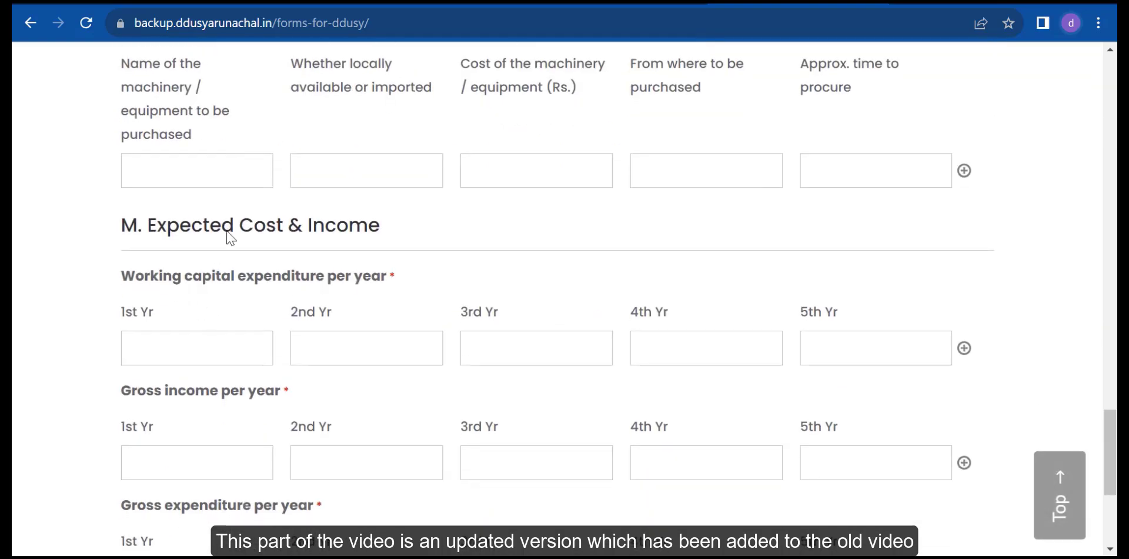
scroll(227, 234, up, 4)
click(187, 377)
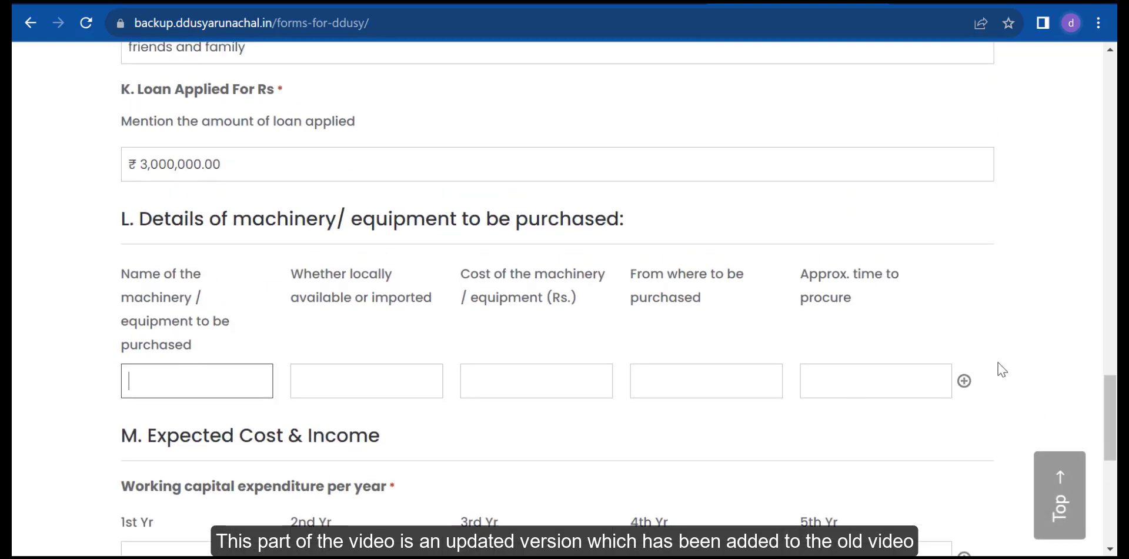
click(964, 380)
scroll(101, 328, down, 3)
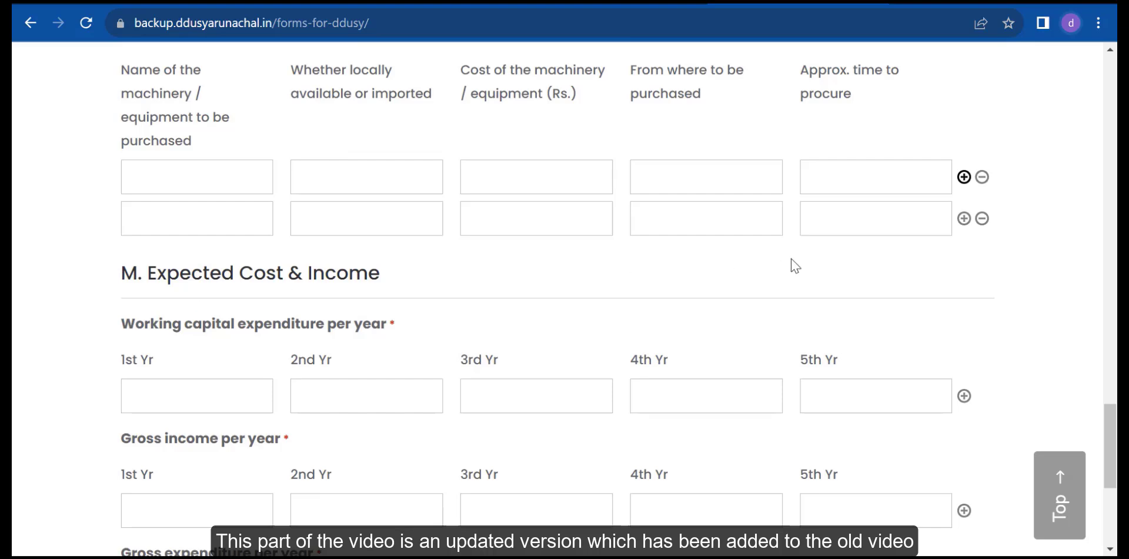
click(982, 219)
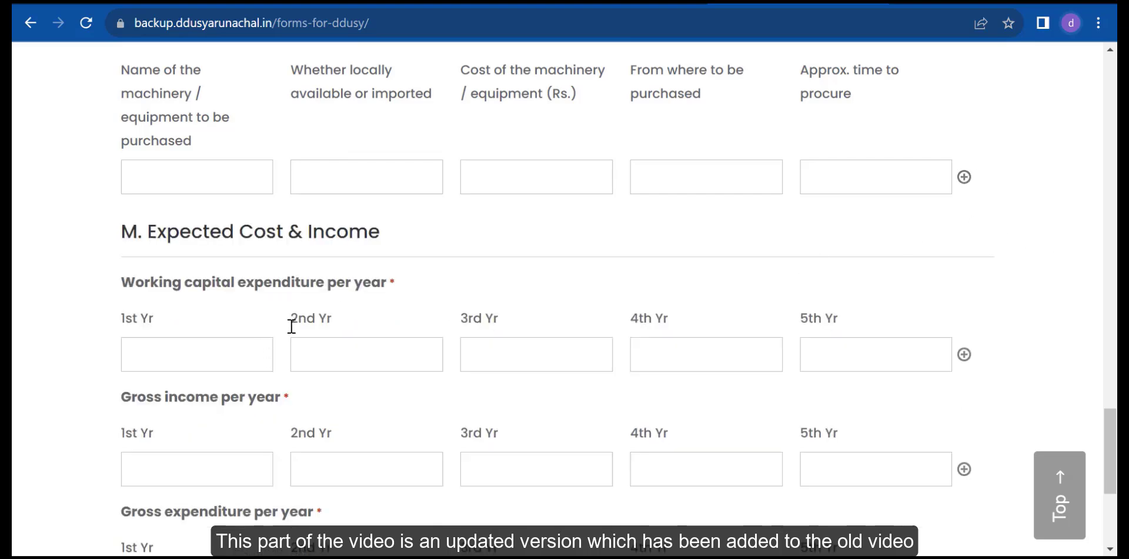
scroll(365, 306, down, 5)
scroll(383, 299, up, 15)
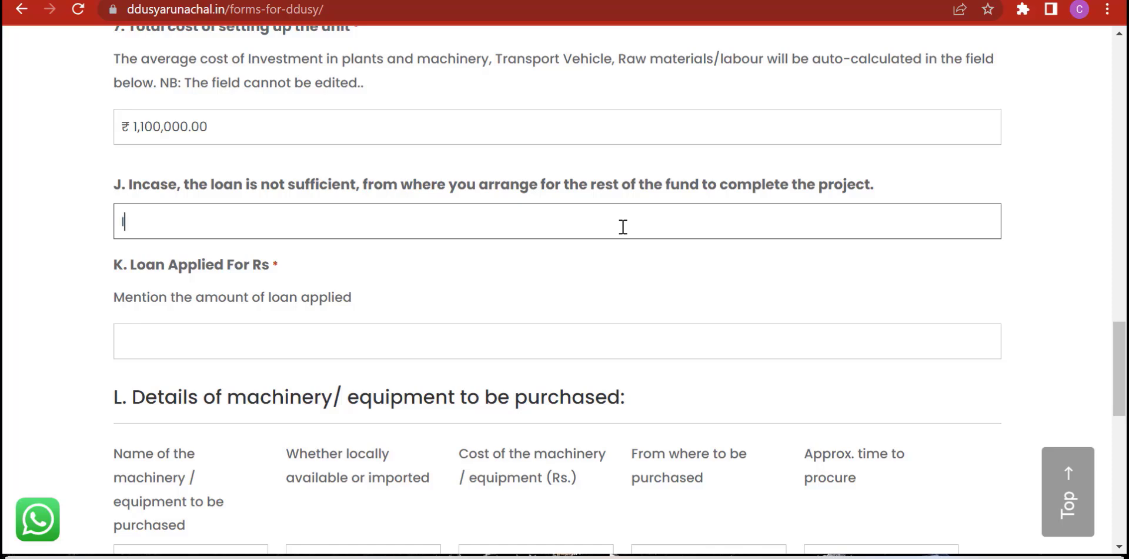
Answer field J with 'I WILL ARRANE IT FROM FAMILY MEMBERS' and enter a 4000000 loan
text(WILL ARRAN)
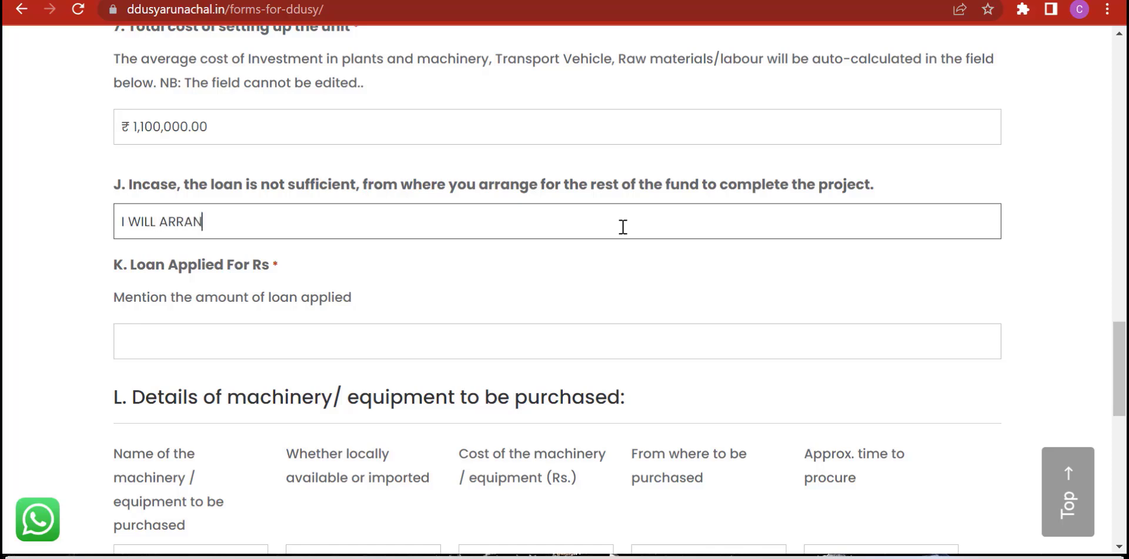
text(E IT FROM FAMILY MEMBERS)
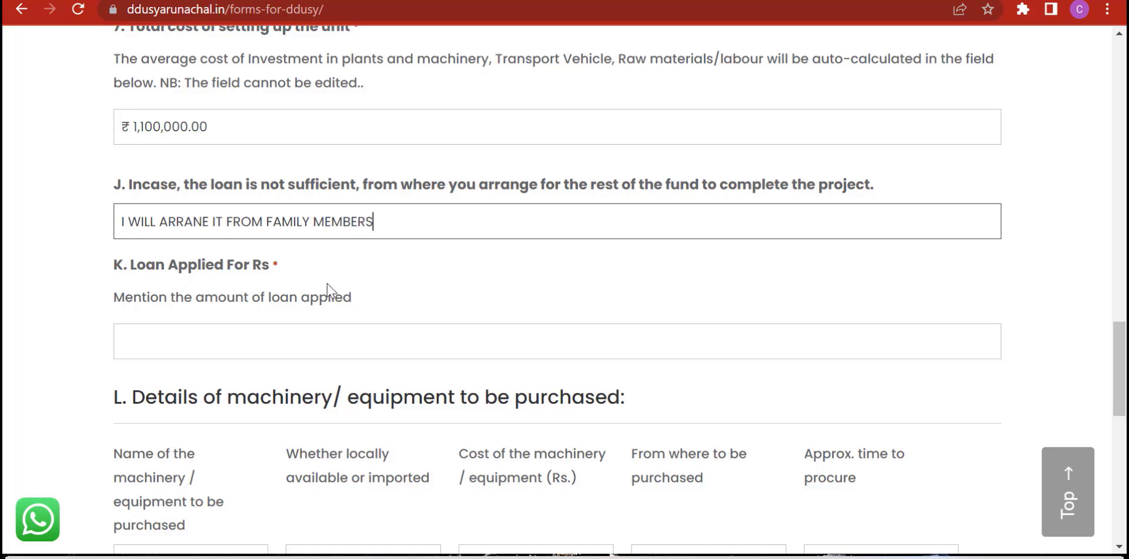
scroll(210, 260, down, 2)
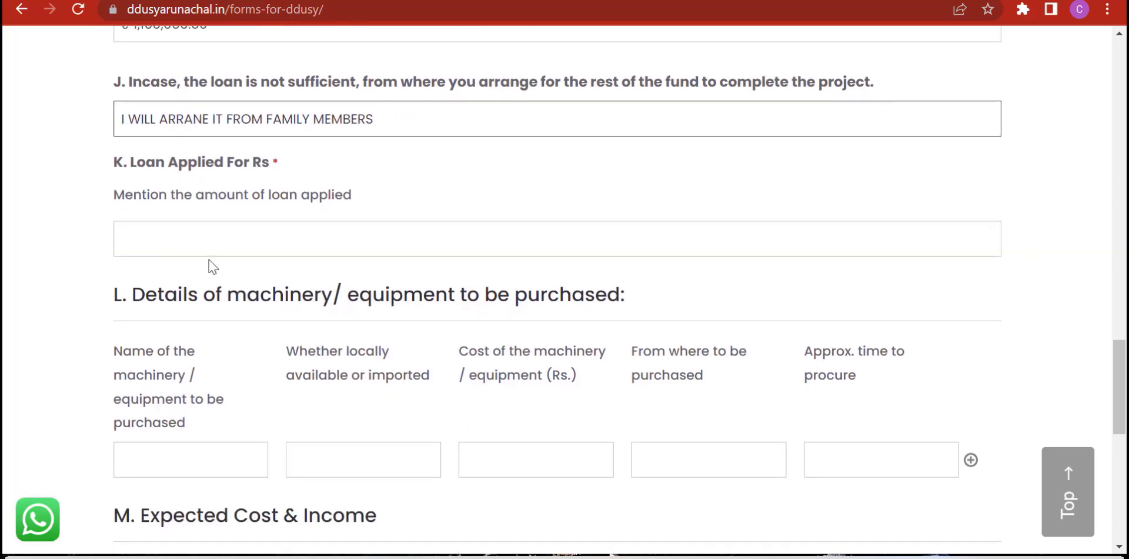
click(176, 234)
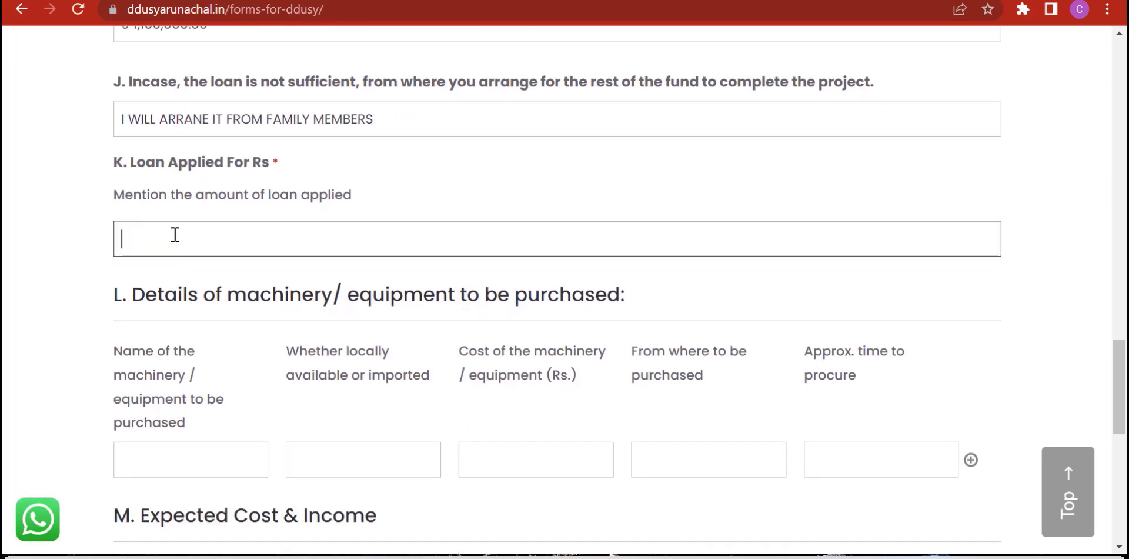
text(4000000)
click(442, 189)
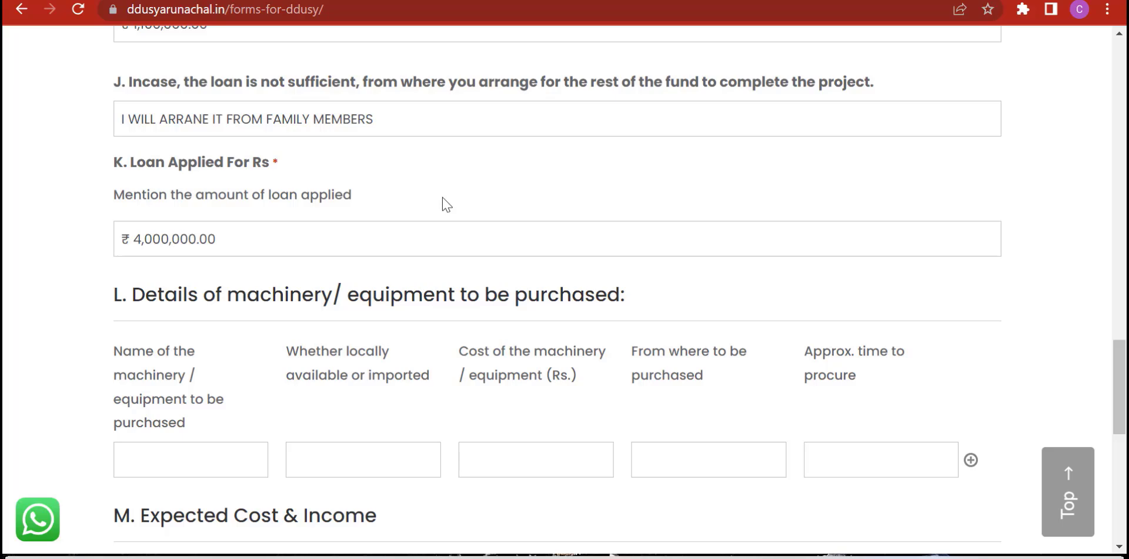
scroll(442, 197, down, 3)
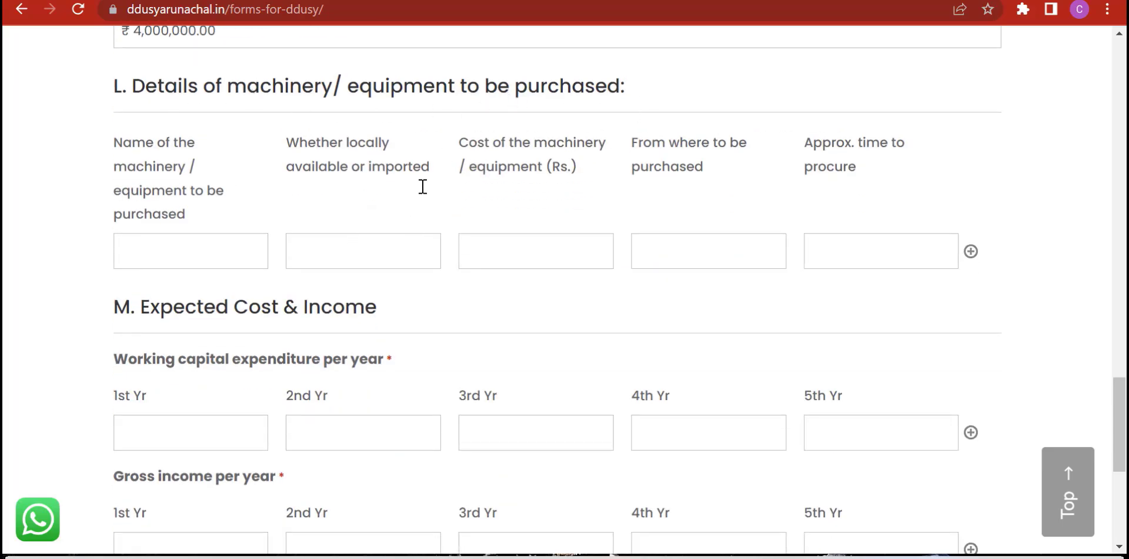
Fill the first machinery row: Lawn Mover, LOCALLY AVAILABLE, 30000, ASSAM, 20 DAYS
click(224, 253)
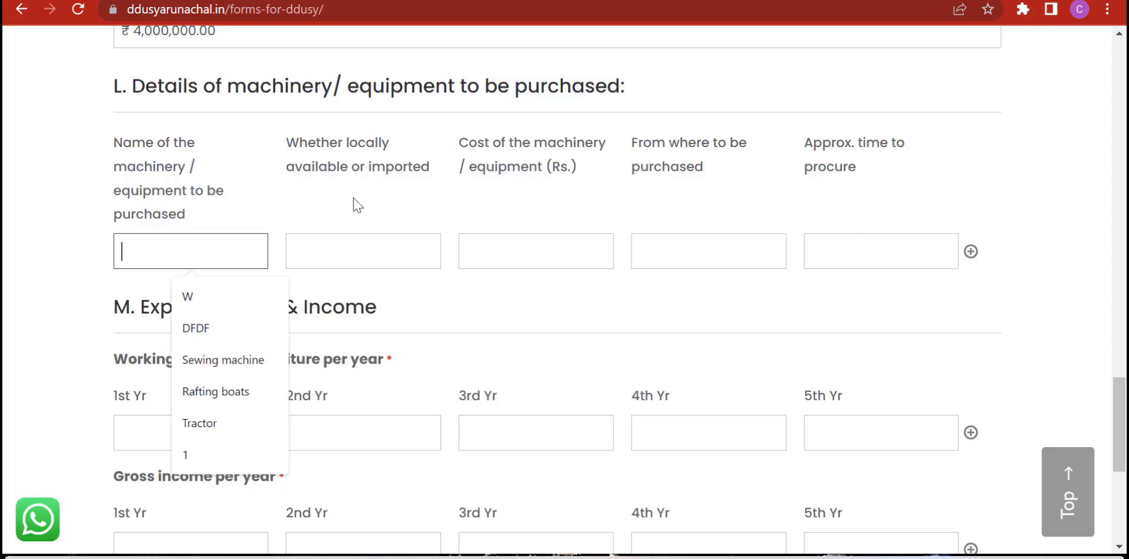
click(200, 254)
text(lAW)
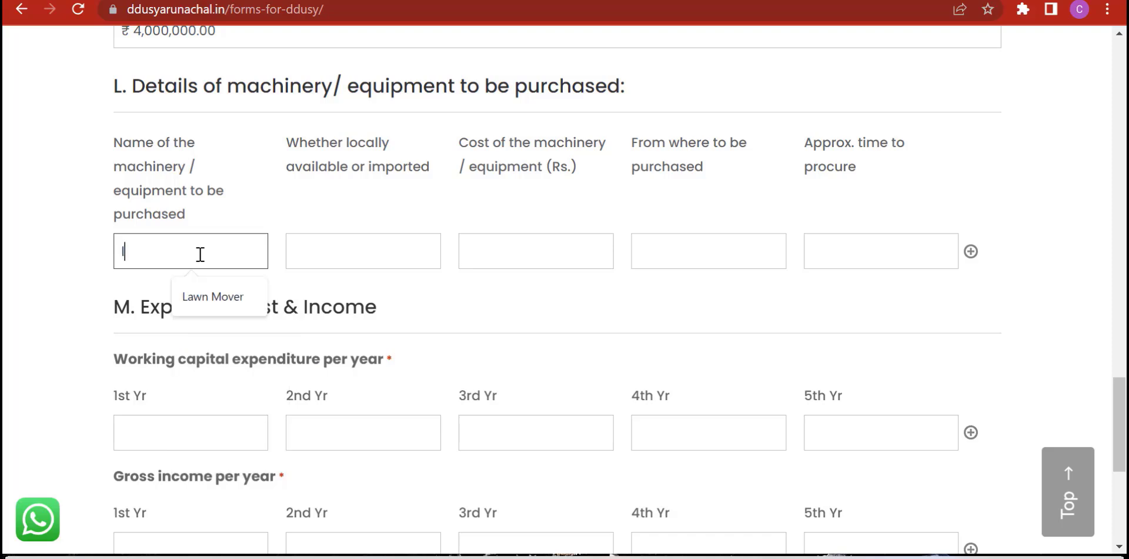
click(246, 297)
click(379, 265)
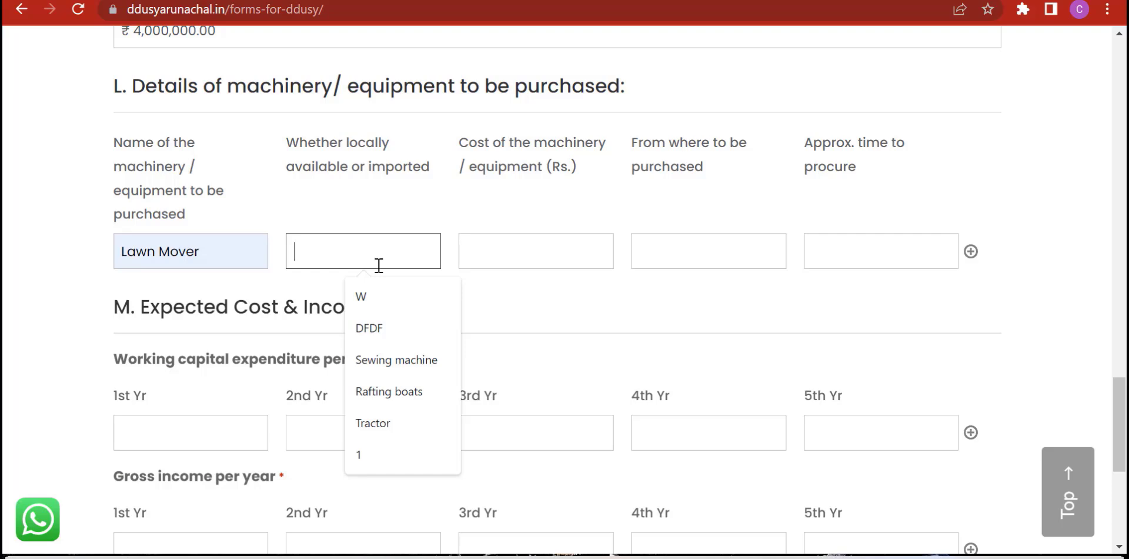
text(lLOC)
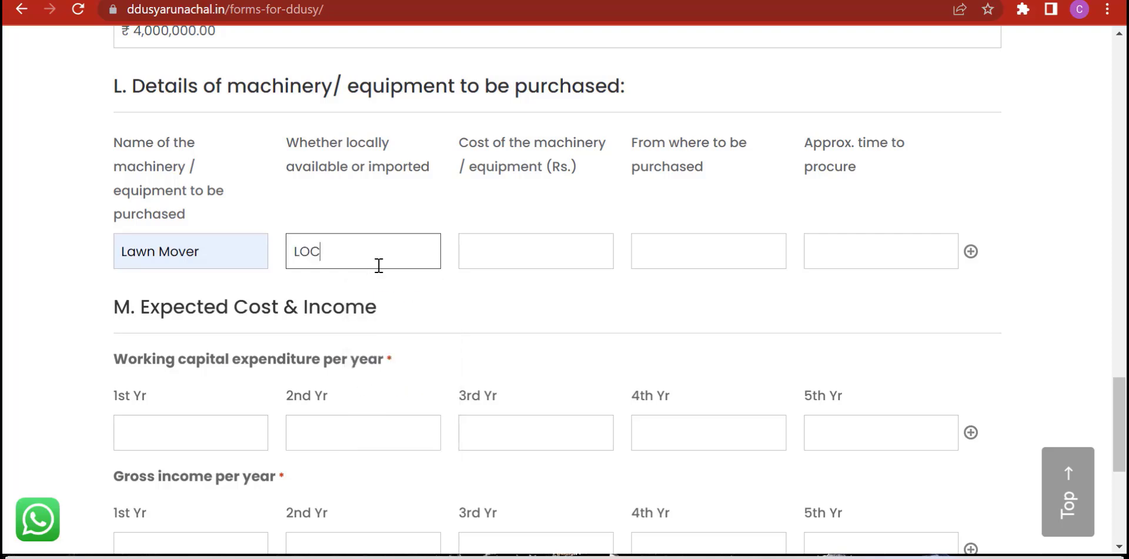
text(ALLY AVAILABLE)
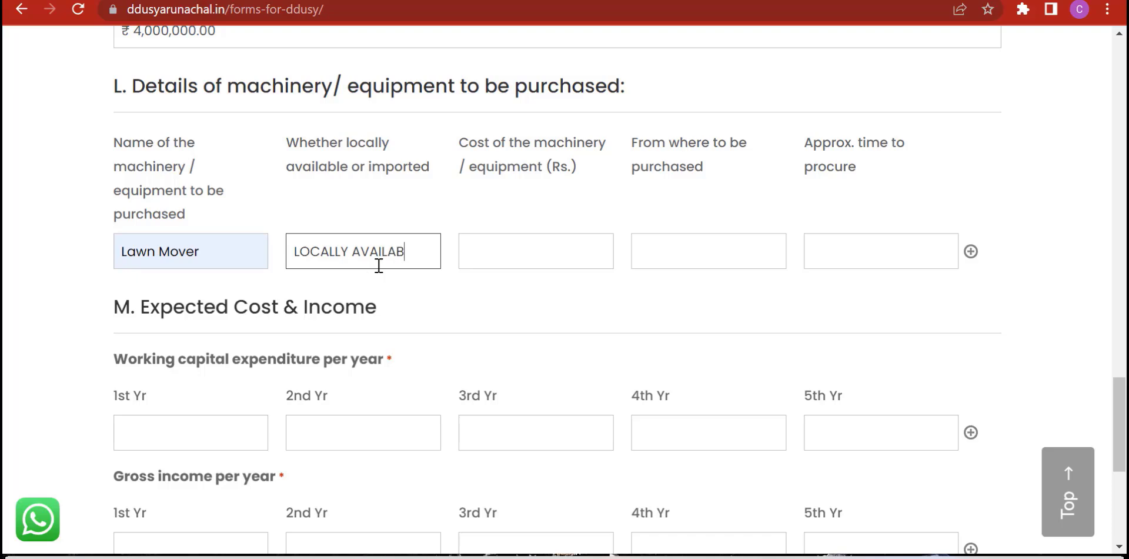
click(546, 255)
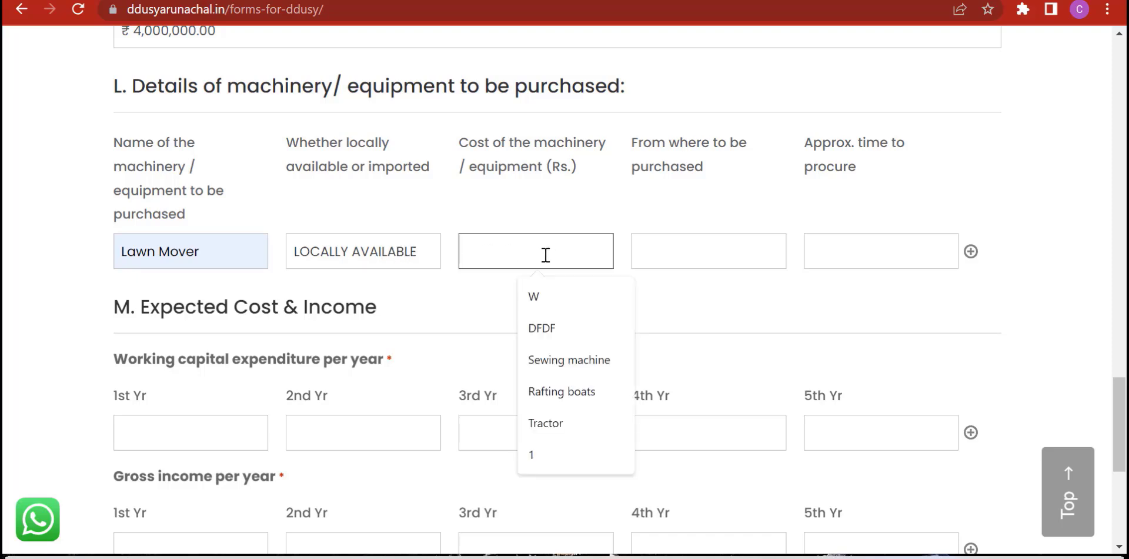
text(30000/-)
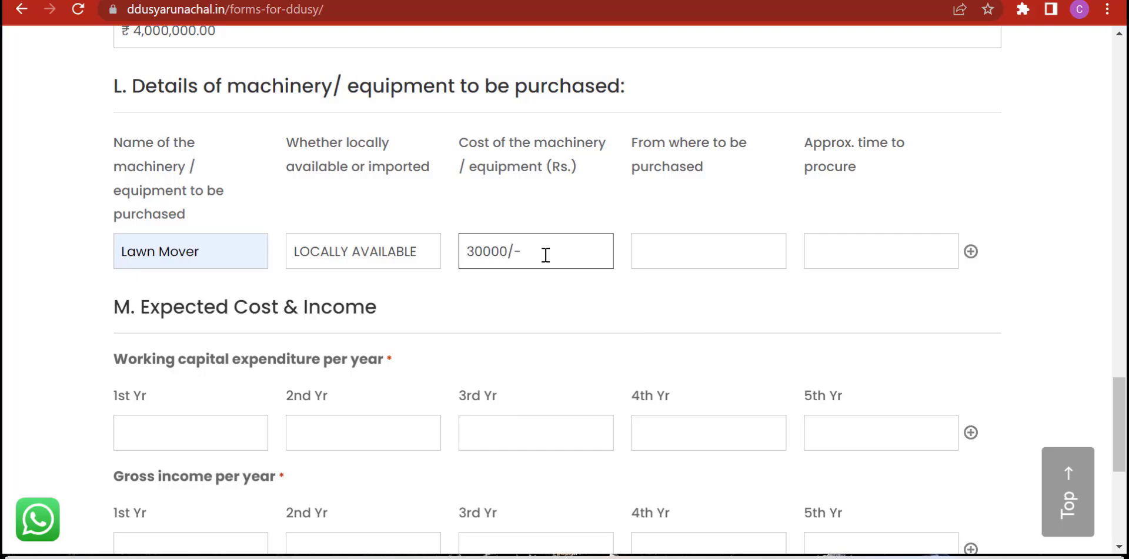
click(680, 249)
text(ASSA)
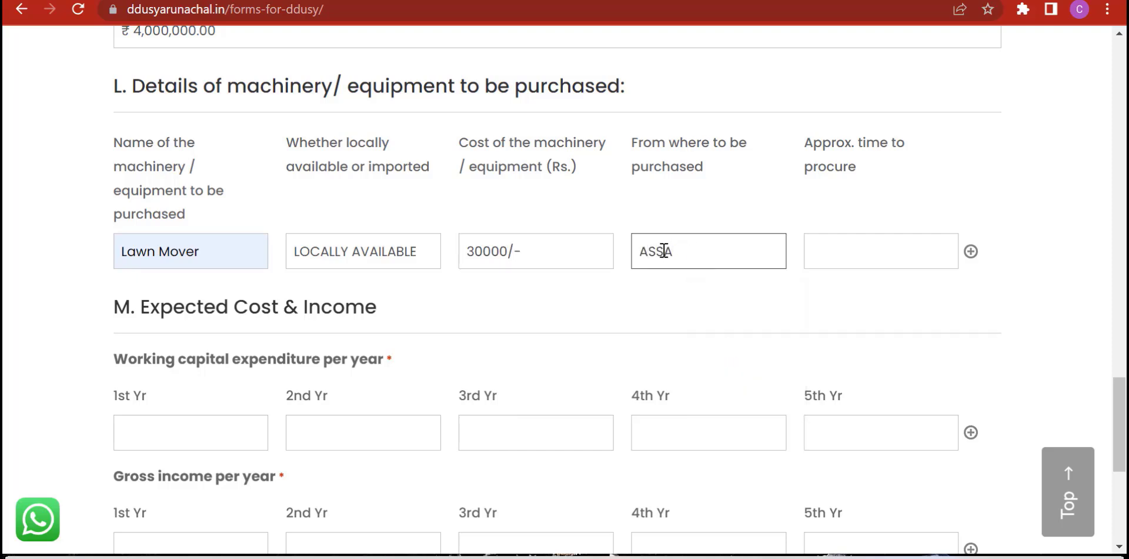
text(M)
click(867, 250)
text(2)
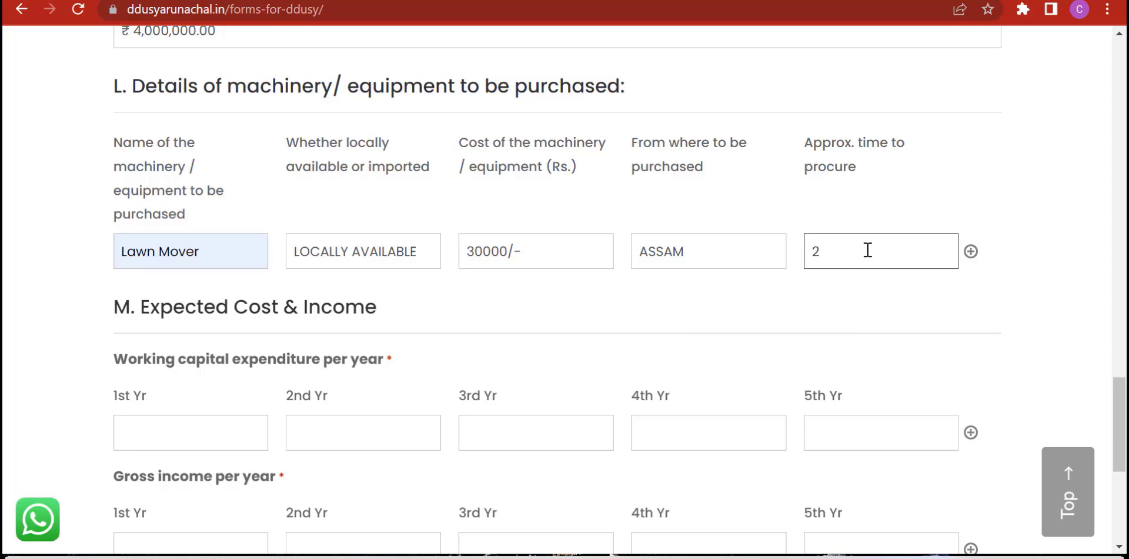
text(0 DAYS)
Remove the extra empty machinery rows so only the Lawn Mover row remains
click(970, 251)
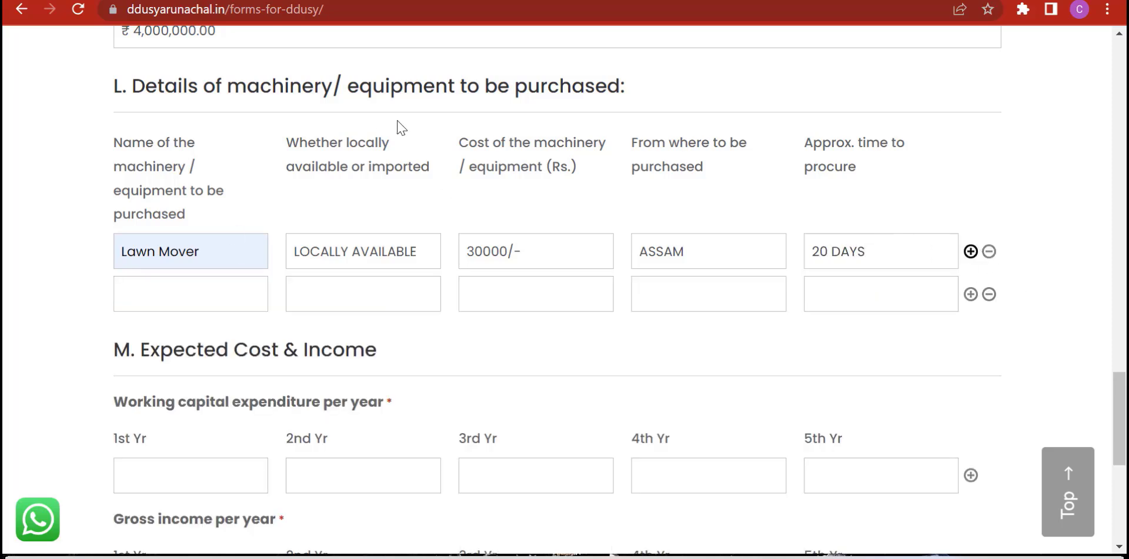
click(989, 294)
click(970, 251)
click(971, 294)
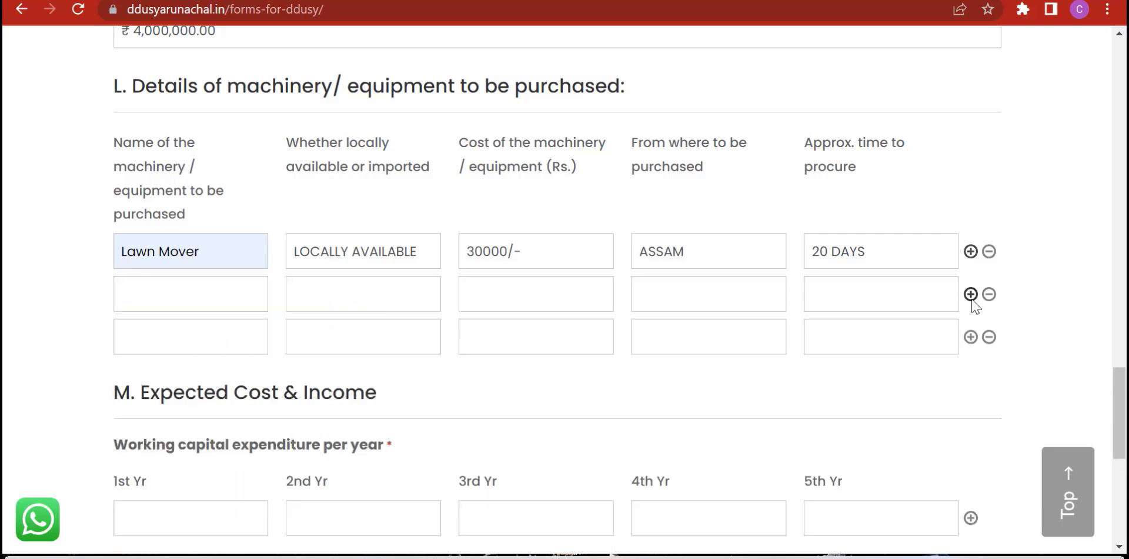
click(989, 337)
click(988, 294)
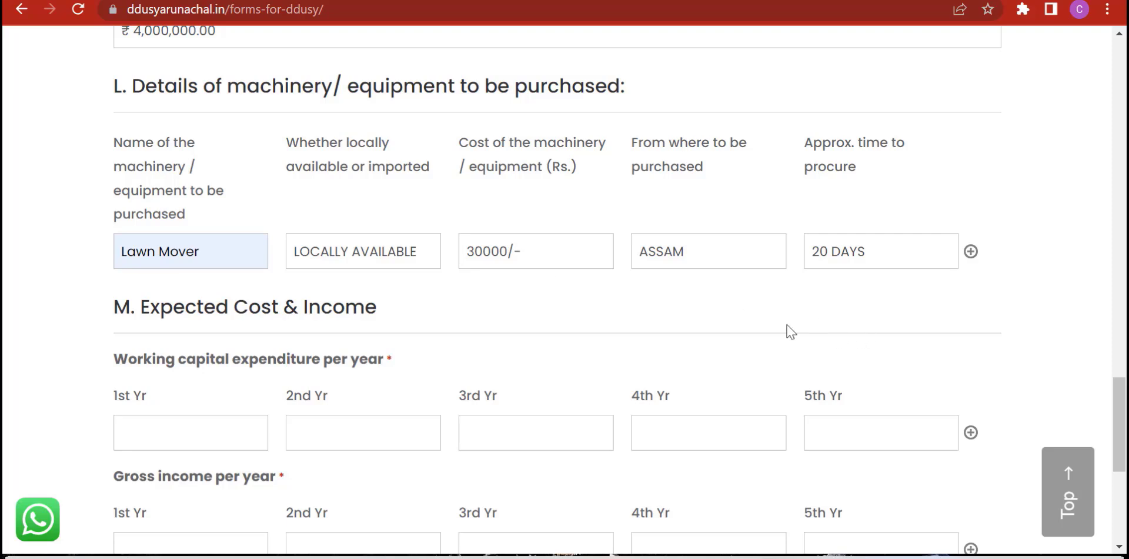
Enter working capital for years 1–5: 39000, 3900, 39000, 39000, 3900
scroll(465, 309, down, 3)
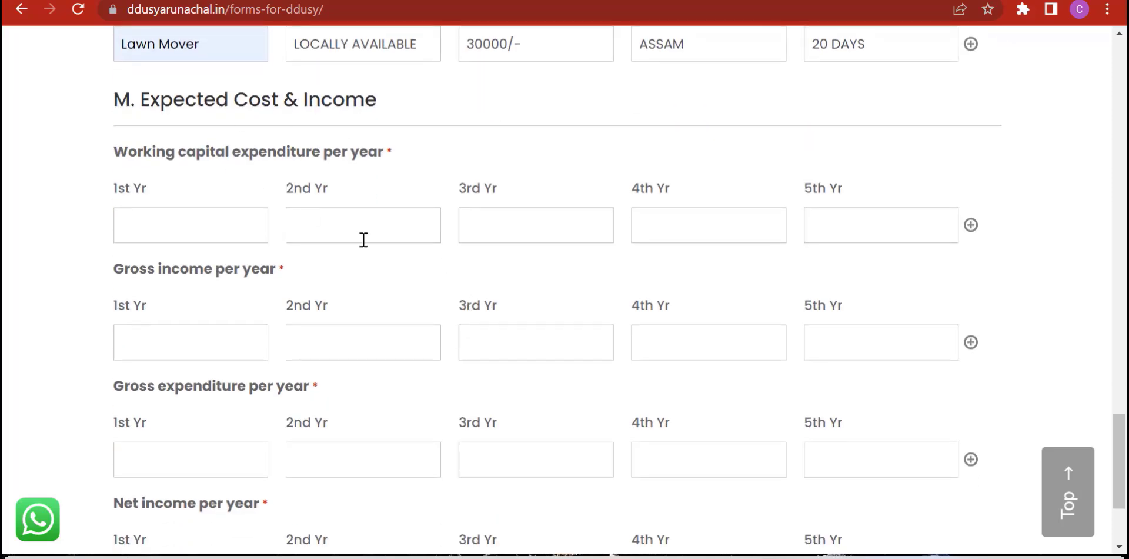
click(158, 219)
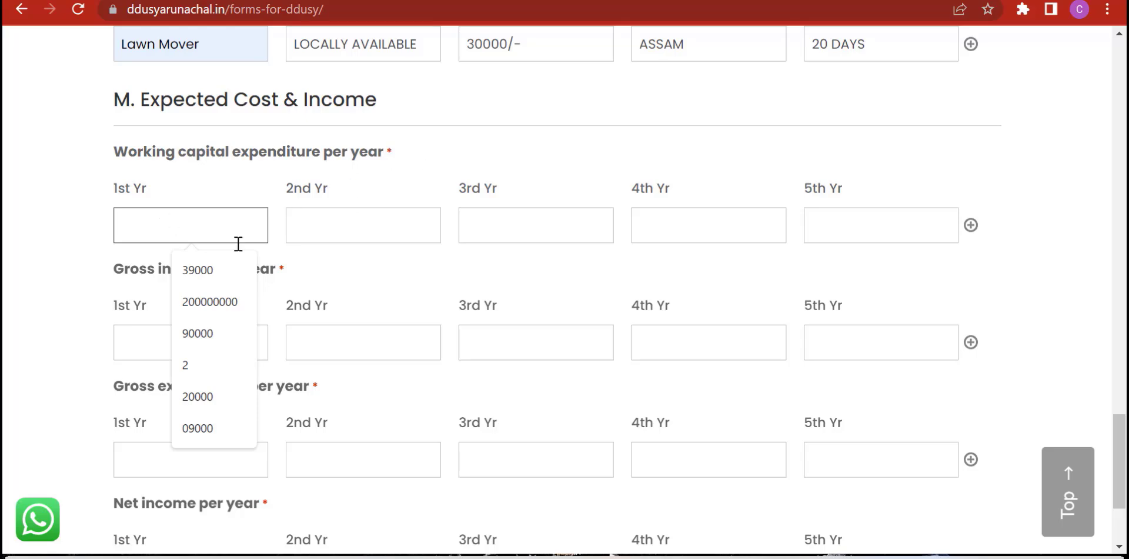
click(221, 261)
click(361, 229)
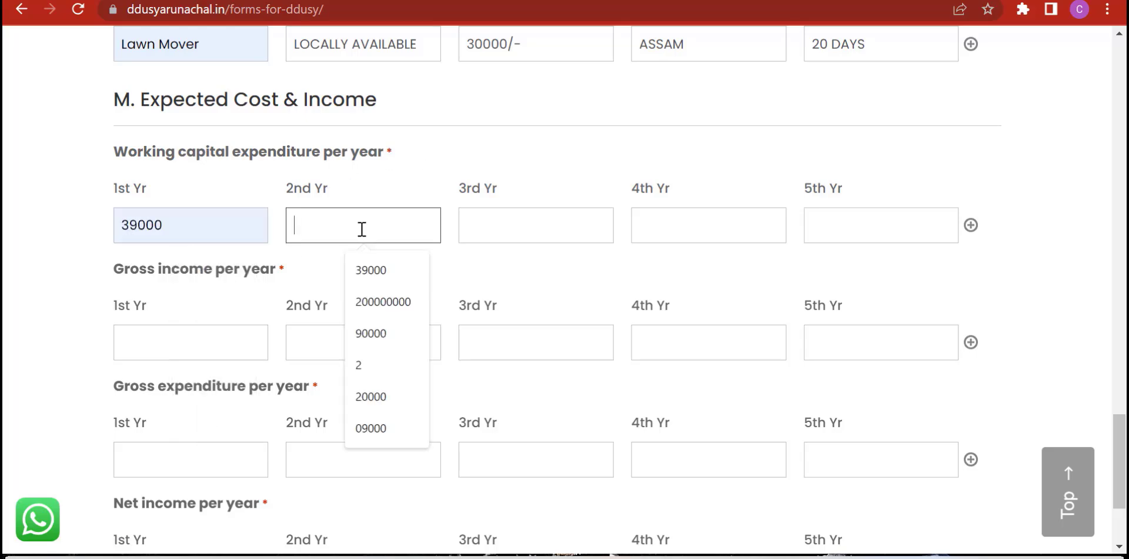
text(3900)
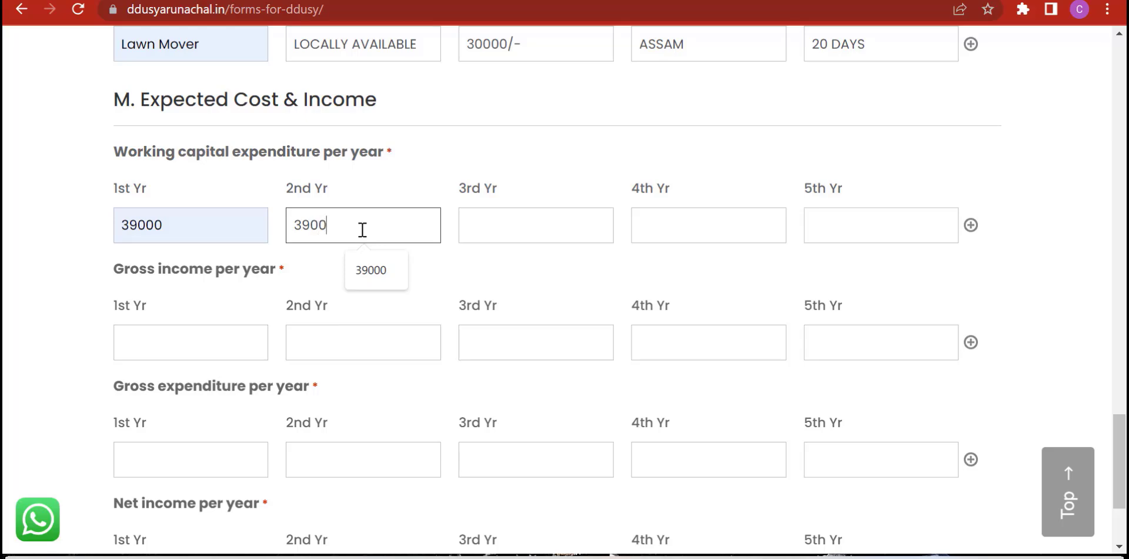
click(508, 228)
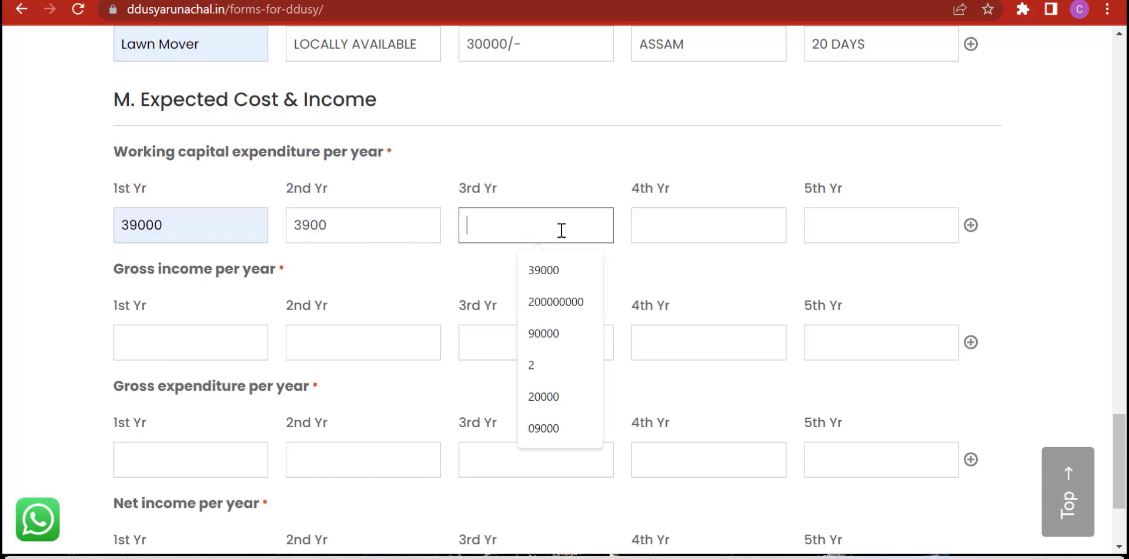
text(39000)
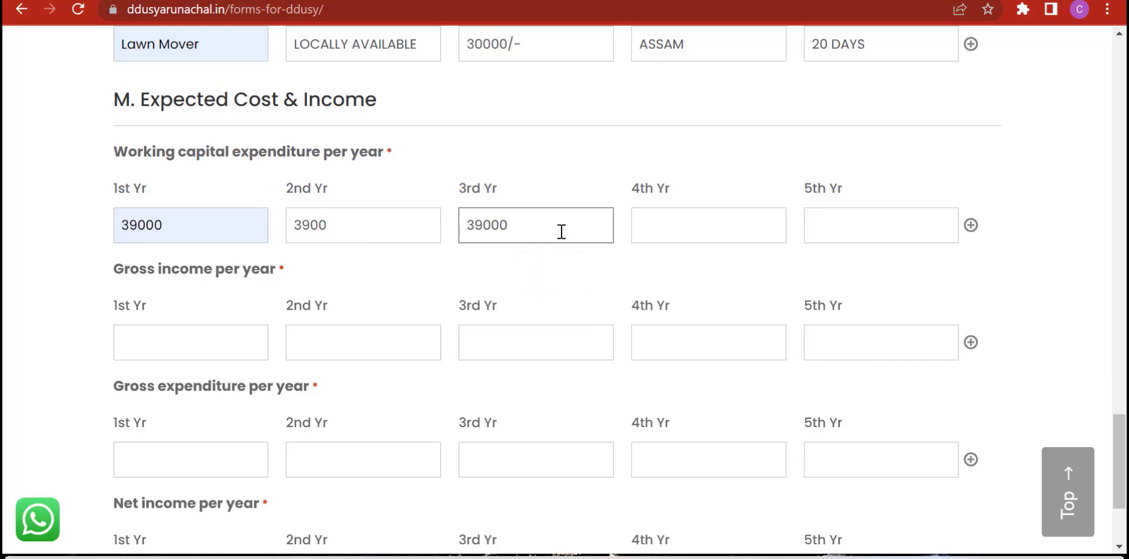
key(Tab)
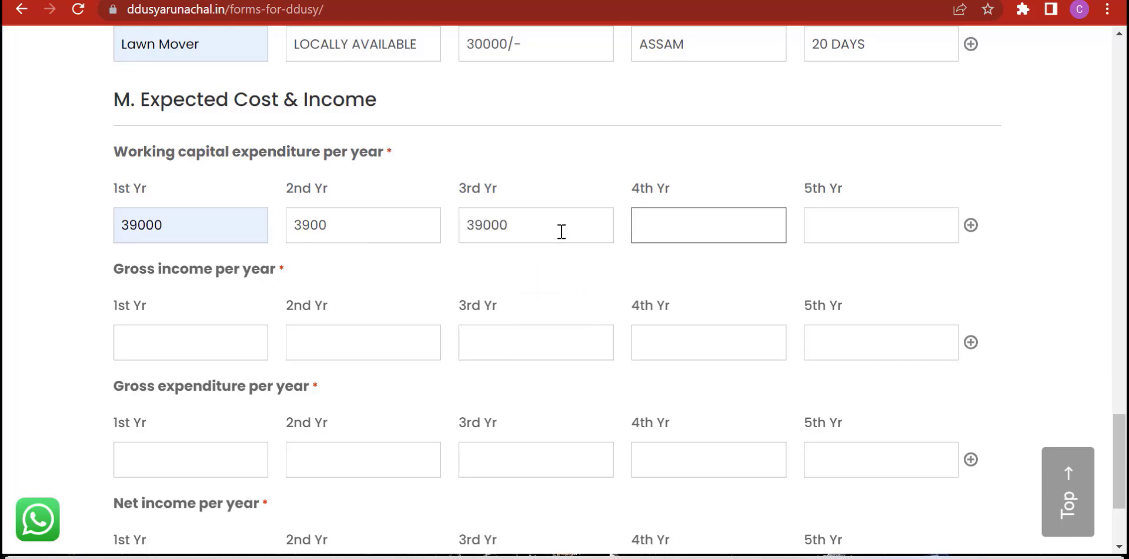
text(39000)
key(Tab)
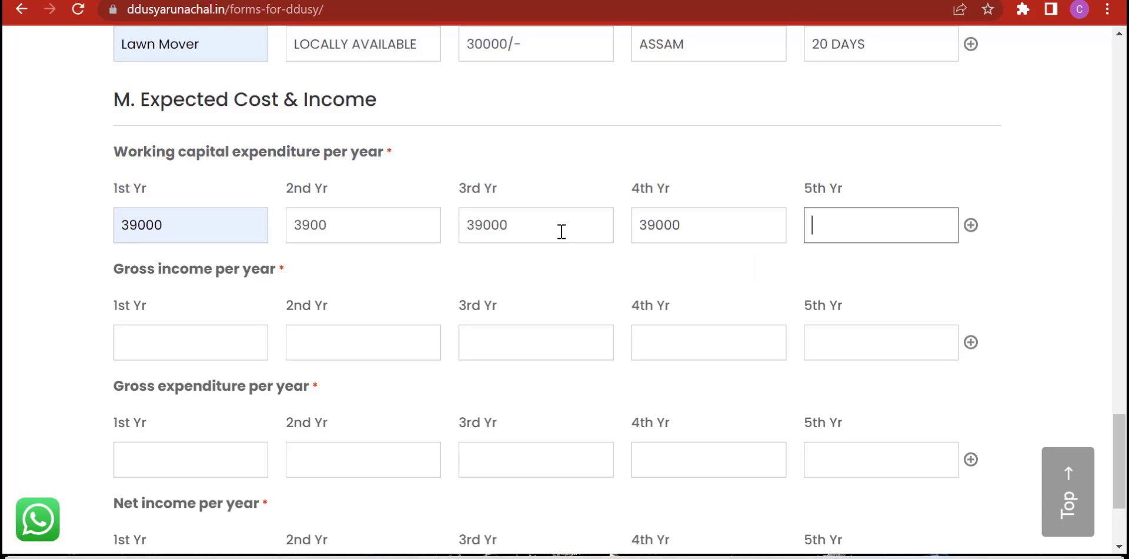
text(3900)
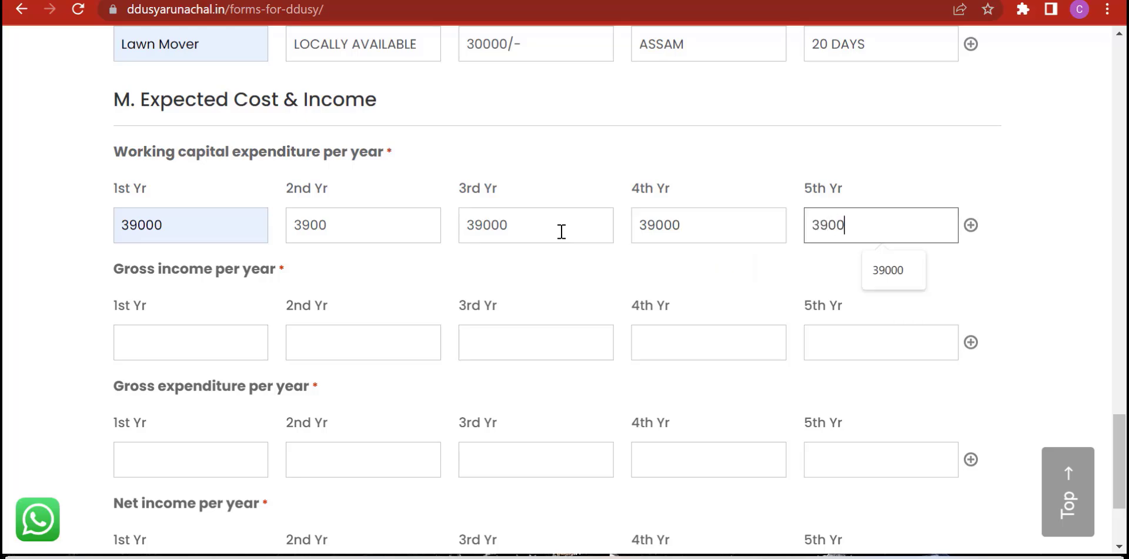
Enter gross income for years 1–5: 9000, 9000, 8000, 8000, 4000
scroll(345, 304, down, 2)
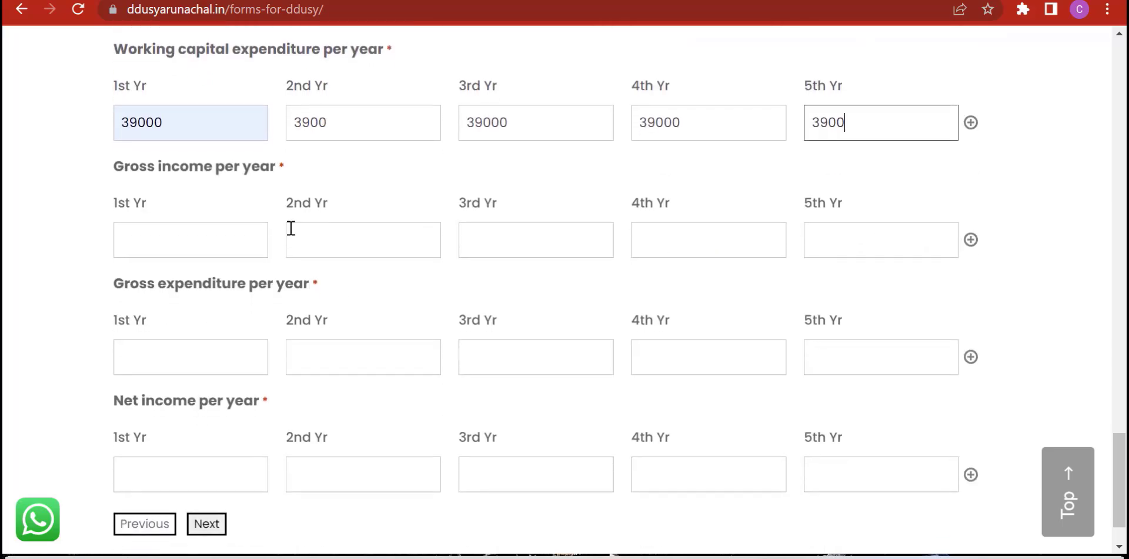
click(226, 243)
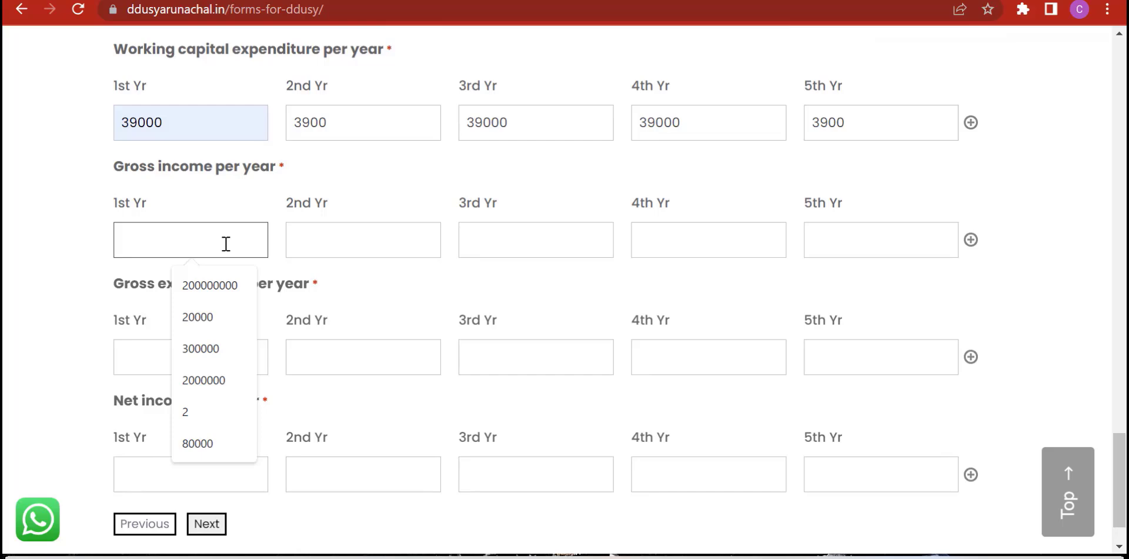
text(9000)
key(Tab)
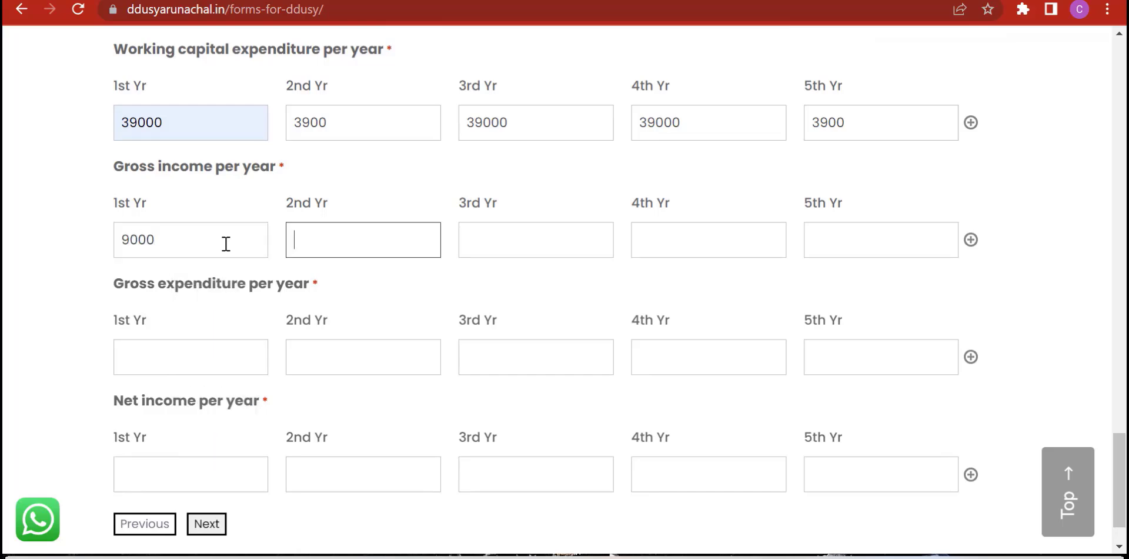
text(9000)
key(Tab)
text(8000)
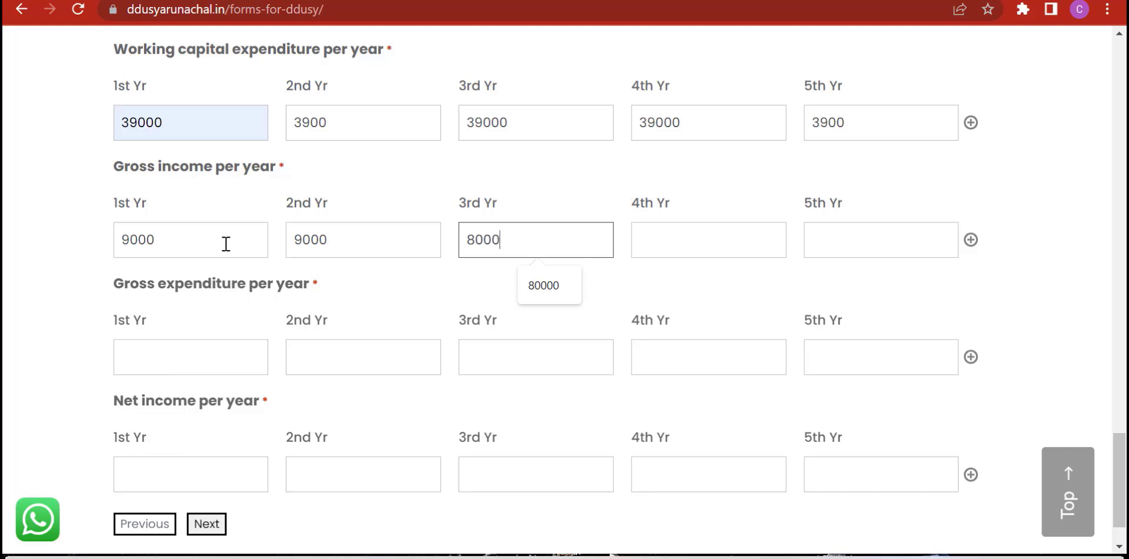
key(Tab)
text(8000)
key(Tab)
text(4000)
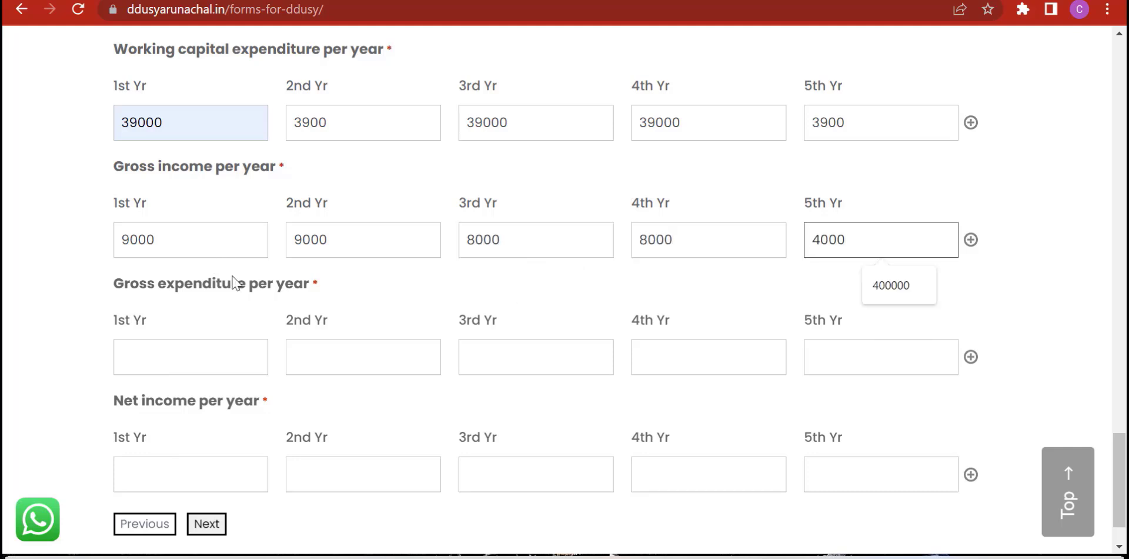
Enter gross expenditure for years 1–5: 3000, 8000, 8000, 9000, 9000
click(171, 357)
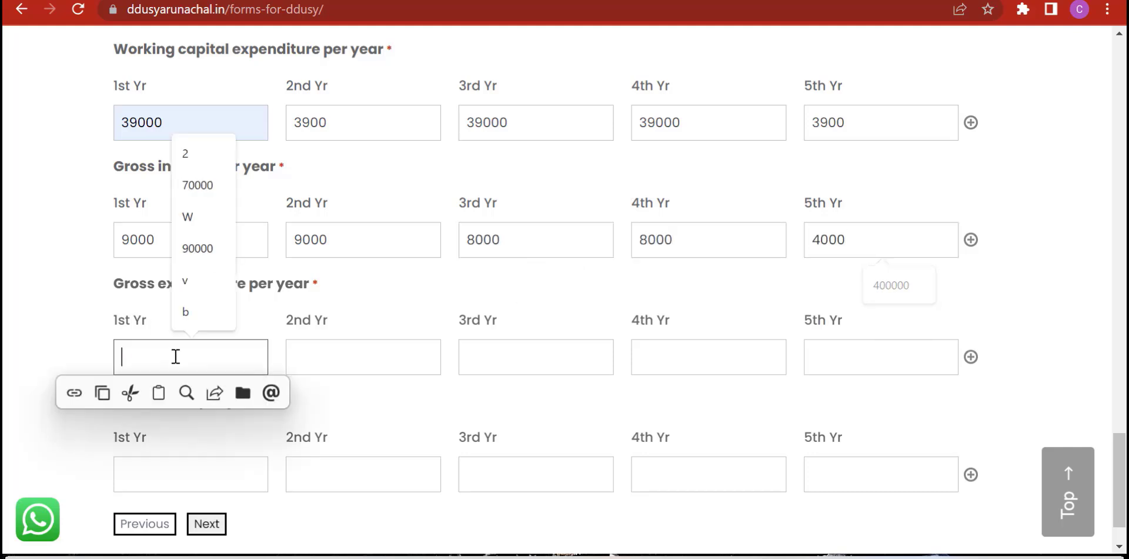
text(3000)
key(Tab)
text(8000)
key(Tab)
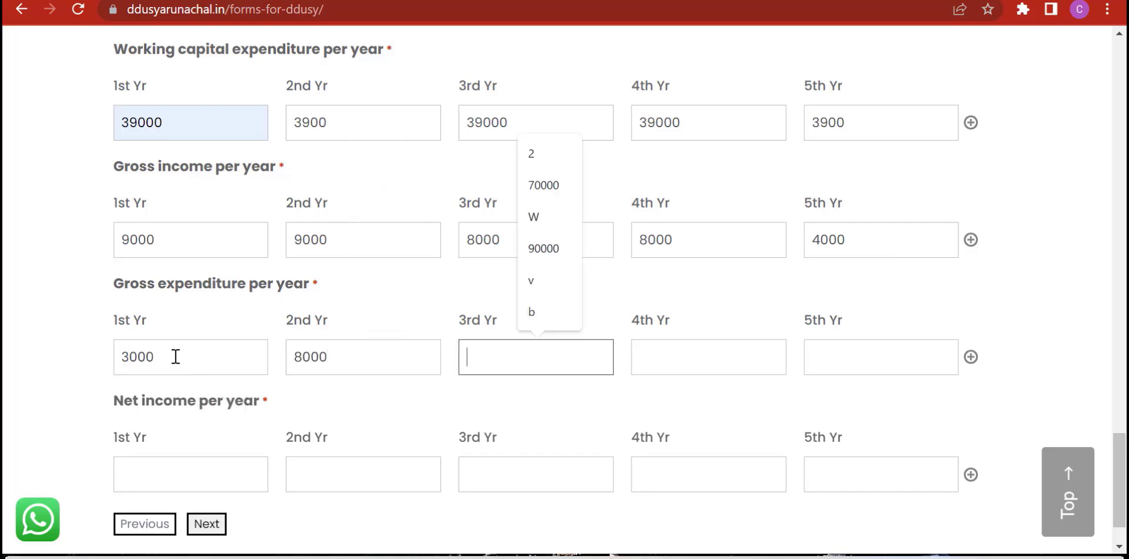
text(8000)
key(Tab)
text(000)
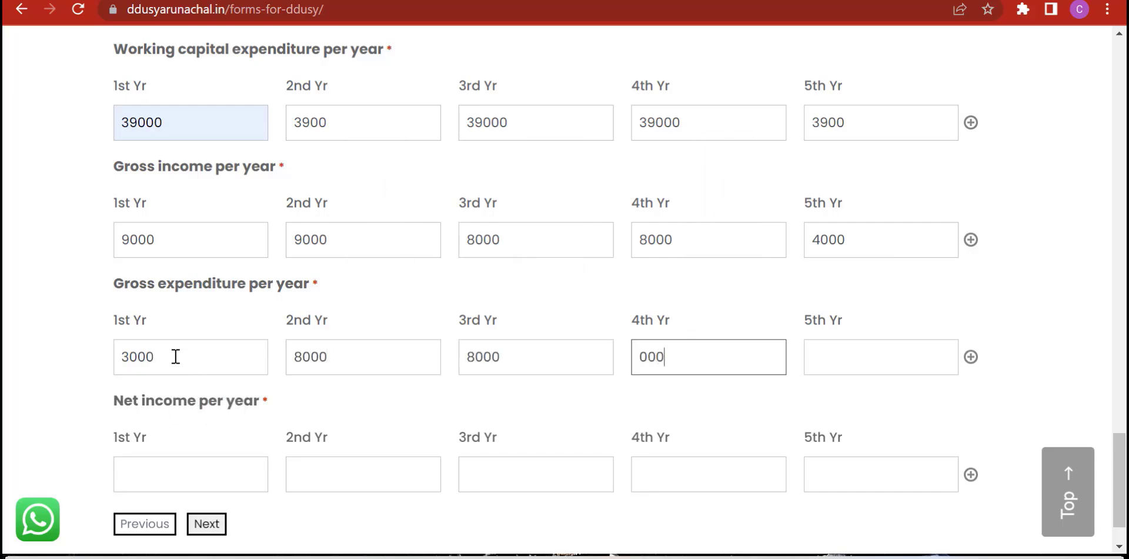
key(BackSpace)
key(BackSpace)
key(BackSpace)
text(9000)
key(Tab)
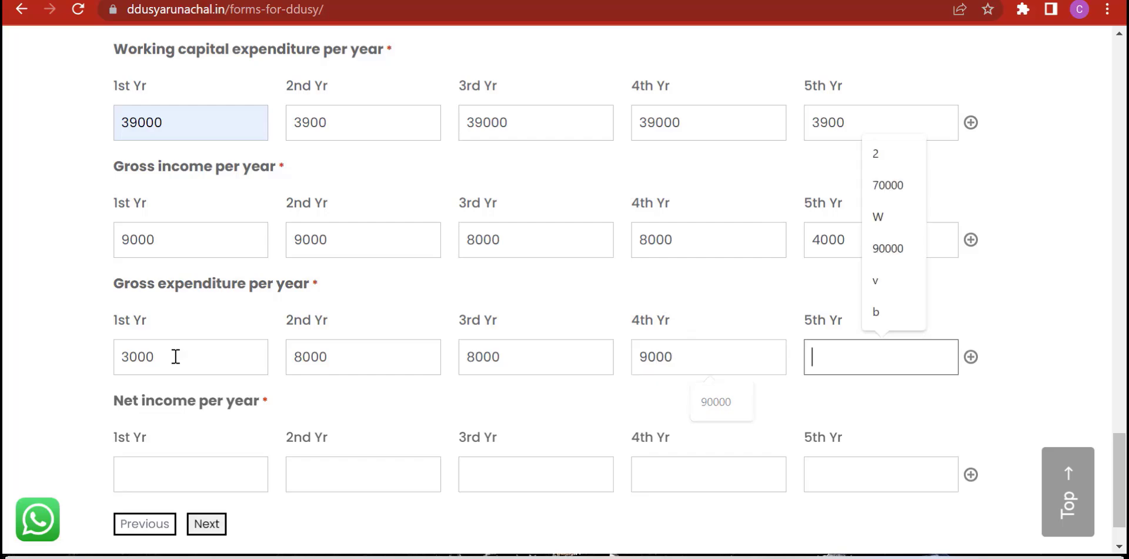
text(9000)
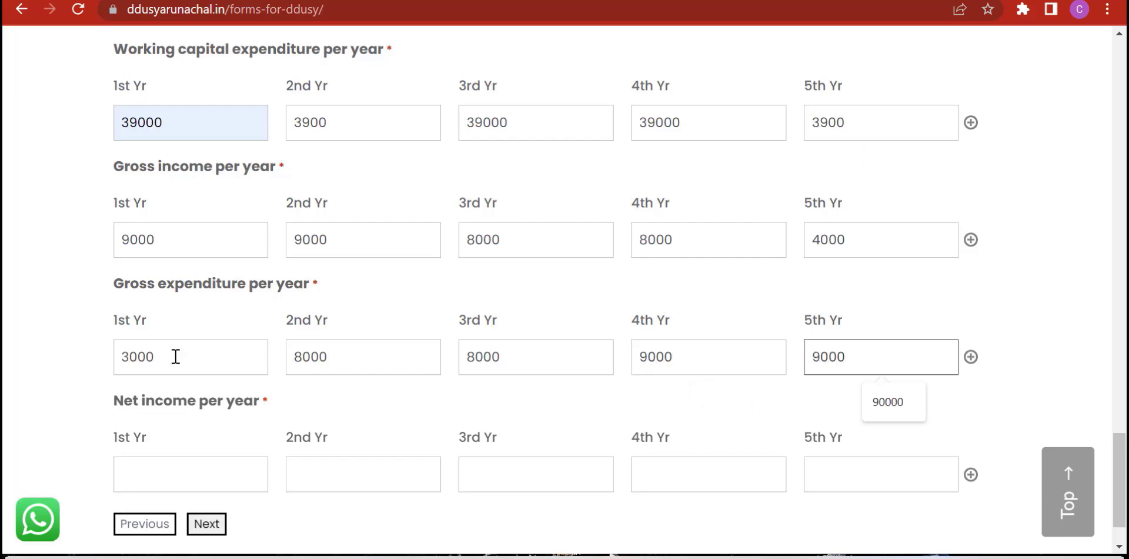
Enter net income for years 1–4: 9000, 9000, 90000, 9000
click(203, 470)
text(9000)
key(Tab)
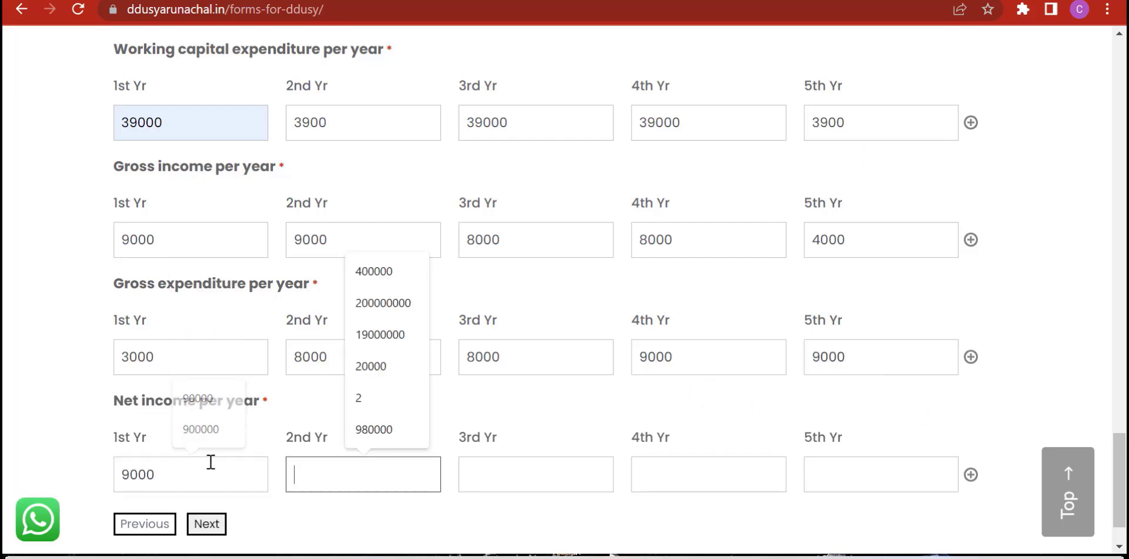
text(9000)
key(Tab)
text(90000)
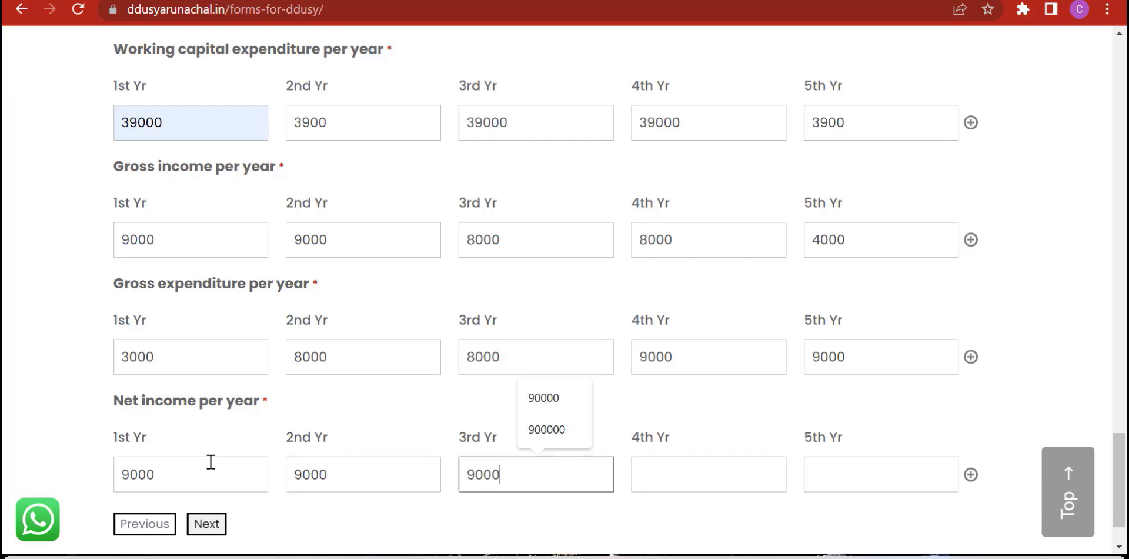
key(Tab)
text(9000)
key(Tab)
Enter 90000 as the 5th-year net income and advance to the document checklist step
text(90000)
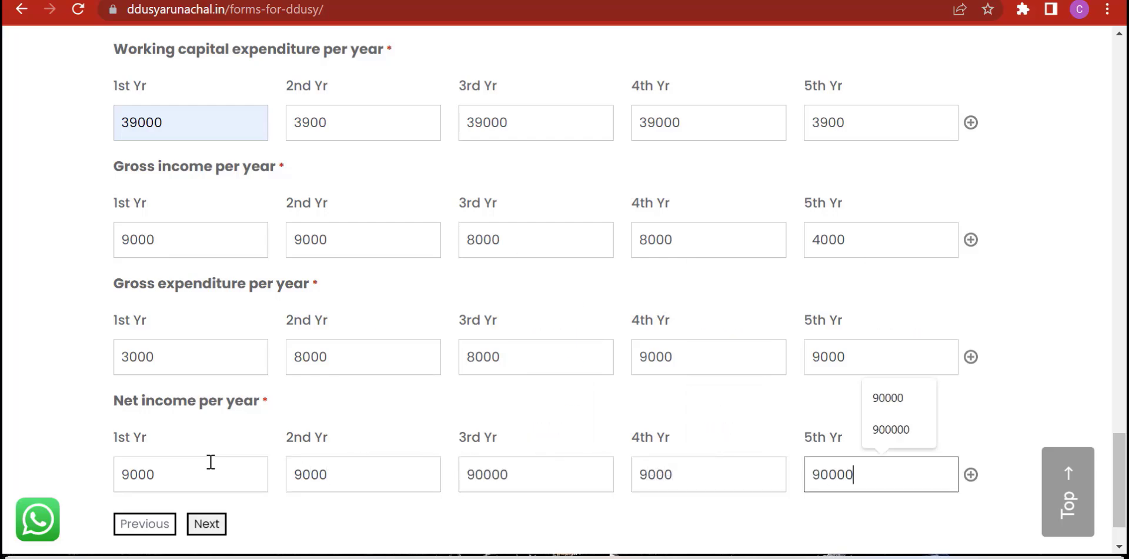
scroll(265, 453, down, 1)
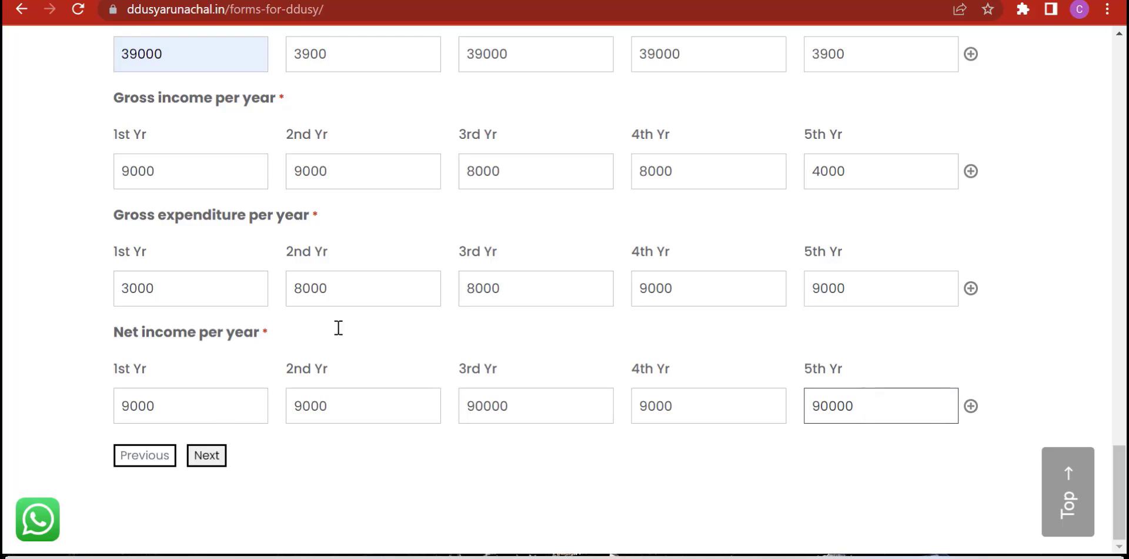
scroll(353, 306, up, 4)
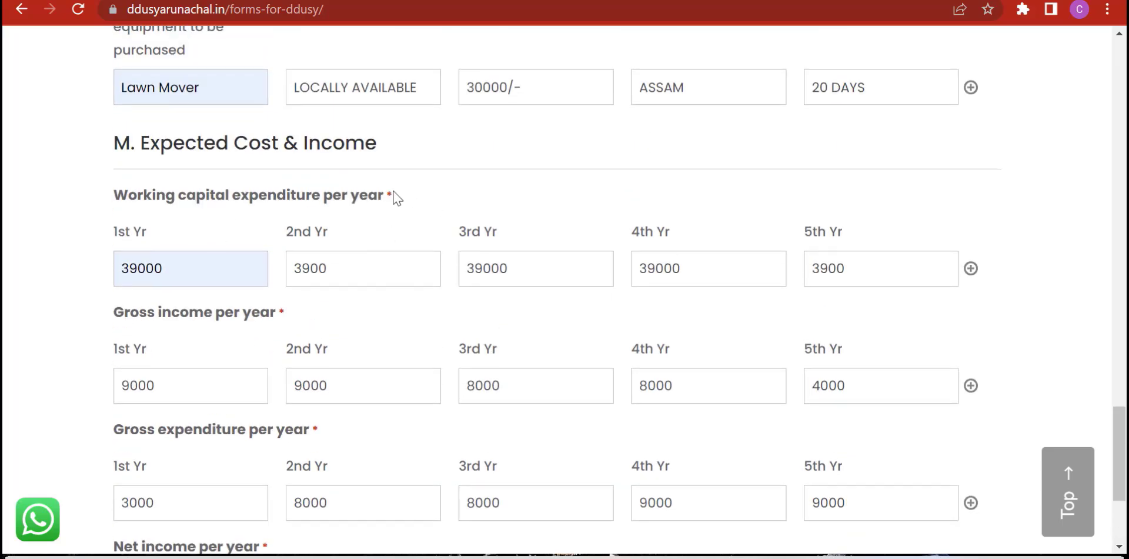
scroll(351, 229, down, 2)
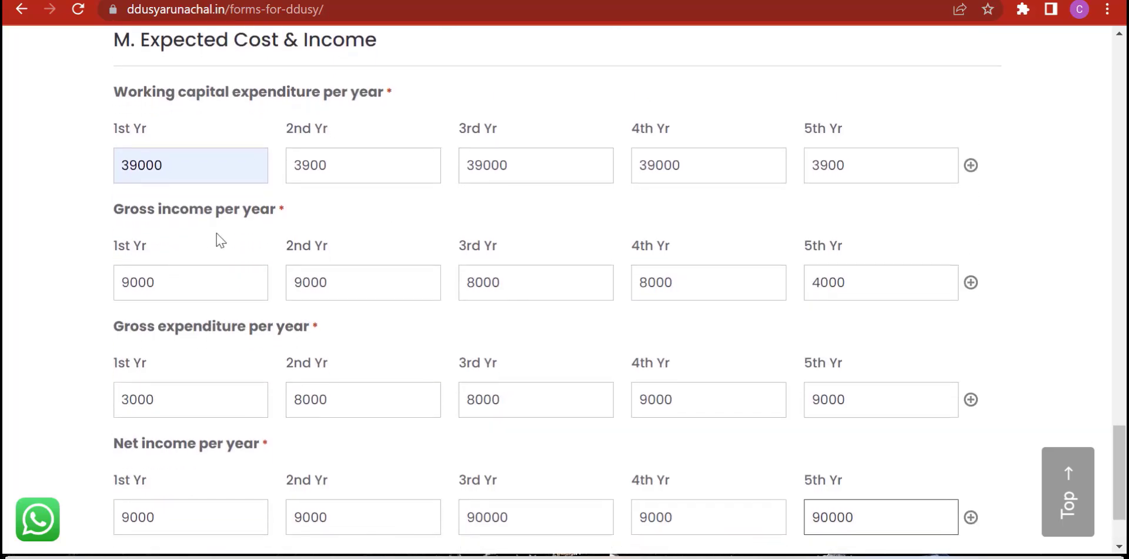
scroll(271, 341, down, 2)
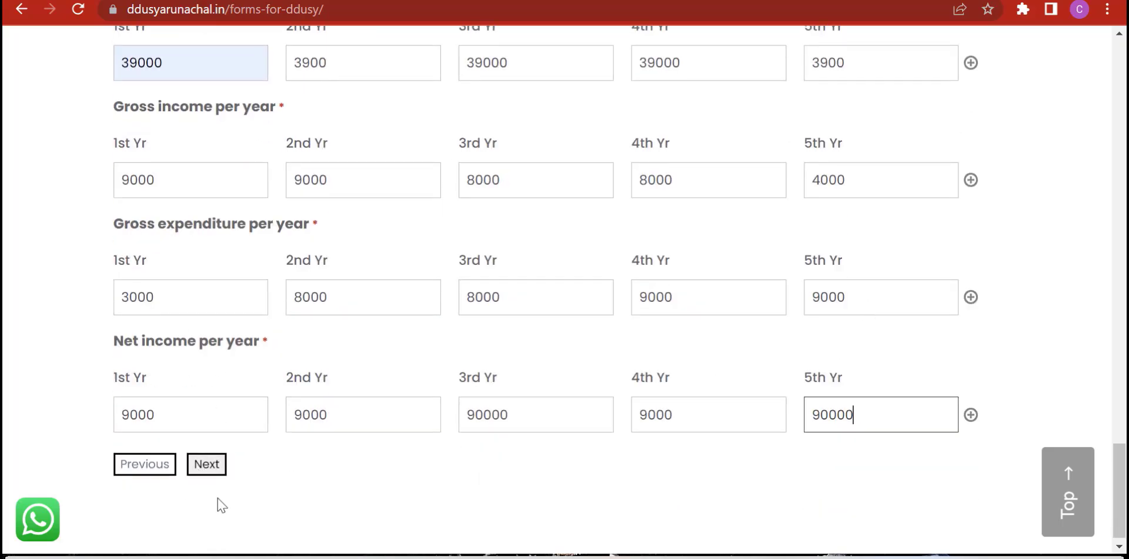
click(215, 462)
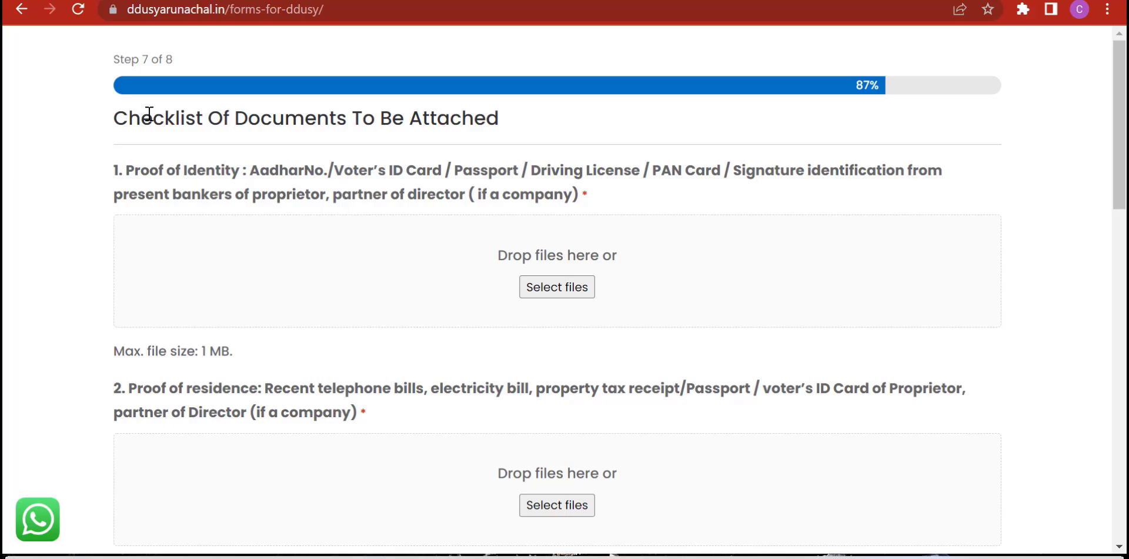
Attach AADHAR CARD.png as the proof of identity document
drag(108, 118, 535, 141)
click(594, 134)
click(558, 288)
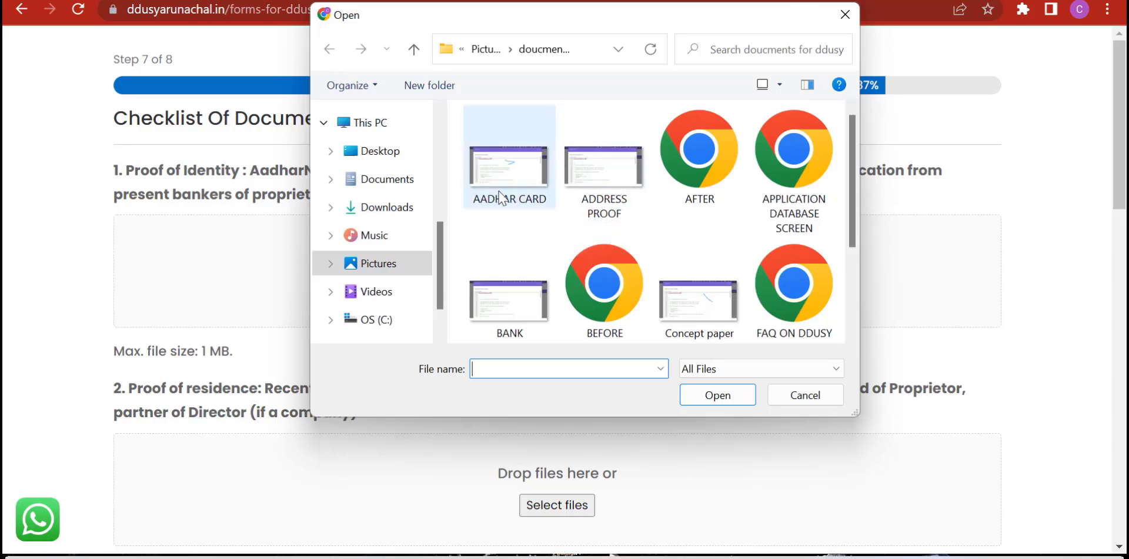
scroll(646, 209, down, 1)
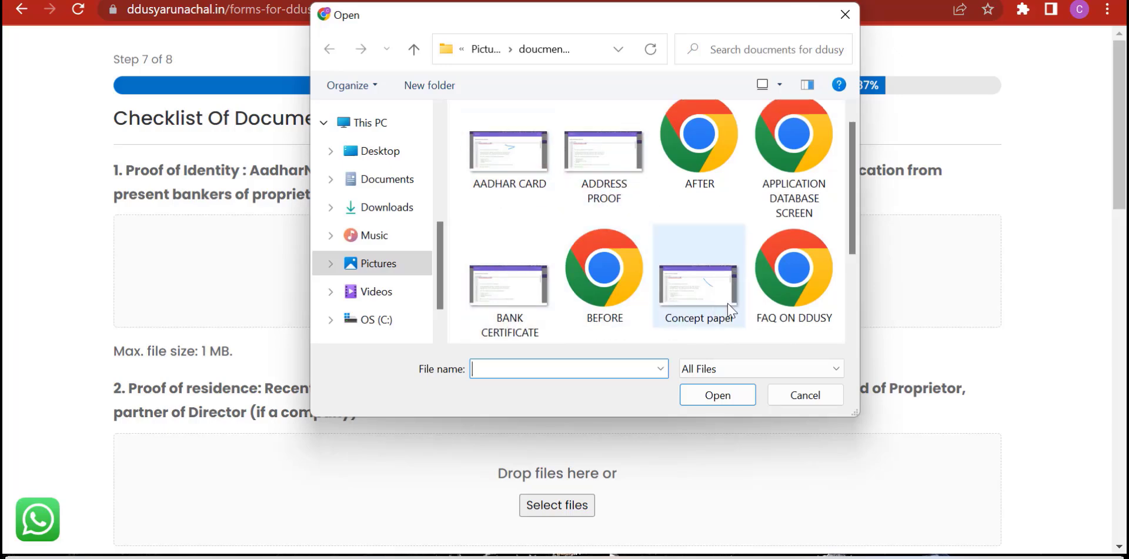
scroll(727, 302, down, 2)
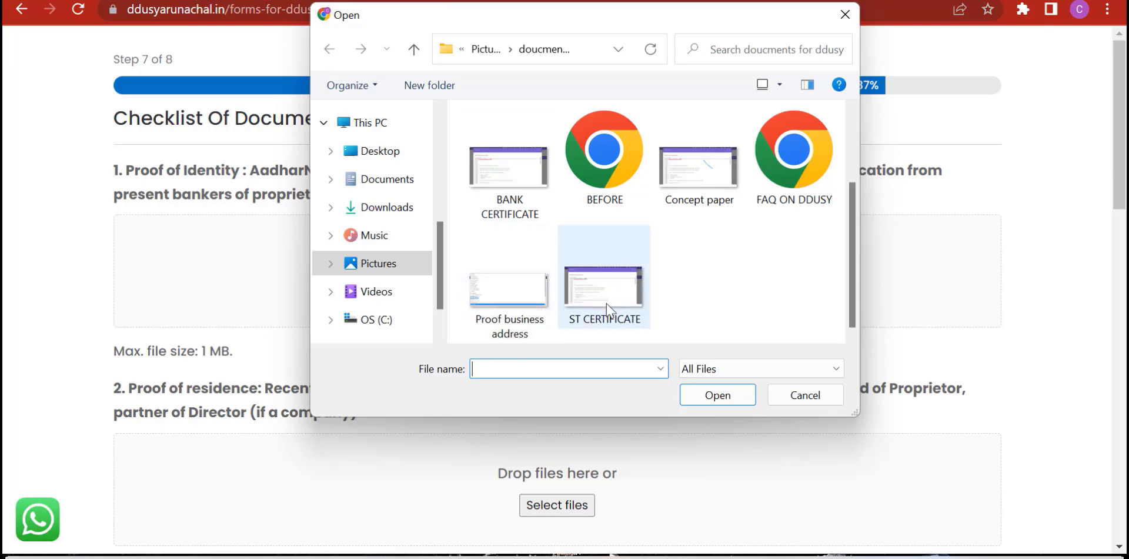
scroll(705, 310, up, 3)
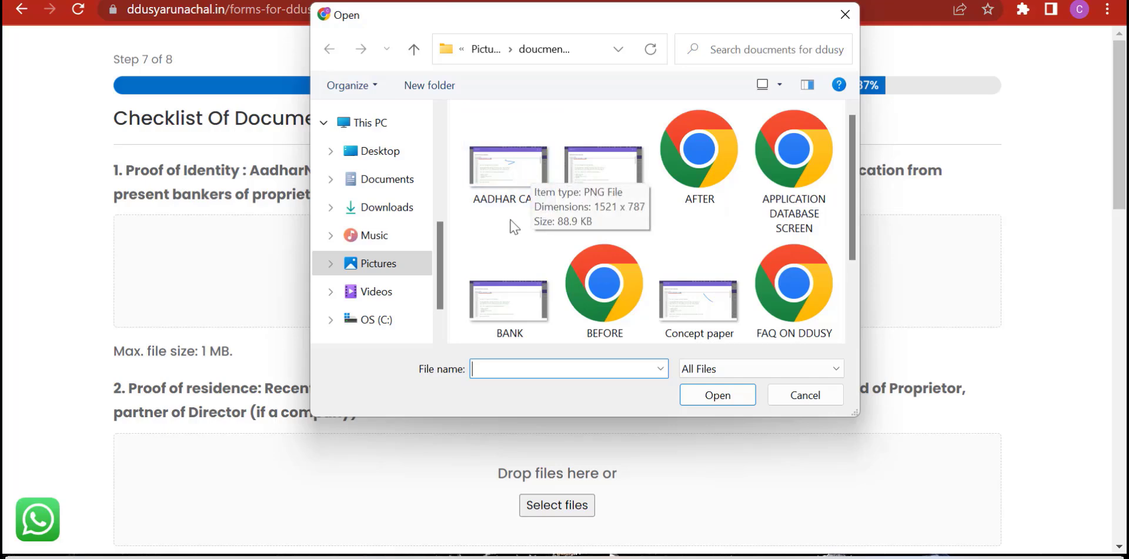
click(510, 187)
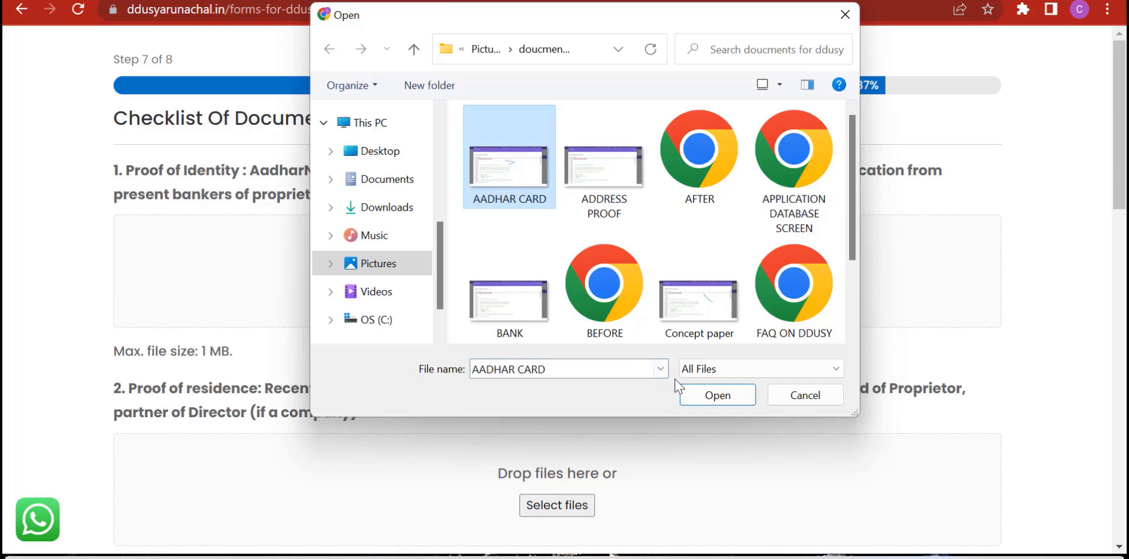
click(718, 394)
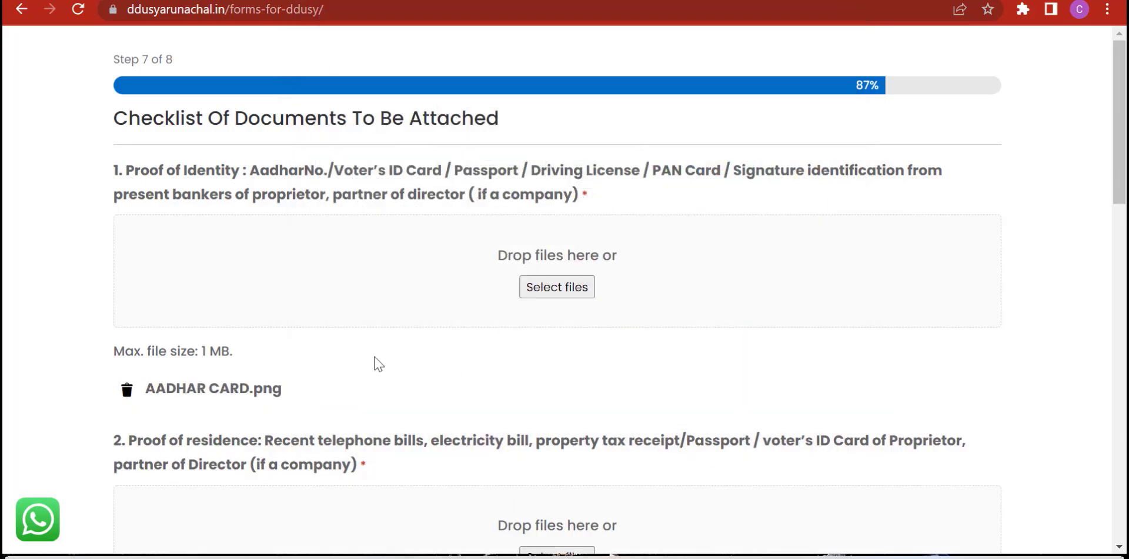
Upload a second copy of AADHAR CARD.png, then remove the duplicate upload
scroll(339, 371, down, 2)
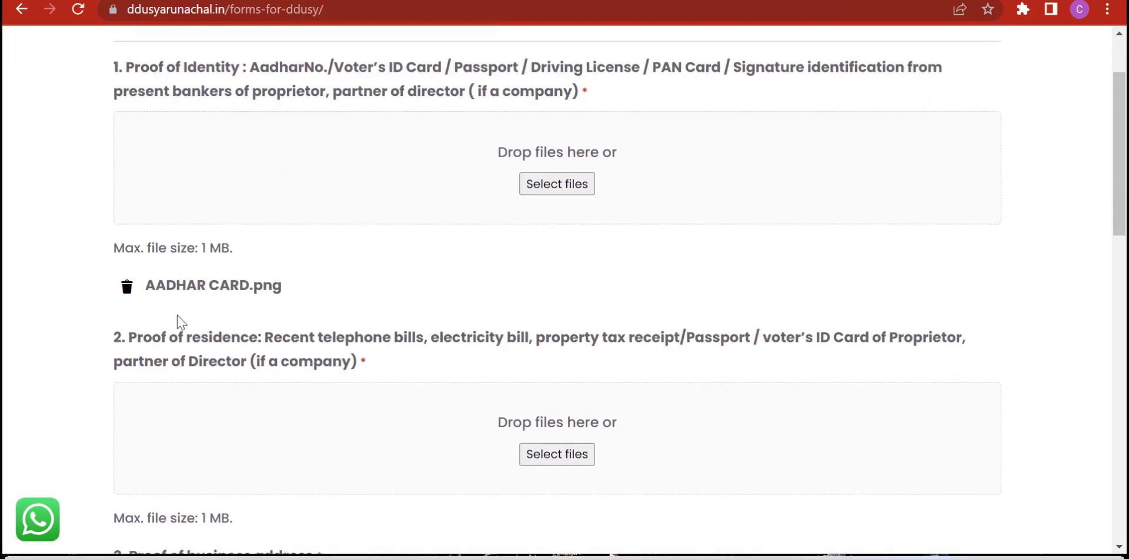
click(558, 189)
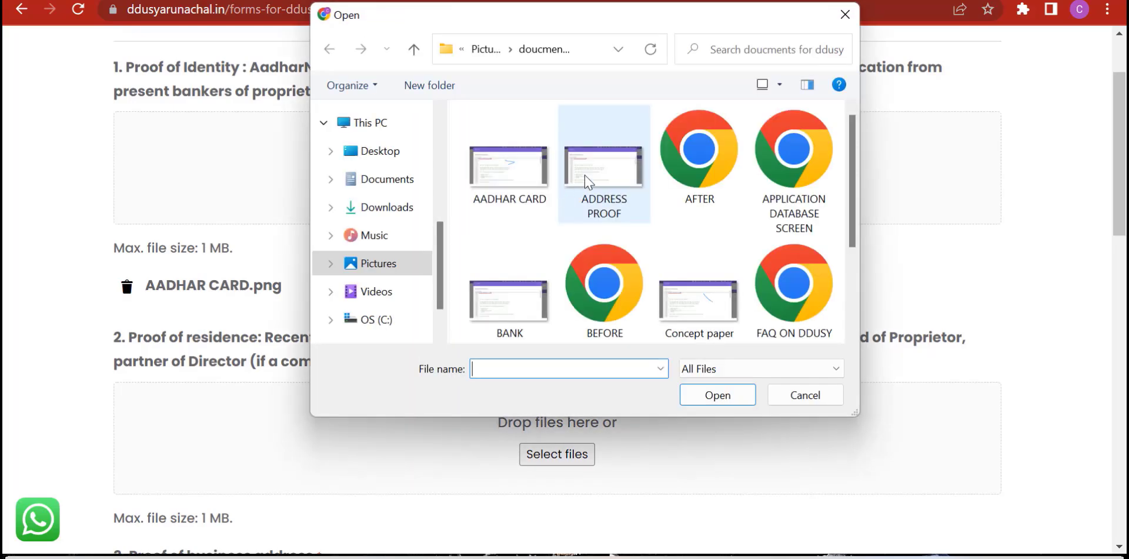
click(498, 200)
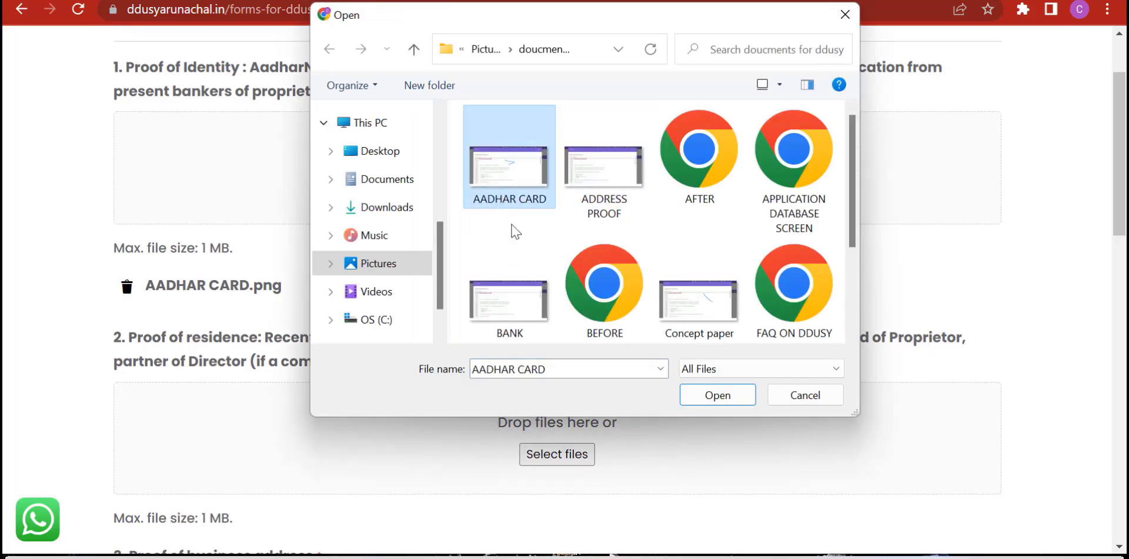
click(732, 397)
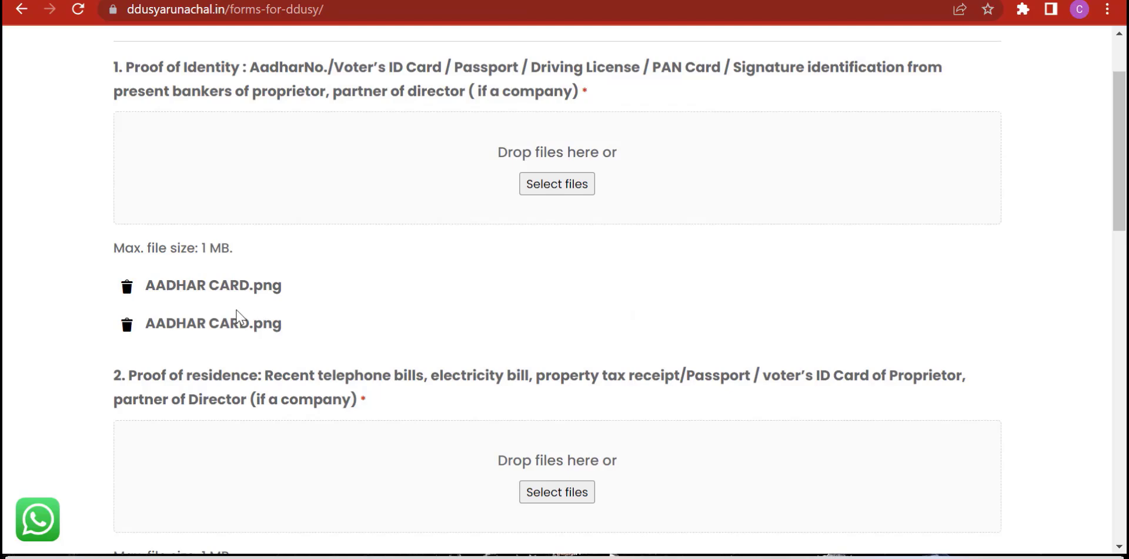
drag(273, 288, 187, 284)
click(326, 330)
click(127, 322)
scroll(517, 288, down, 4)
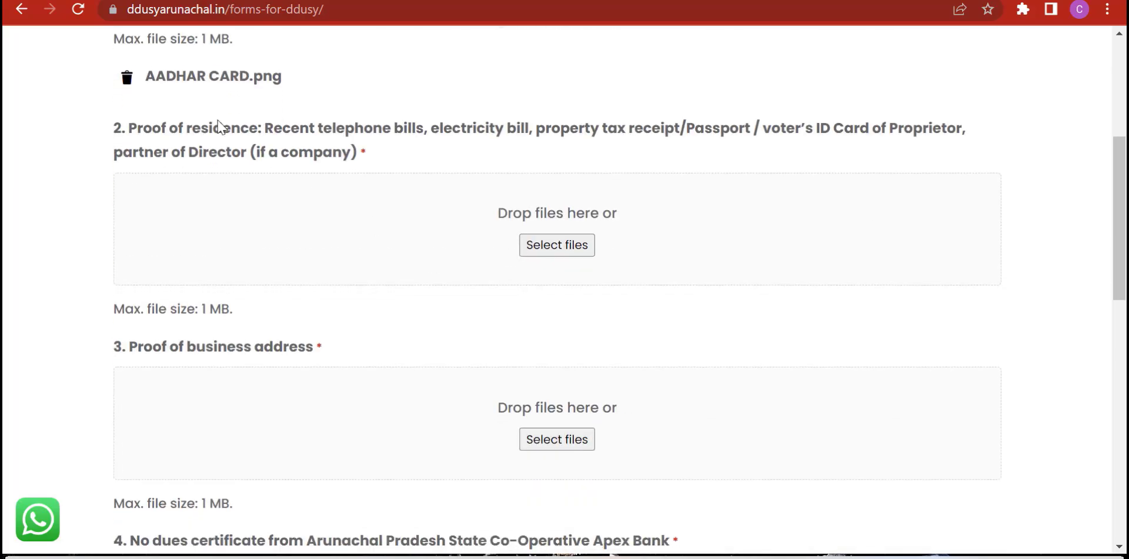
Upload ADDRESS PROOF.png as proof of residence and Proof business address.png for section 3
click(563, 248)
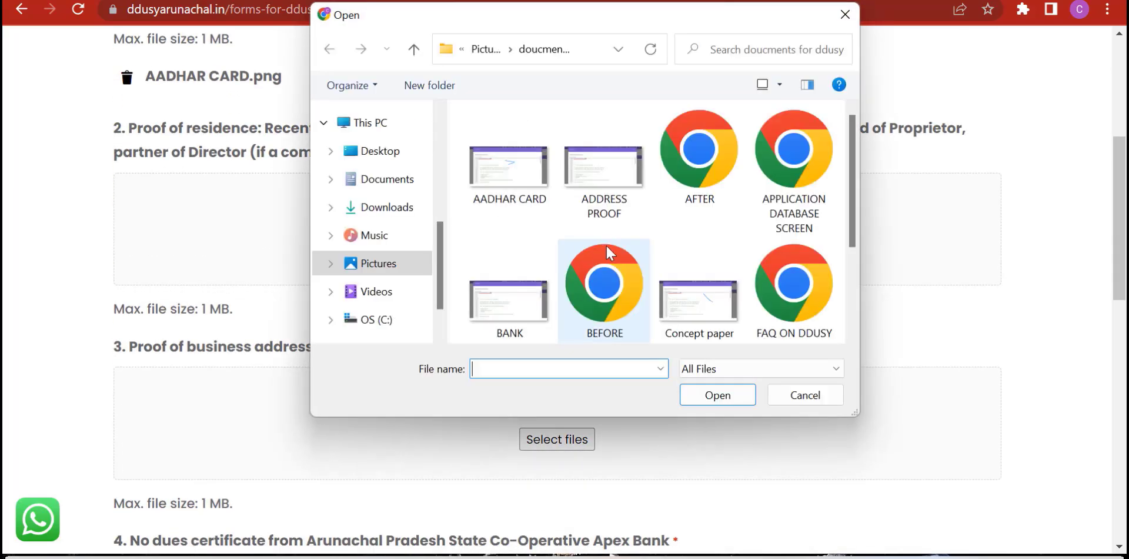
double_click(602, 173)
scroll(275, 343, down, 2)
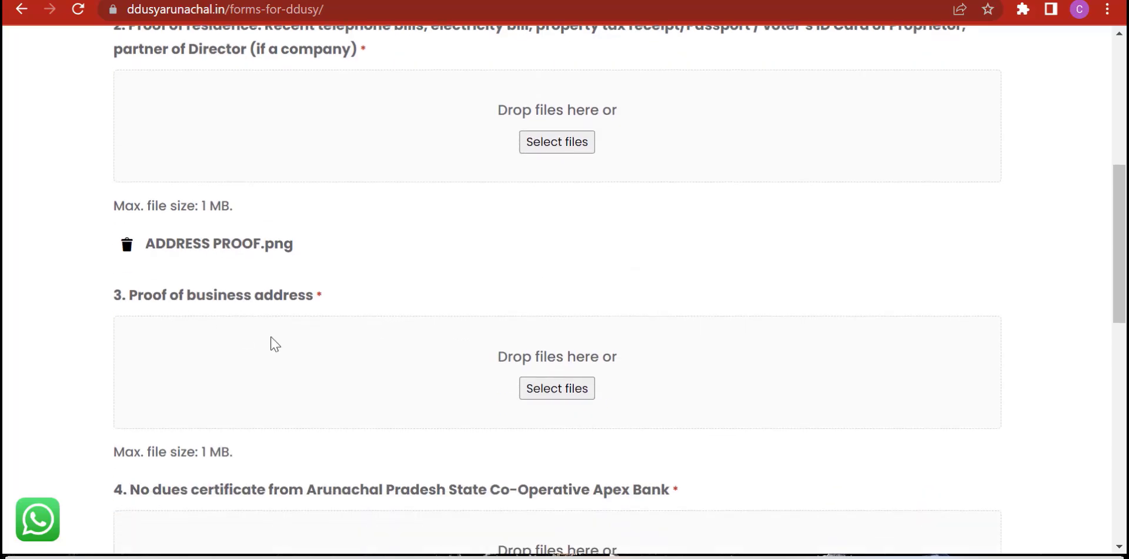
click(556, 388)
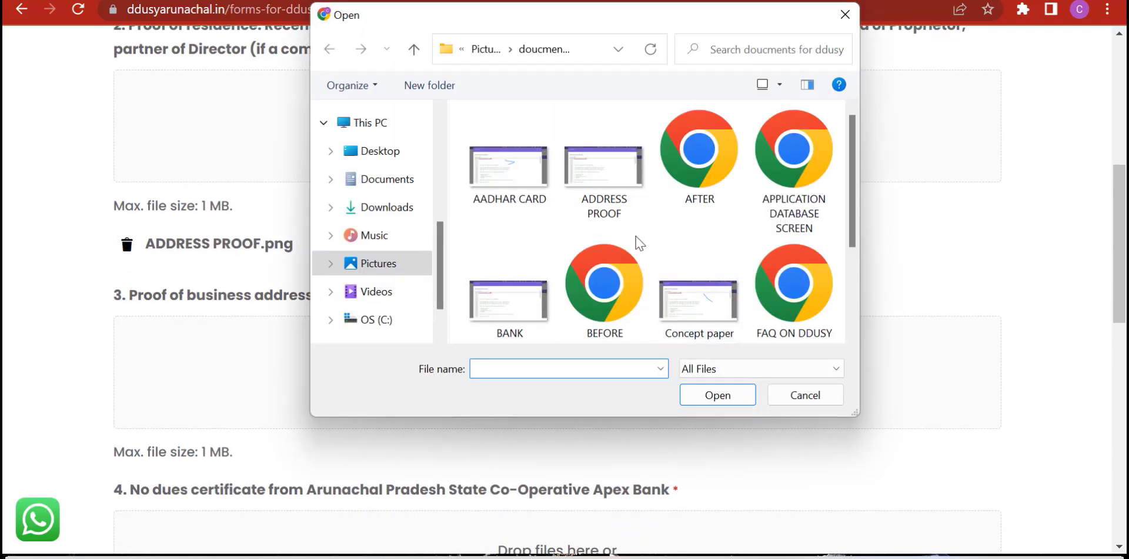
scroll(636, 235, down, 3)
click(519, 307)
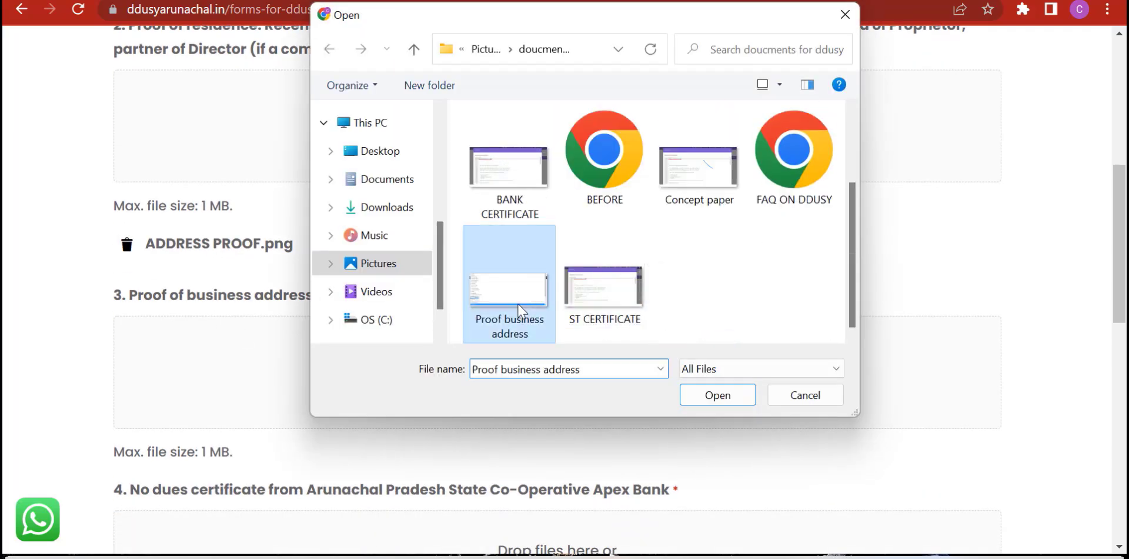
double_click(519, 307)
scroll(532, 330, down, 2)
scroll(504, 381, down, 4)
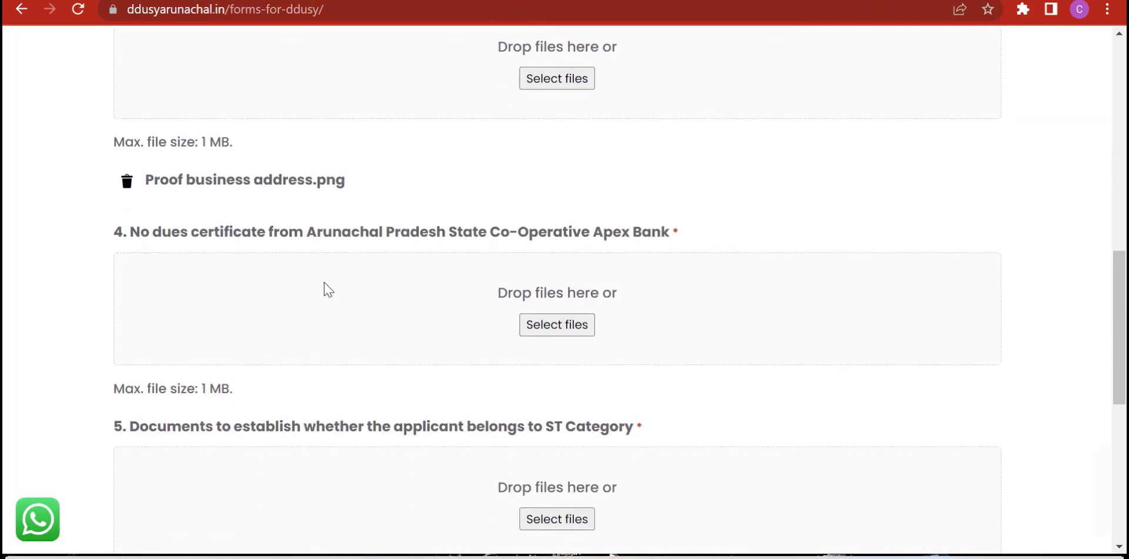
Upload BANK CERTIFICATE.png, ST CERTIFICATE.png and Concept paper.png to their checklist items
click(585, 326)
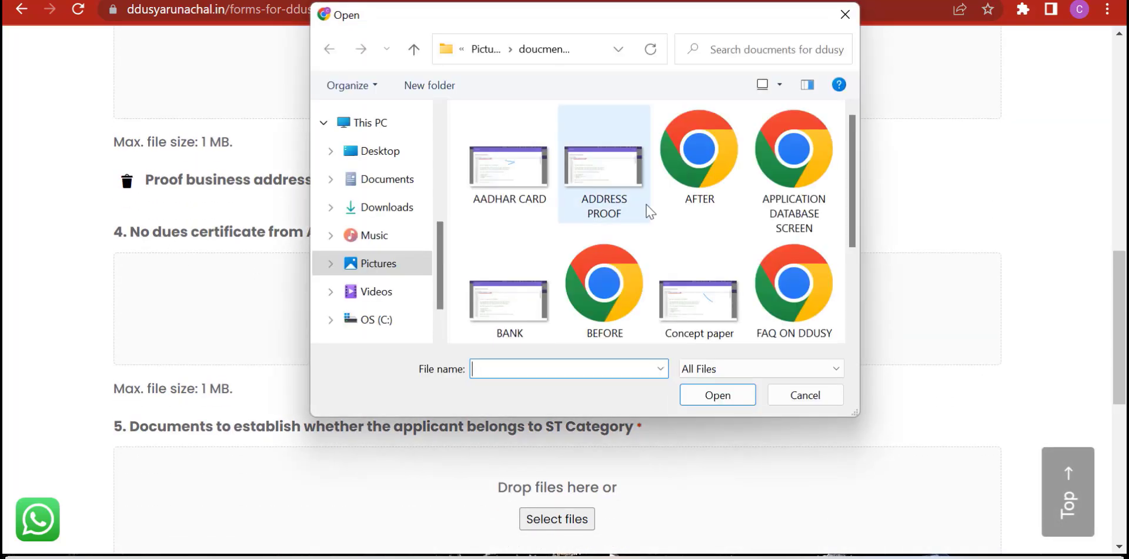
double_click(492, 308)
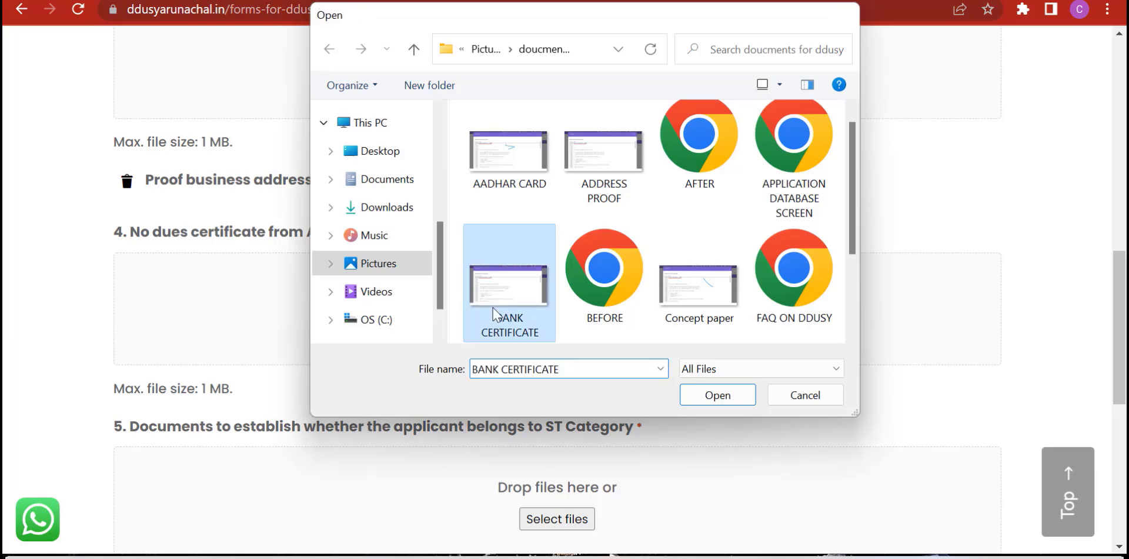
scroll(713, 276, down, 2)
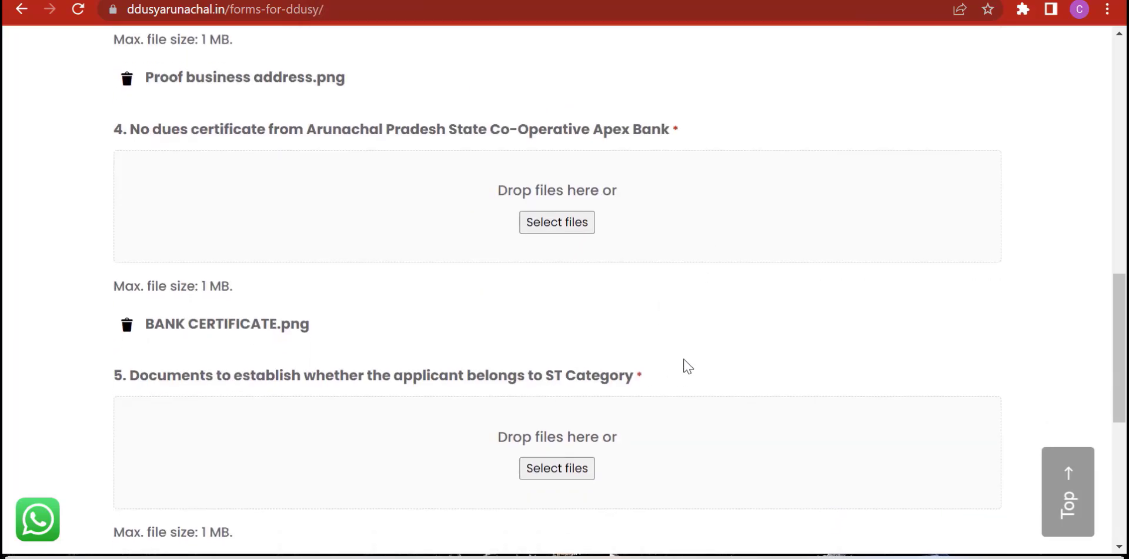
scroll(685, 367, down, 4)
click(574, 264)
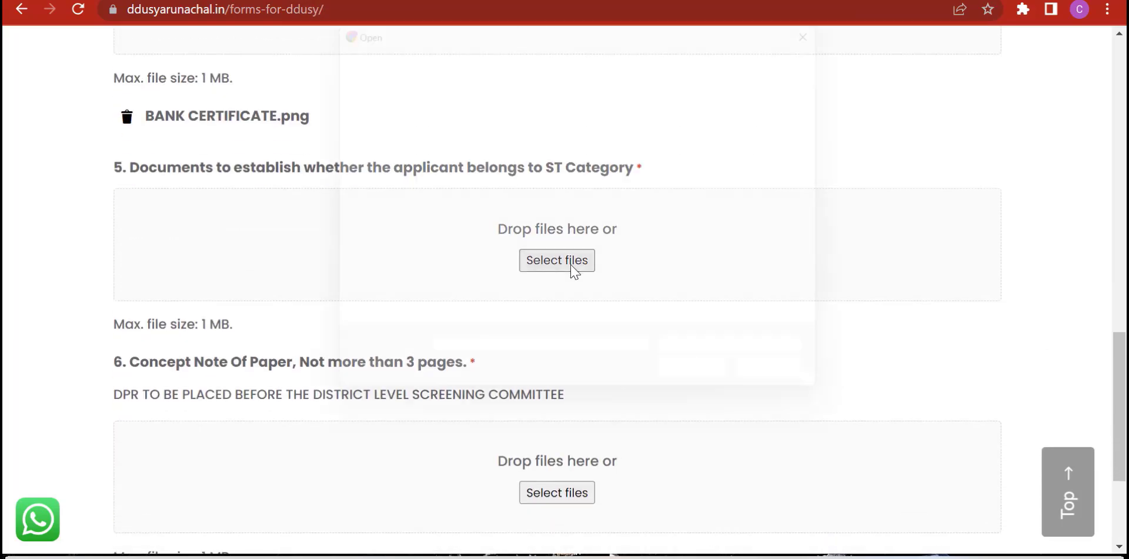
scroll(643, 245, down, 2)
double_click(588, 310)
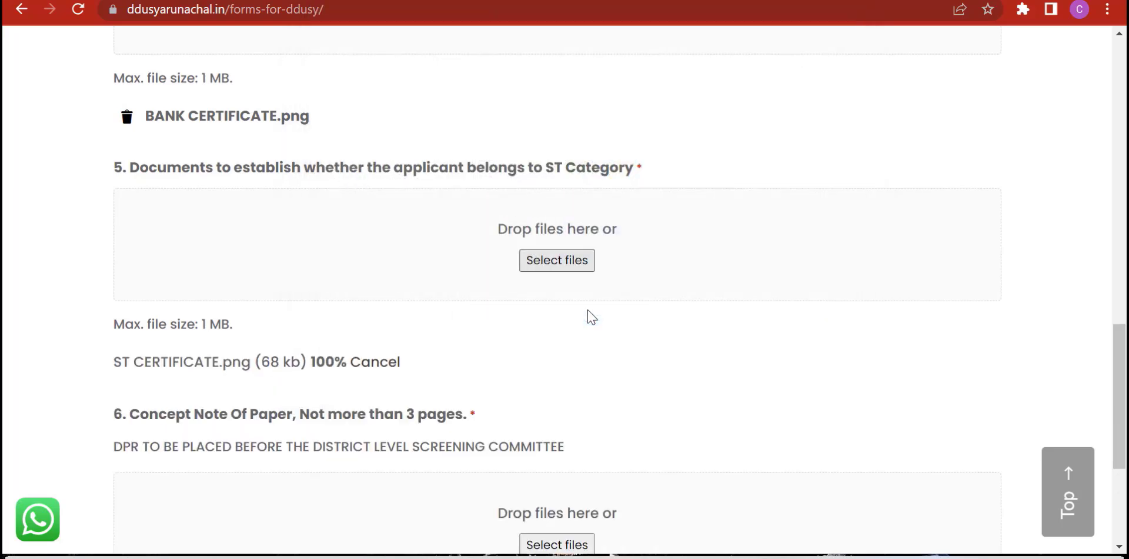
scroll(588, 309, down, 2)
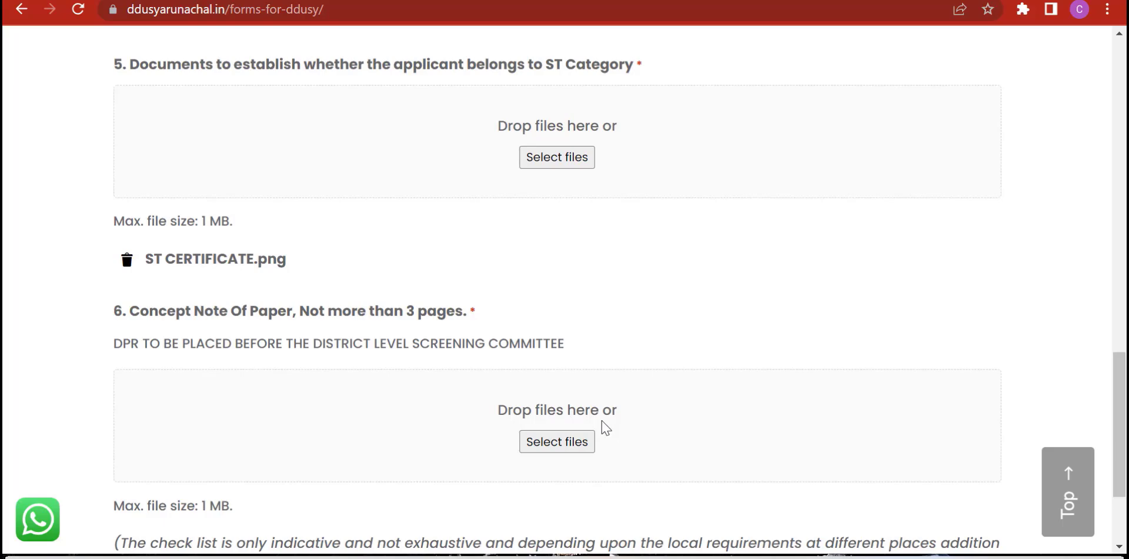
scroll(680, 312, down, 2)
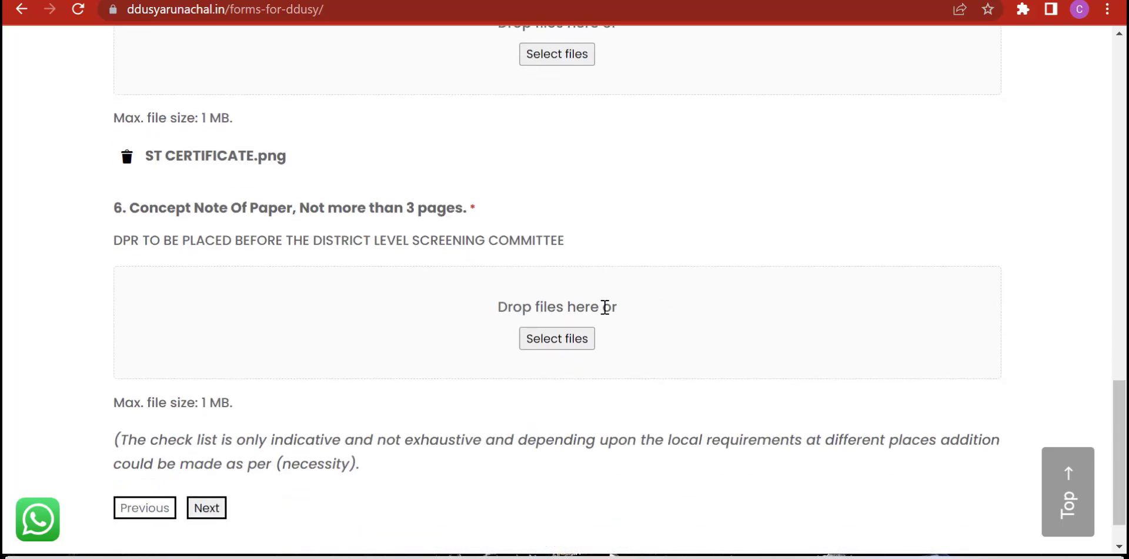
click(562, 343)
scroll(652, 258, down, 1)
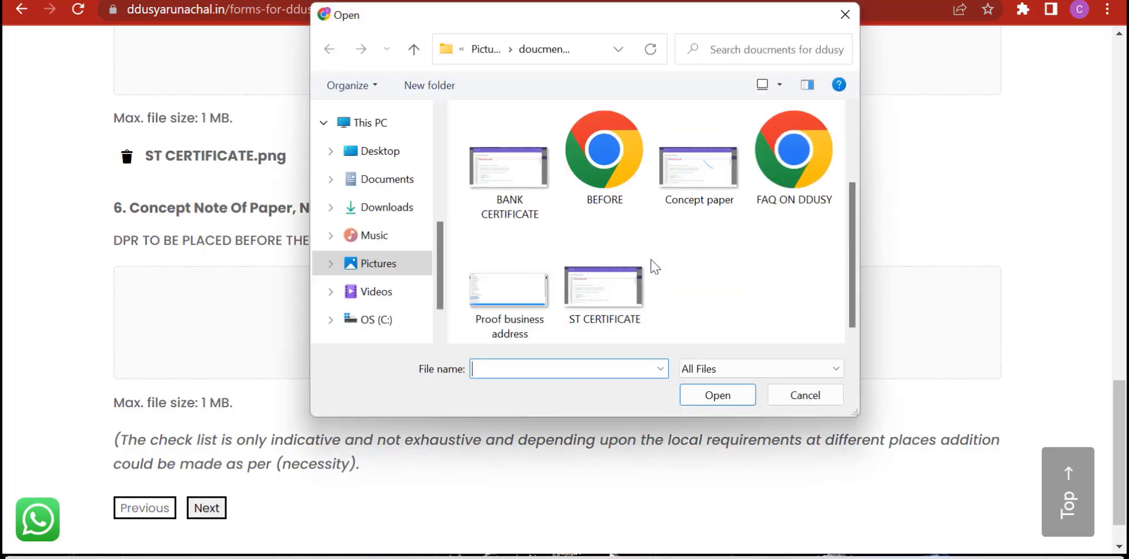
double_click(710, 205)
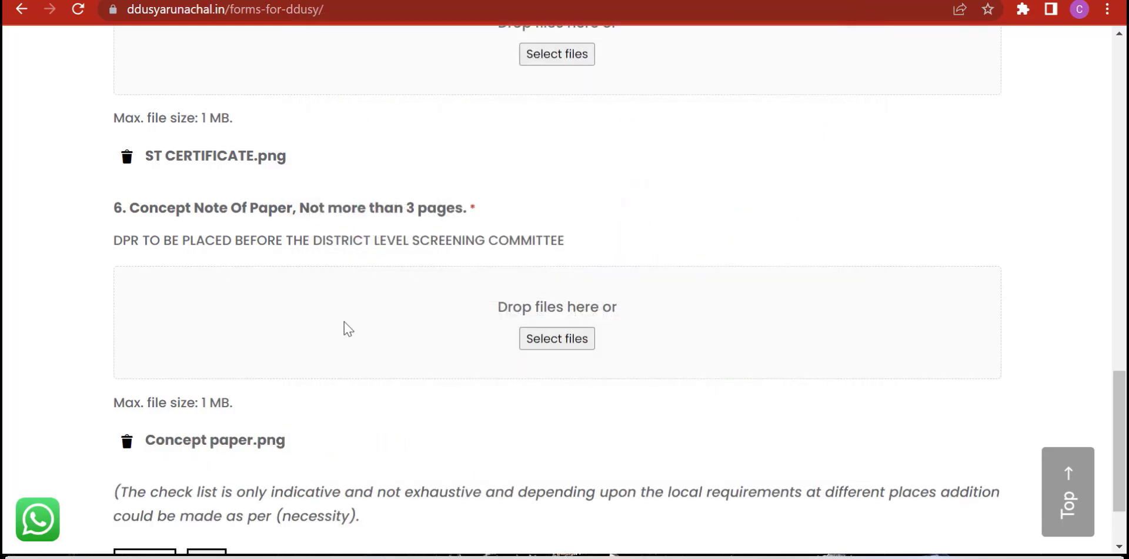
drag(234, 299, 150, 300)
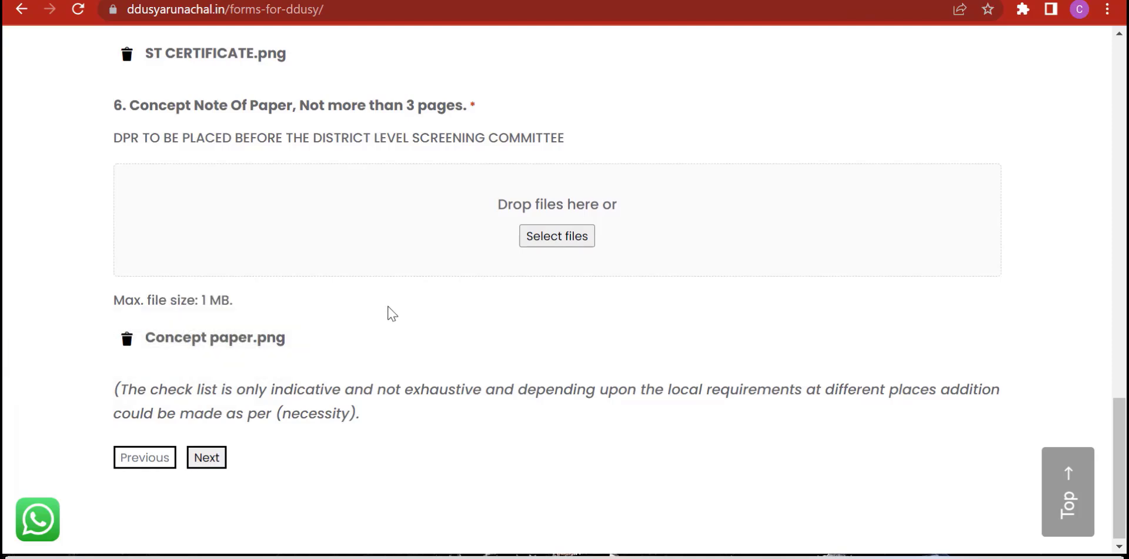
drag(238, 303, 107, 303)
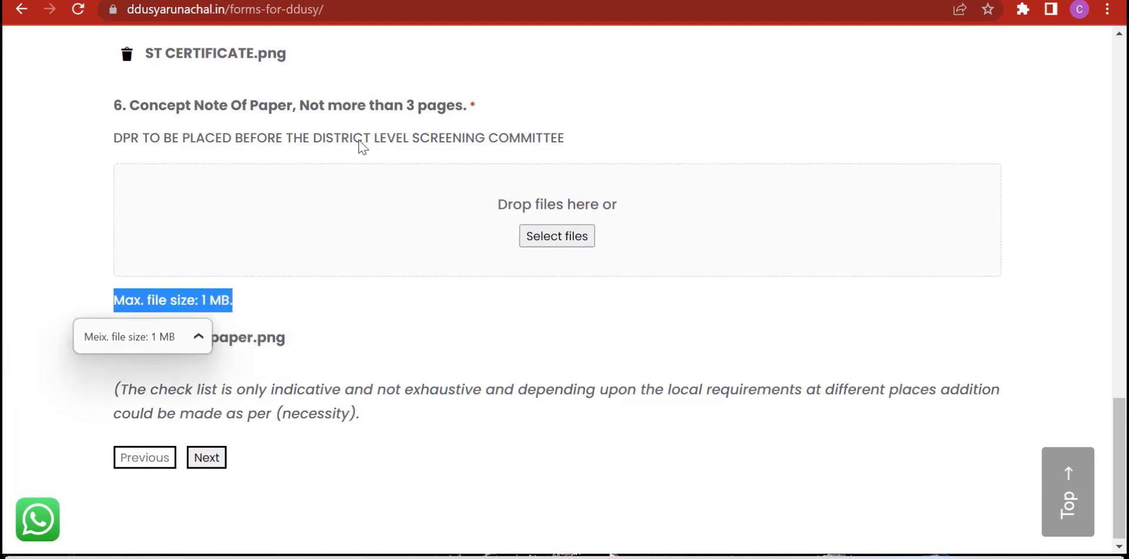
click(323, 276)
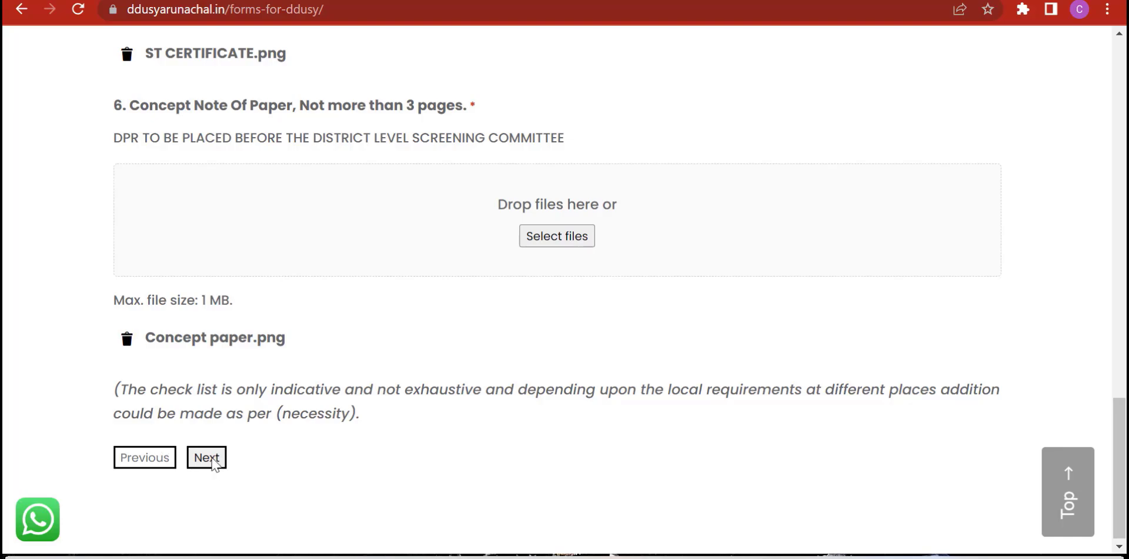
scroll(404, 270, up, 20)
scroll(408, 272, down, 20)
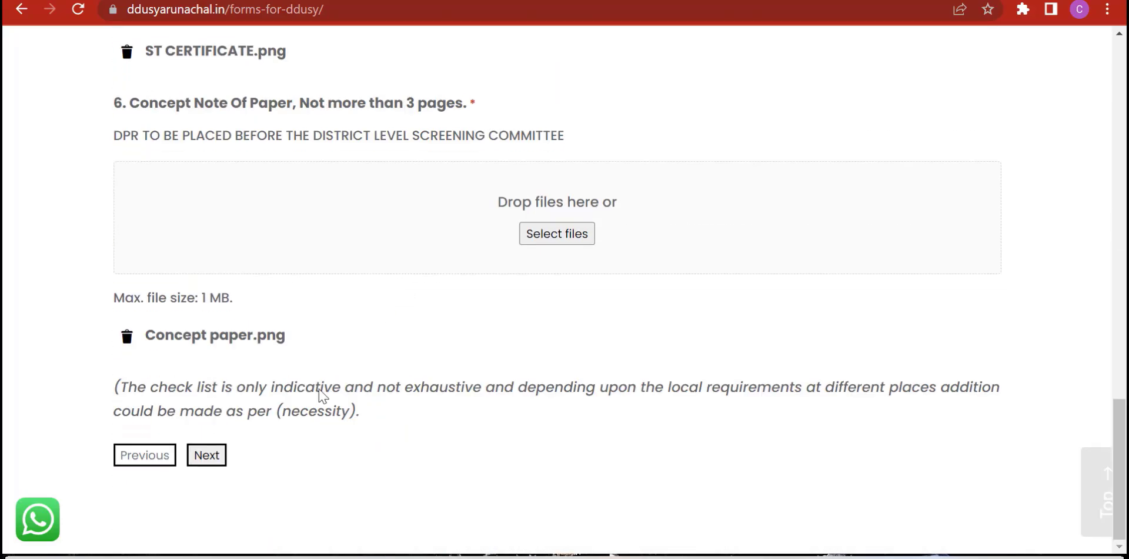
Advance to the Step 8 Summary and scroll through the details down to the documents list
click(209, 454)
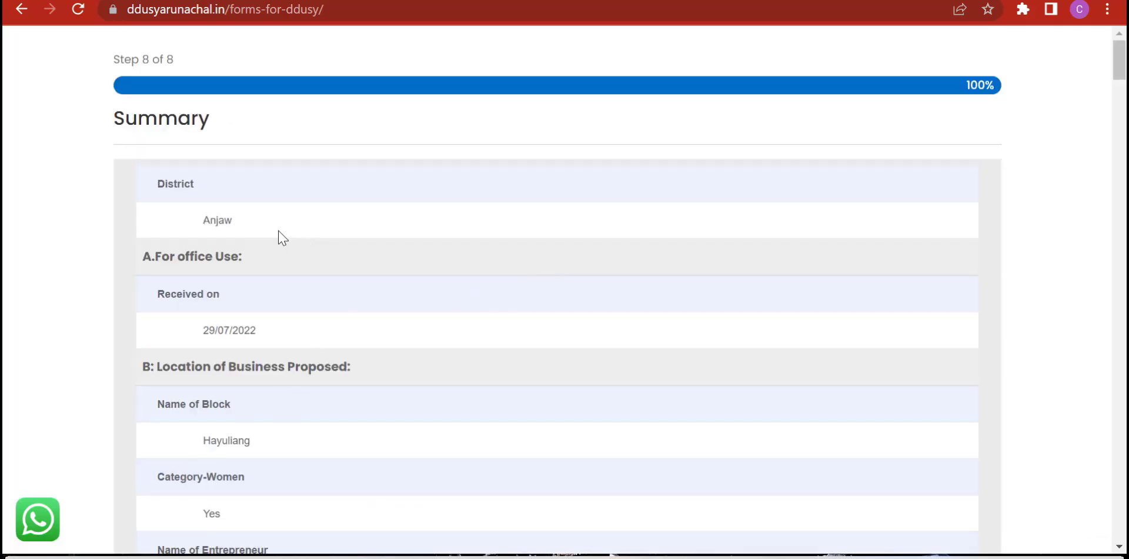
scroll(268, 224, down, 13)
scroll(267, 224, down, 20)
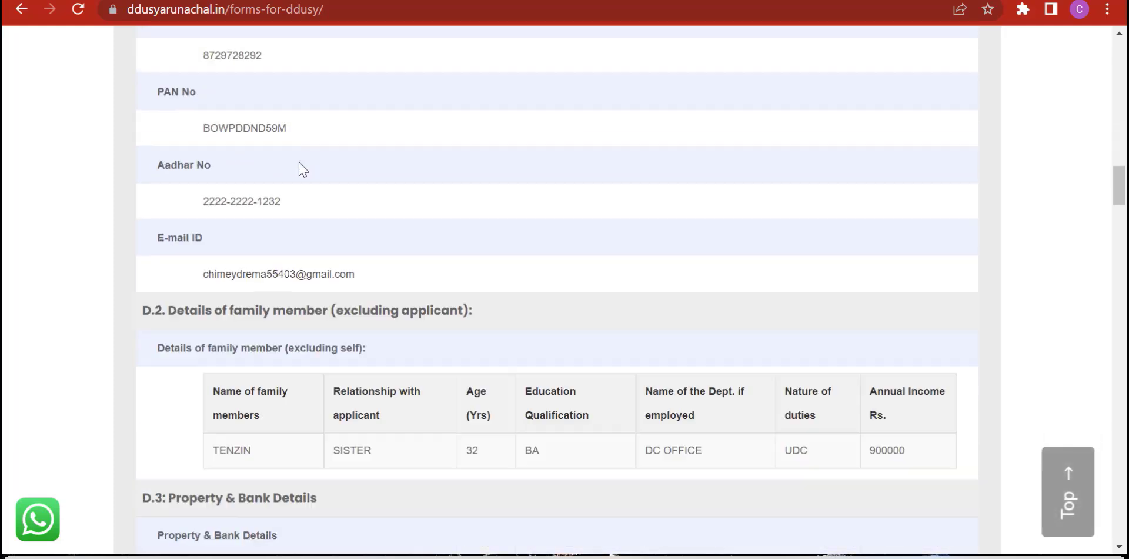
scroll(312, 184, down, 20)
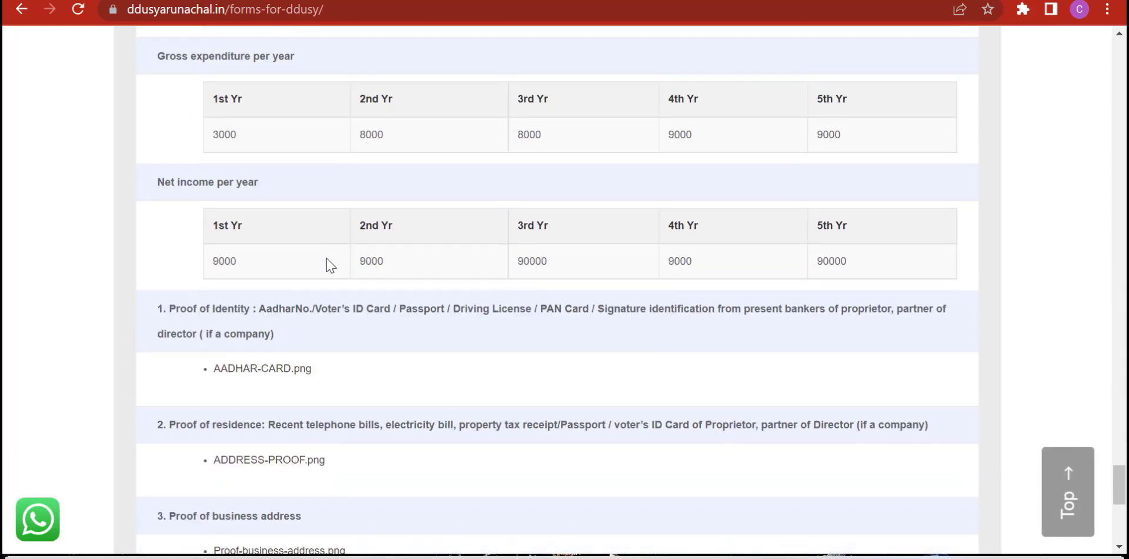
triple_click(247, 266)
click(282, 279)
scroll(297, 295, down, 5)
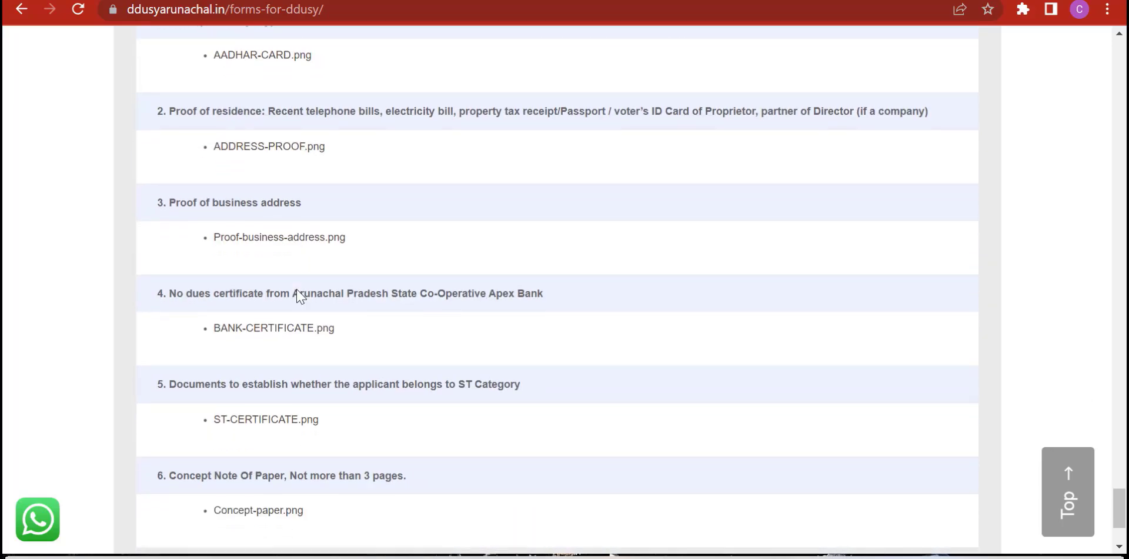
scroll(328, 217, down, 3)
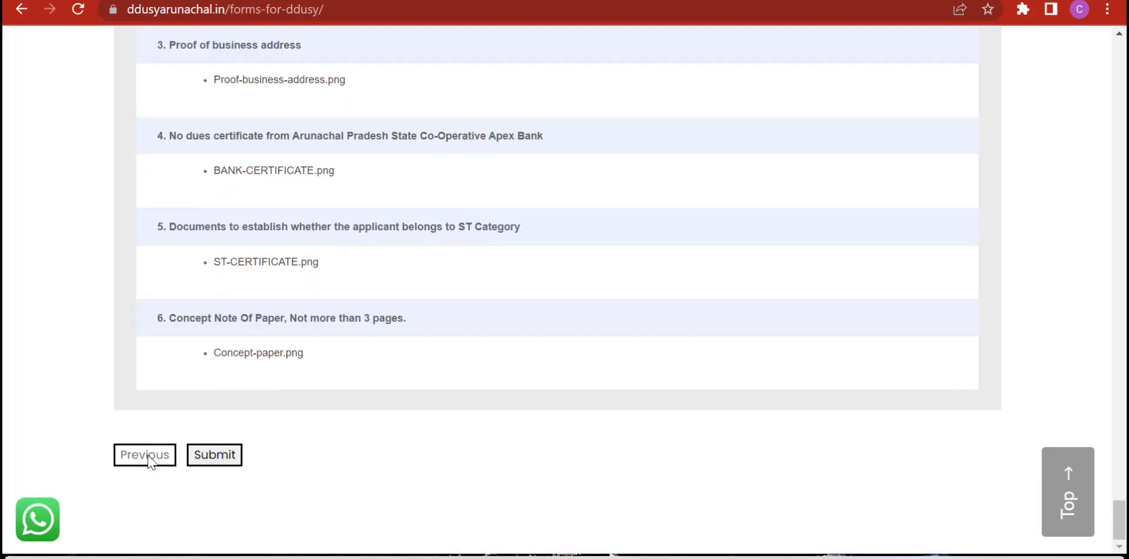
Go back and change Land Required Unit/capacity from 1 ACRE to 2 ACRE, then return to the Summary
click(237, 454)
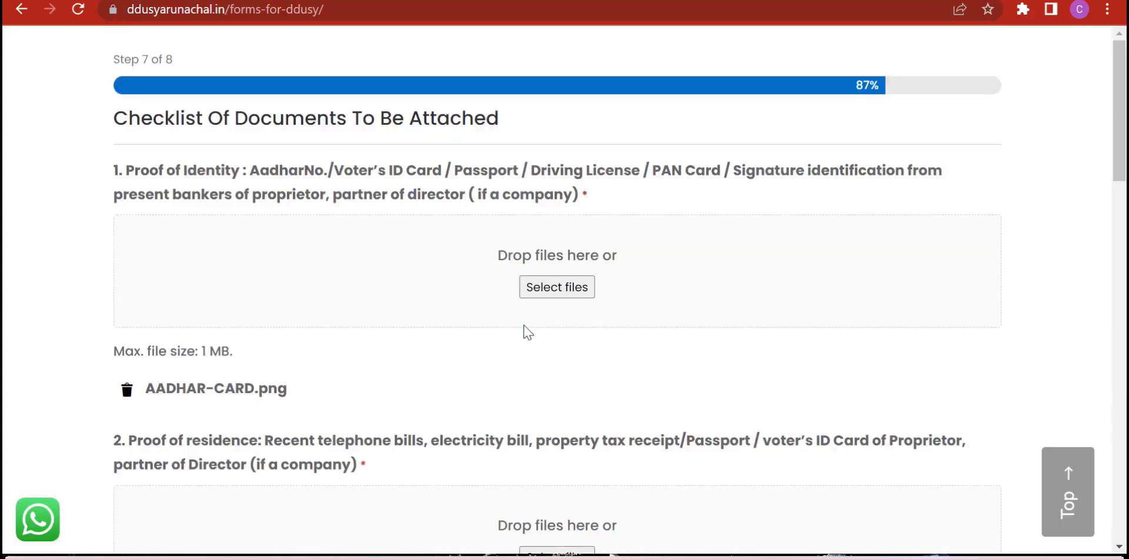
scroll(221, 473, down, 10)
scroll(220, 473, down, 3)
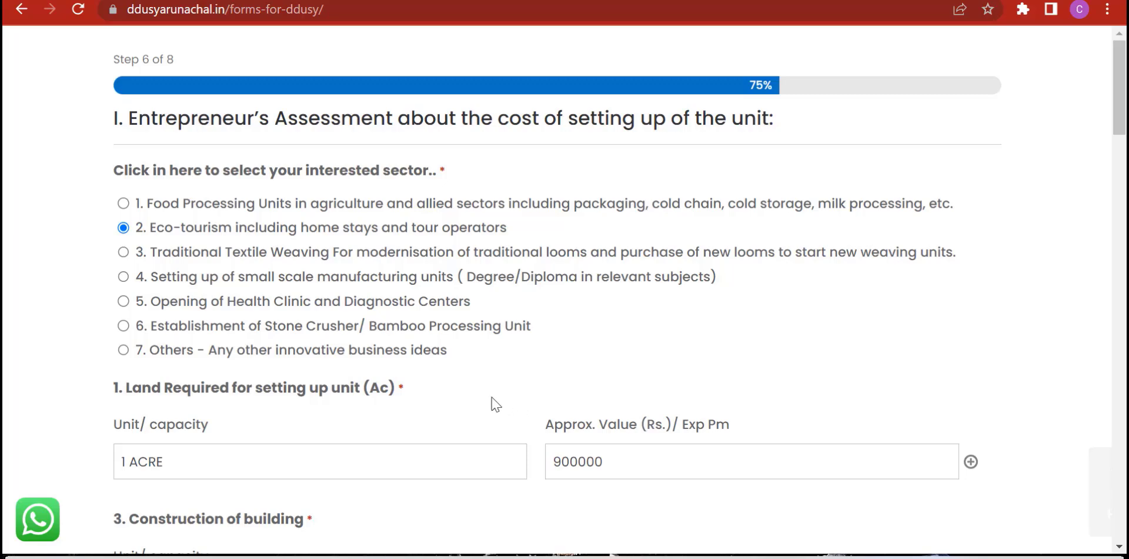
scroll(435, 386, down, 7)
scroll(416, 385, up, 5)
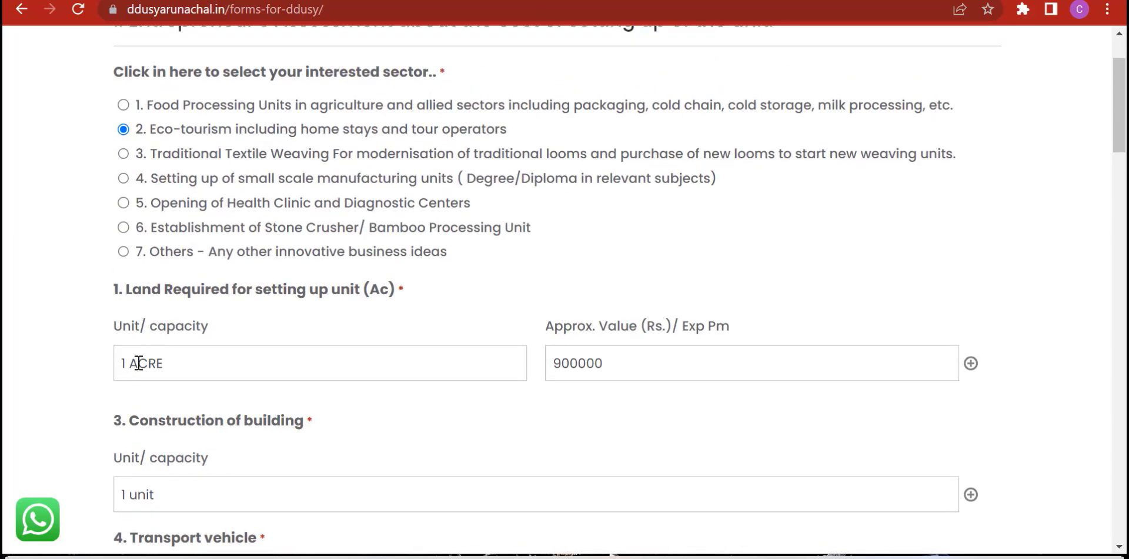
click(127, 363)
key(BackSpace)
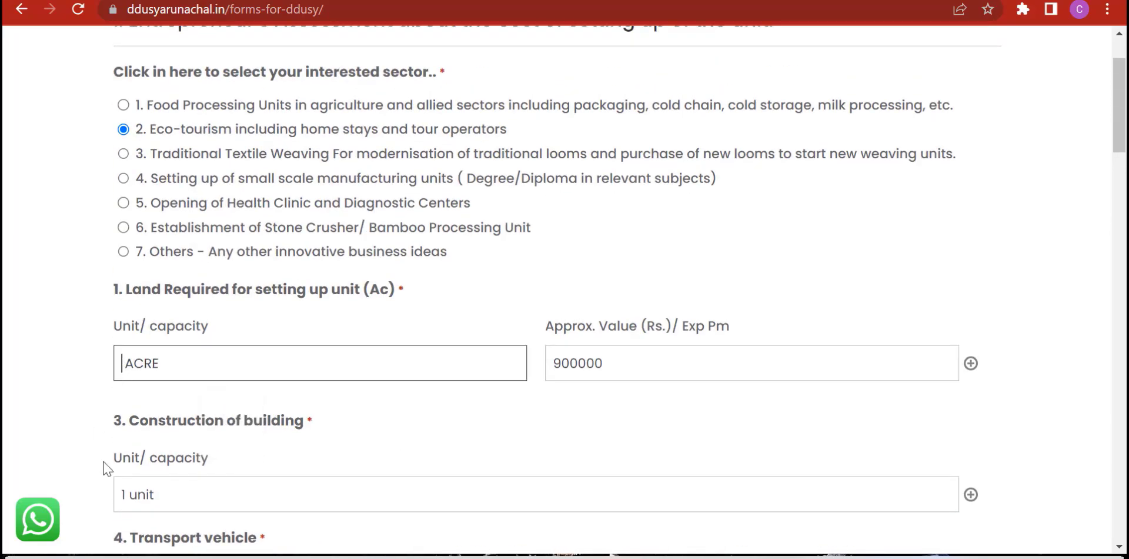
text(2)
scroll(443, 389, down, 20)
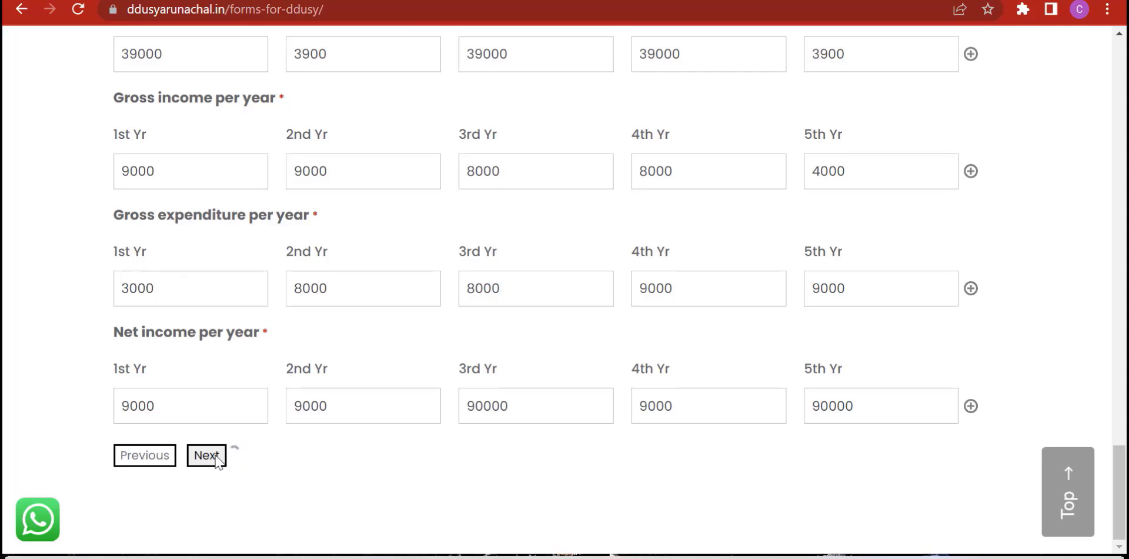
scroll(320, 465, down, 15)
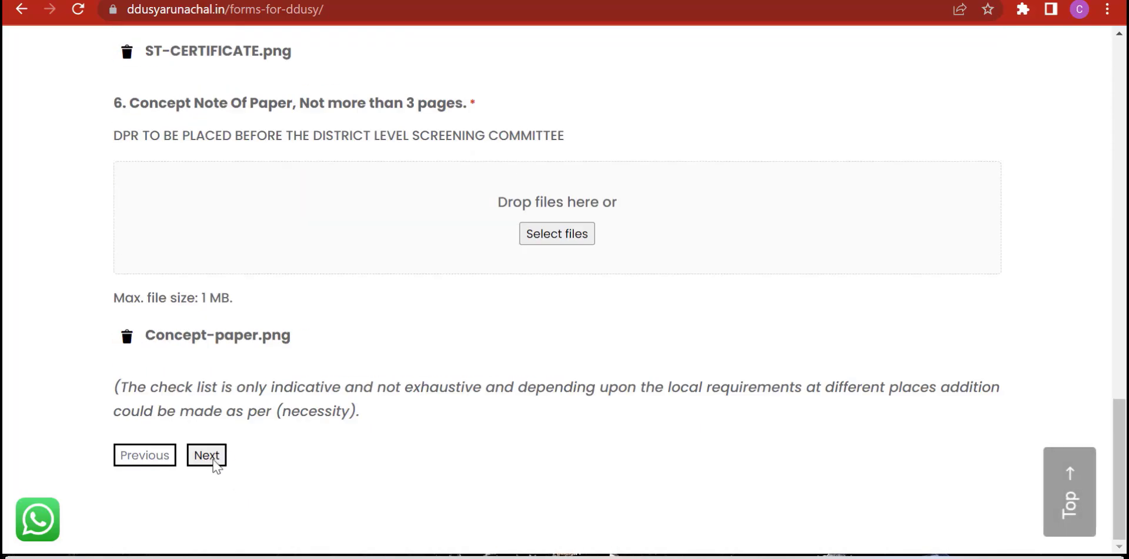
click(214, 461)
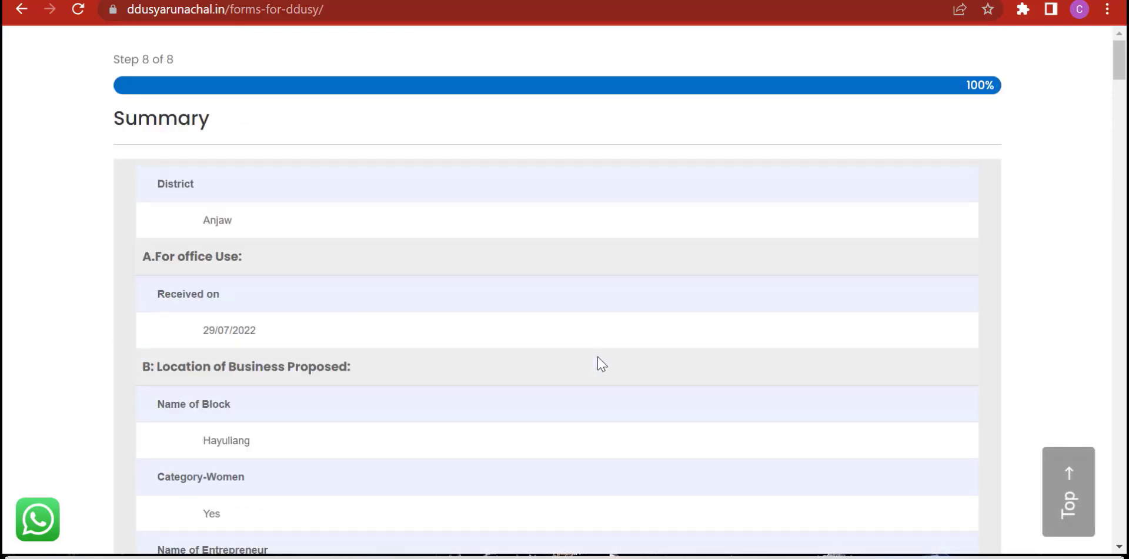
Review the Step 8 Summary, confirming the 2 ACRE land requirement, and submit the application
scroll(566, 360, down, 20)
scroll(620, 391, down, 8)
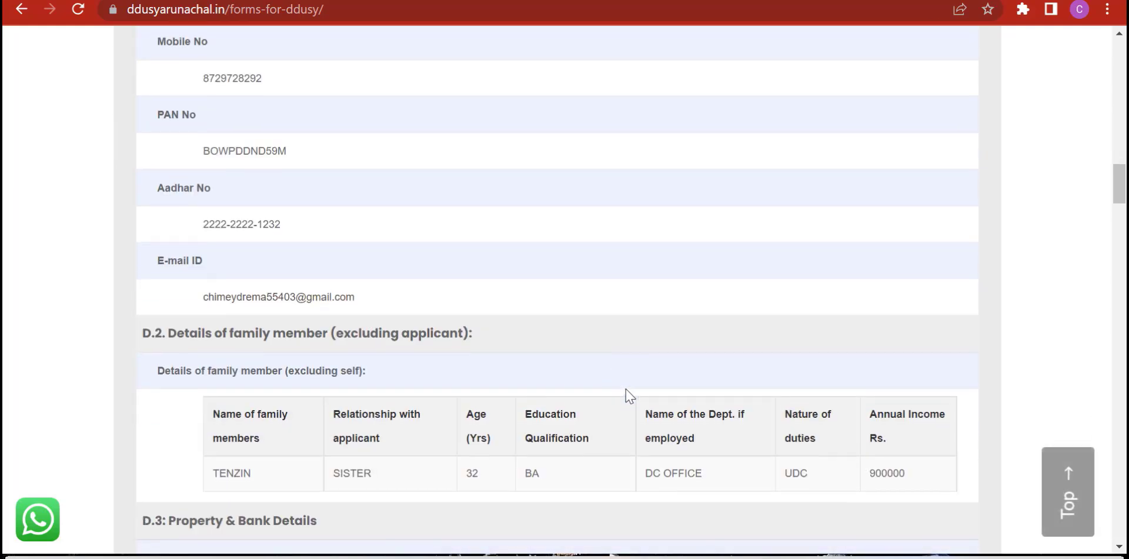
scroll(640, 379, down, 15)
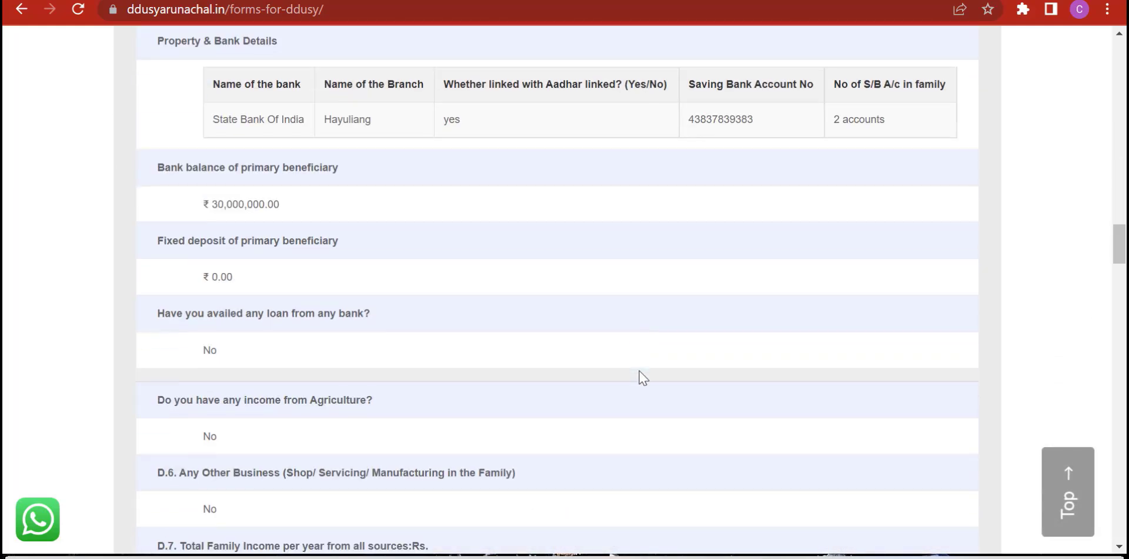
scroll(646, 381, down, 9)
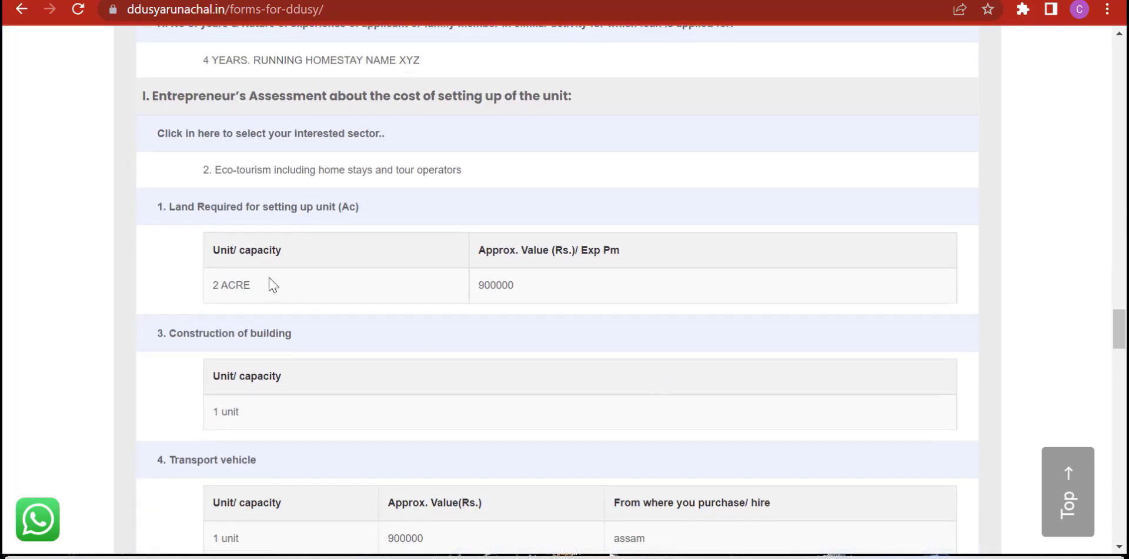
drag(229, 287, 186, 287)
click(297, 288)
scroll(506, 334, down, 20)
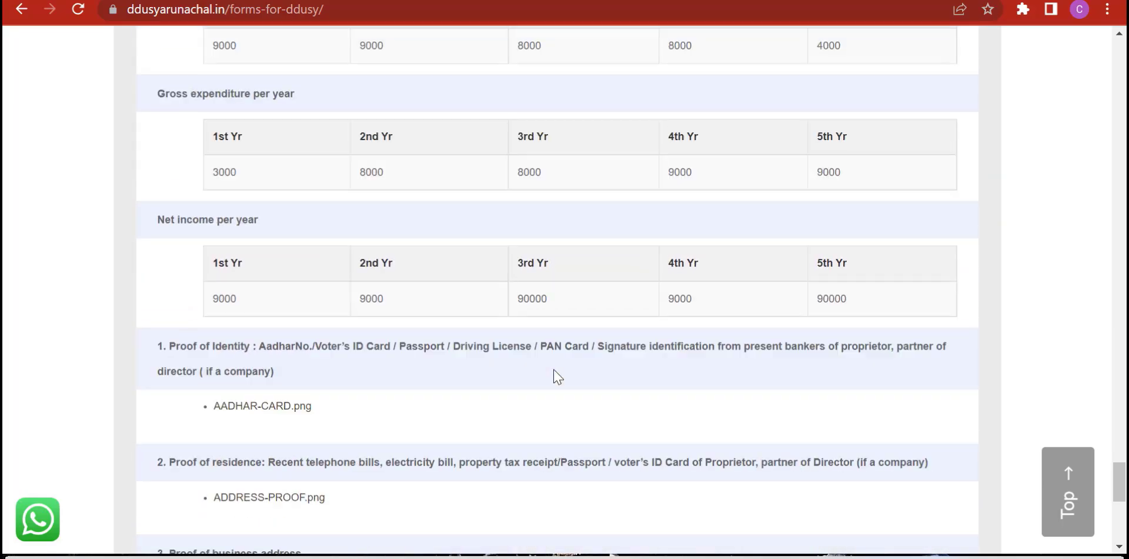
scroll(568, 383, down, 6)
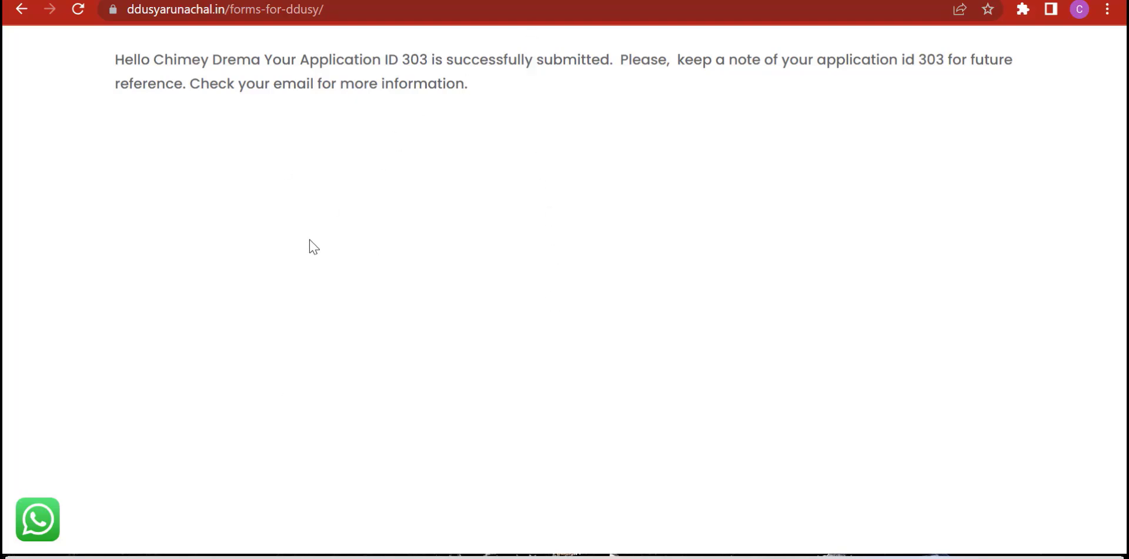
Highlight the application ID and the check-your-email note in the success message
drag(115, 58, 515, 112)
click(432, 58)
double_click(419, 59)
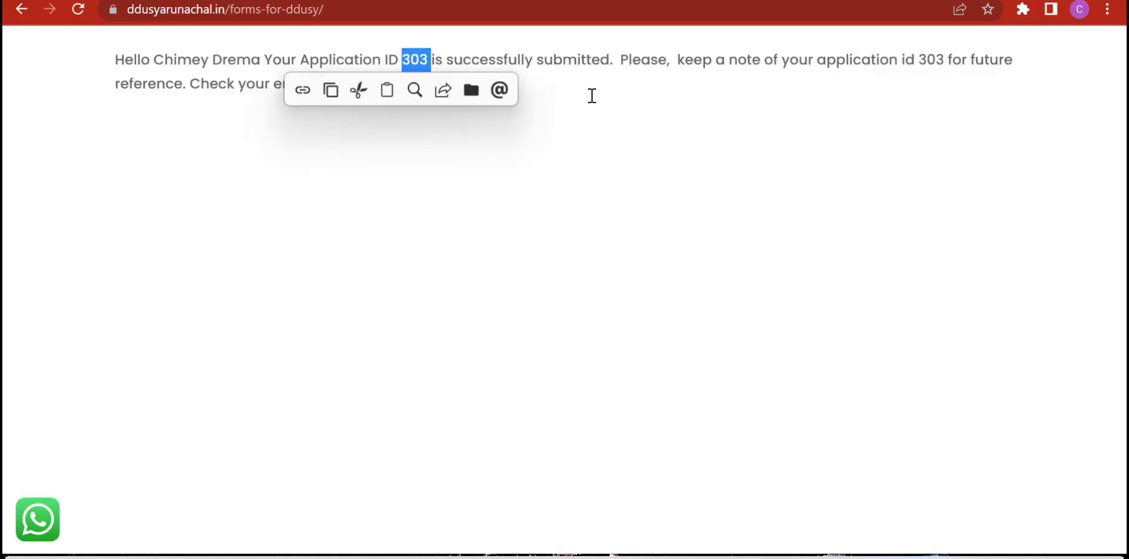
click(591, 100)
double_click(407, 59)
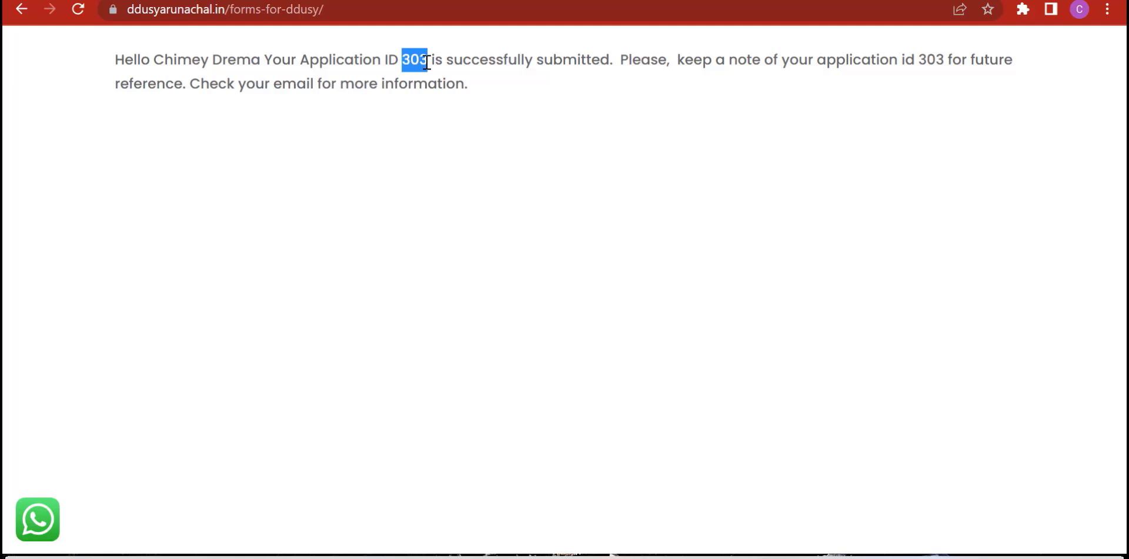
click(535, 93)
drag(191, 82, 524, 112)
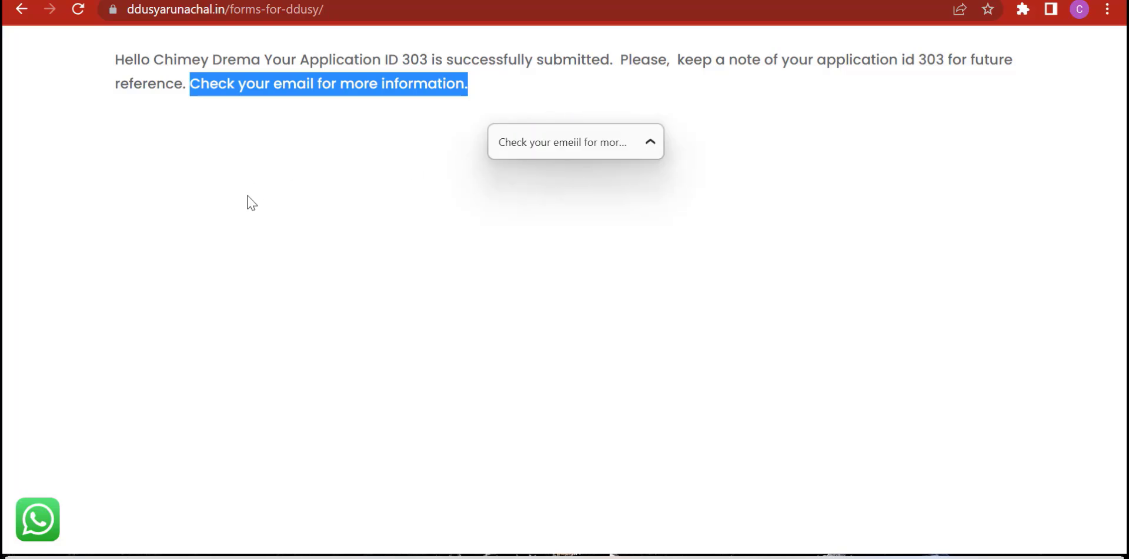
In Gmail, open the Receipt & Application ID email and follow its application tracking link
click(53, 1)
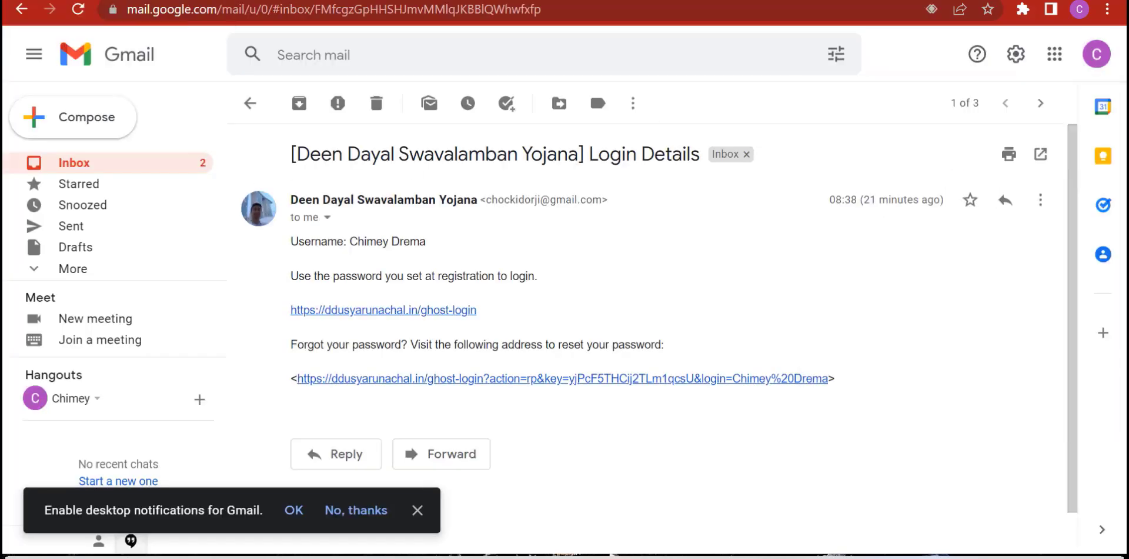
click(114, 170)
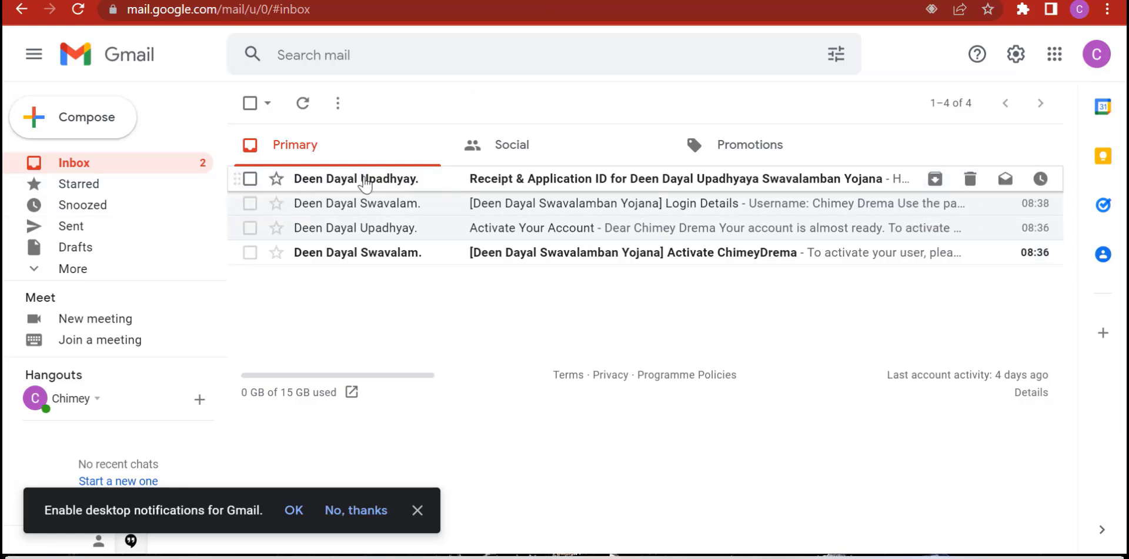
mouse_move(366, 184)
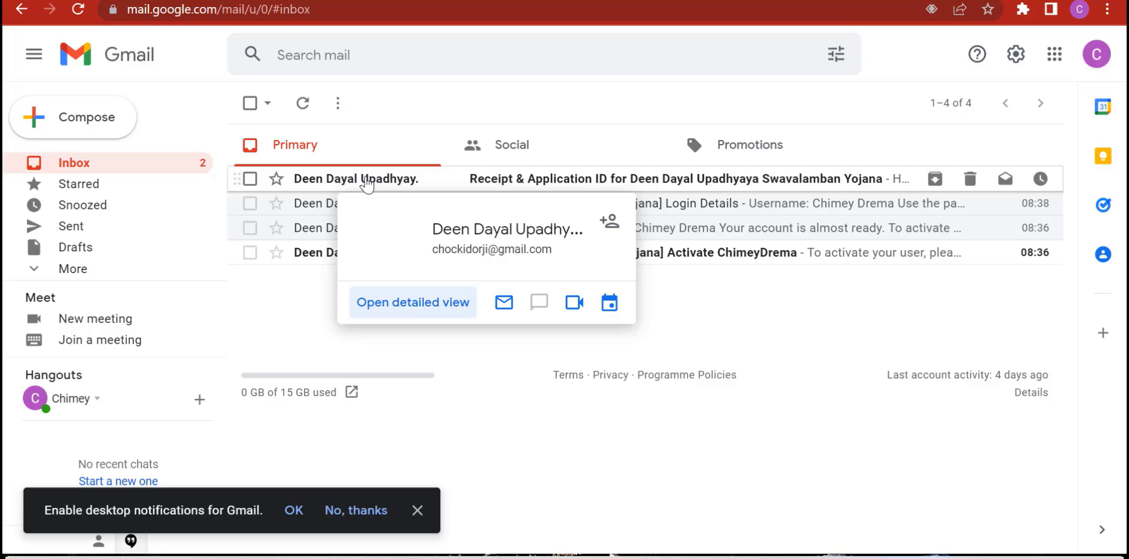
click(558, 187)
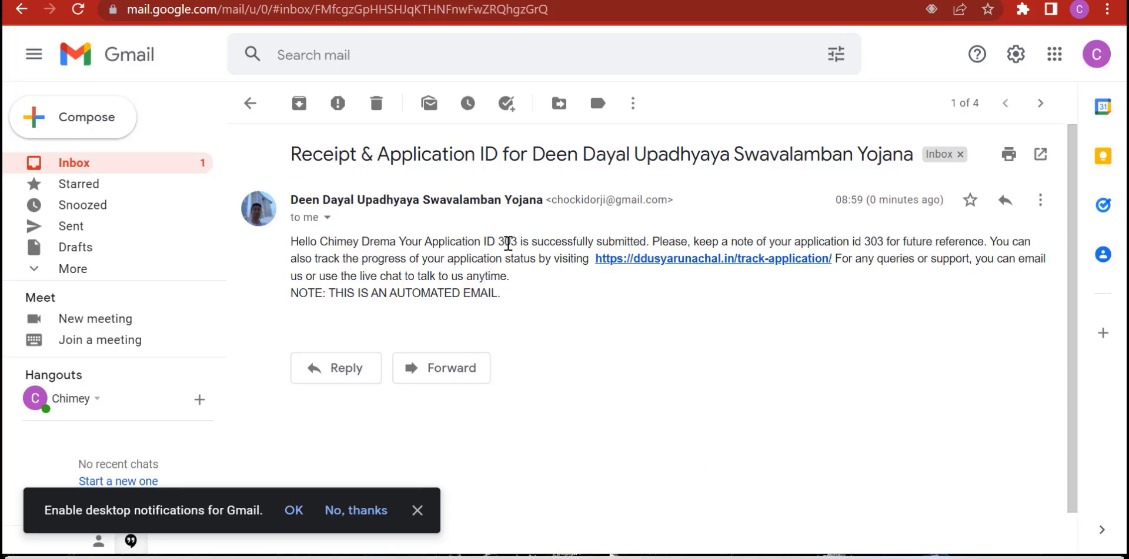
drag(504, 242, 516, 243)
click(589, 308)
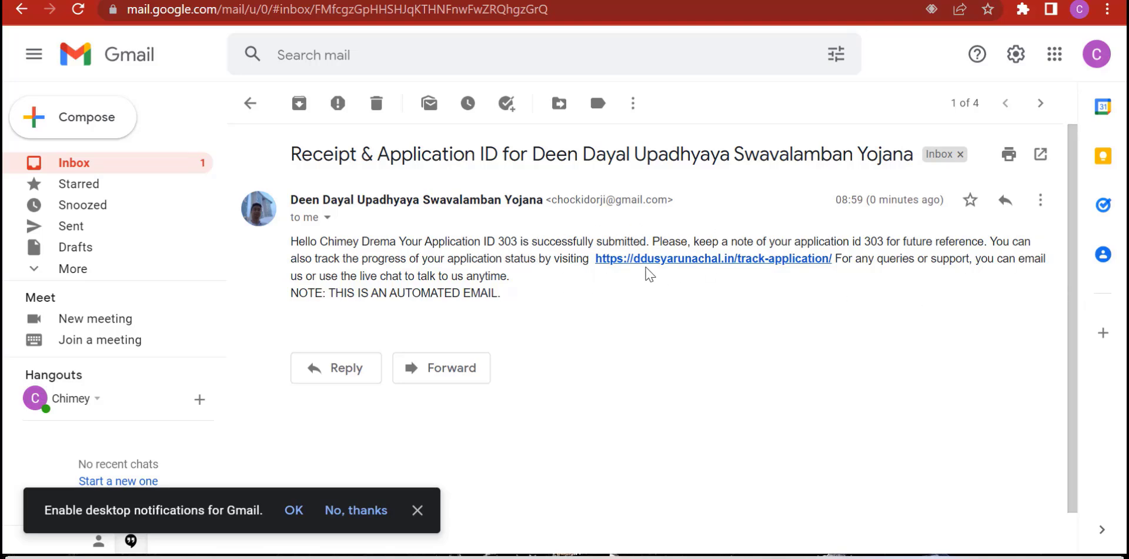
click(669, 260)
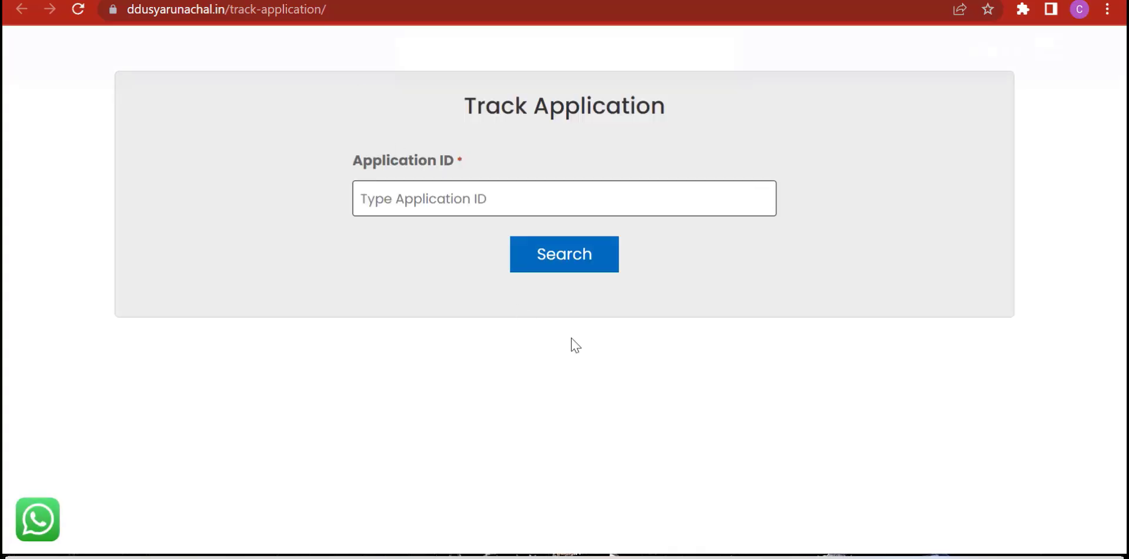
Search the tracking page for the application by entering its application ID
click(532, 198)
text(30)
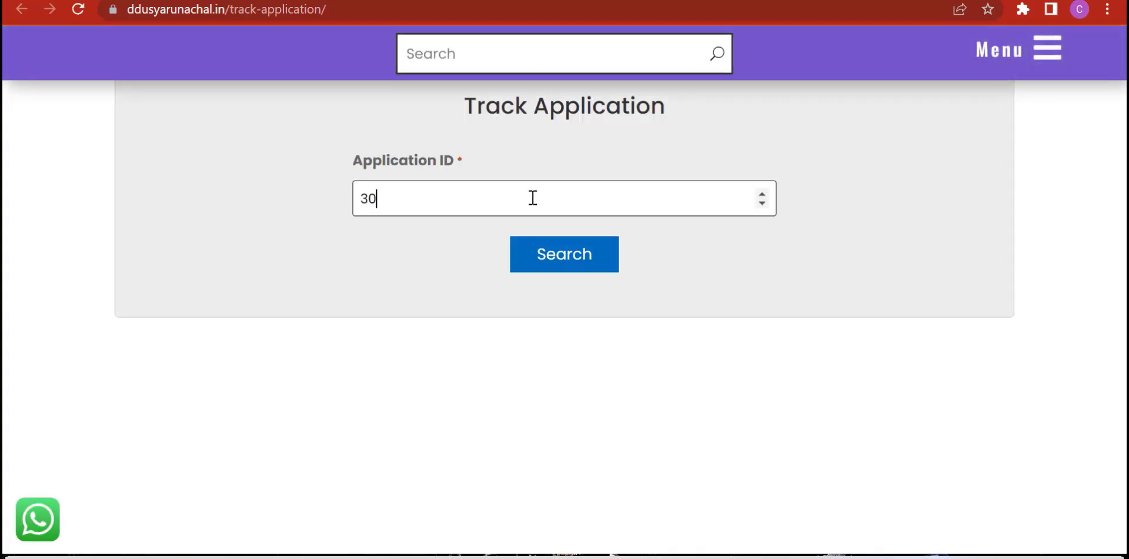
text(3)
click(563, 268)
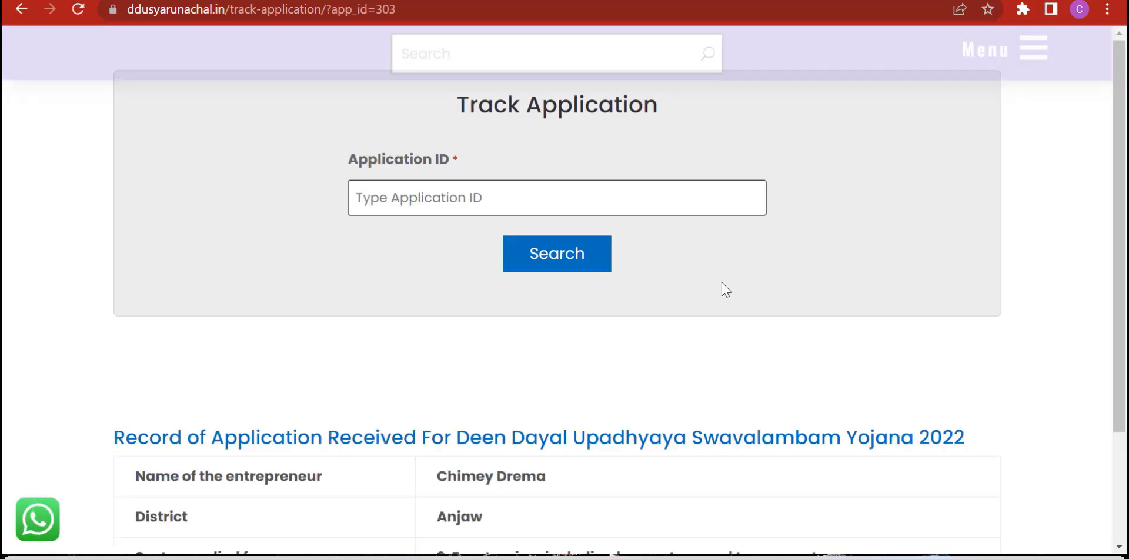
scroll(727, 289, down, 2)
drag(572, 342, 448, 332)
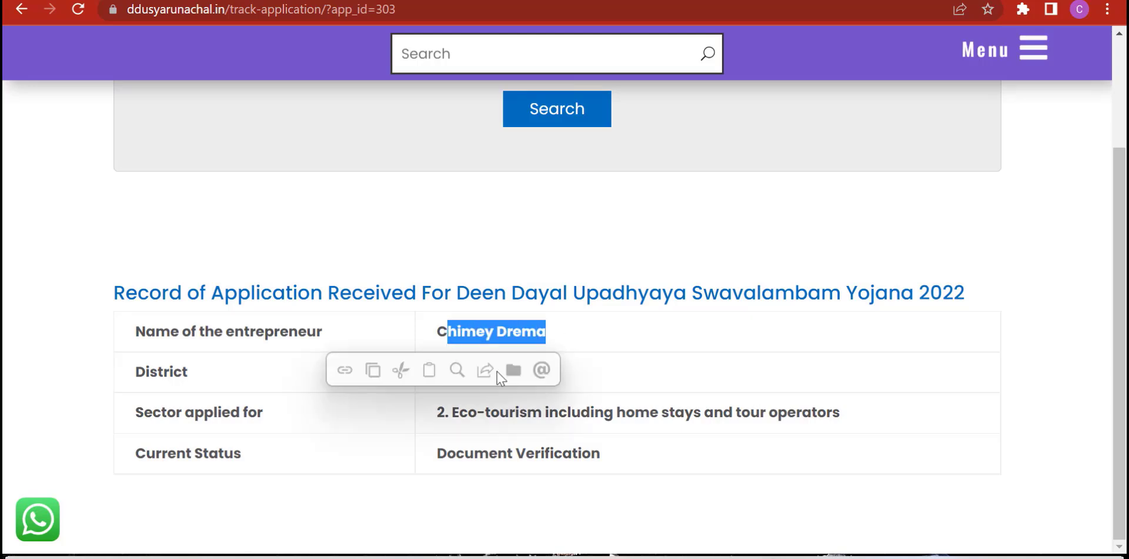
click(714, 365)
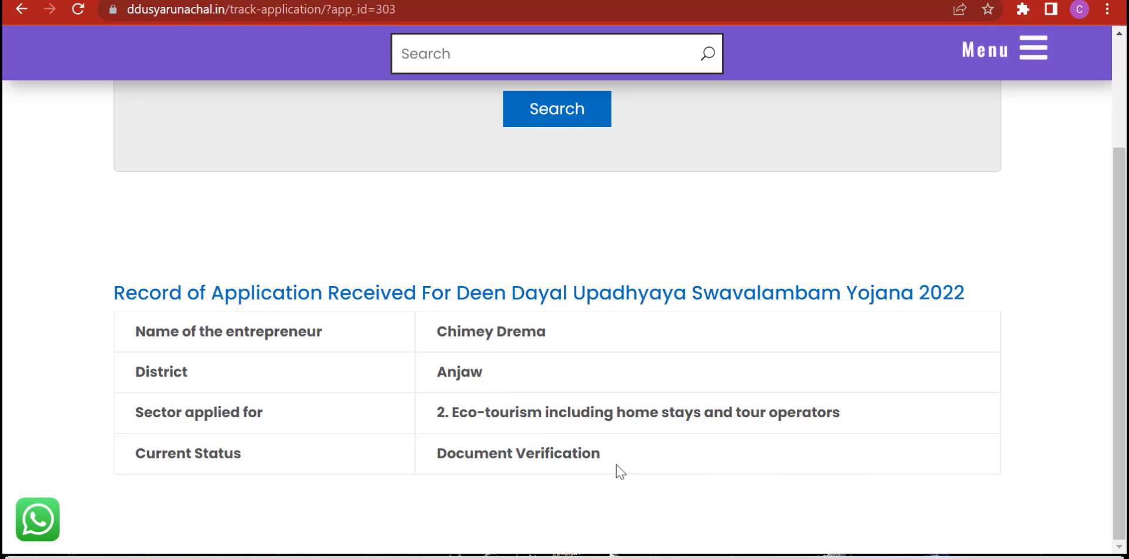
Check that Current Status reads Document Verification, then go back to the confirmation page
drag(616, 465, 433, 468)
click(640, 446)
drag(264, 467, 138, 443)
click(561, 446)
drag(624, 456, 431, 454)
drag(266, 457, 131, 454)
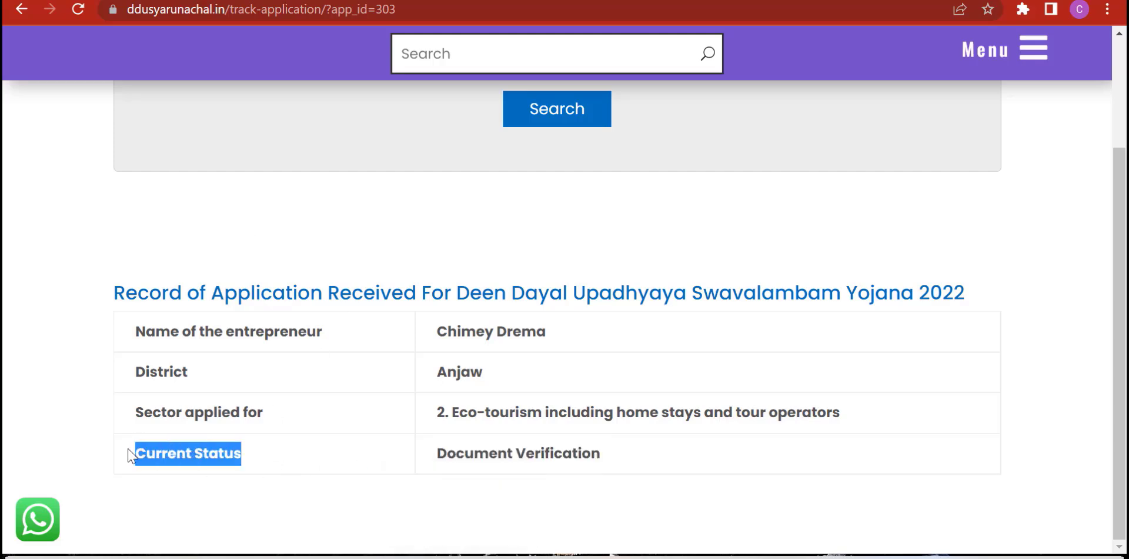
drag(609, 463, 448, 454)
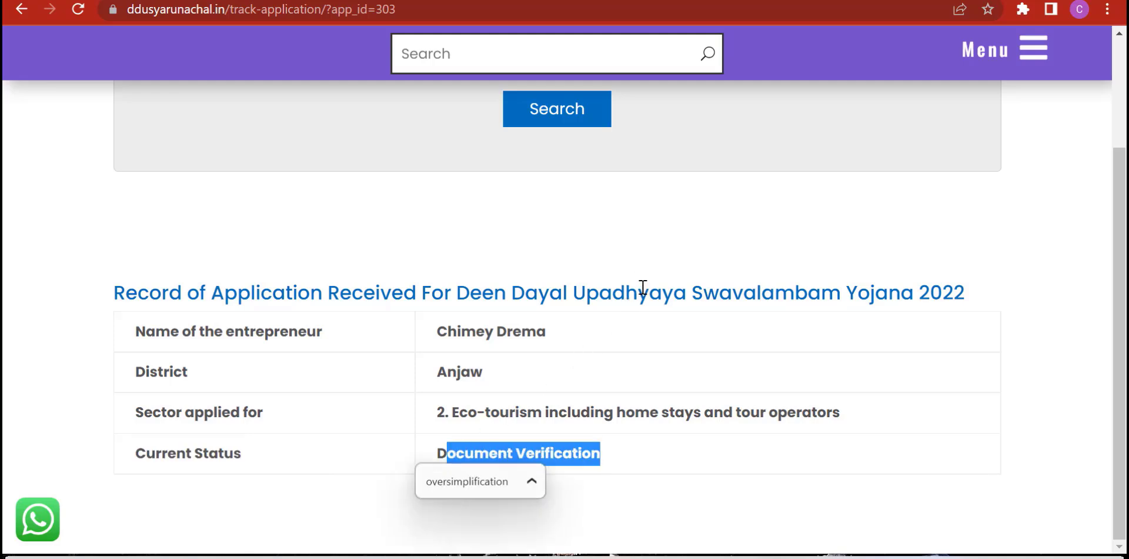
scroll(642, 287, up, 2)
key(alt+Left)
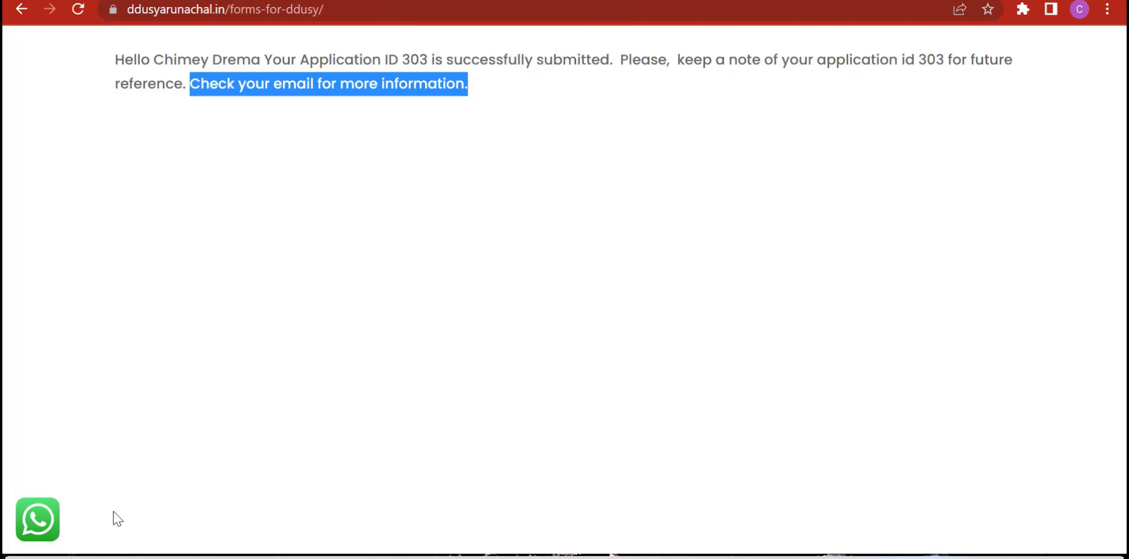
From the FAQ page, go to the portal's Home Page through the site menu's Quick Links
click(447, 1)
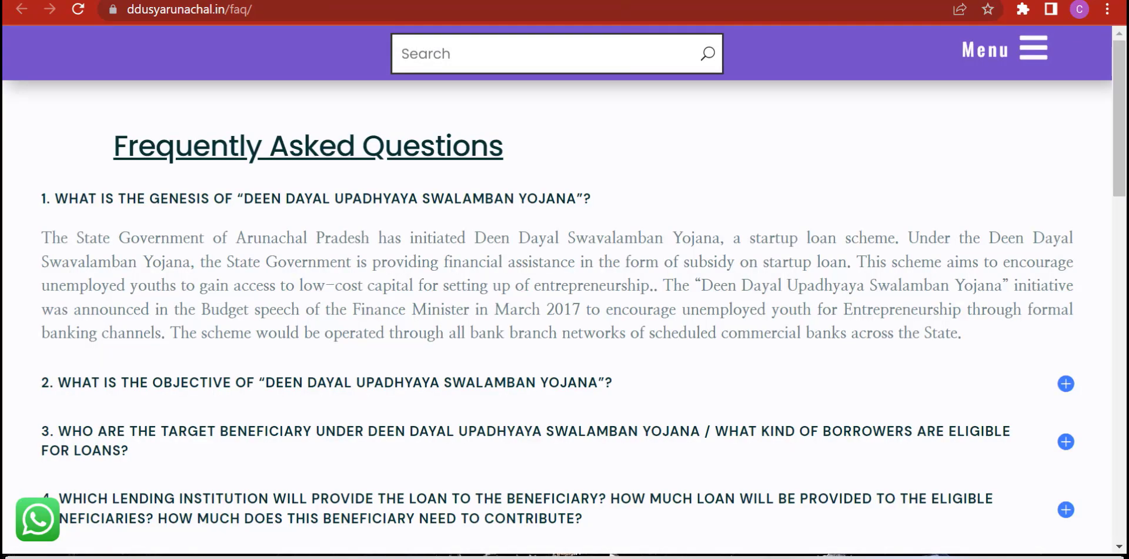
scroll(517, 322, down, 10)
click(1032, 49)
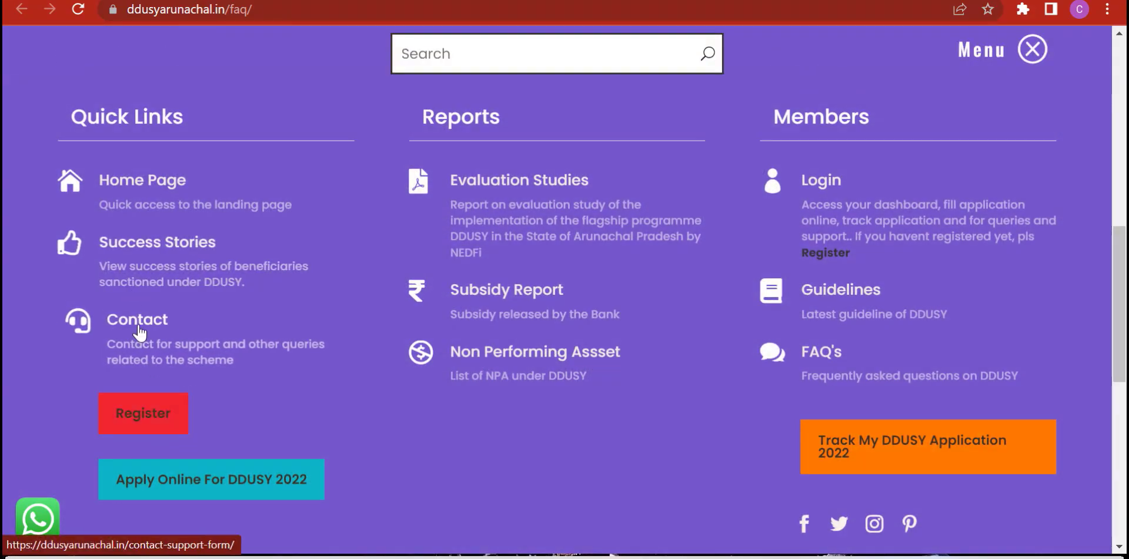
click(135, 186)
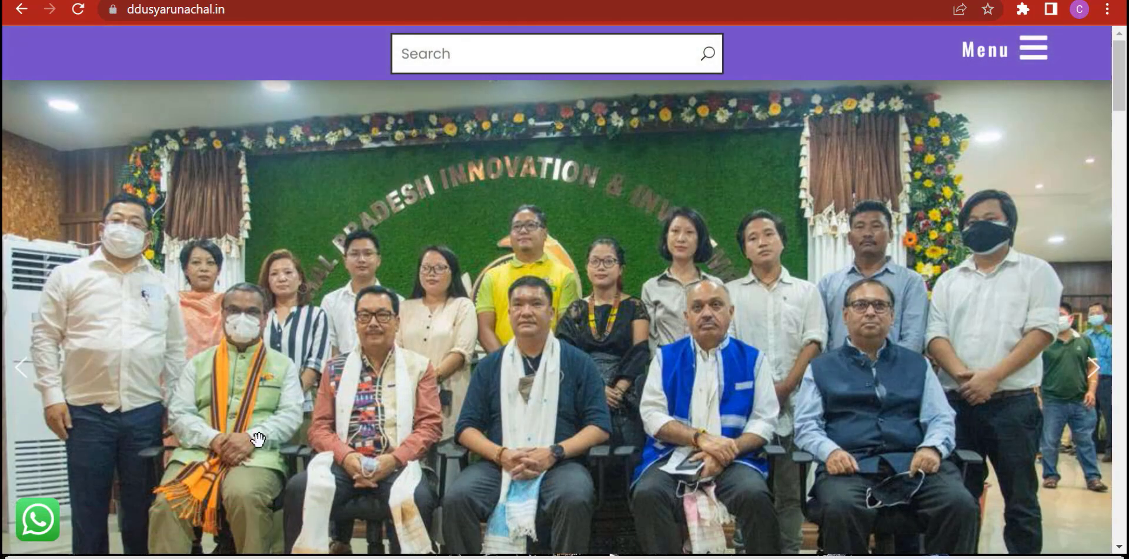
Scroll to the home page footer and highlight the department's contact phone numbers
scroll(351, 395, down, 20)
scroll(350, 393, down, 2)
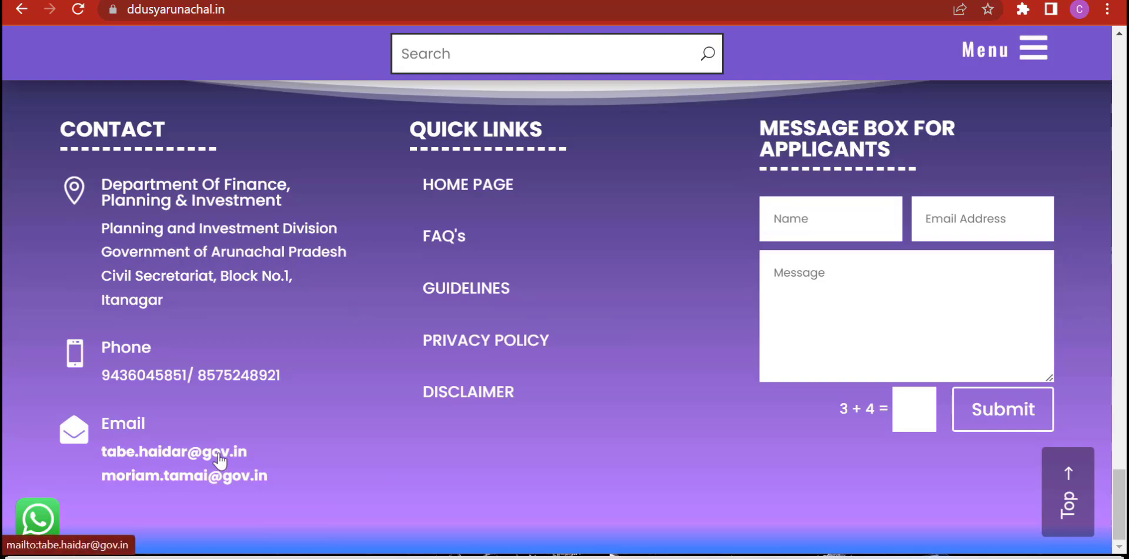
drag(329, 381, 97, 348)
click(256, 352)
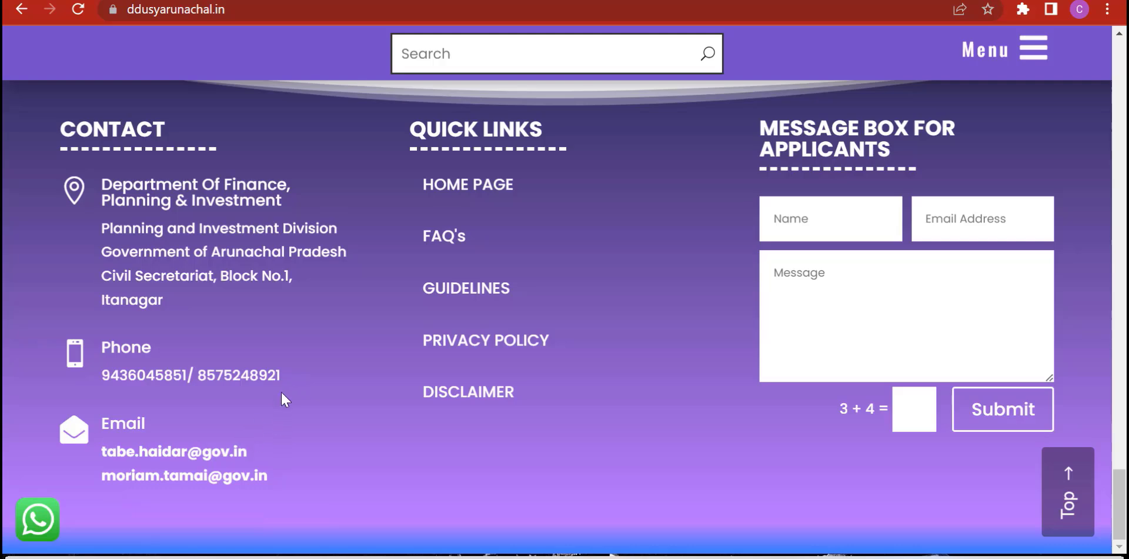
drag(288, 372, 90, 378)
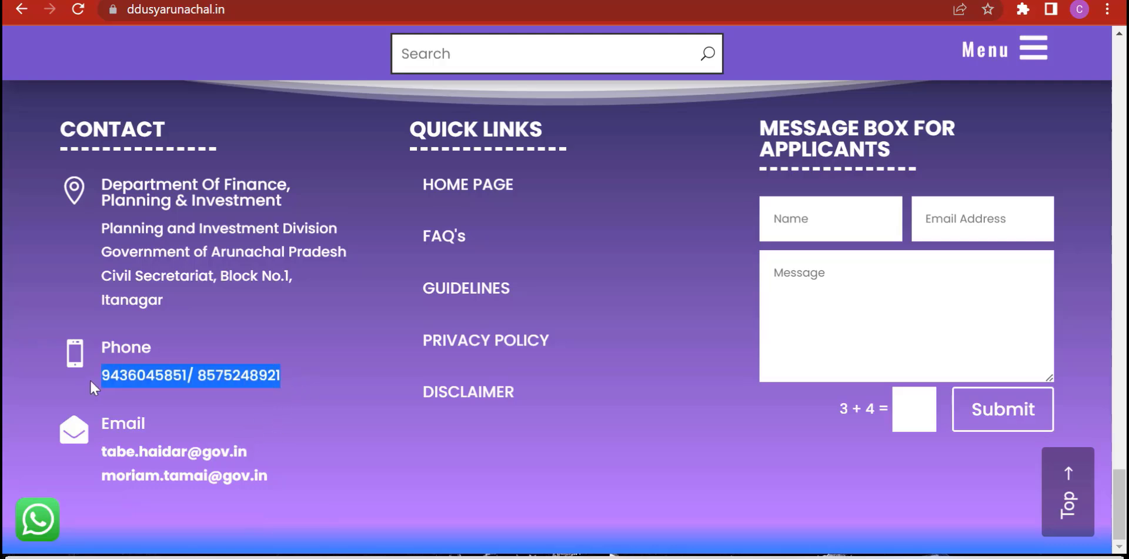
click(192, 418)
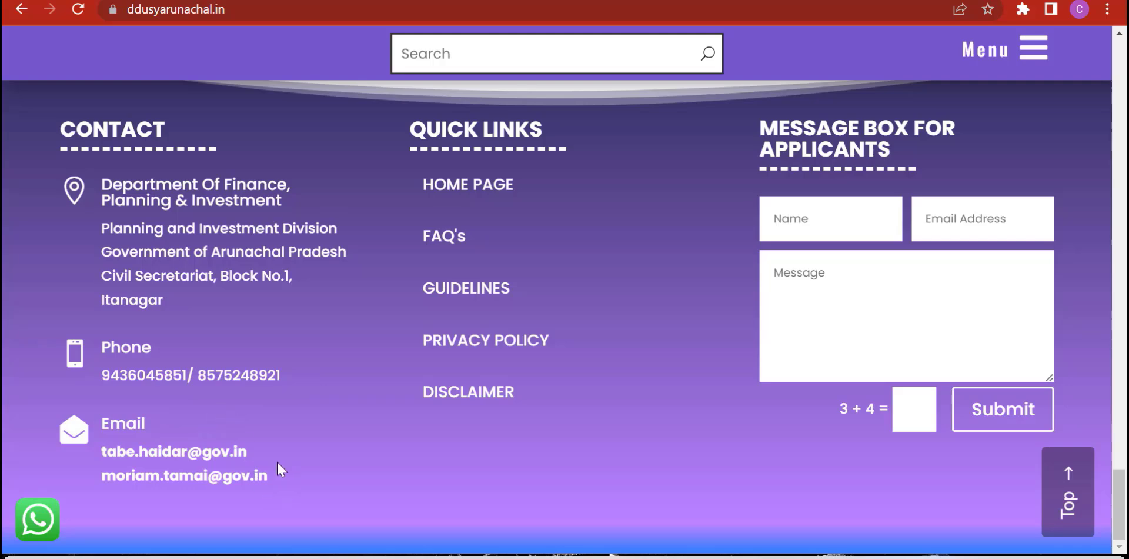
Click into the message form's Name, Email Address and Message fields
click(831, 228)
click(955, 218)
click(863, 299)
scroll(592, 327, up, 5)
scroll(869, 366, down, 5)
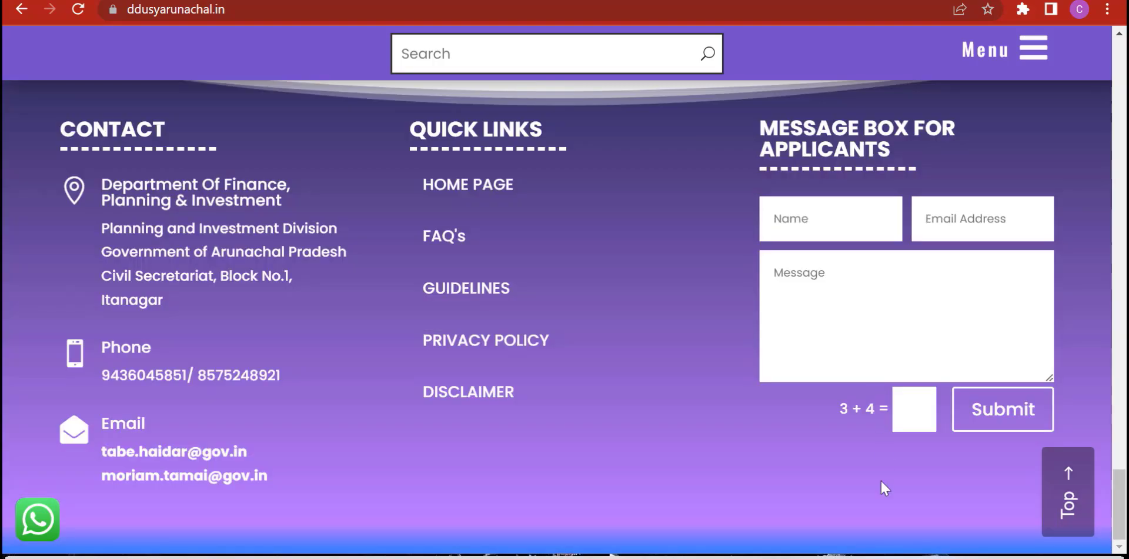